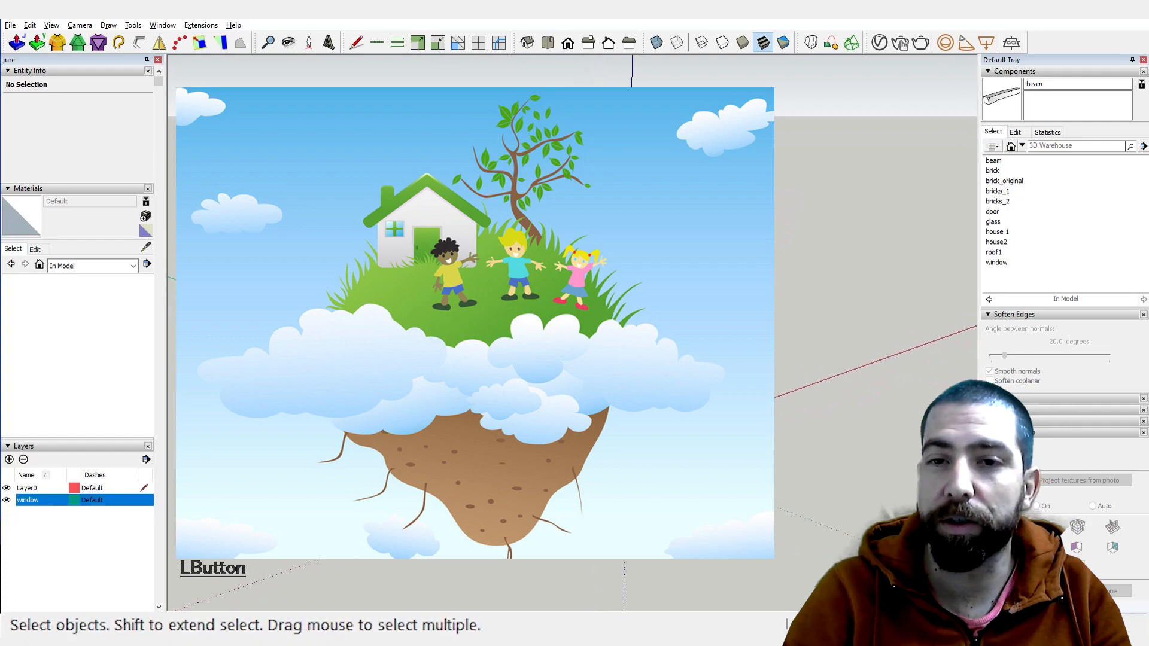
# Step: Examine the cartoon house from several angles, including its curved roof, corner bricks, window and door frame
pyautogui.moveTo(678, 406); pyautogui.dragTo(688, 377, button='middle')
pyautogui.moveTo(587, 354); pyautogui.dragTo(449, 323, button='middle')
pyautogui.scroll(5, 692, 392)
pyautogui.moveTo(693, 392); pyautogui.dragTo(883, 380, button='middle')
pyautogui.scroll(-4, 649, 379)
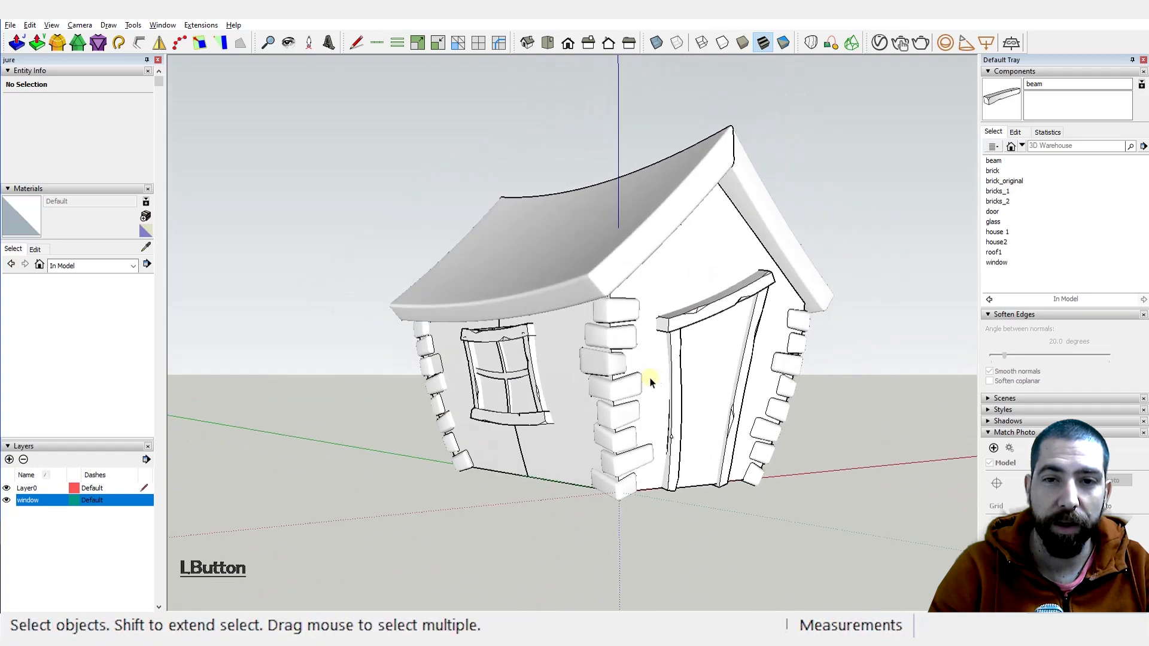
pyautogui.moveTo(628, 471); pyautogui.dragTo(299, 365, button='middle')
pyautogui.scroll(4, 522, 407)
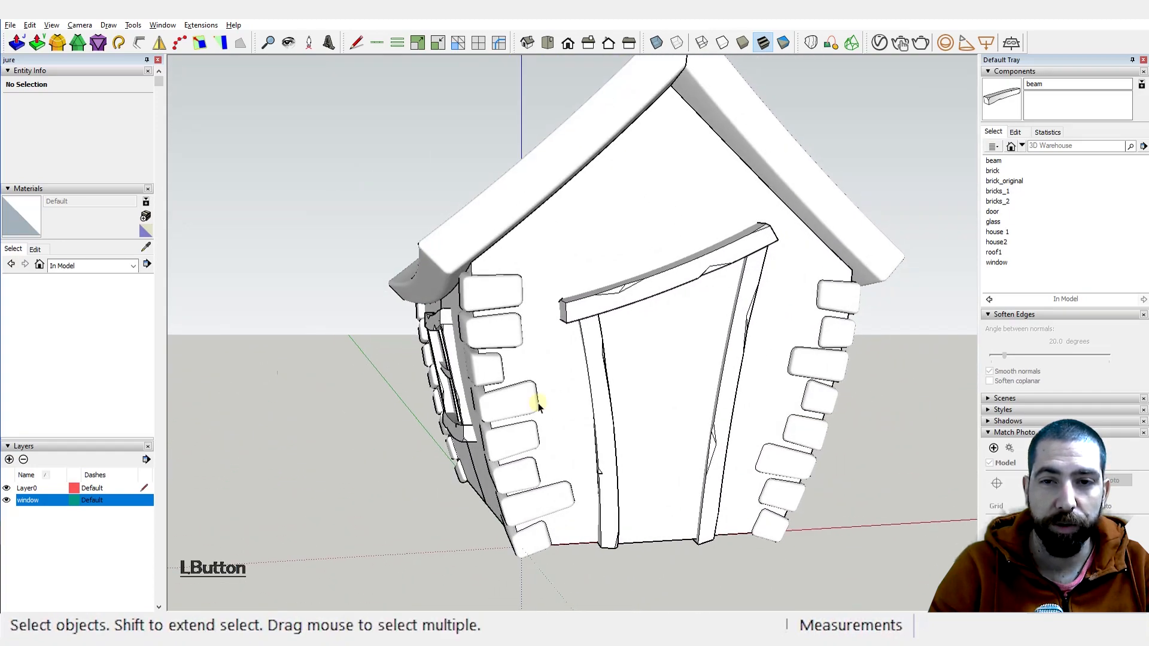
pyautogui.scroll(1, 626, 351)
pyautogui.scroll(-3, 655, 389)
pyautogui.scroll(-2, 656, 389)
pyautogui.moveTo(655, 389)
pyautogui.mouseDown(button='middle')
pyautogui.moveTo(726, 398)
pyautogui.moveTo(835, 436)
pyautogui.moveTo(660, 401)
pyautogui.mouseUp(button='middle')
pyautogui.scroll(2, 660, 401)
pyautogui.moveTo(688, 346); pyautogui.dragTo(729, 340, button='middle')
pyautogui.scroll(3, 674, 331)
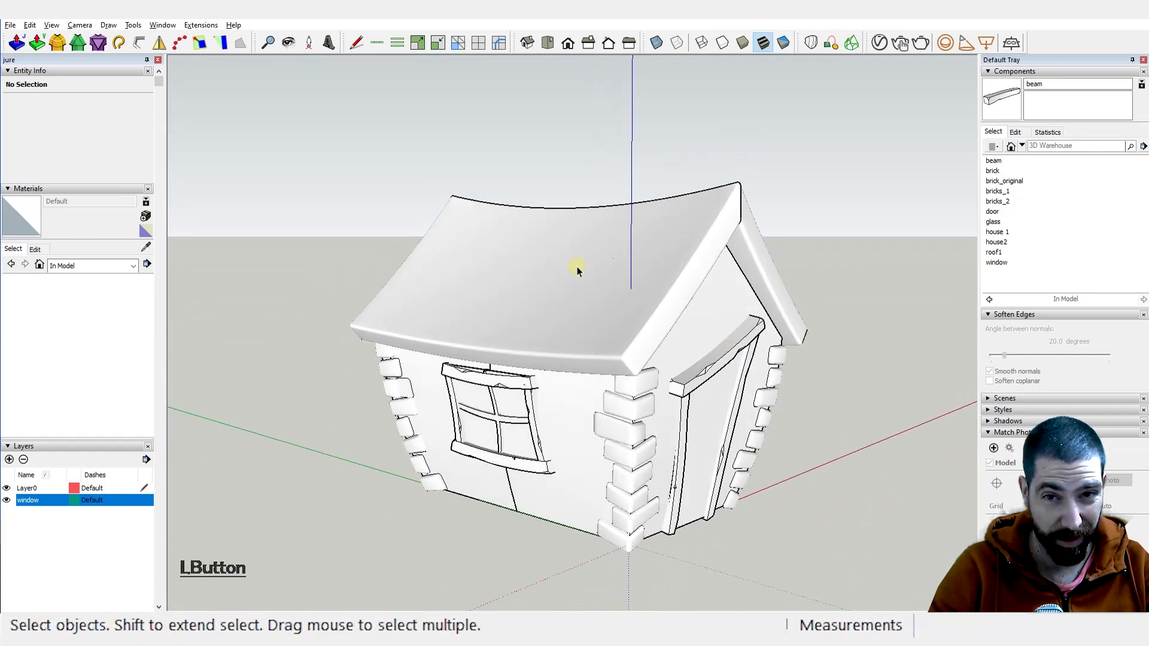
pyautogui.moveTo(580, 239); pyautogui.dragTo(587, 278, button='middle')
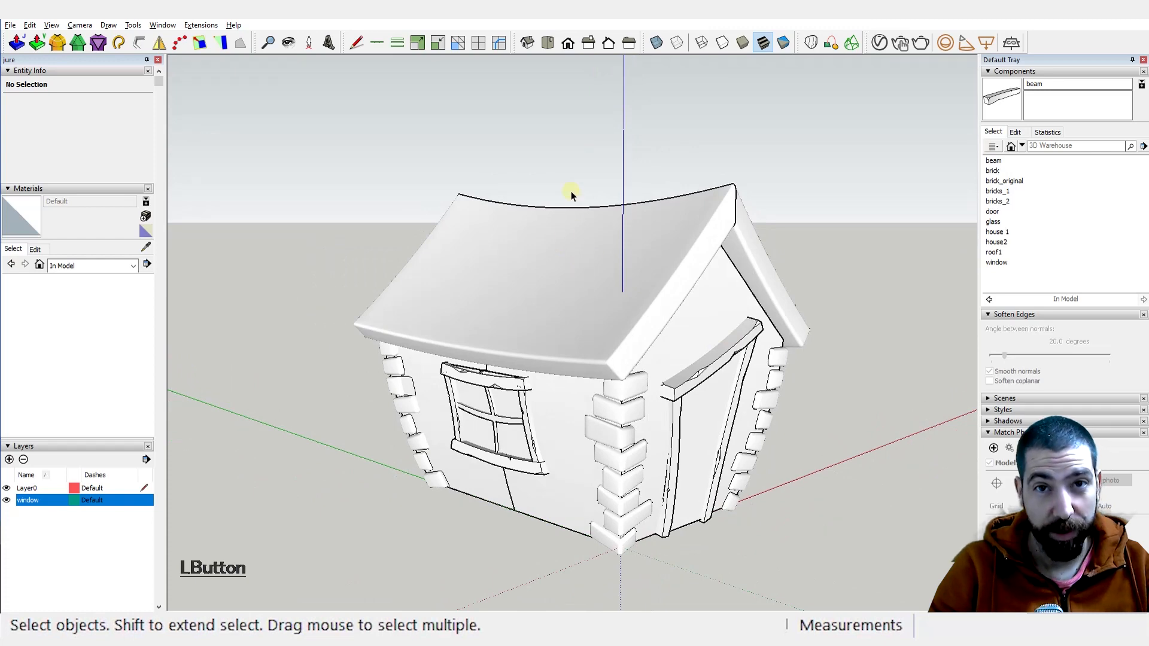
pyautogui.moveTo(581, 267); pyautogui.dragTo(562, 279, button='middle')
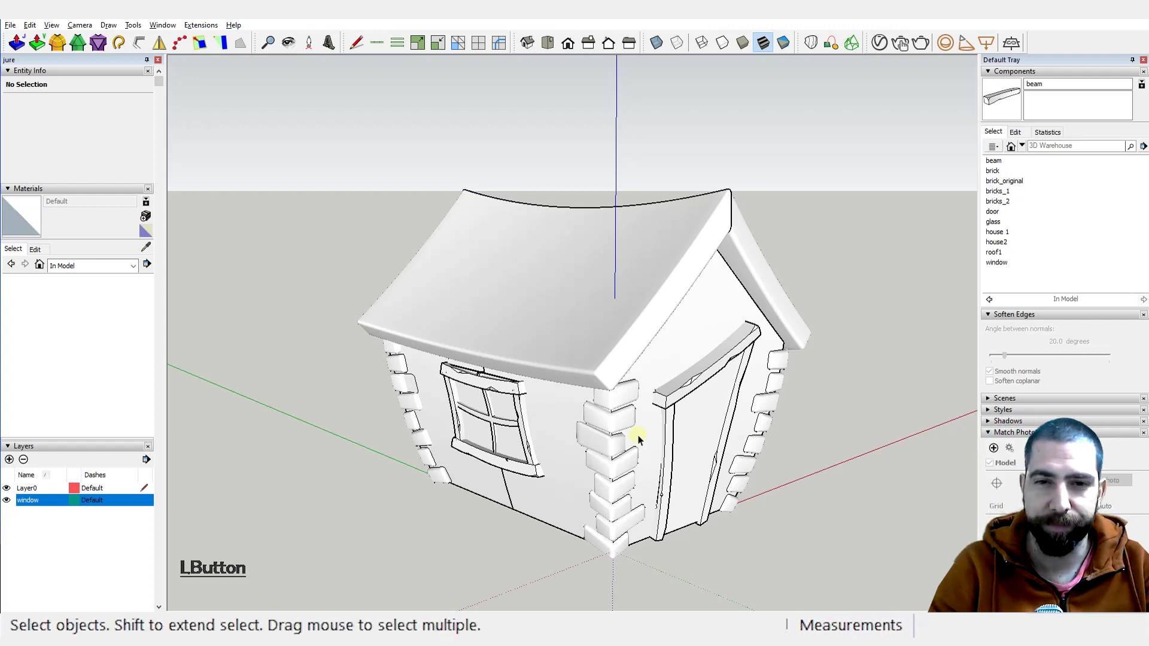
pyautogui.moveTo(633, 436); pyautogui.dragTo(618, 403, button='middle')
pyautogui.scroll(3, 618, 407)
pyautogui.scroll(-3, 512, 272)
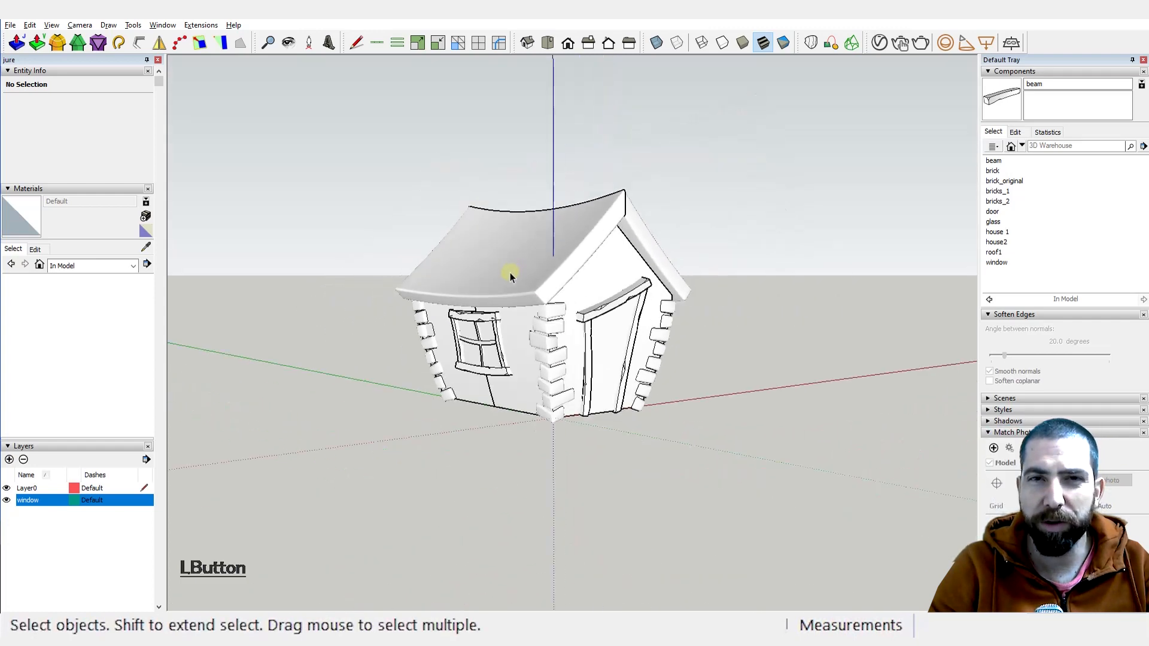
pyautogui.moveTo(510, 272); pyautogui.dragTo(531, 348, button='middle')
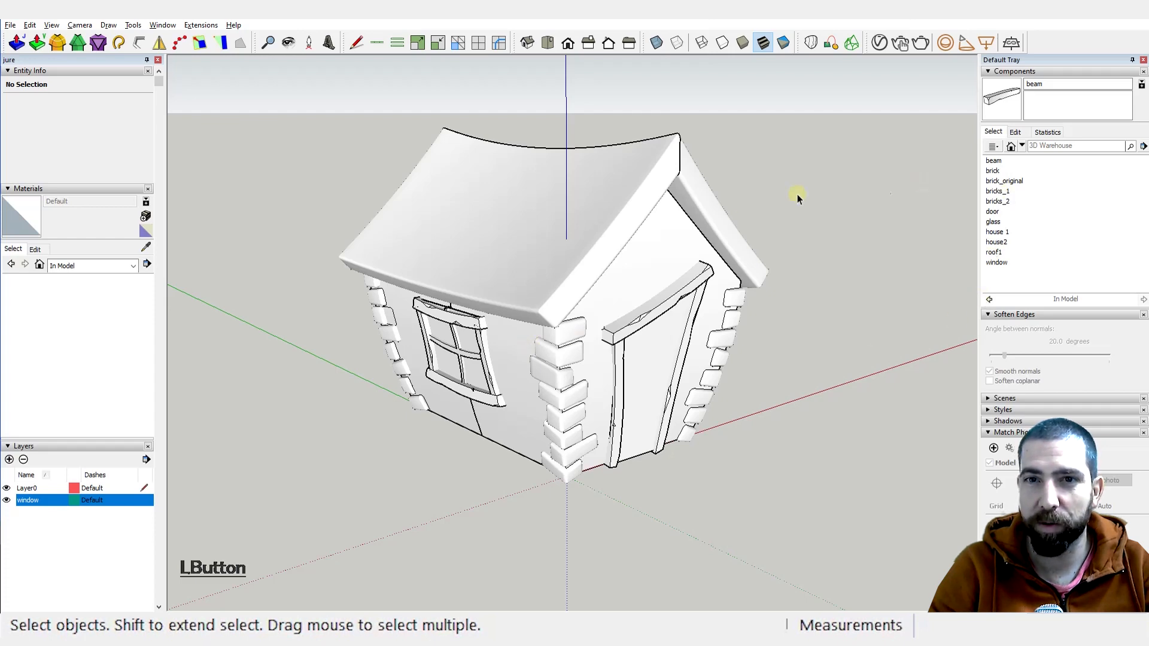
pyautogui.moveTo(606, 259); pyautogui.dragTo(621, 231, button='middle')
pyautogui.scroll(3, 621, 233)
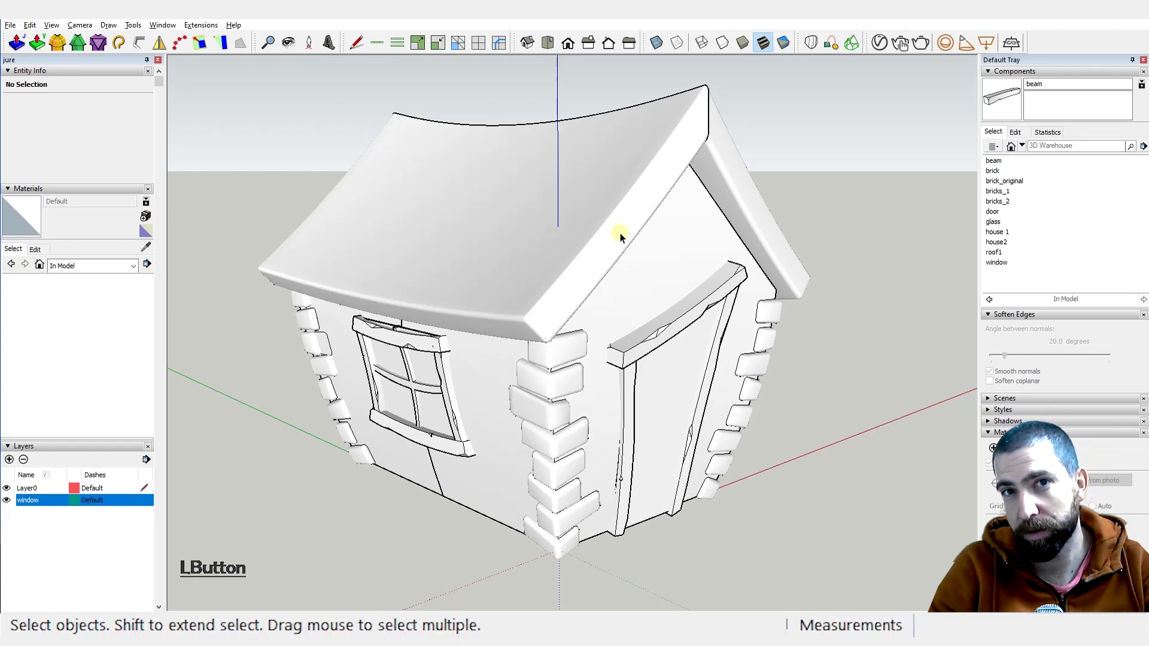
pyautogui.scroll(-2, 506, 260)
pyautogui.scroll(2, 897, 254)
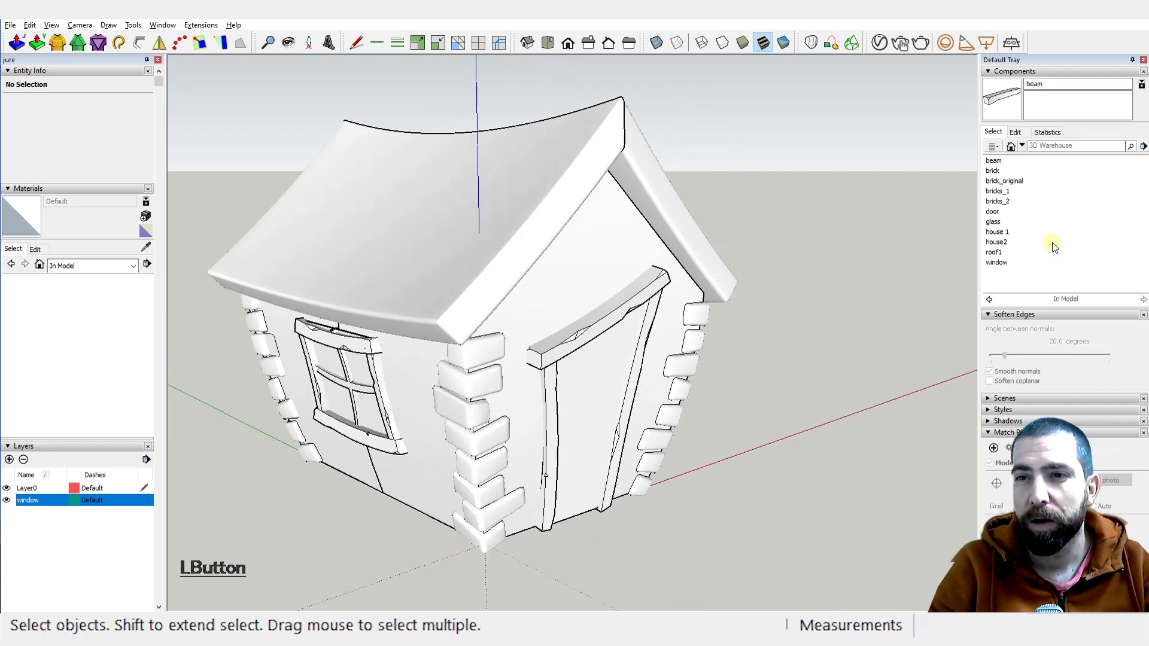
pyautogui.scroll(-3, 713, 288)
pyautogui.scroll(2, 544, 228)
# Step: Place an instance of the brick component on the ground in front of the house and scale its height down
pyautogui.click(541, 230)
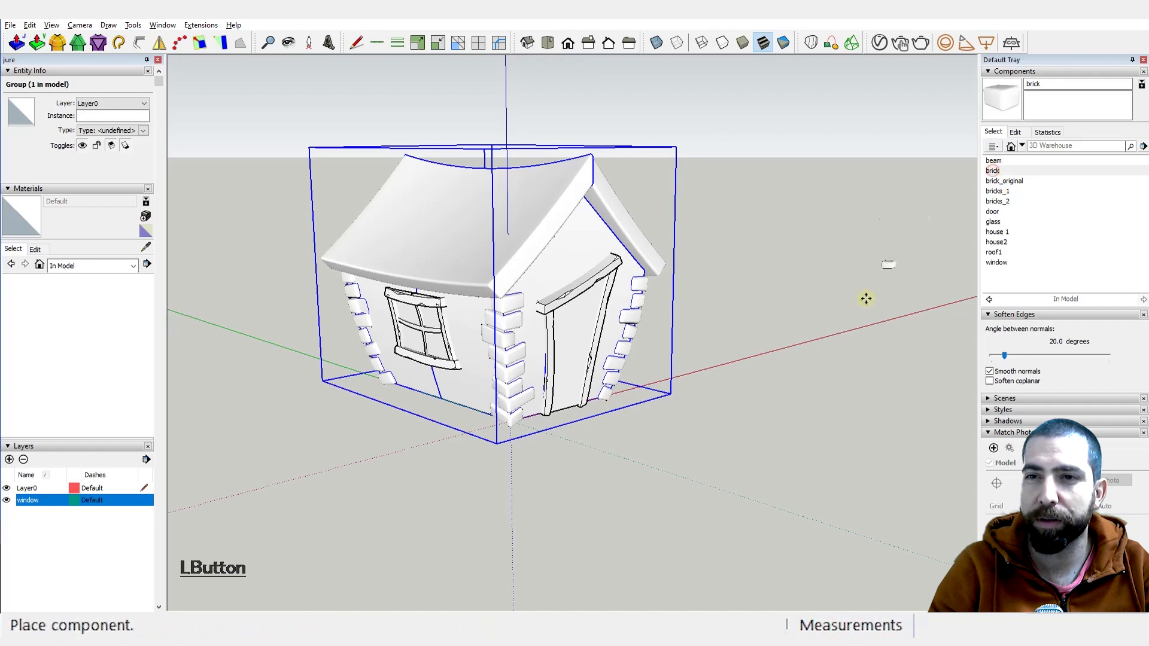
pyautogui.click(648, 454)
pyautogui.scroll(5, 654, 431)
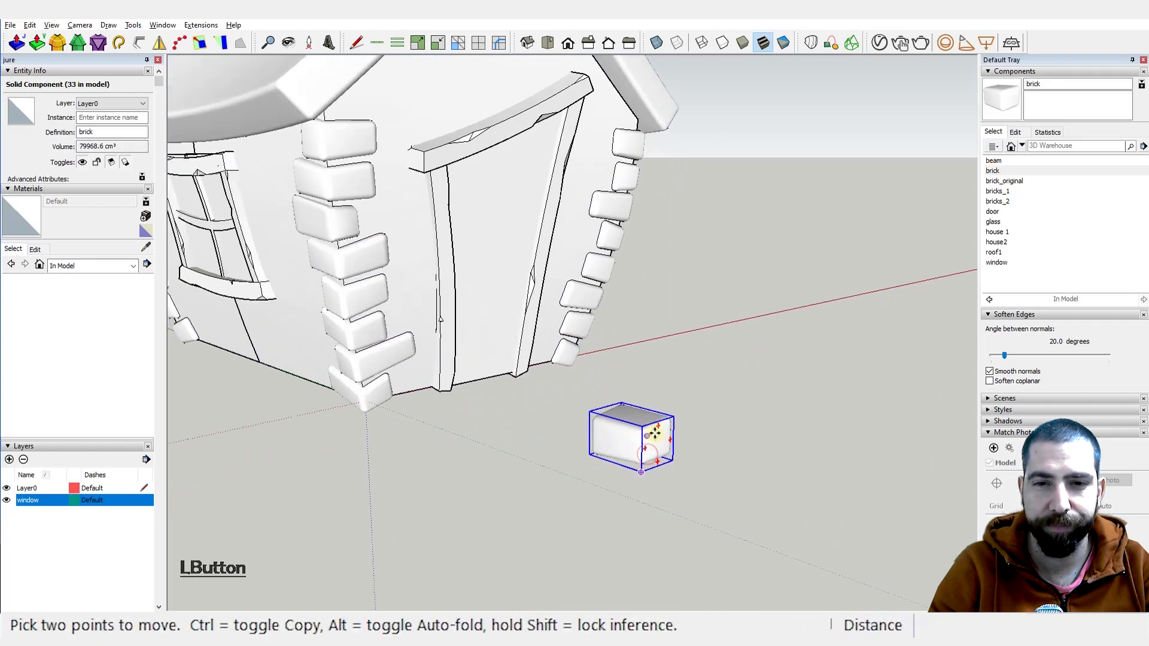
pyautogui.moveTo(674, 441); pyautogui.dragTo(462, 423, button='middle')
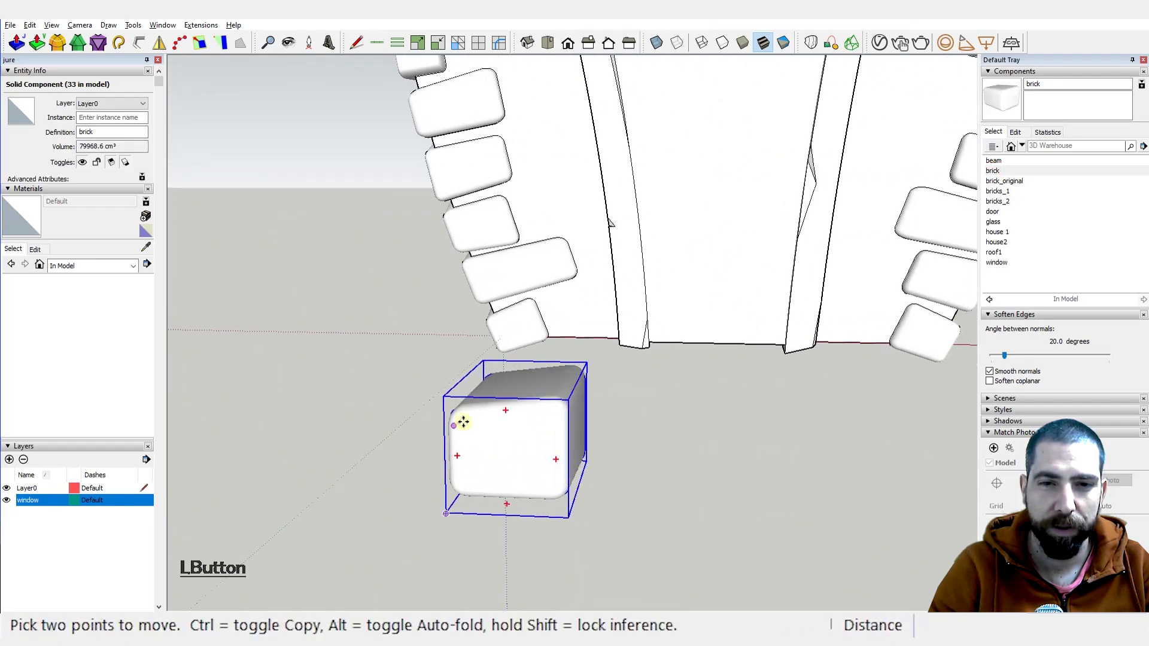
pyautogui.scroll(3, 519, 412)
pyautogui.press('s')
pyautogui.moveTo(518, 363); pyautogui.dragTo(525, 432)
pyautogui.moveTo(526, 442); pyautogui.dragTo(598, 549, button='middle')
# Step: Copy the flattened brick alongside the original and rotate the copy 90 degrees in the horizontal plane
pyautogui.scroll(-2, 566, 426)
pyautogui.press('m')
pyautogui.press('ctrl')
pyautogui.click(535, 557)
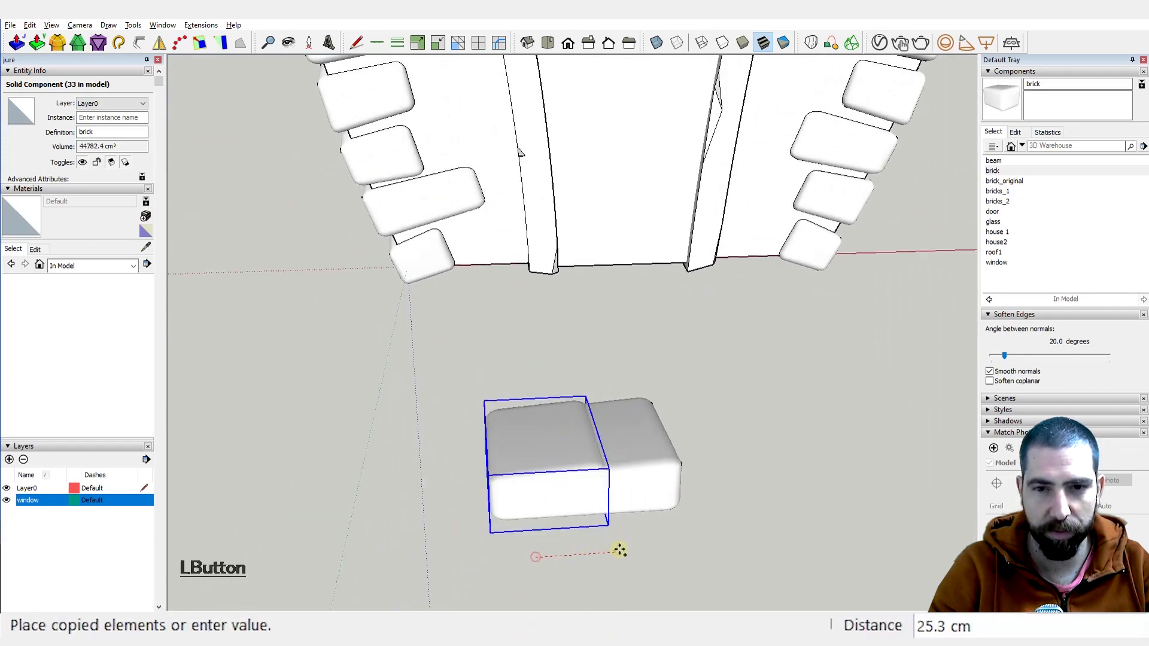
pyautogui.click(676, 541)
pyautogui.moveTo(676, 541); pyautogui.dragTo(691, 442, button='middle')
pyautogui.scroll(2, 690, 432)
pyautogui.press('q')
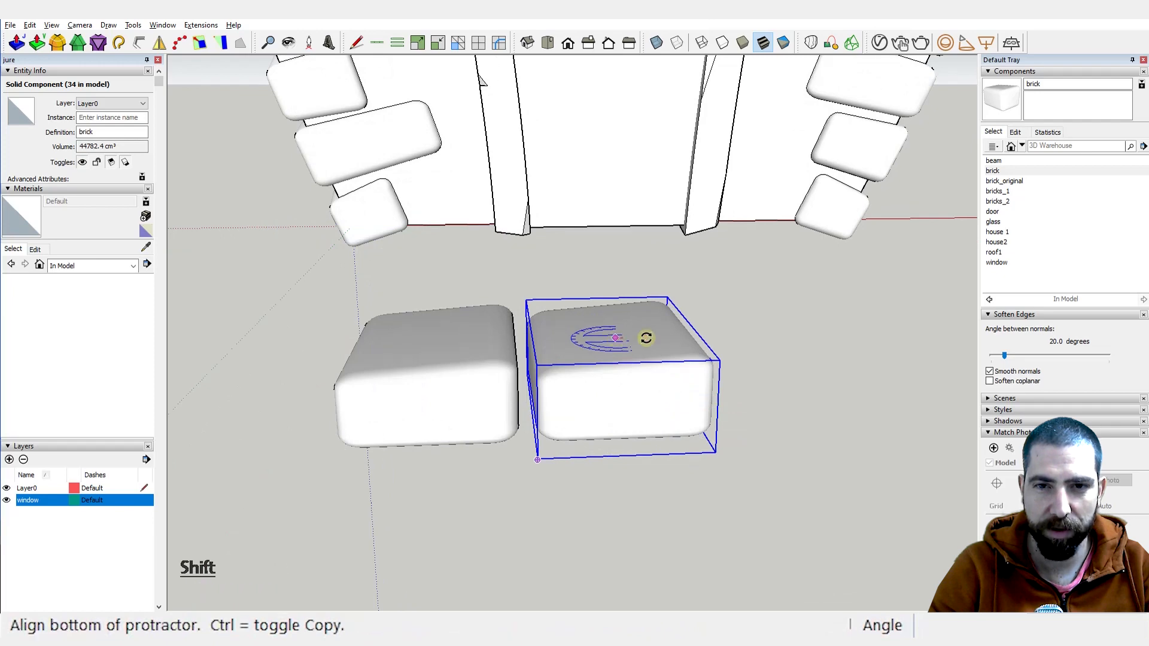
pyautogui.click(645, 338)
pyautogui.write('90')
pyautogui.press('Return')
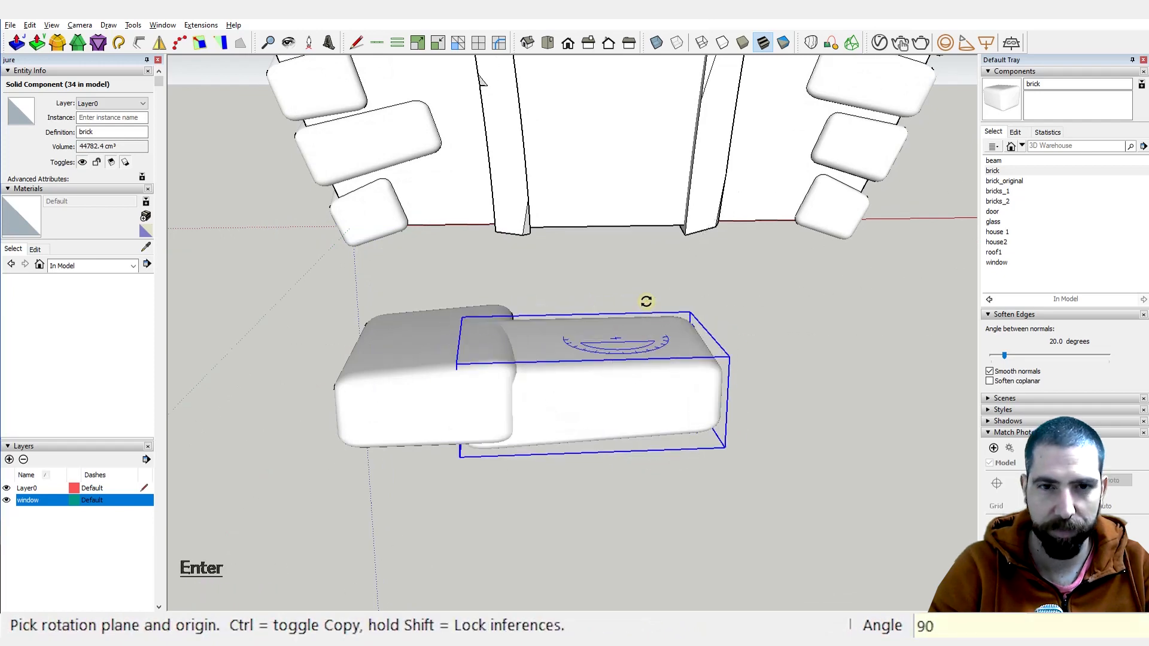
# Step: Move the rotated brick sideways so it sits clear of the first brick with a small gap
pyautogui.moveTo(646, 301); pyautogui.dragTo(592, 361, button='middle')
pyautogui.press('m')
pyautogui.press('ctrl')
pyautogui.click(527, 515)
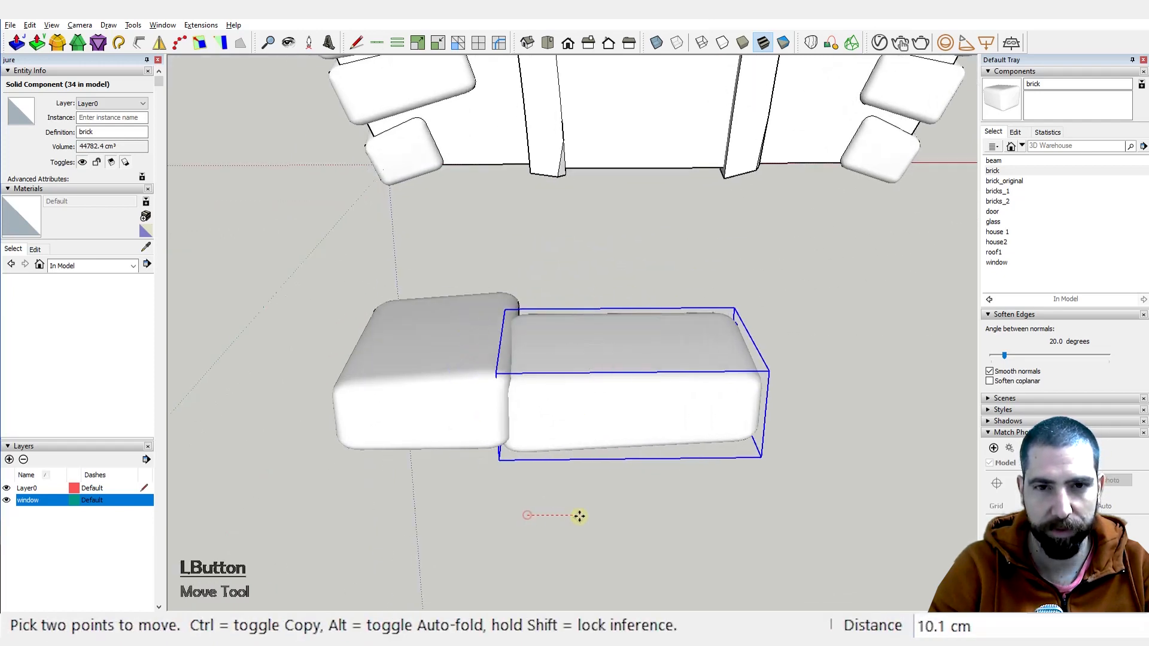
# Step: Copy the rotated brick about 43 cm to its side and turn the copy upside down
pyautogui.moveTo(600, 518); pyautogui.dragTo(511, 473, button='middle')
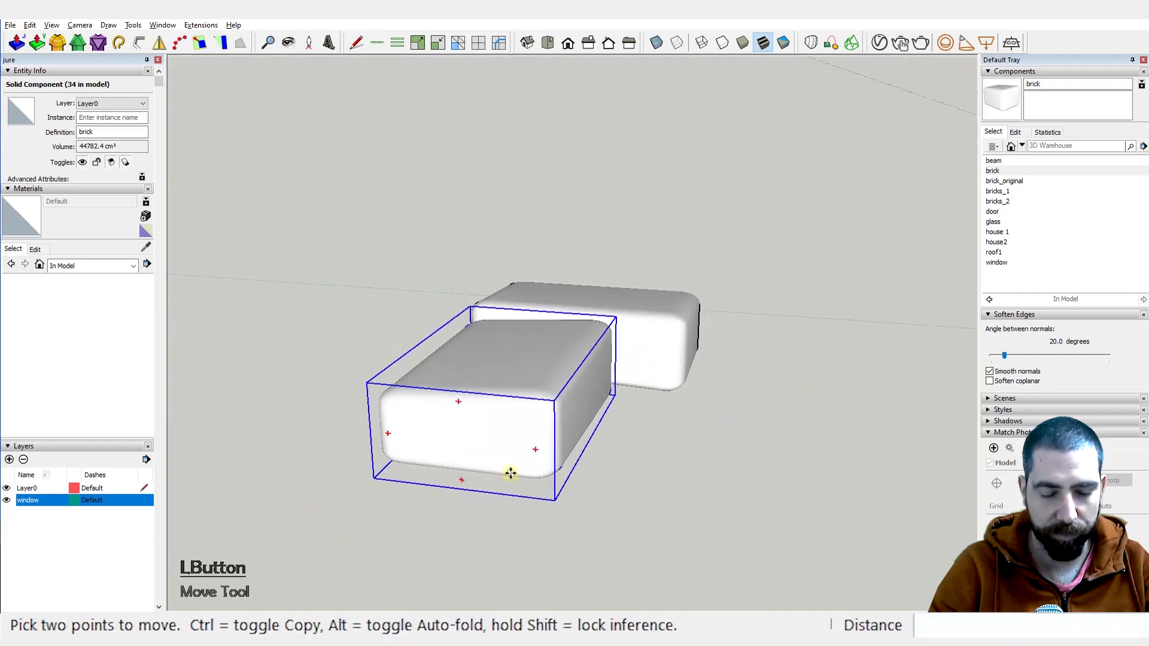
pyautogui.click(516, 477)
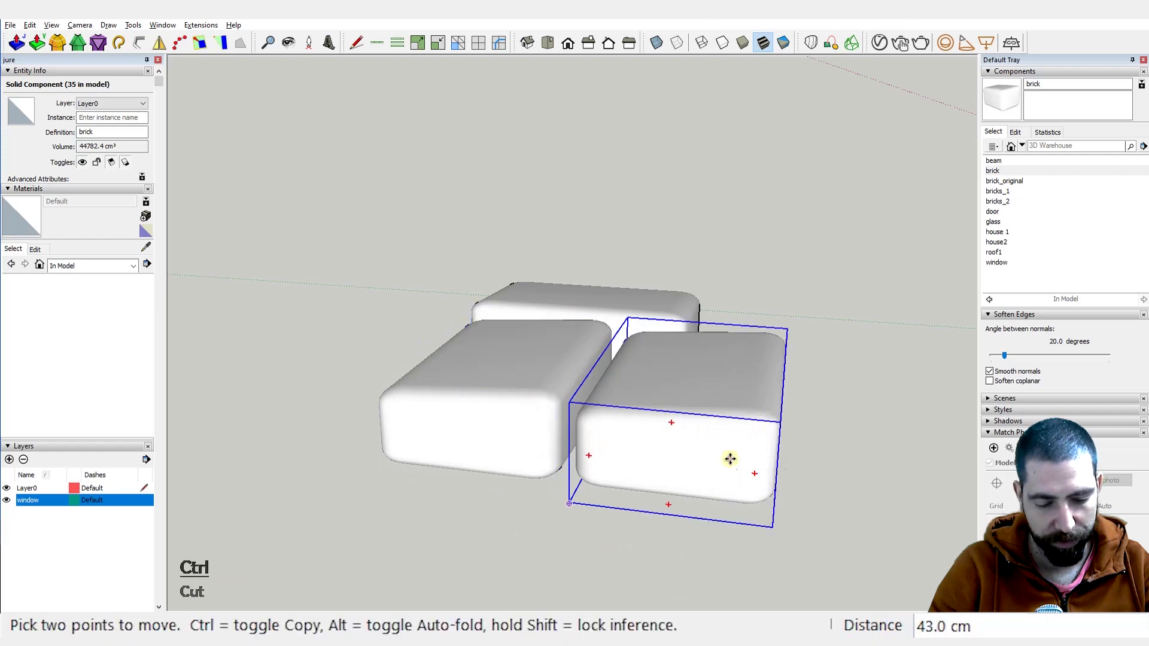
pyautogui.press('q')
pyautogui.click(685, 384)
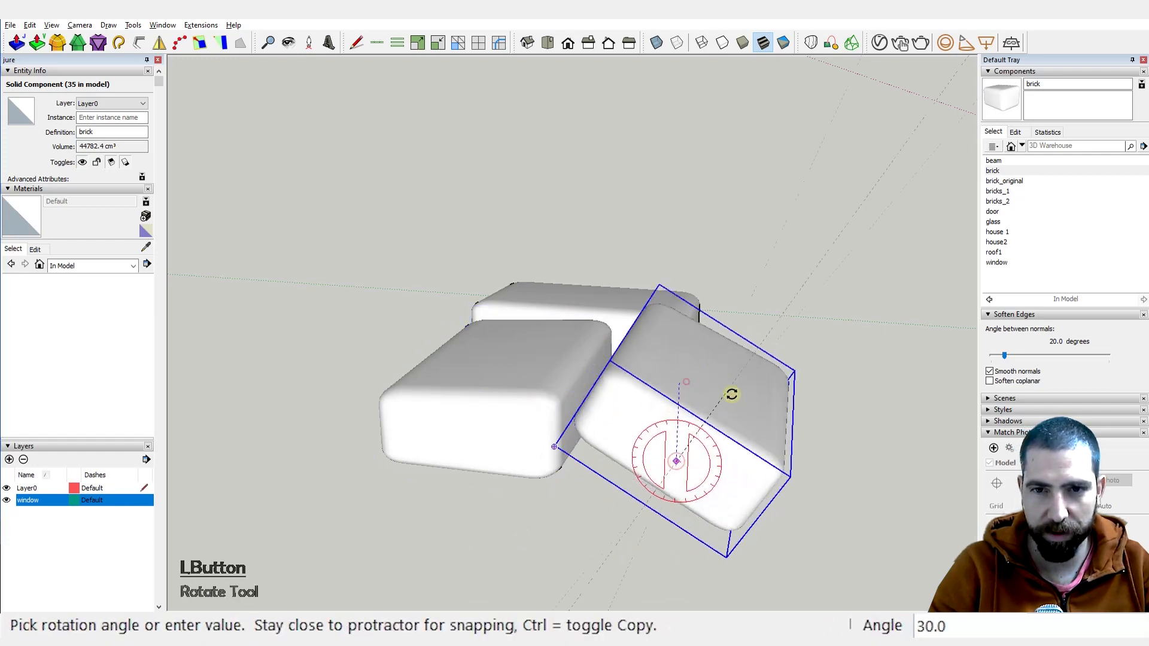
pyautogui.click(676, 537)
# Step: Reduce the third brick's height slightly and scale it to 0.82 along the red axis
pyautogui.moveTo(677, 537); pyautogui.dragTo(748, 422, button='middle')
pyautogui.scroll(1, 748, 422)
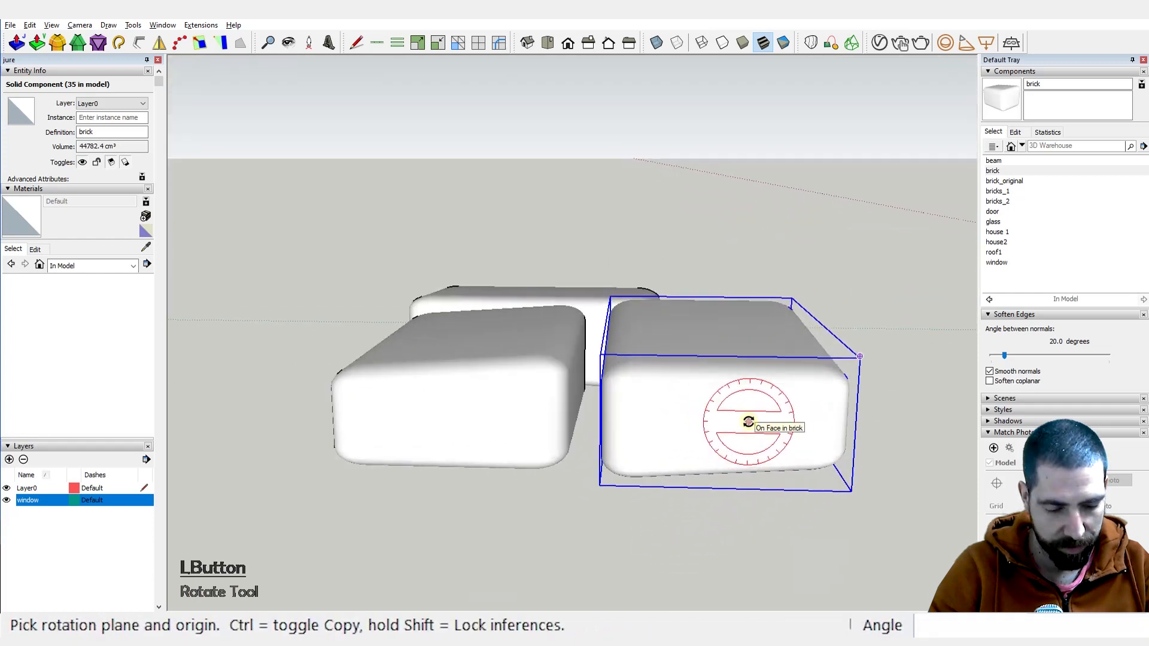
pyautogui.press('s')
pyautogui.click(712, 326)
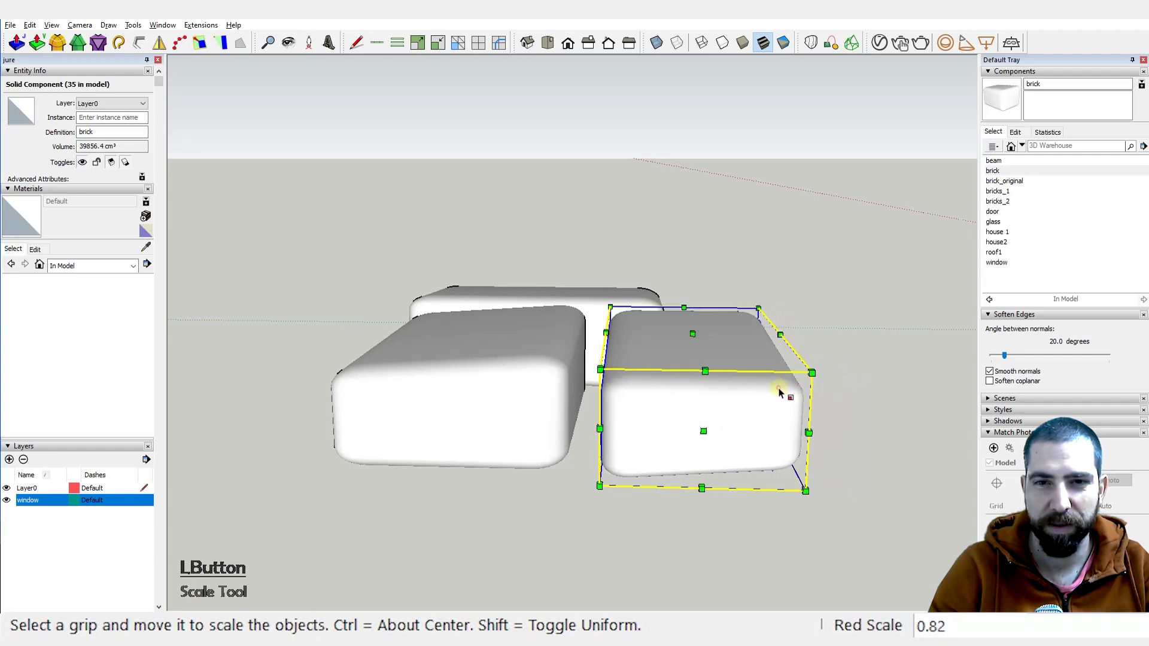
pyautogui.moveTo(778, 389); pyautogui.dragTo(323, 485, button='middle')
# Step: Stretch the crosswise first brick along the green axis so it spans the two parallel bricks
pyautogui.press('space')
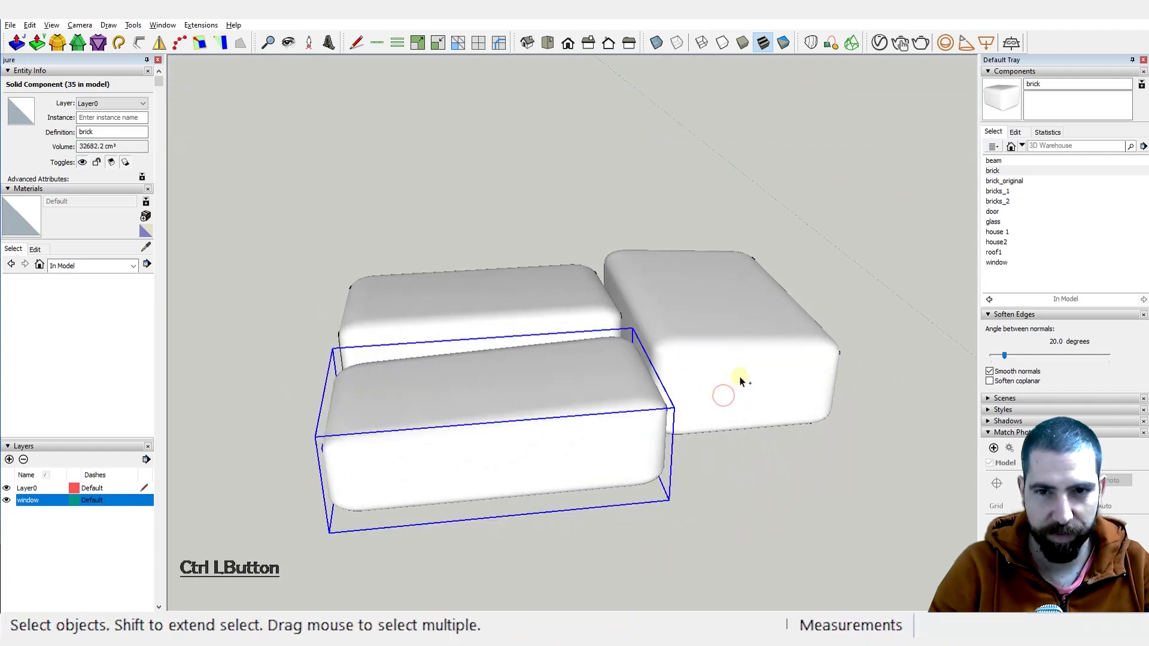
pyautogui.press('s')
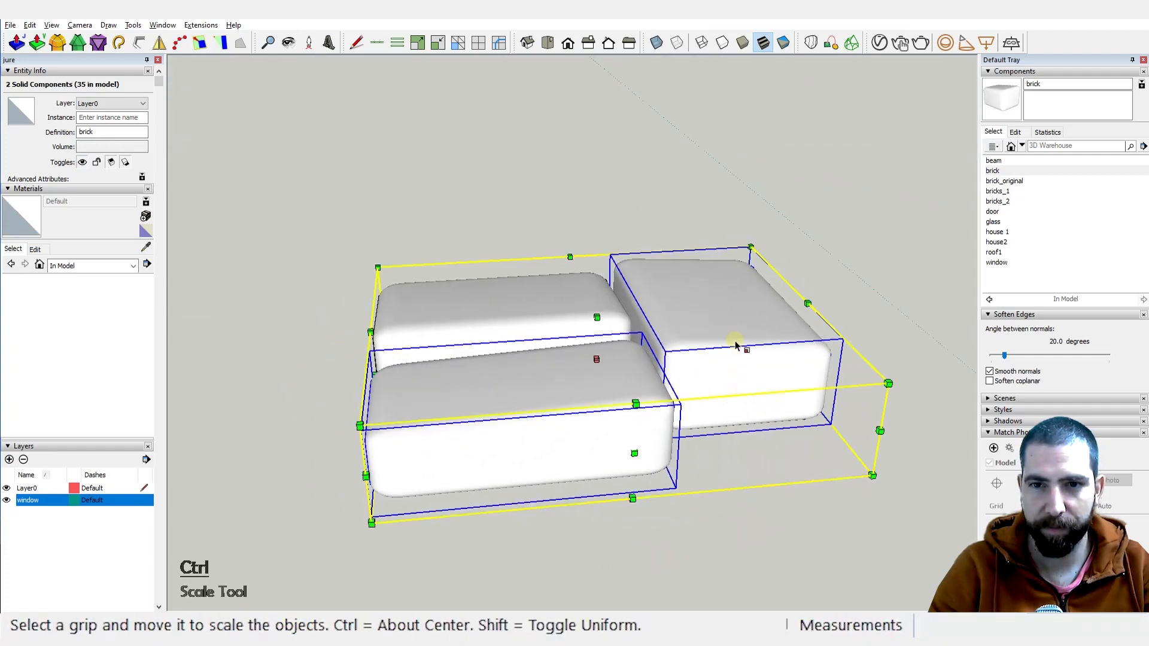
pyautogui.press('space')
pyautogui.click(736, 344)
pyautogui.press('s')
pyautogui.moveTo(750, 390); pyautogui.dragTo(777, 423)
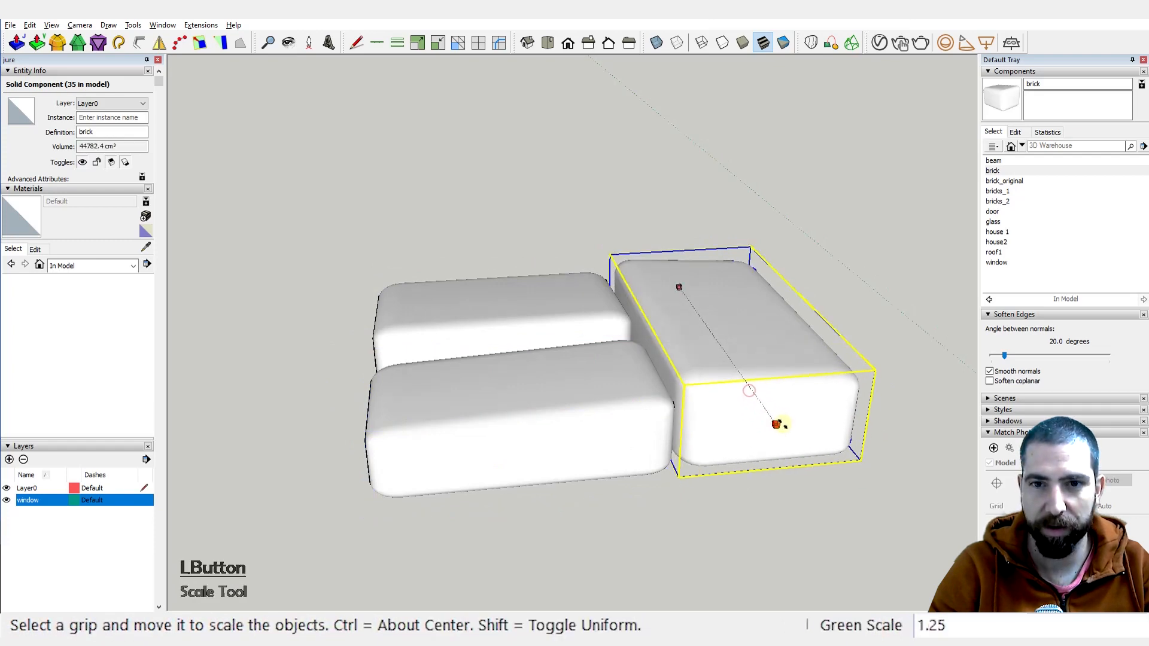
pyautogui.moveTo(617, 497); pyautogui.dragTo(1046, 400, button='middle')
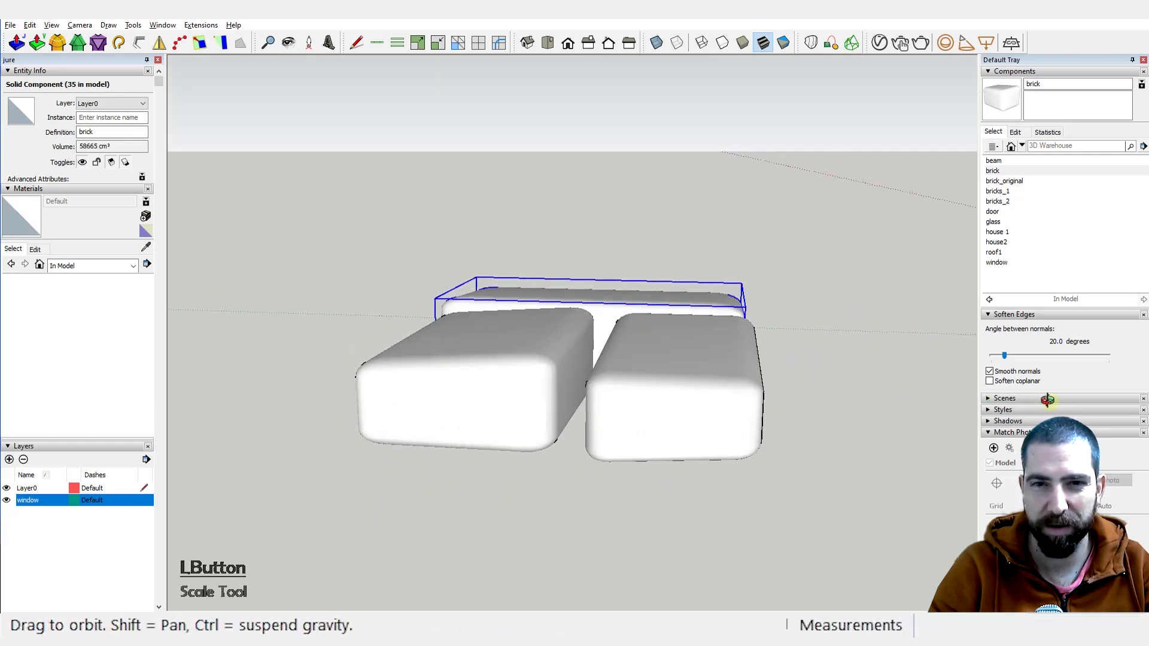
# Step: Adjust the height of the narrower third brick from its upper side to suit the neighbouring bricks
pyautogui.moveTo(584, 377); pyautogui.dragTo(240, 402, button='middle')
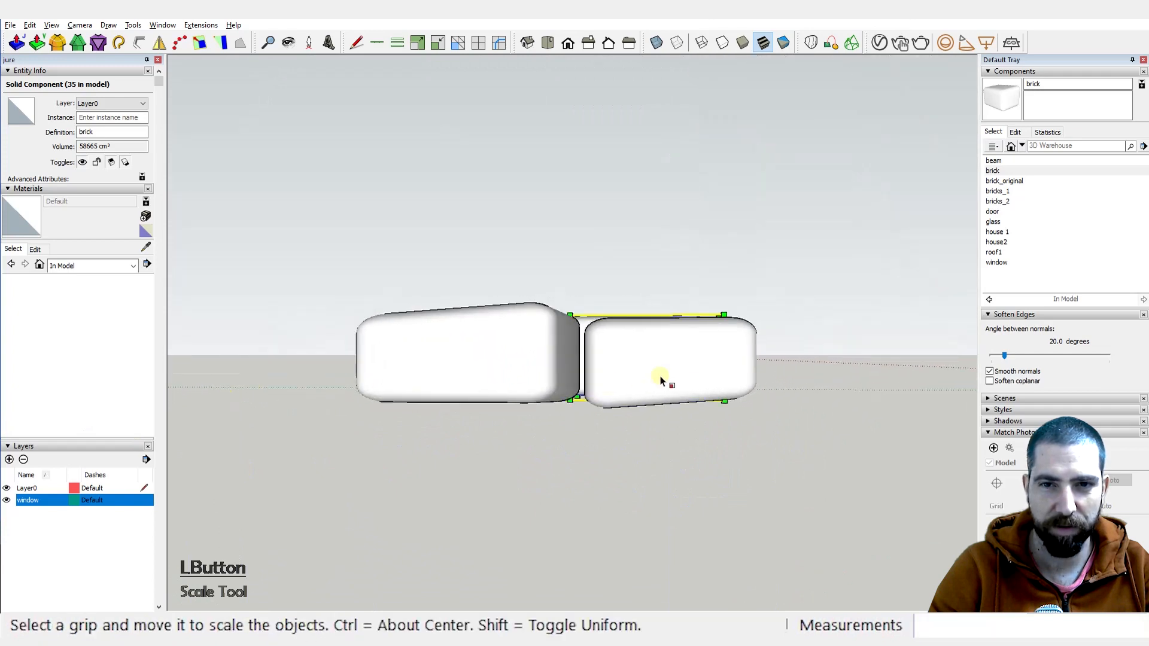
pyautogui.moveTo(660, 376)
pyautogui.mouseDown(button='middle')
pyautogui.moveTo(695, 359)
pyautogui.moveTo(665, 378)
pyautogui.mouseUp(button='middle')
pyautogui.hotkey('ctrl', '1')
pyautogui.press('s')
pyautogui.scroll(1, 679, 363)
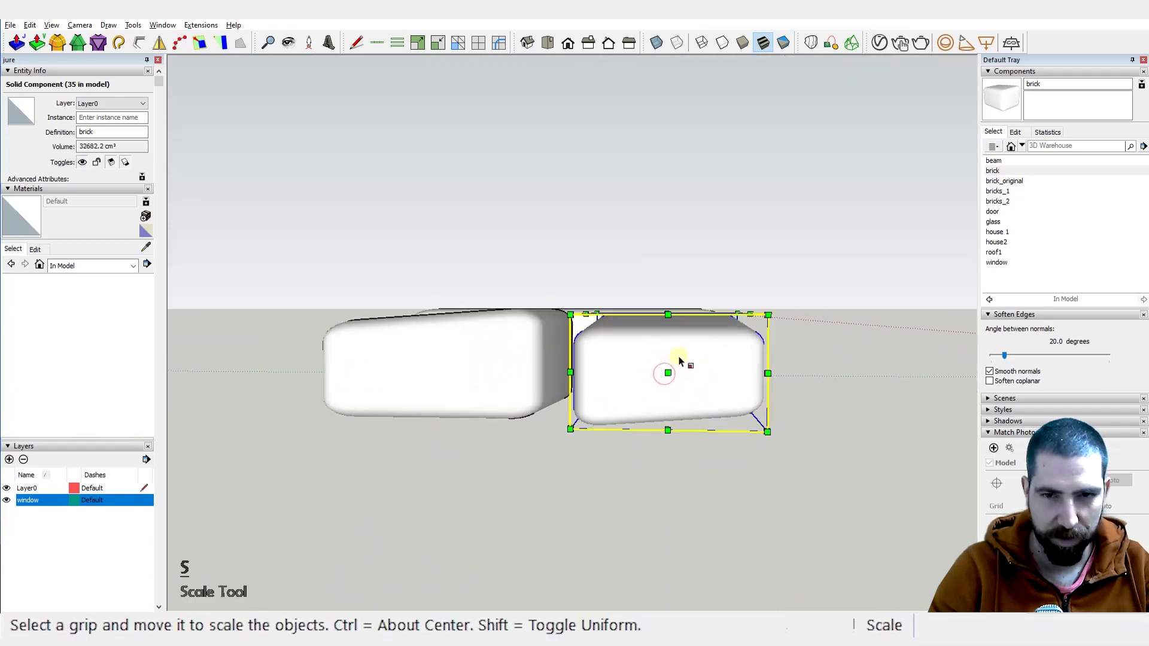
pyautogui.moveTo(668, 310); pyautogui.dragTo(798, 325, button='middle')
pyautogui.click(673, 317)
# Step: Copy all three bricks about 25 cm straight up as a second course, and lower that course by about 7 cm
pyautogui.press('space')
pyautogui.click(586, 388)
pyautogui.hotkey('ctrl', 'shift', 'x')
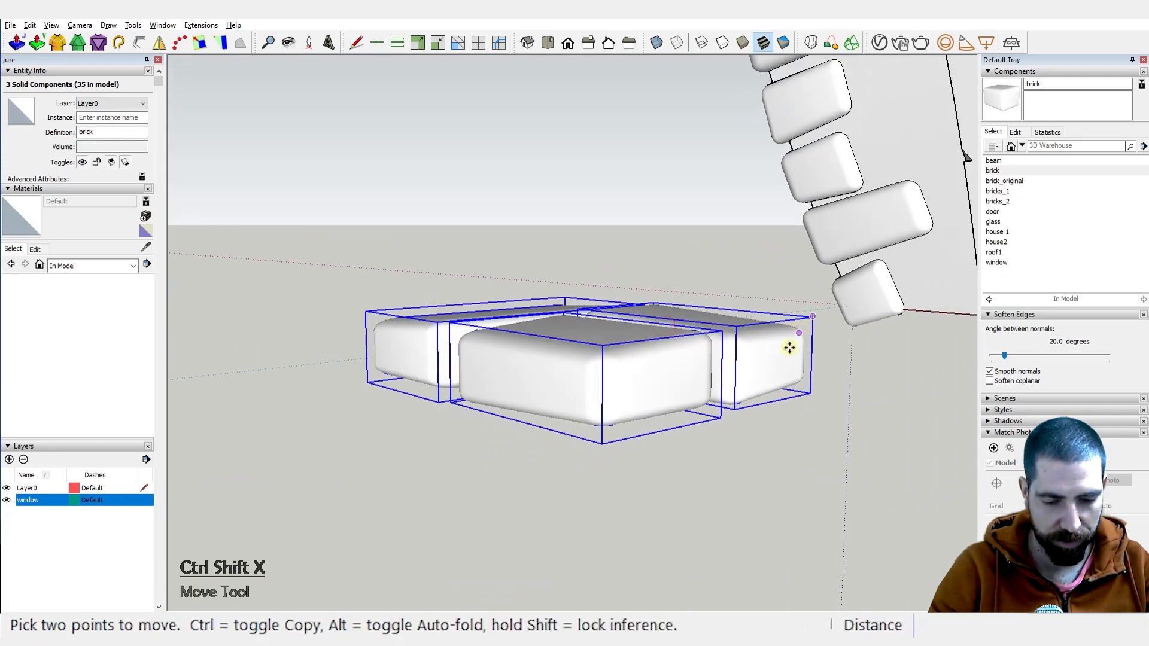
pyautogui.click(636, 395)
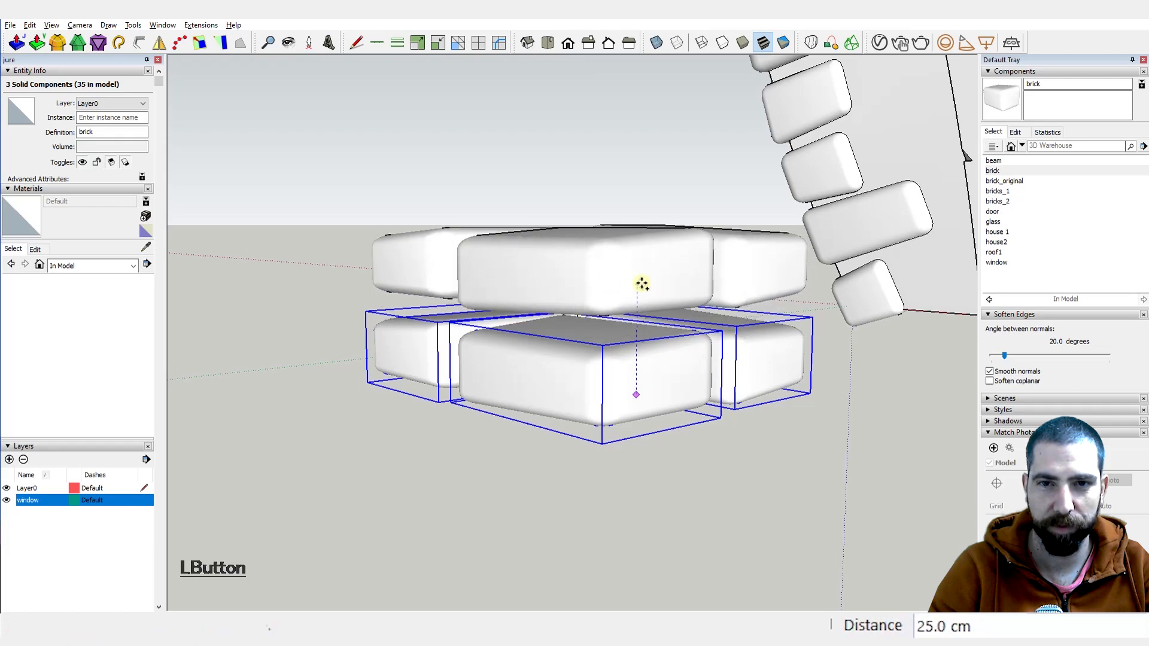
pyautogui.click(642, 284)
pyautogui.click(645, 276)
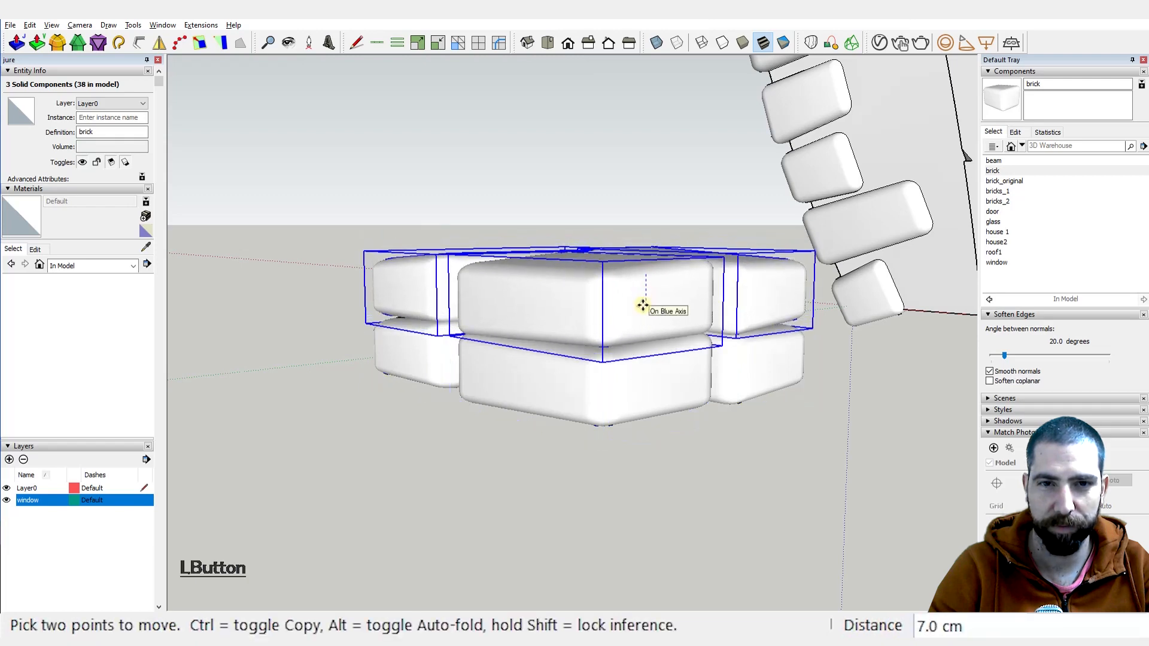
# Step: Mirror the upper course of three bricks with the Scale tool so its joints are staggered over the lower course
pyautogui.moveTo(633, 294); pyautogui.dragTo(882, 484, button='middle')
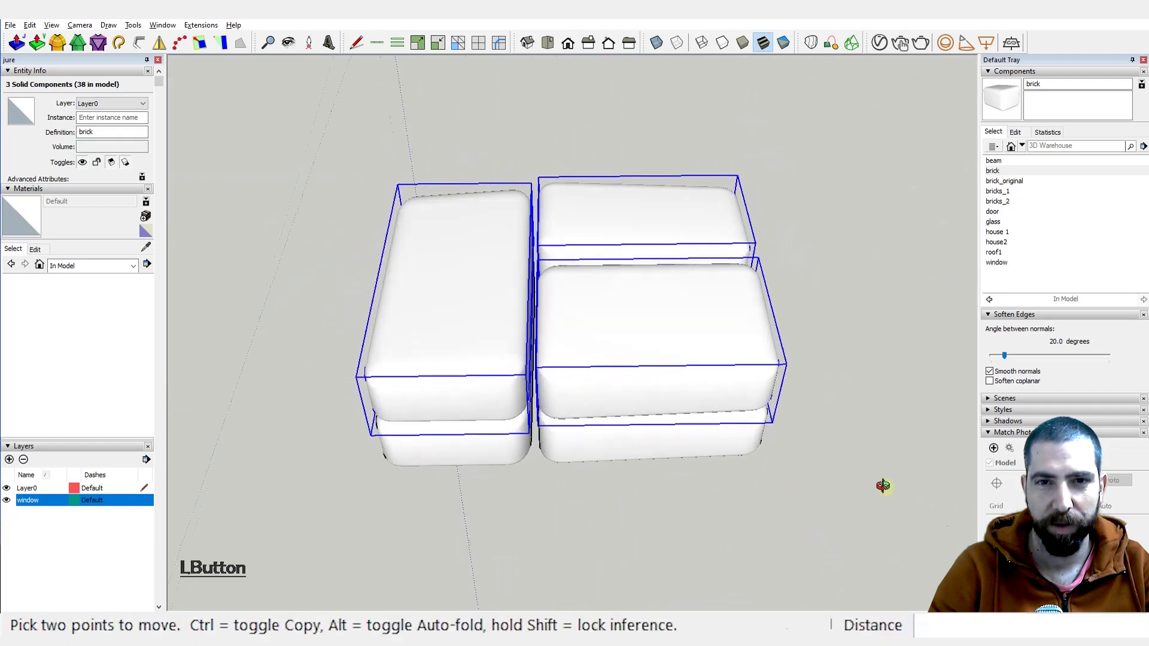
pyautogui.moveTo(664, 368); pyautogui.dragTo(866, 330, button='middle')
pyautogui.press('s')
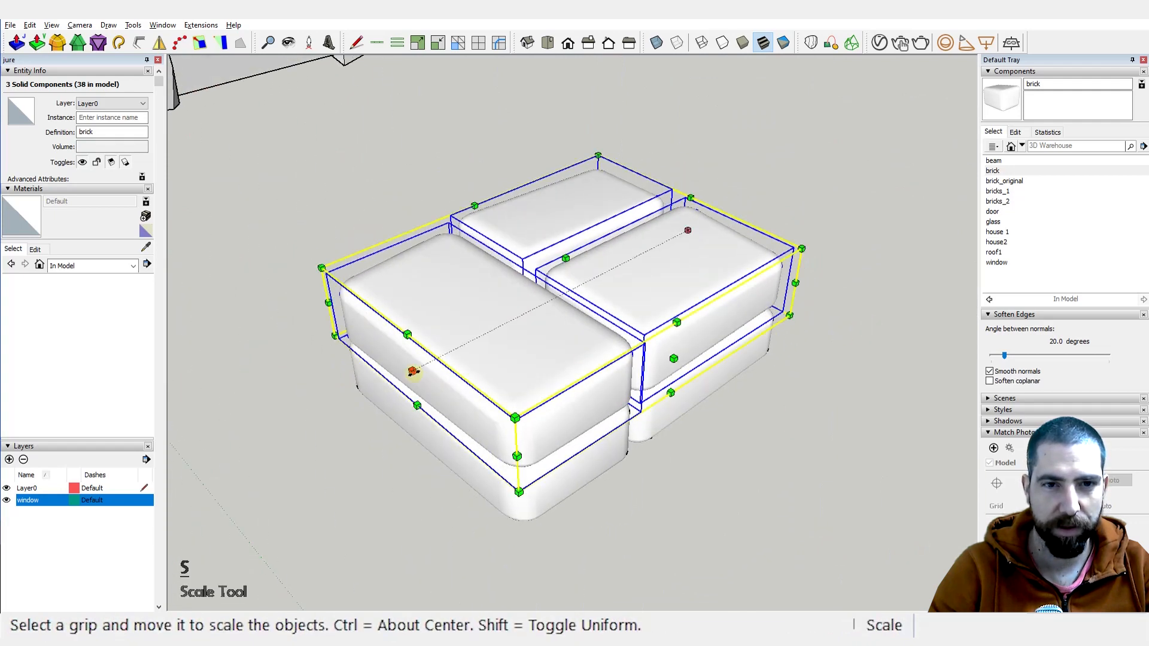
pyautogui.keyDown('ctrl'); pyautogui.moveTo(412, 371); pyautogui.dragTo(684, 223); pyautogui.keyUp('ctrl')
pyautogui.moveTo(679, 335); pyautogui.dragTo(562, 267, button='middle')
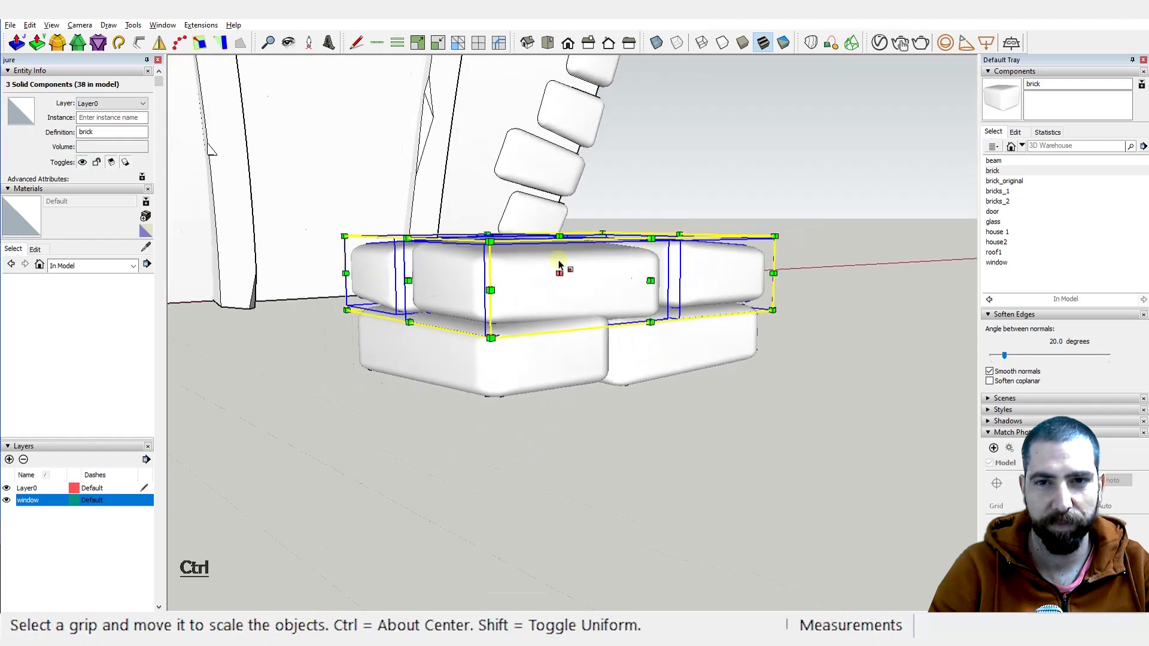
# Step: Select all six bricks of the two courses and copy them about 38 cm straight up
pyautogui.press('space')
pyautogui.scroll(-1, 562, 267)
pyautogui.click(666, 375)
pyautogui.moveTo(692, 421); pyautogui.dragTo(508, 446, button='middle')
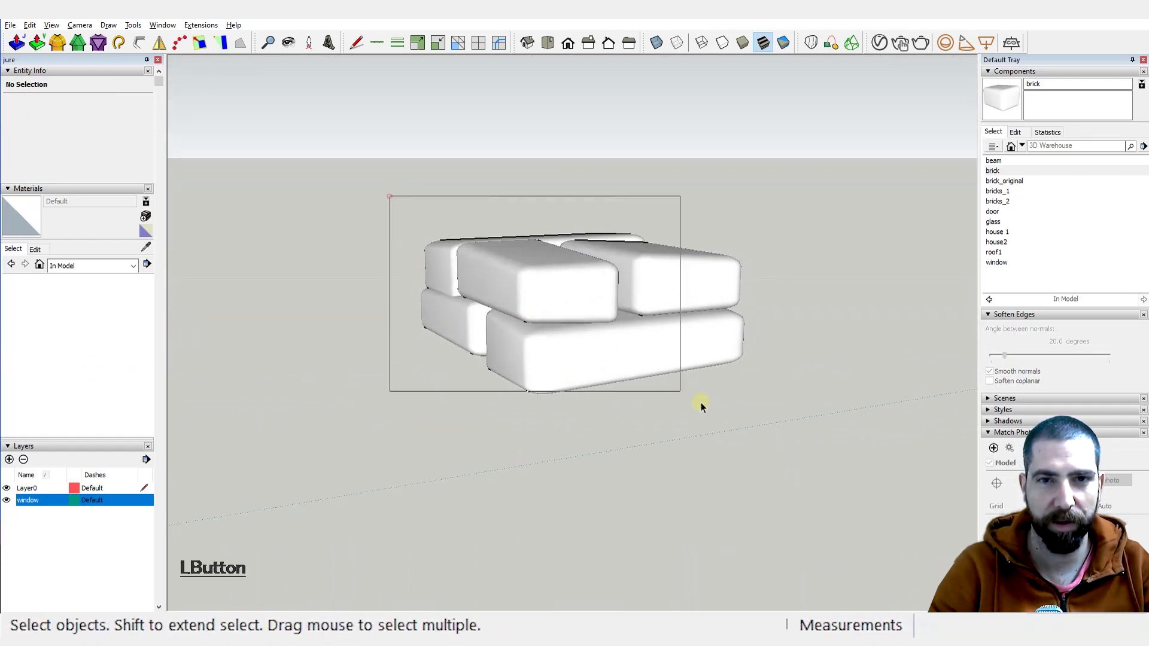
pyautogui.scroll(1, 713, 411)
pyautogui.hotkey('ctrl', 'x')
pyautogui.moveTo(712, 411); pyautogui.dragTo(639, 328, button='middle')
pyautogui.click(620, 316)
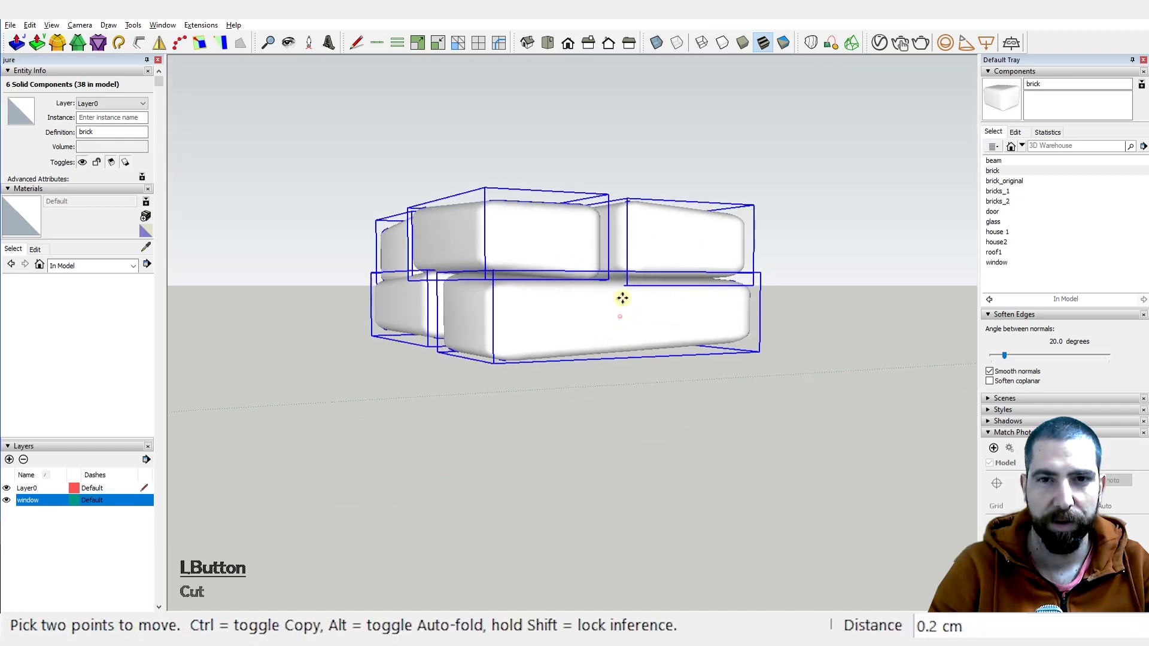
pyautogui.press('ctrl')
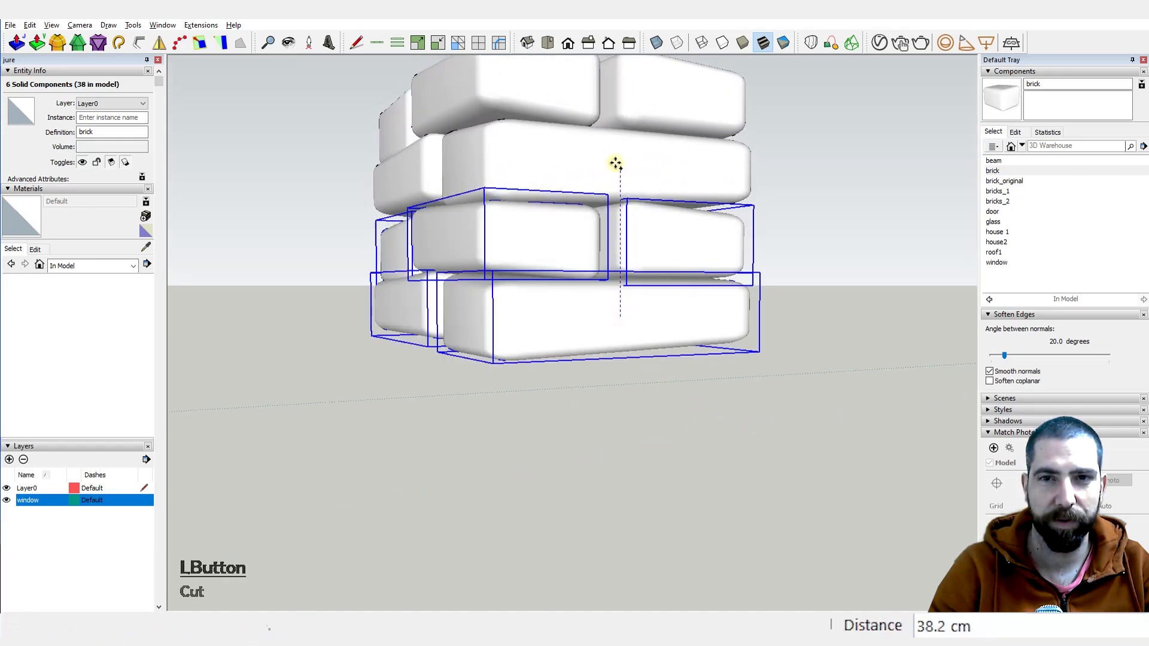
pyautogui.click(615, 163)
# Step: Repeat the upward copy of the two courses as a x3 array to make a tall brick stack
pyautogui.moveTo(616, 163); pyautogui.dragTo(697, 329, button='middle')
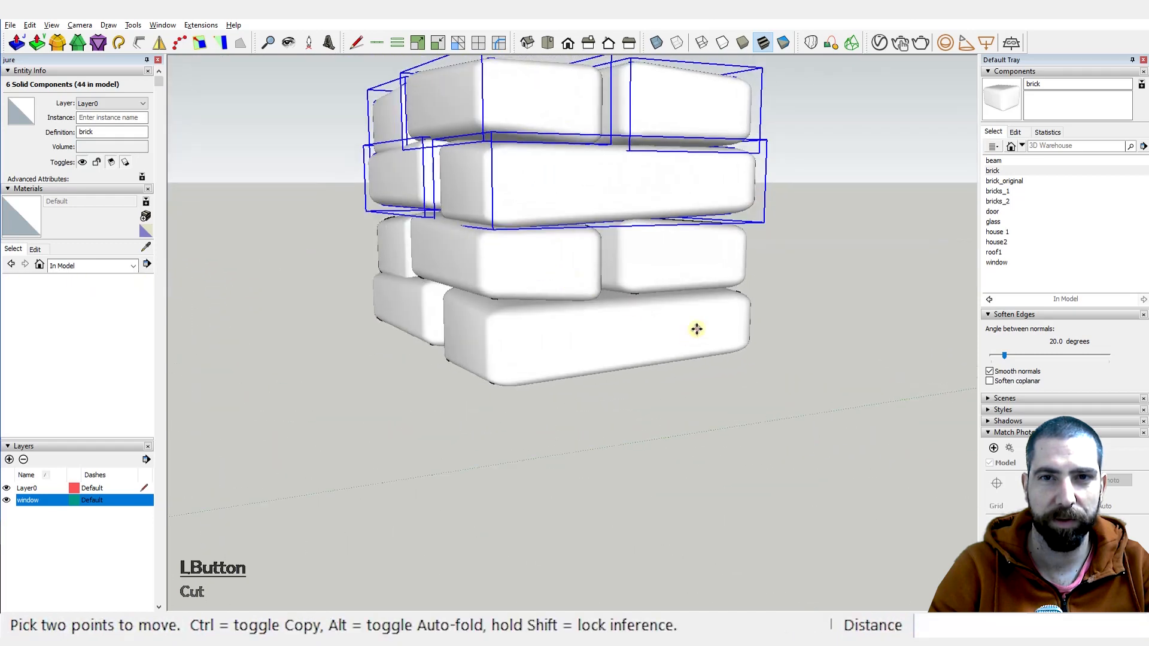
pyautogui.scroll(-2, 697, 329)
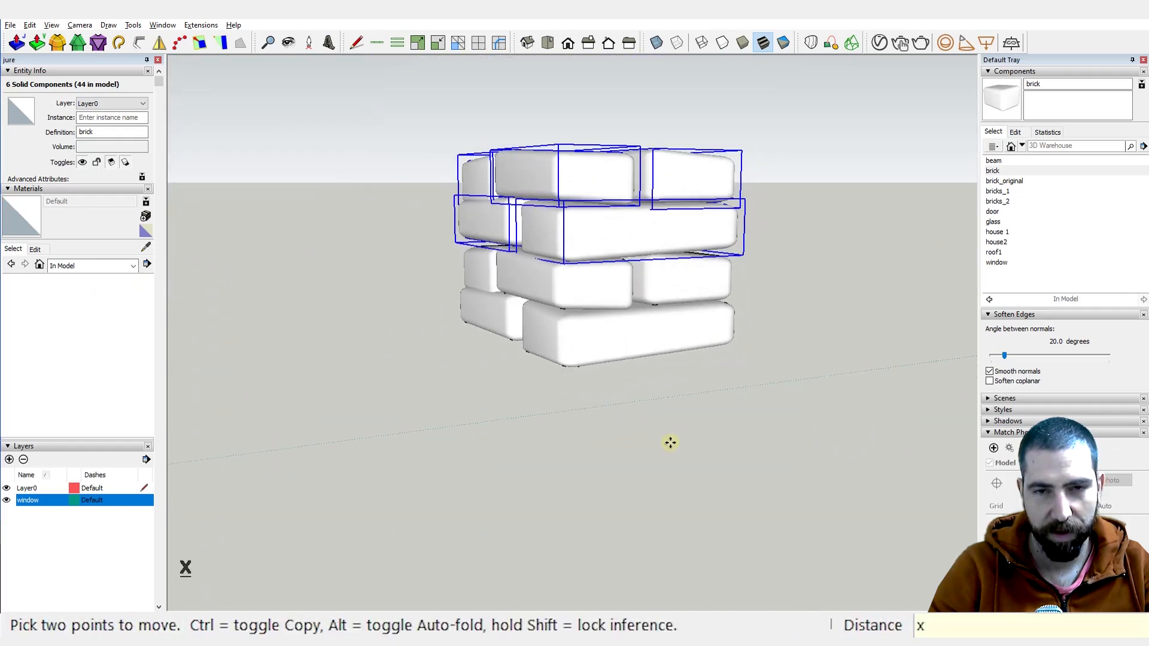
pyautogui.press('Return')
pyautogui.scroll(-4, 669, 441)
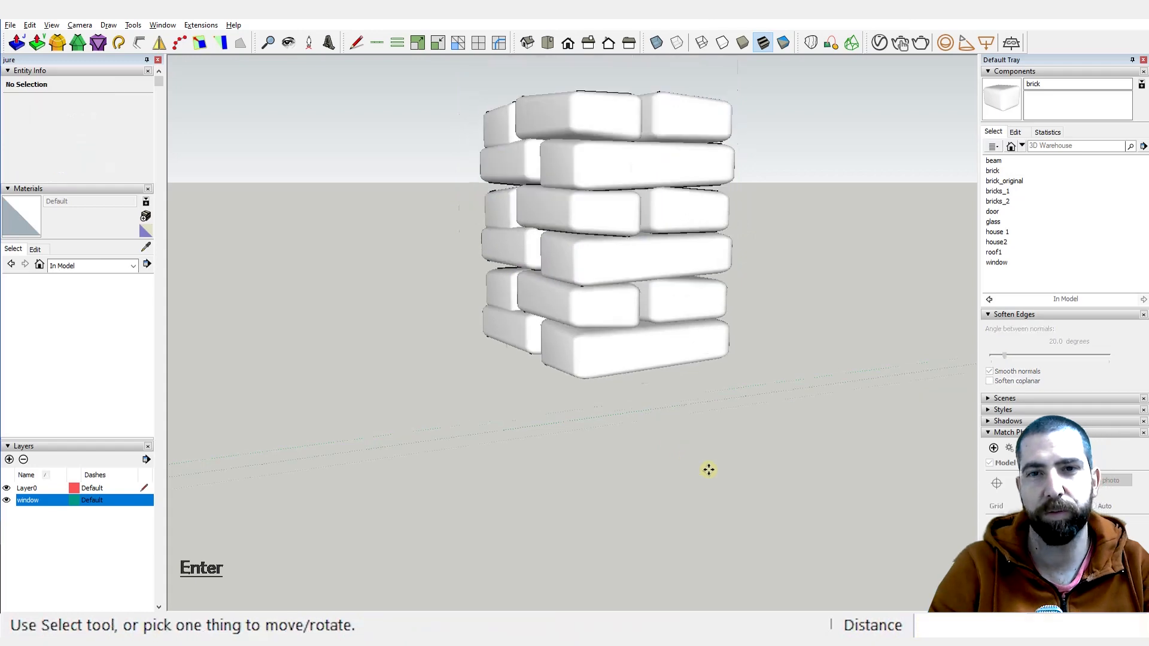
pyautogui.moveTo(695, 482); pyautogui.dragTo(735, 499, button='middle')
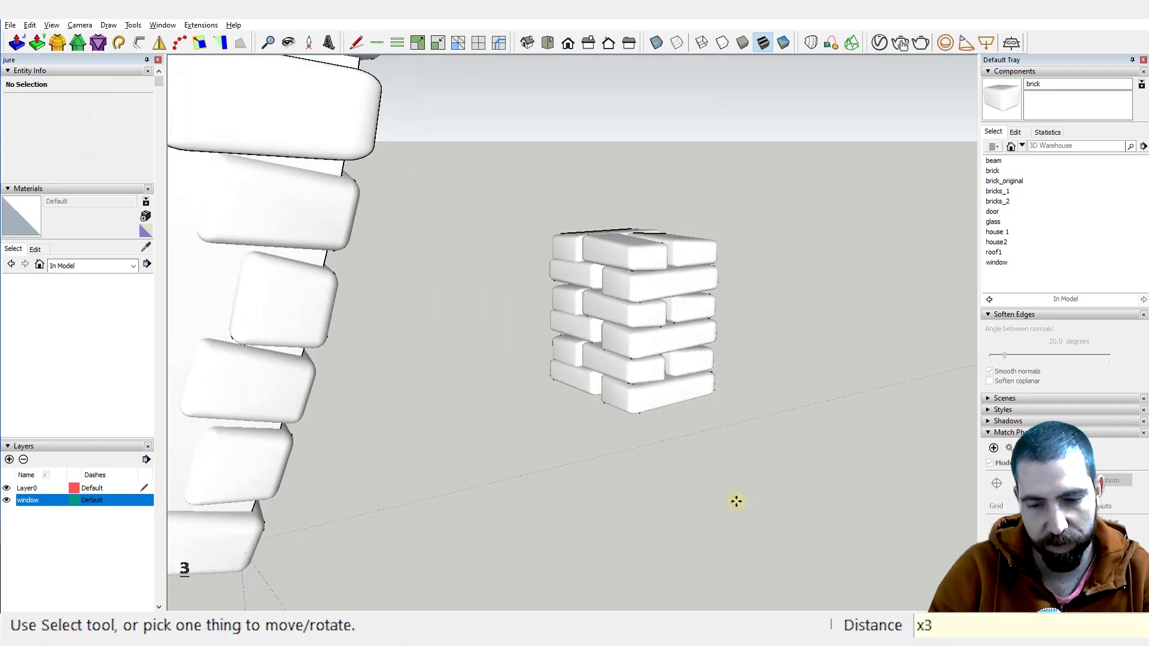
pyautogui.moveTo(581, 567); pyautogui.dragTo(542, 572, button='middle')
# Step: Try adding another course by copying the stack's top three bricks straight up, and delete that copy
pyautogui.scroll(4, 682, 131)
pyautogui.moveTo(694, 279); pyautogui.dragTo(835, 195, button='middle')
pyautogui.hotkey('ctrl', '1')
pyautogui.moveTo(835, 194); pyautogui.dragTo(499, 233)
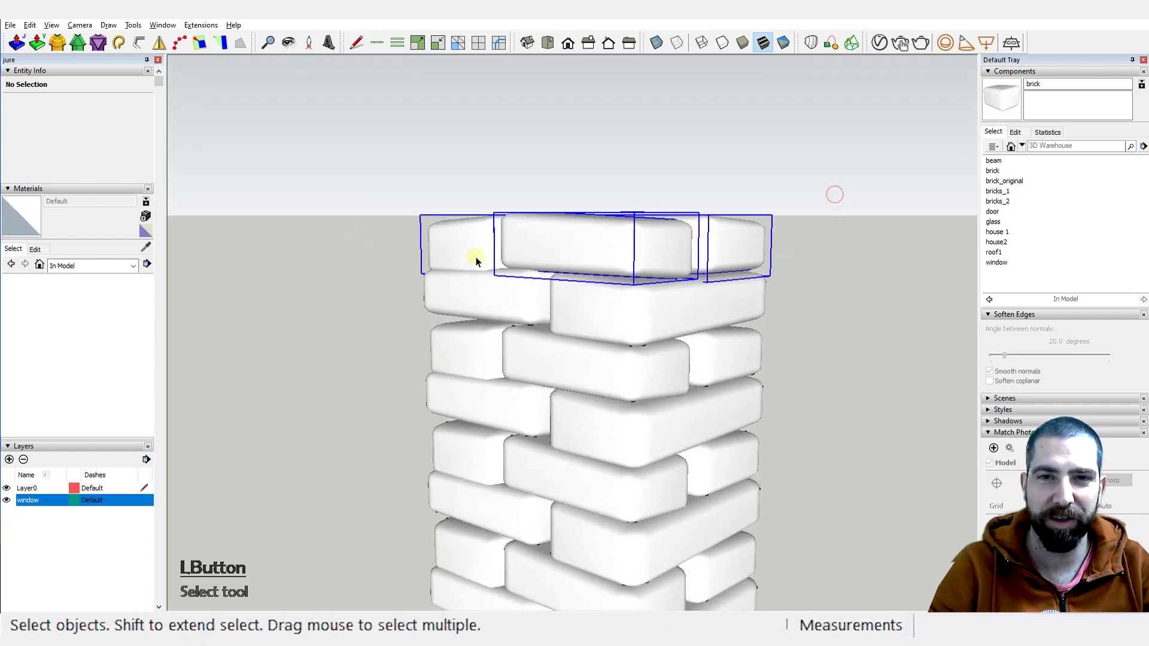
pyautogui.moveTo(476, 261); pyautogui.dragTo(539, 217, button='middle')
pyautogui.press('m')
pyautogui.press('ctrl')
pyautogui.click(654, 241)
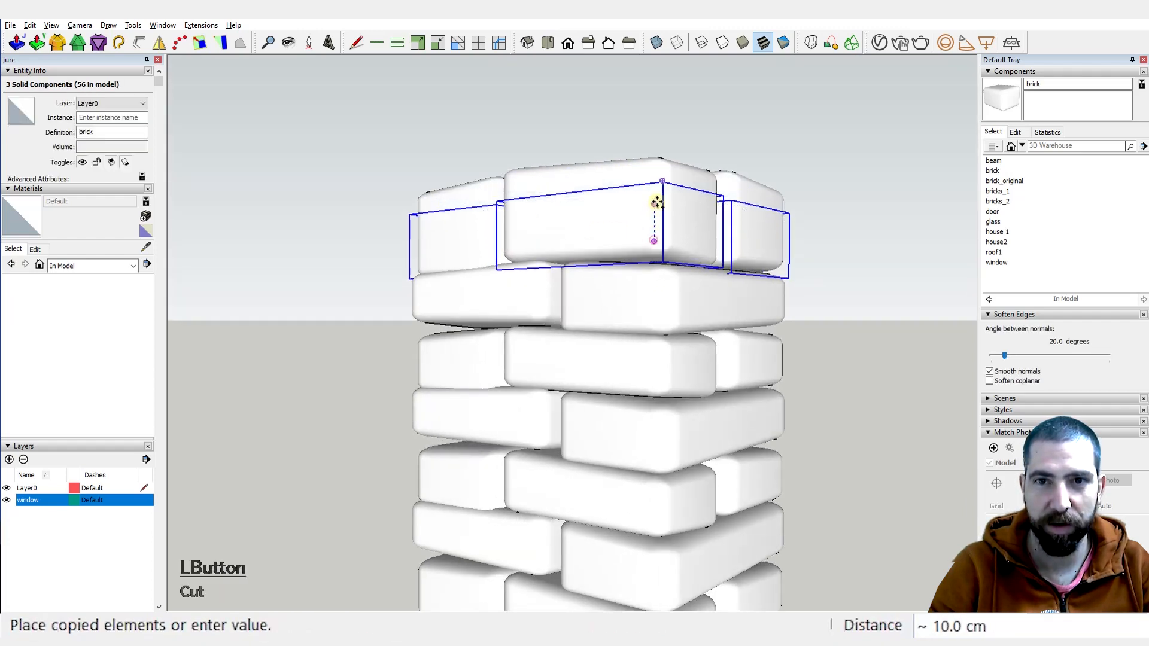
pyautogui.click(659, 165)
pyautogui.moveTo(594, 218); pyautogui.dragTo(479, 324, button='middle')
pyautogui.press('m')
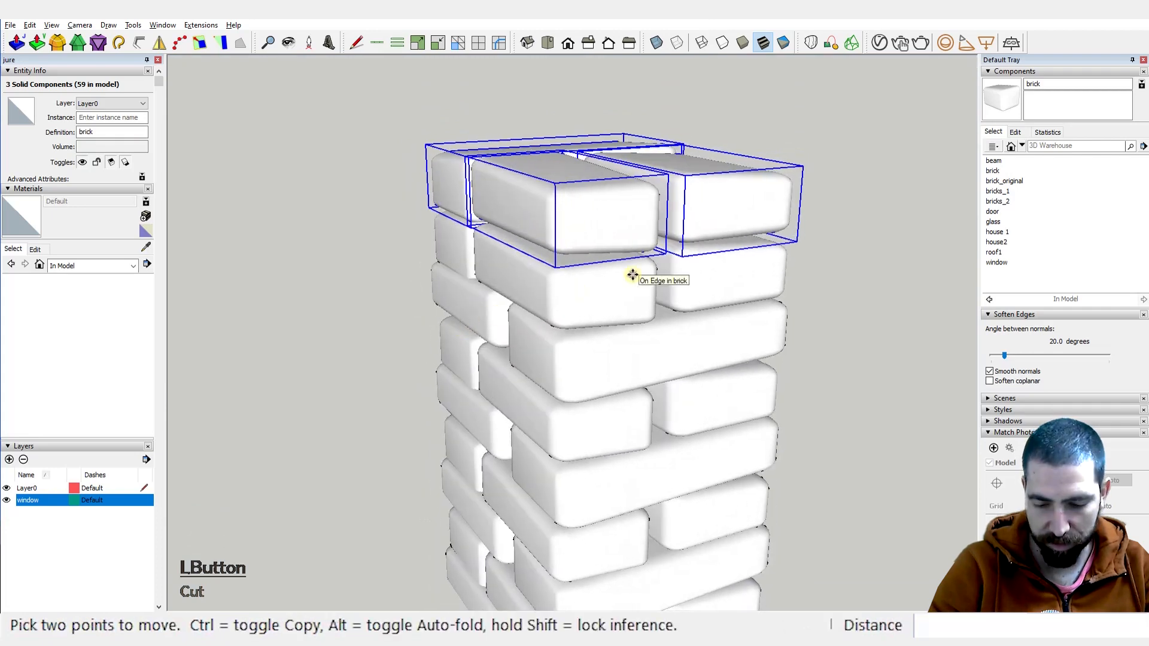
pyautogui.press('Delete')
pyautogui.press('ctrl')
# Step: Scale the top course of three bricks about its centre to 1.45 along green and 1.36 along red
pyautogui.press('space')
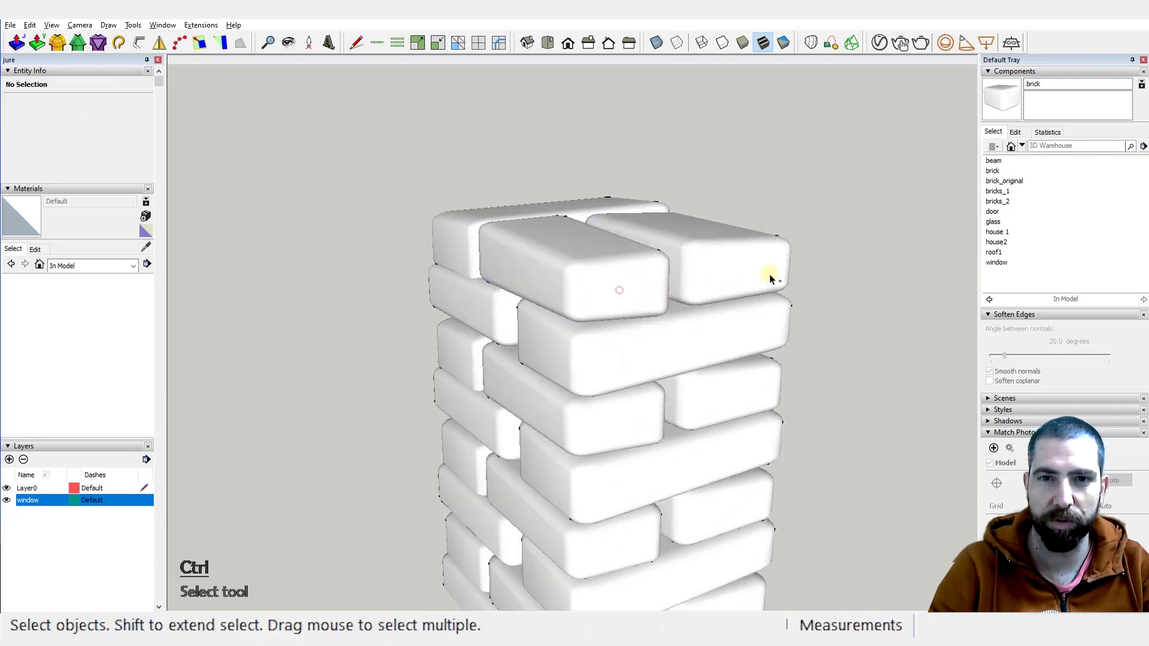
pyautogui.keyDown('ctrl'); pyautogui.click(578, 275); pyautogui.keyUp('ctrl')
pyautogui.keyDown('ctrl'); pyautogui.click(575, 222); pyautogui.keyUp('ctrl')
pyautogui.scroll(1, 574, 223)
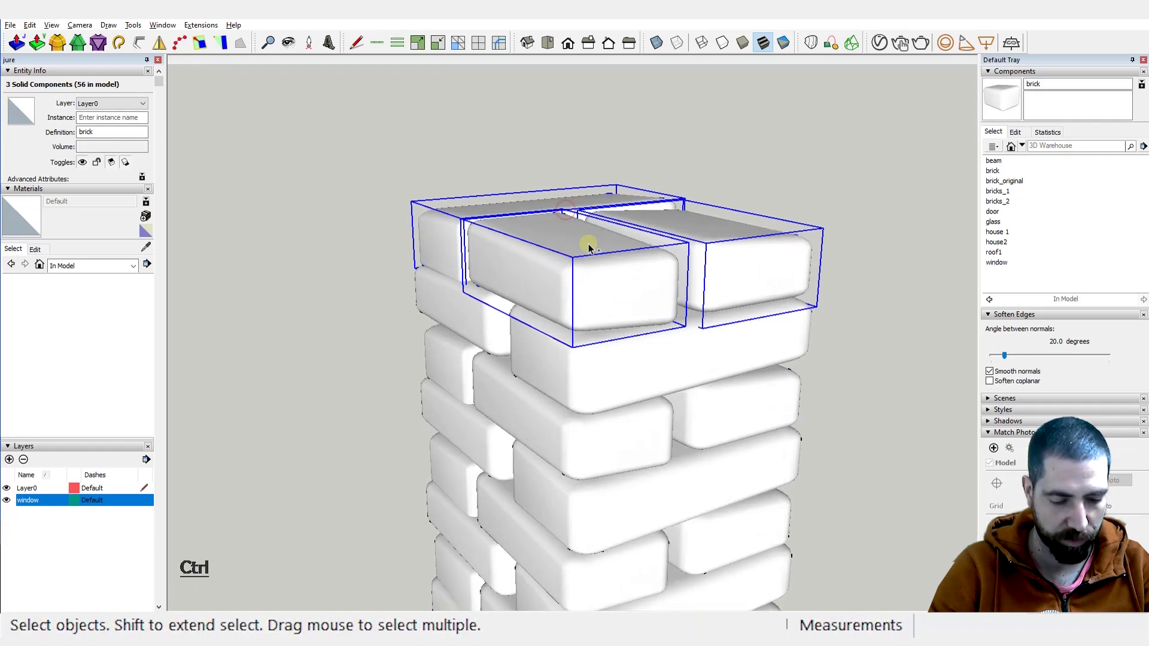
pyautogui.press('s')
pyautogui.keyDown('ctrl'); pyautogui.click(475, 264); pyautogui.keyUp('ctrl')
pyautogui.keyDown('ctrl'); pyautogui.click(412, 272); pyautogui.keyUp('ctrl')
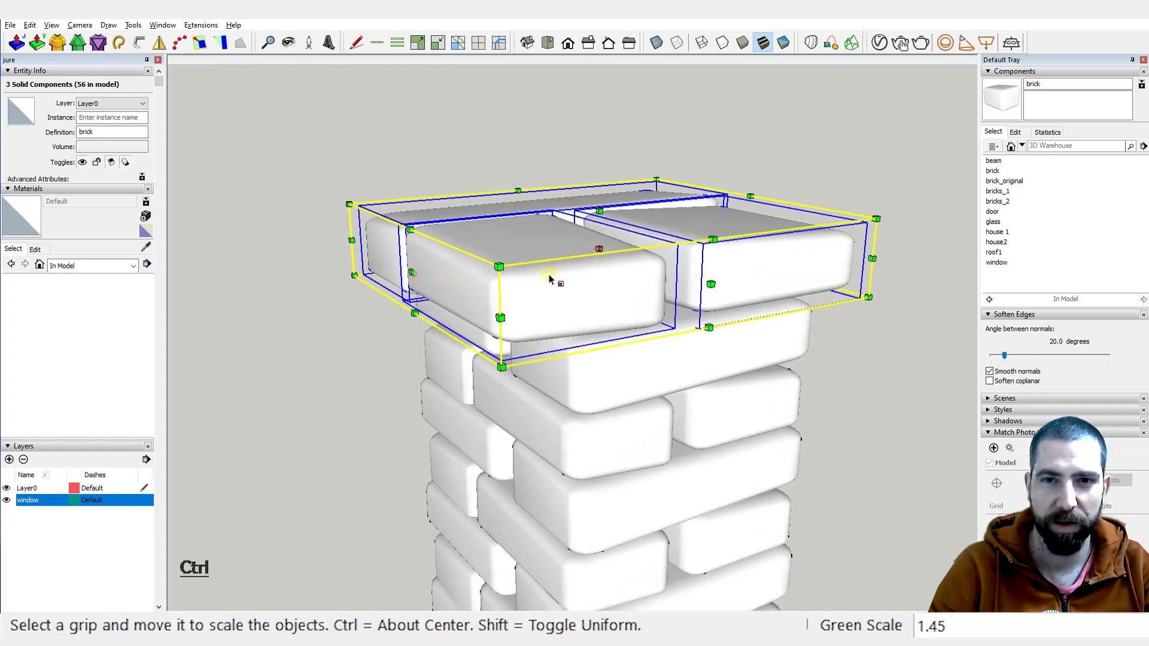
pyautogui.keyDown('ctrl'); pyautogui.click(709, 284); pyautogui.keyUp('ctrl')
pyautogui.keyDown('ctrl'); pyautogui.click(762, 307); pyautogui.keyUp('ctrl')
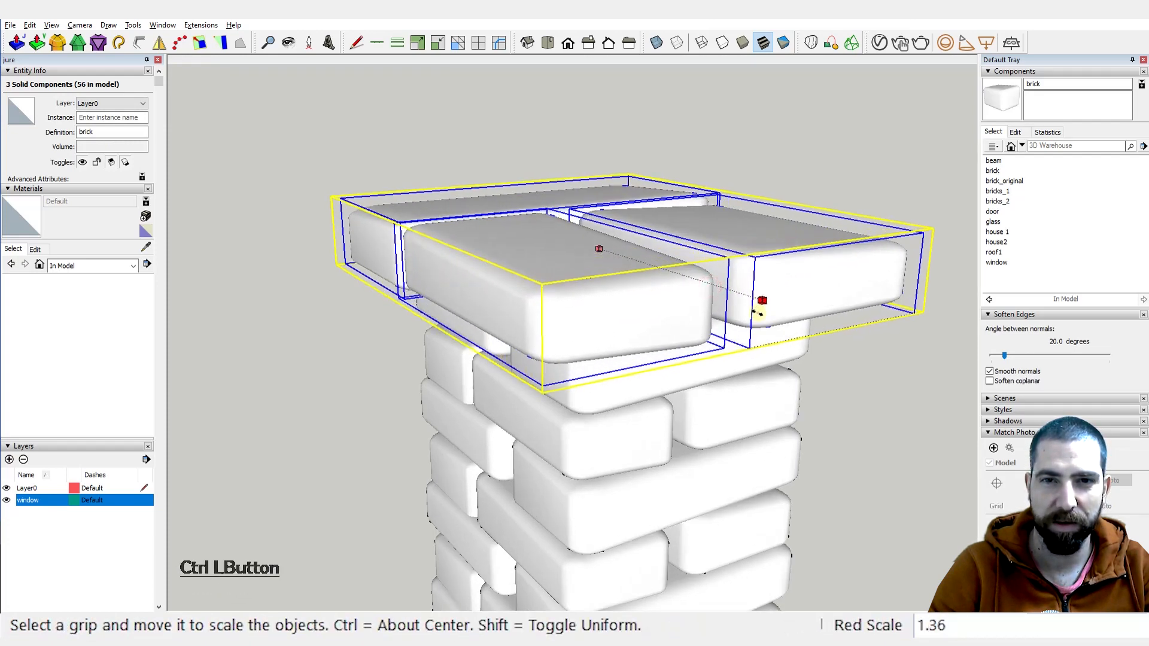
# Step: Move one of the two parallel bricks in the top course about 7.6 cm toward its neighbour to close the gap
pyautogui.keyDown('ctrl'); pyautogui.moveTo(762, 307); pyautogui.dragTo(565, 375, button='middle'); pyautogui.keyUp('ctrl')
pyautogui.press('space')
pyautogui.click(515, 300)
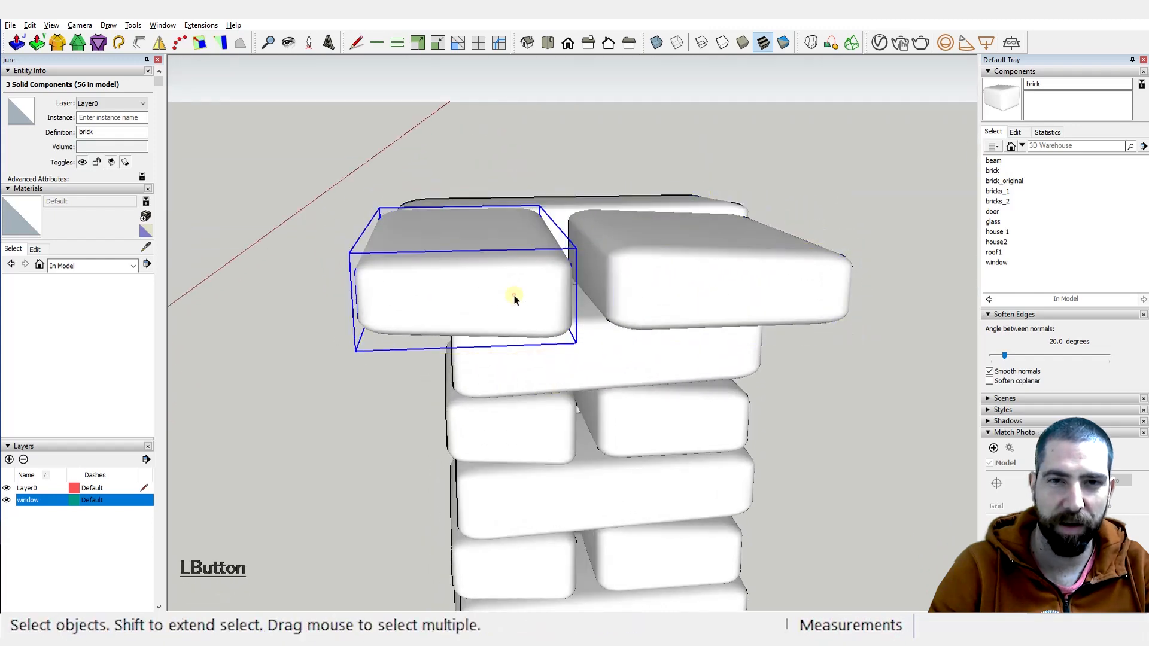
pyautogui.click(462, 292)
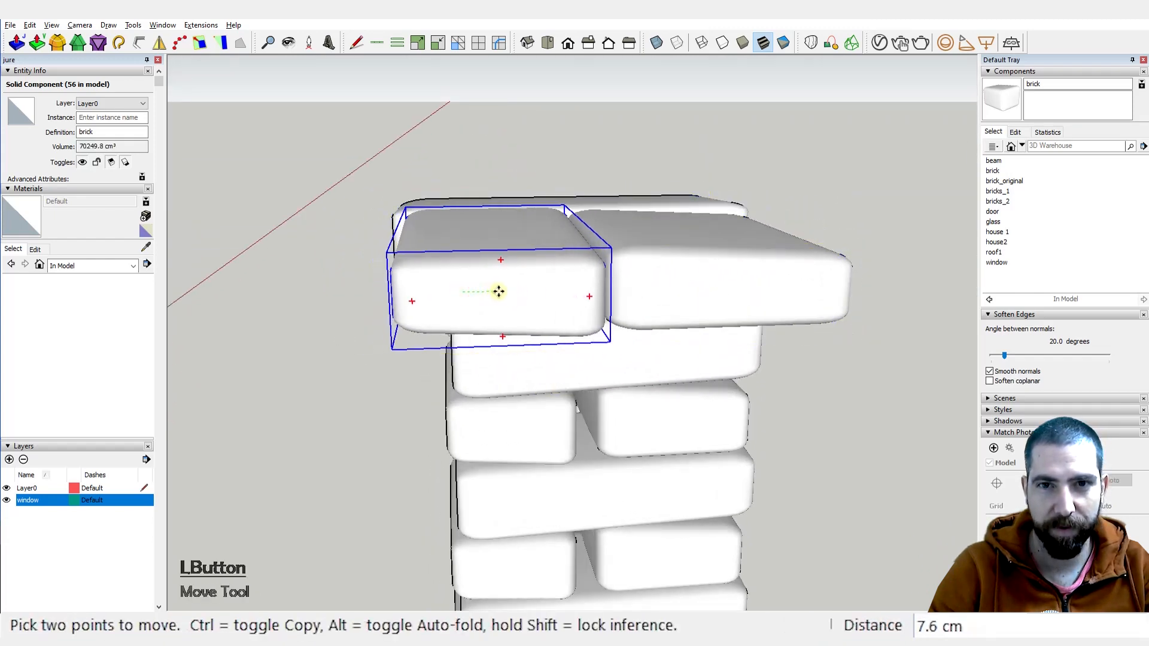
pyautogui.click(499, 292)
pyautogui.moveTo(499, 292); pyautogui.dragTo(359, 323, button='middle')
pyautogui.scroll(-4, 366, 303)
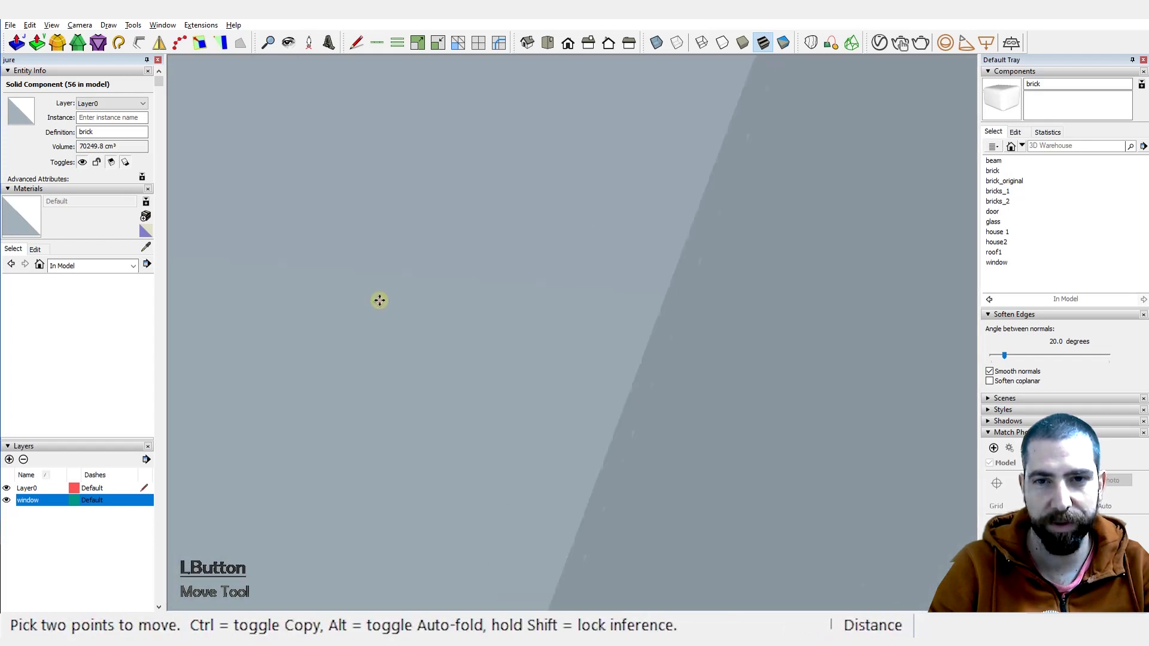
pyautogui.scroll(-6, 383, 303)
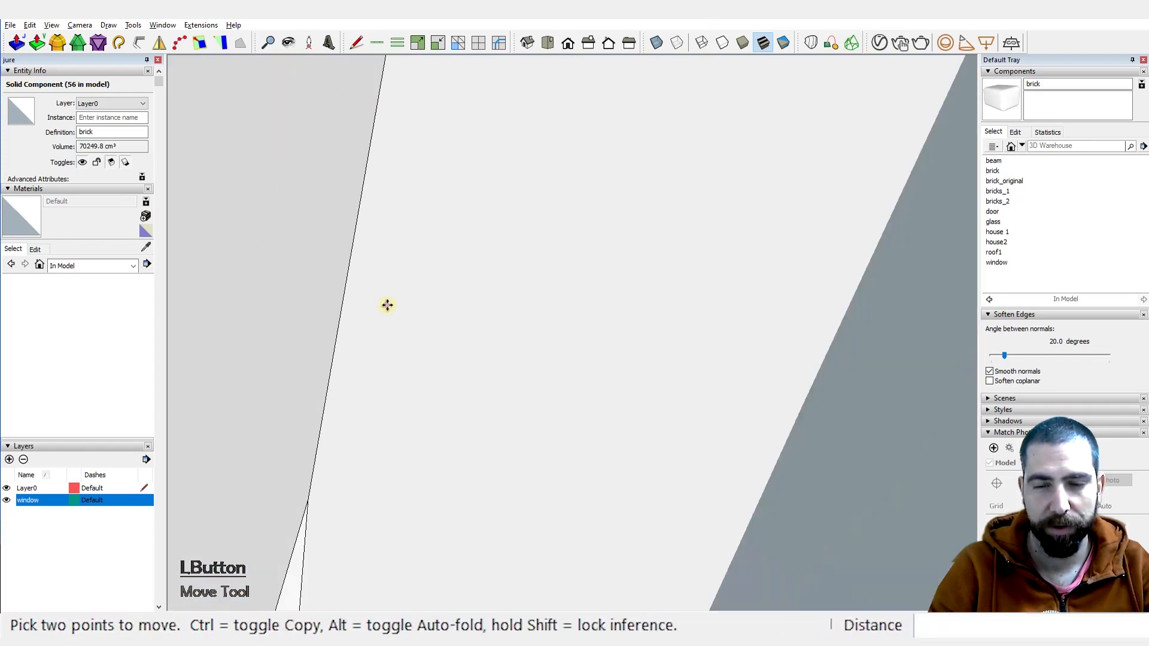
pyautogui.scroll(-8, 387, 305)
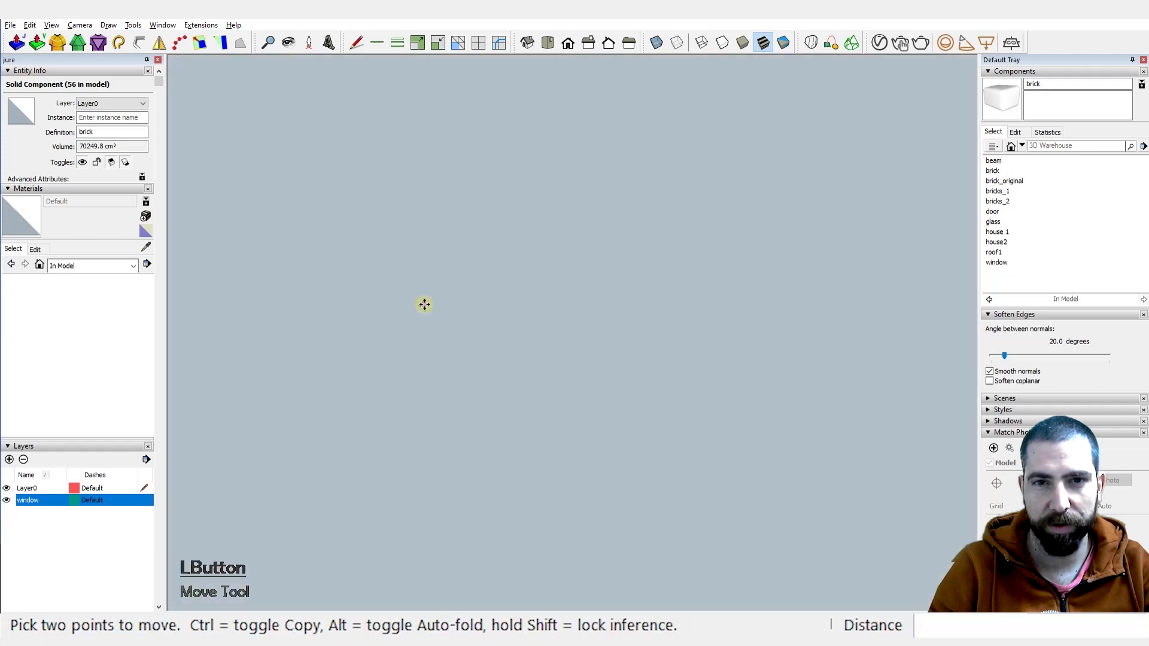
pyautogui.moveTo(566, 339); pyautogui.dragTo(582, 398, button='middle')
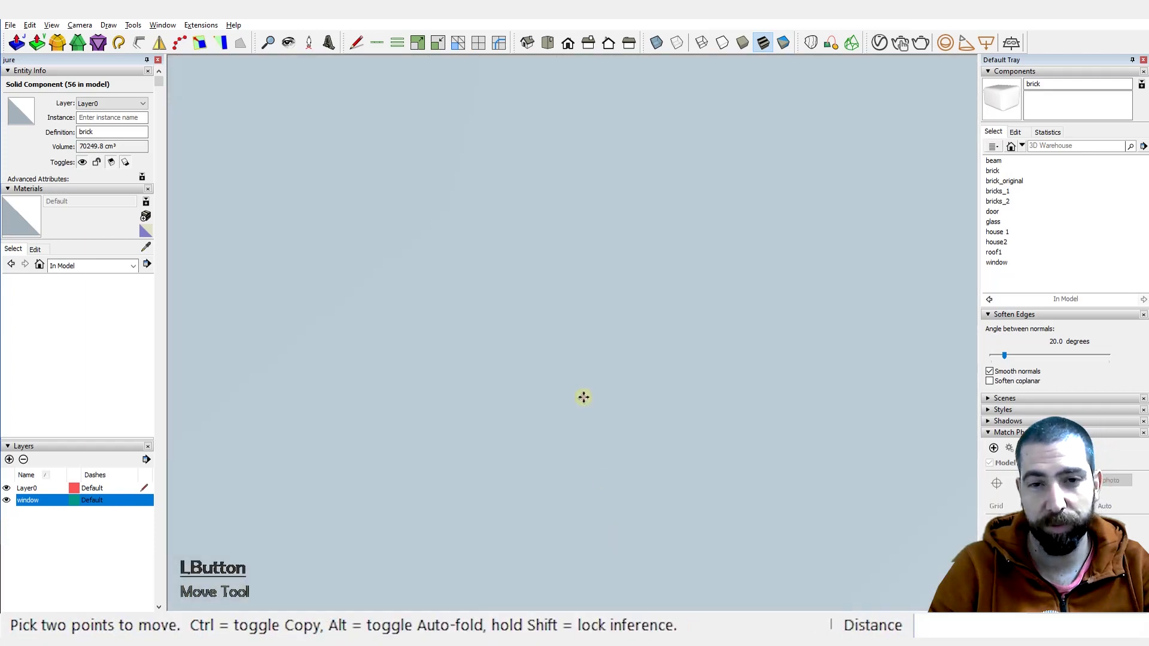
pyautogui.scroll(-3, 556, 381)
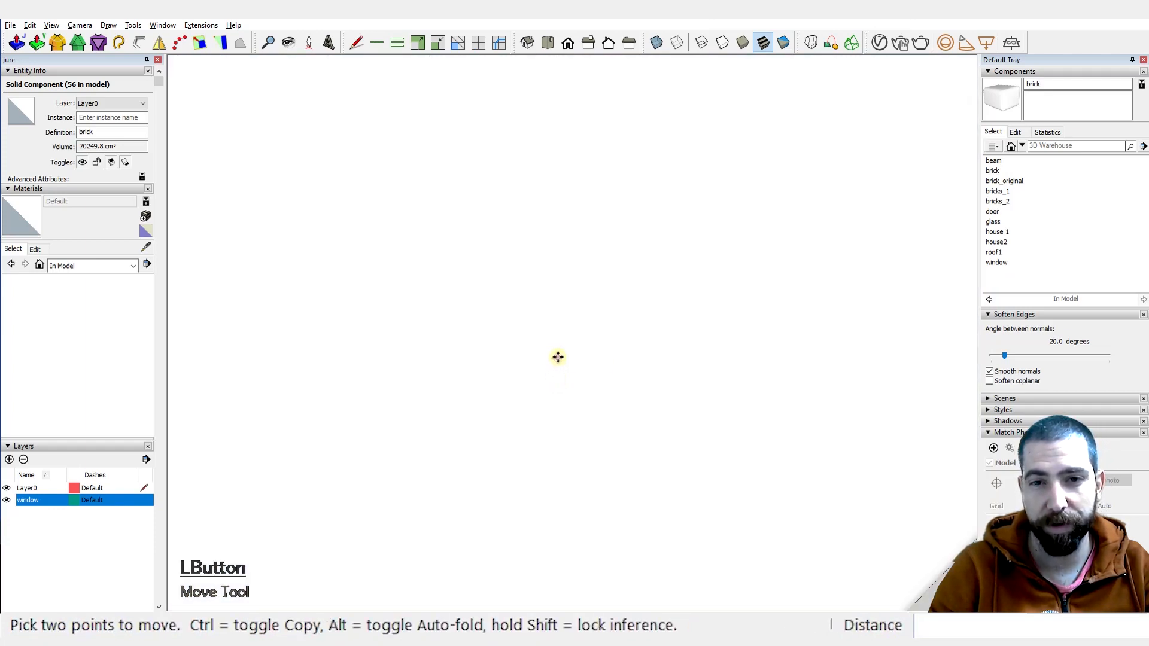
pyautogui.scroll(-8, 557, 357)
pyautogui.moveTo(515, 354); pyautogui.dragTo(864, 320, button='middle')
pyautogui.scroll(3, 718, 304)
# Step: Shorten the long crosswise brick of the top course slightly from one end and shift it about 1.8 cm
pyautogui.moveTo(596, 308); pyautogui.dragTo(613, 317, button='middle')
pyautogui.press('ctrl')
pyautogui.press('space')
pyautogui.click(620, 280)
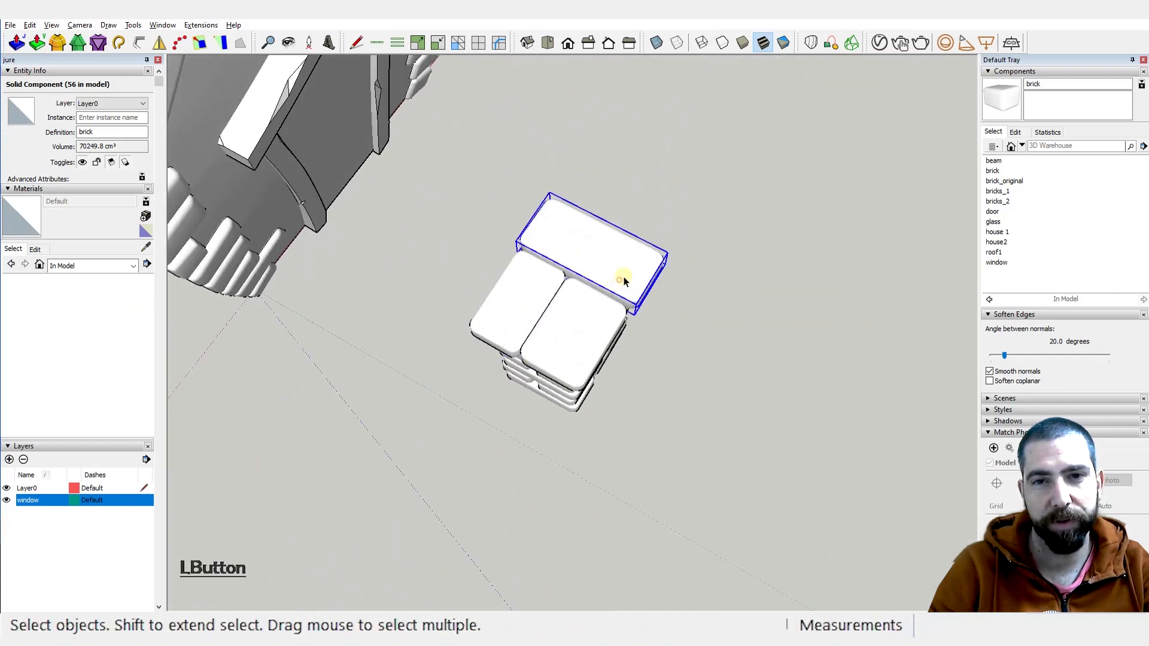
pyautogui.scroll(8, 598, 323)
pyautogui.press('s')
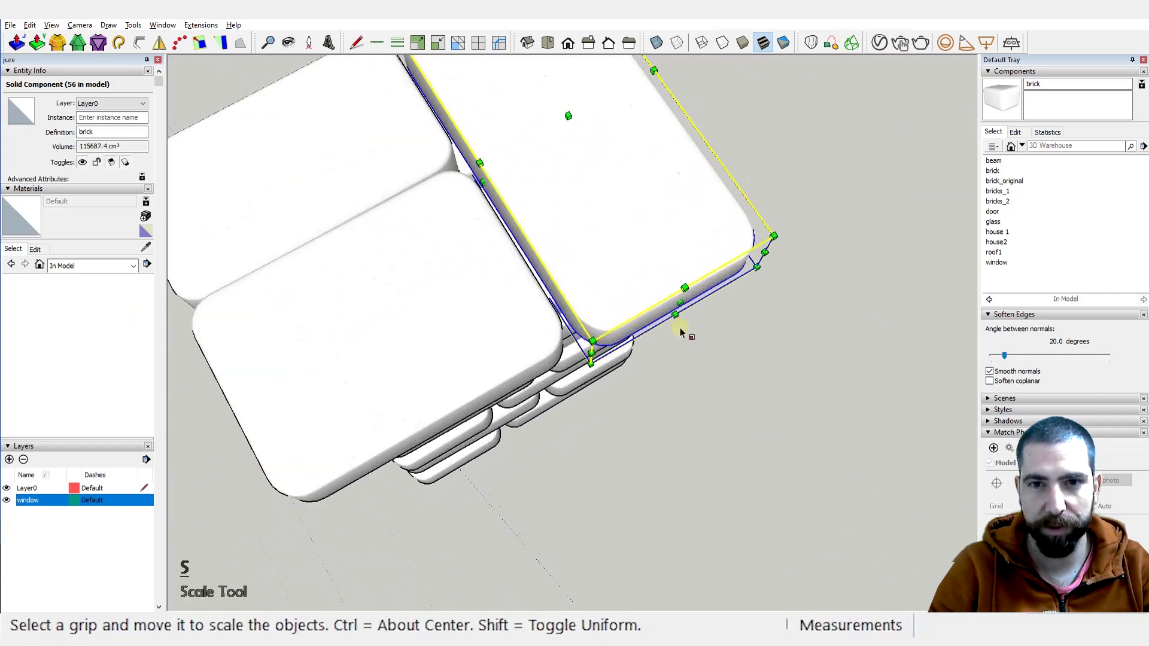
pyautogui.scroll(1, 681, 333)
pyautogui.moveTo(683, 303); pyautogui.dragTo(666, 287)
pyautogui.moveTo(666, 287); pyautogui.dragTo(400, 289, button='middle')
pyautogui.hotkey('ctrl', 'shift', 'x')
pyautogui.click(626, 467)
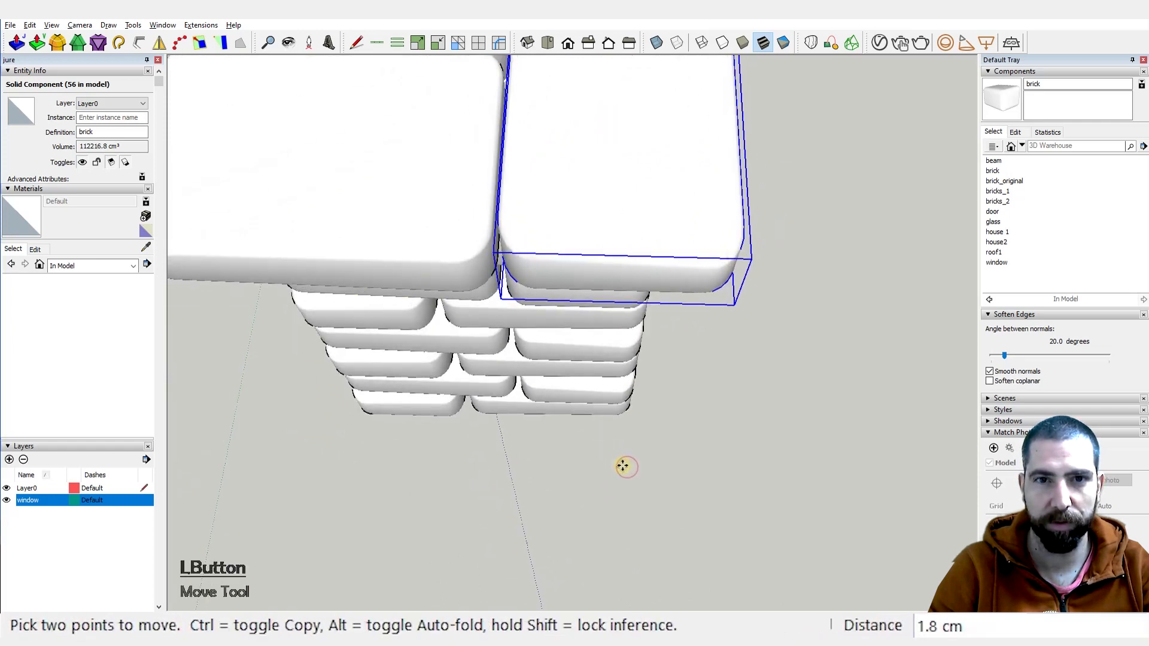
pyautogui.scroll(-4, 622, 466)
pyautogui.press('space')
# Step: Trim the crosswise top brick slightly from its opposite end to suit the width of the two parallel bricks
pyautogui.moveTo(637, 457); pyautogui.dragTo(609, 575, button='middle')
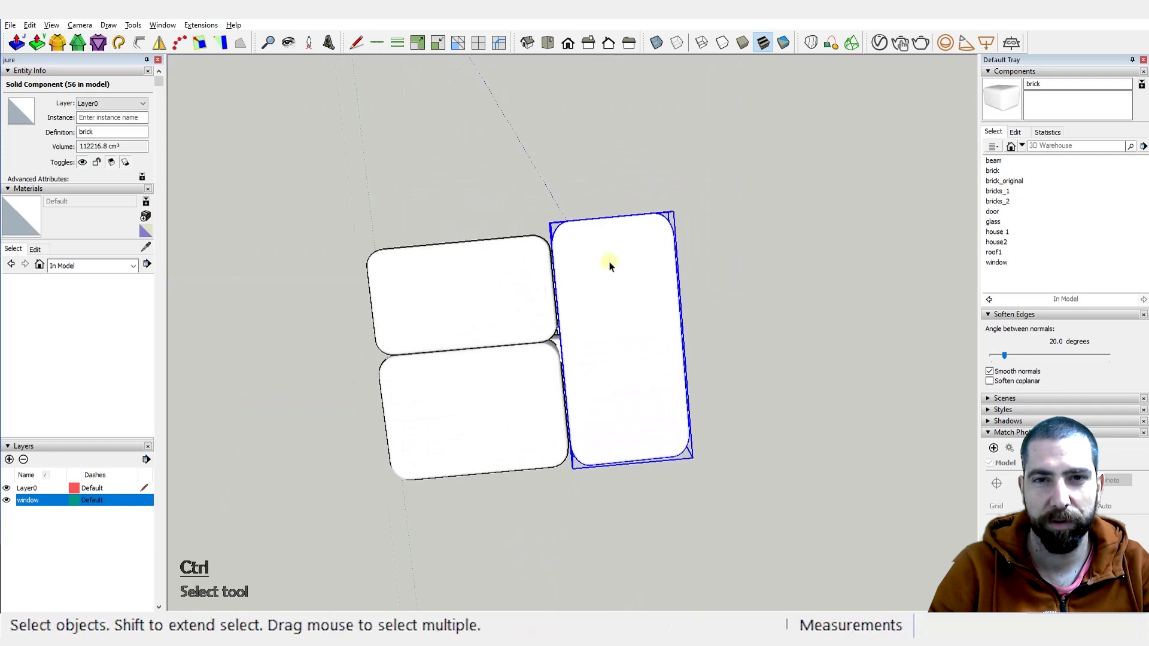
pyautogui.press('s')
pyautogui.moveTo(610, 261); pyautogui.dragTo(616, 297, button='middle')
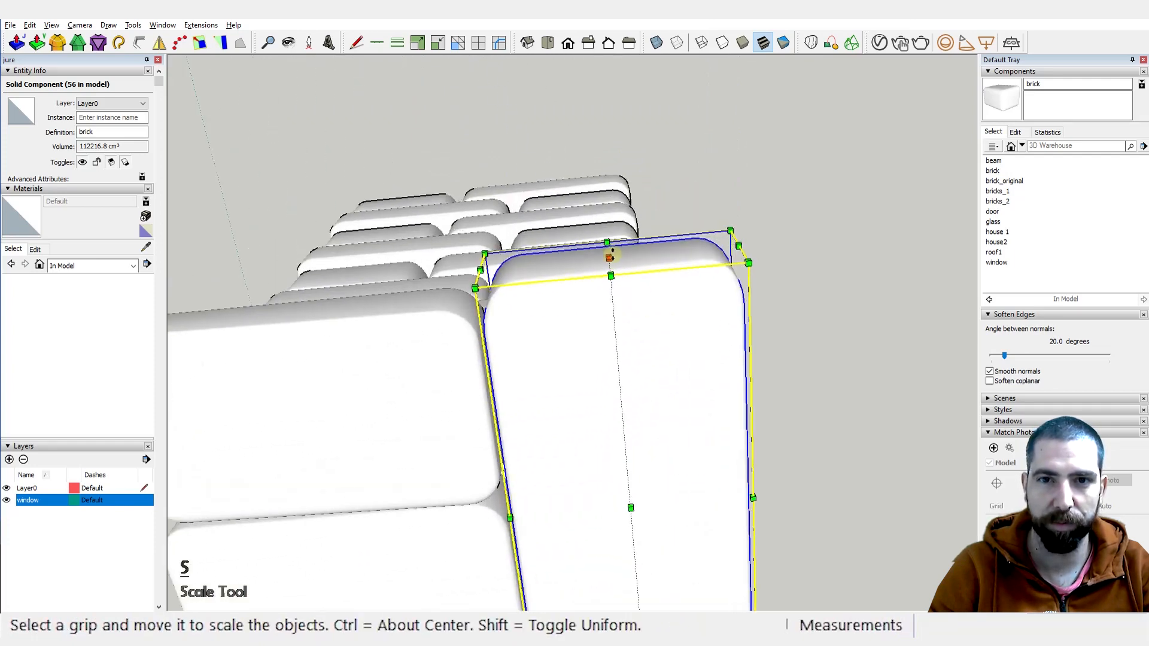
pyautogui.moveTo(610, 257); pyautogui.dragTo(610, 268)
pyautogui.scroll(-3, 624, 272)
pyautogui.press('space')
# Step: Select every brick of the stack, including the widened top course, and make them one group
pyautogui.moveTo(752, 269); pyautogui.dragTo(490, 110, button='middle')
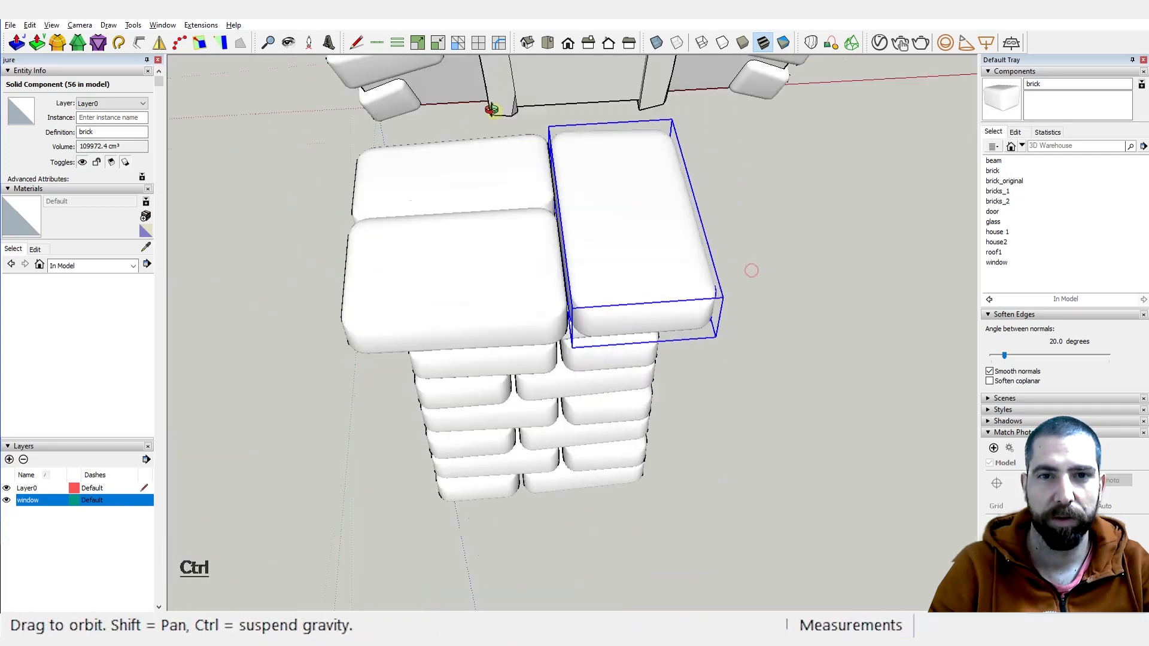
pyautogui.moveTo(513, 335); pyautogui.dragTo(508, 77, button='middle')
pyautogui.scroll(-1, 471, 359)
pyautogui.moveTo(471, 359); pyautogui.dragTo(798, 339, button='middle')
pyautogui.scroll(-2, 723, 359)
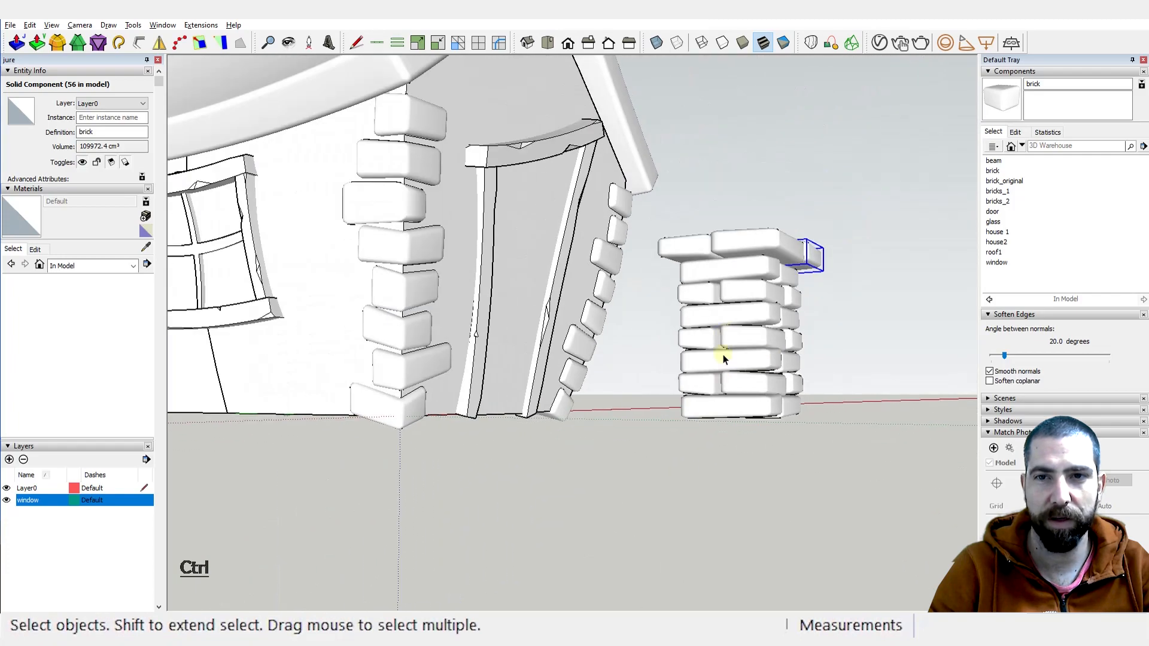
pyautogui.moveTo(723, 359); pyautogui.dragTo(785, 402, button='middle')
pyautogui.moveTo(490, 367); pyautogui.dragTo(795, 566, button='middle')
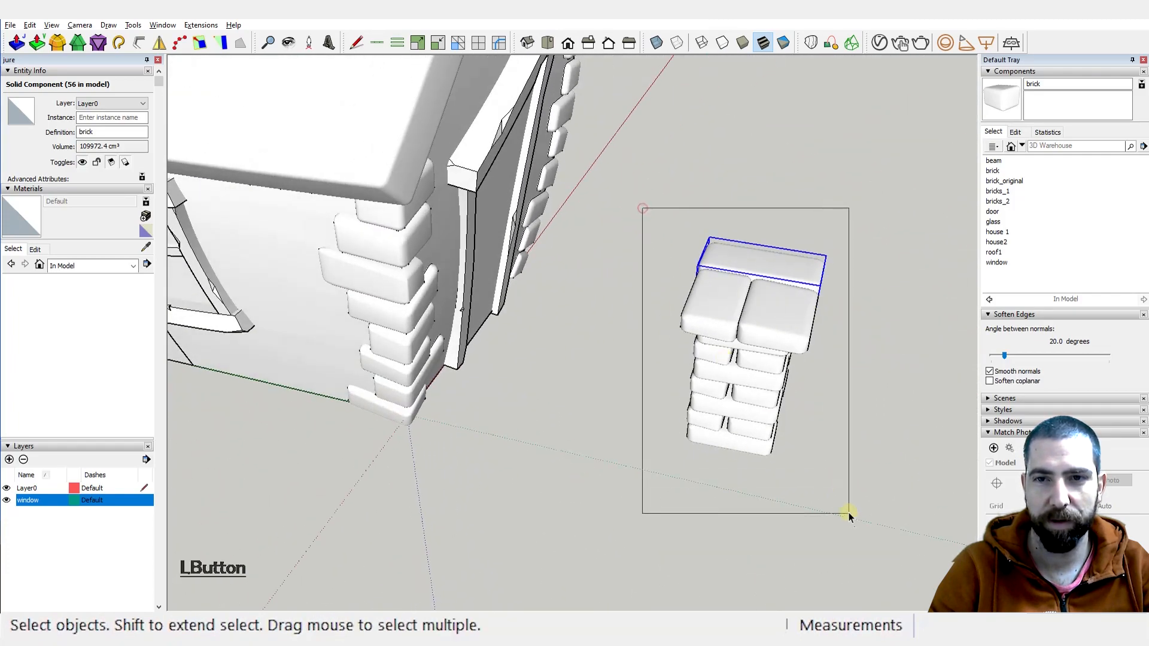
pyautogui.moveTo(643, 208); pyautogui.dragTo(849, 513)
pyautogui.rightClick(773, 326)
pyautogui.click(845, 353)
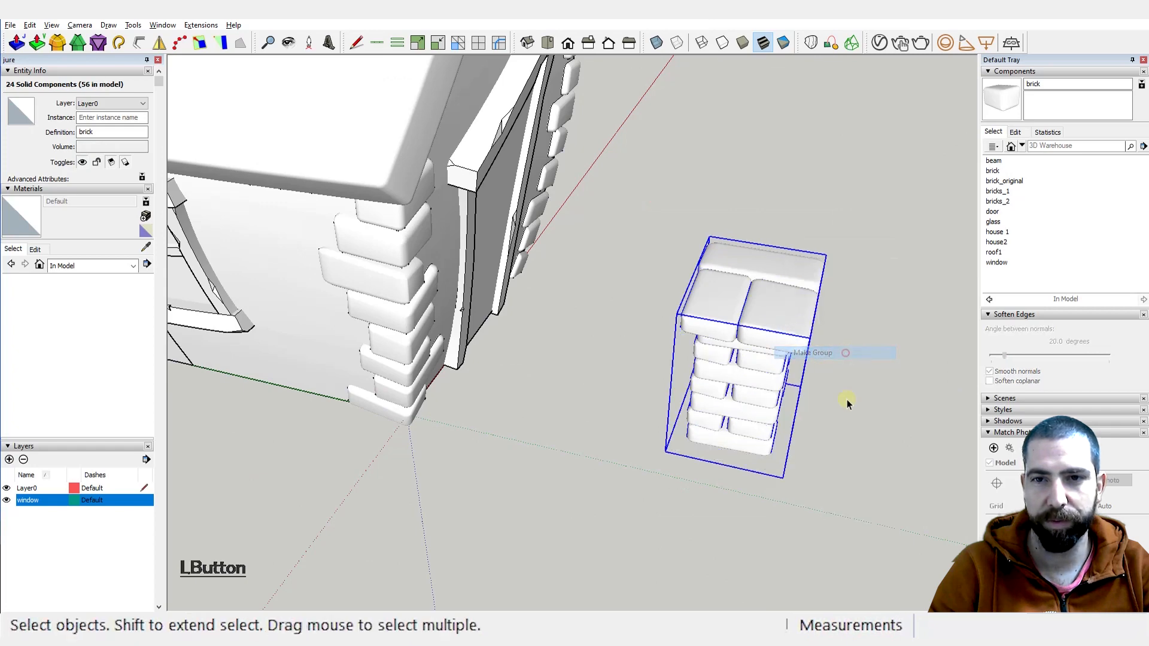
# Step: Move the brick stack group from the ground onto the slope of the house roof as a chimney
pyautogui.moveTo(846, 399); pyautogui.dragTo(590, 418, button='middle')
pyautogui.scroll(3, 590, 418)
pyautogui.press('m')
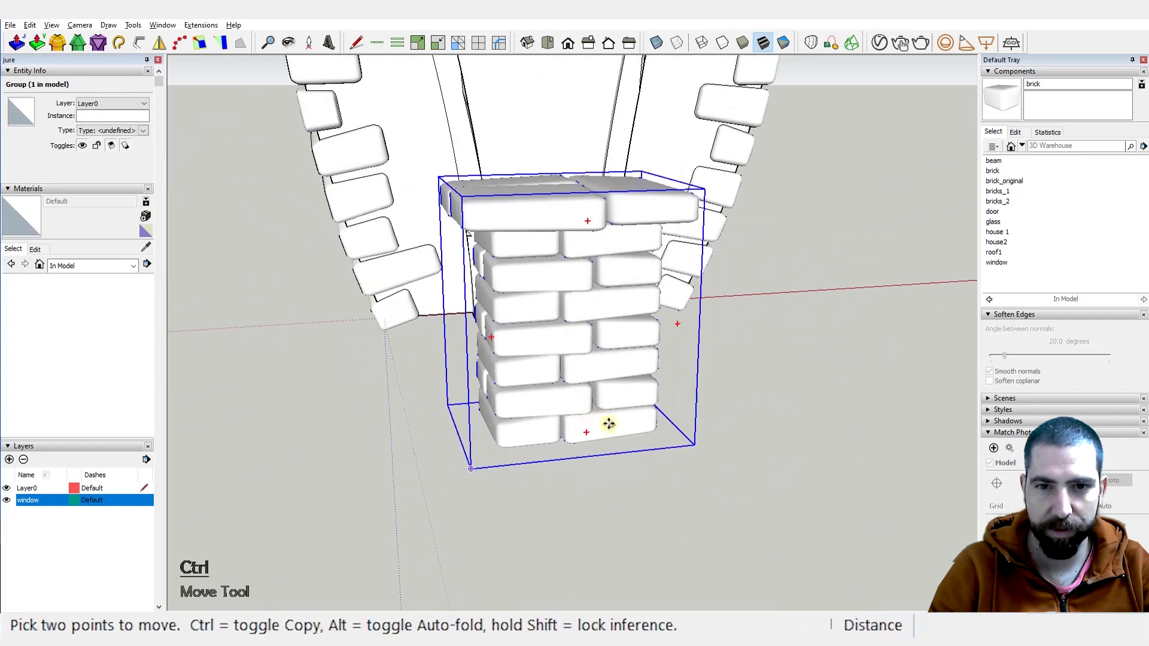
pyautogui.click(608, 424)
pyautogui.scroll(-5, 646, 436)
pyautogui.moveTo(568, 244); pyautogui.dragTo(648, 255, button='middle')
pyautogui.scroll(2, 645, 254)
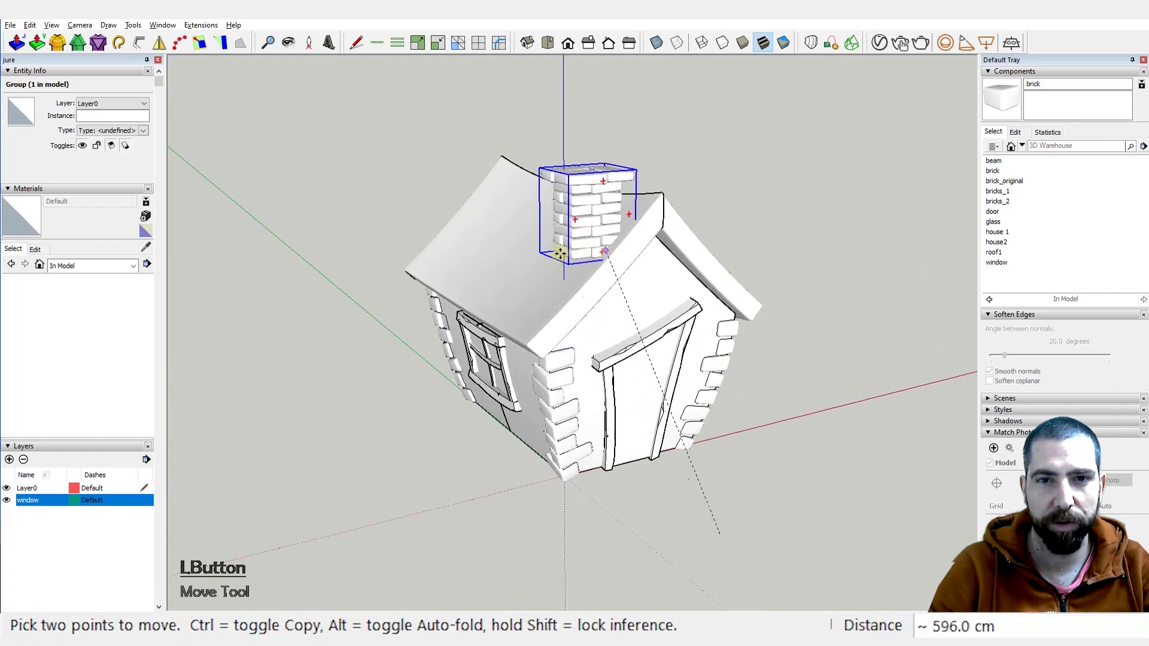
pyautogui.moveTo(557, 270); pyautogui.dragTo(536, 280, button='middle')
pyautogui.scroll(4, 531, 215)
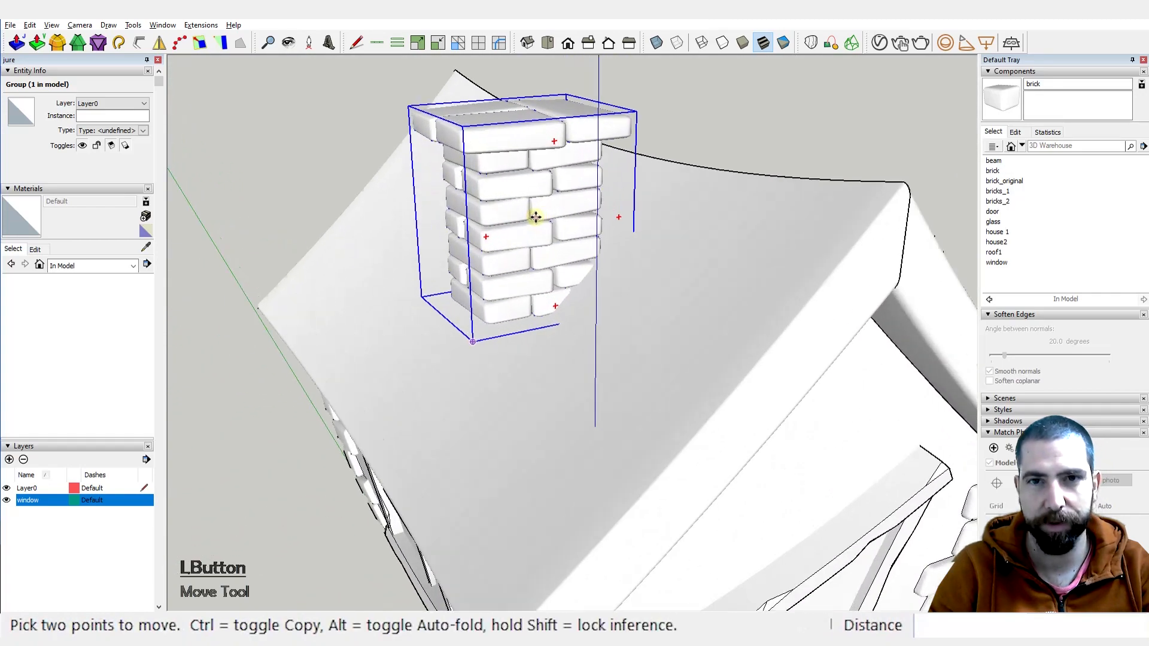
pyautogui.click(531, 216)
# Step: Scale the chimney group down uniformly to about 0.64 on the roof
pyautogui.press('s')
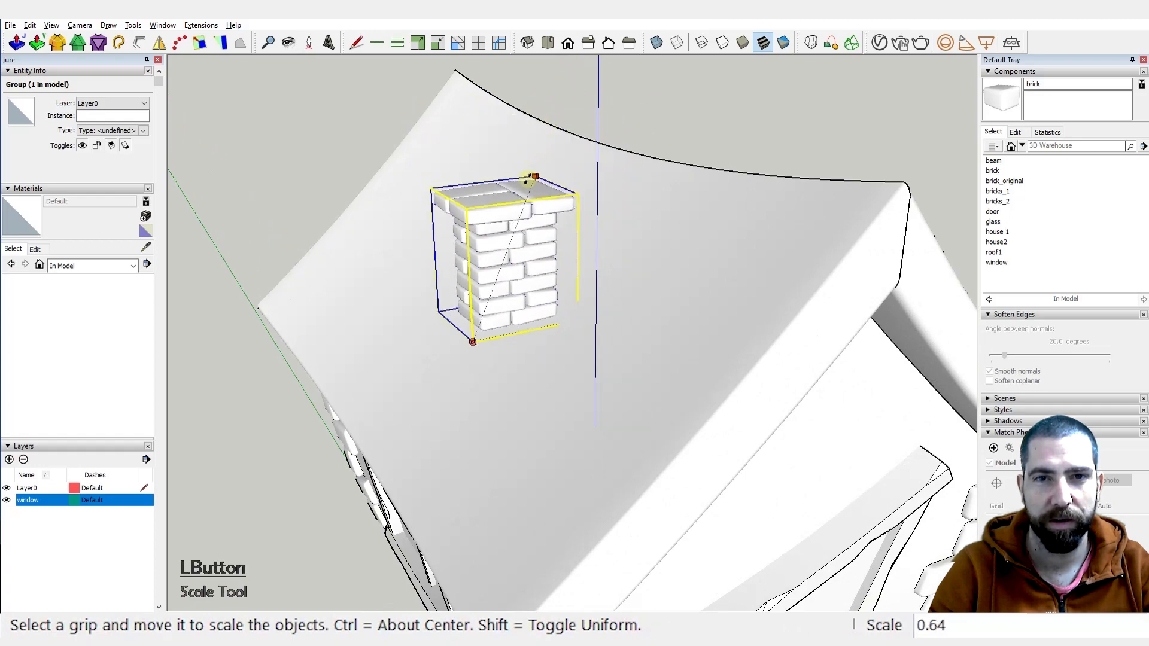
pyautogui.moveTo(520, 282); pyautogui.dragTo(590, 295, button='middle')
pyautogui.scroll(-3, 536, 331)
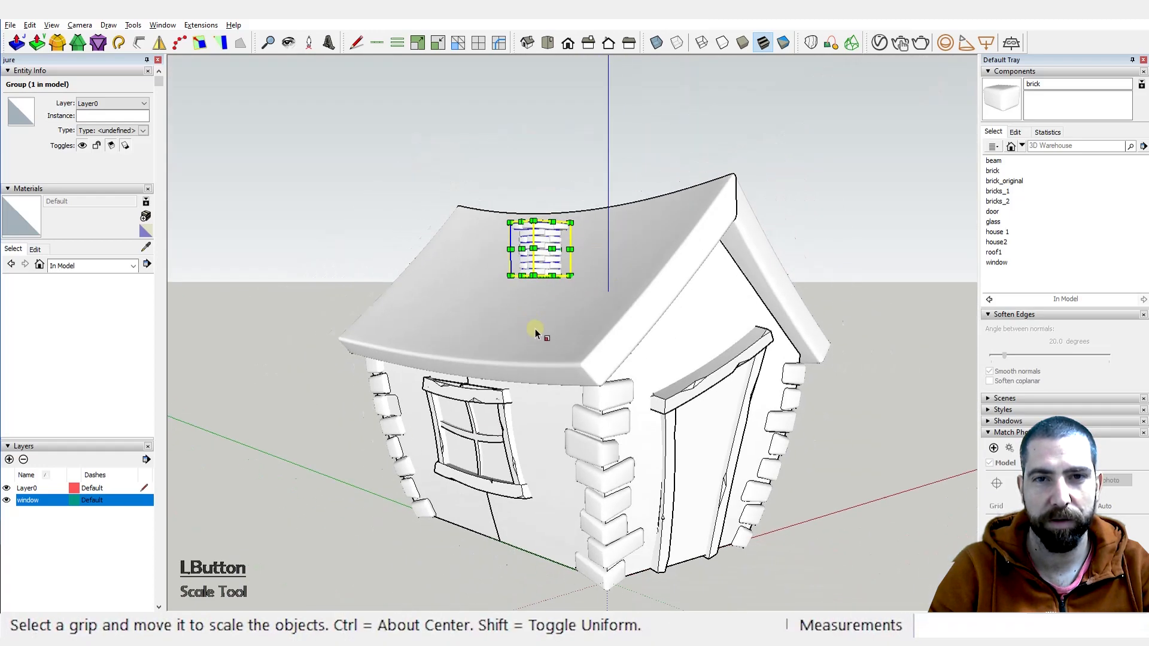
# Step: Tilt the chimney group slightly about the green axis with the Rotate tool
pyautogui.moveTo(536, 331); pyautogui.dragTo(479, 280, button='middle')
pyautogui.scroll(4, 528, 301)
pyautogui.scroll(1, 538, 287)
pyautogui.scroll(2, 569, 283)
pyautogui.press('m')
pyautogui.click(567, 224)
pyautogui.scroll(-3, 571, 265)
pyautogui.scroll(2, 515, 310)
pyautogui.scroll(2, 598, 257)
pyautogui.scroll(3, 478, 280)
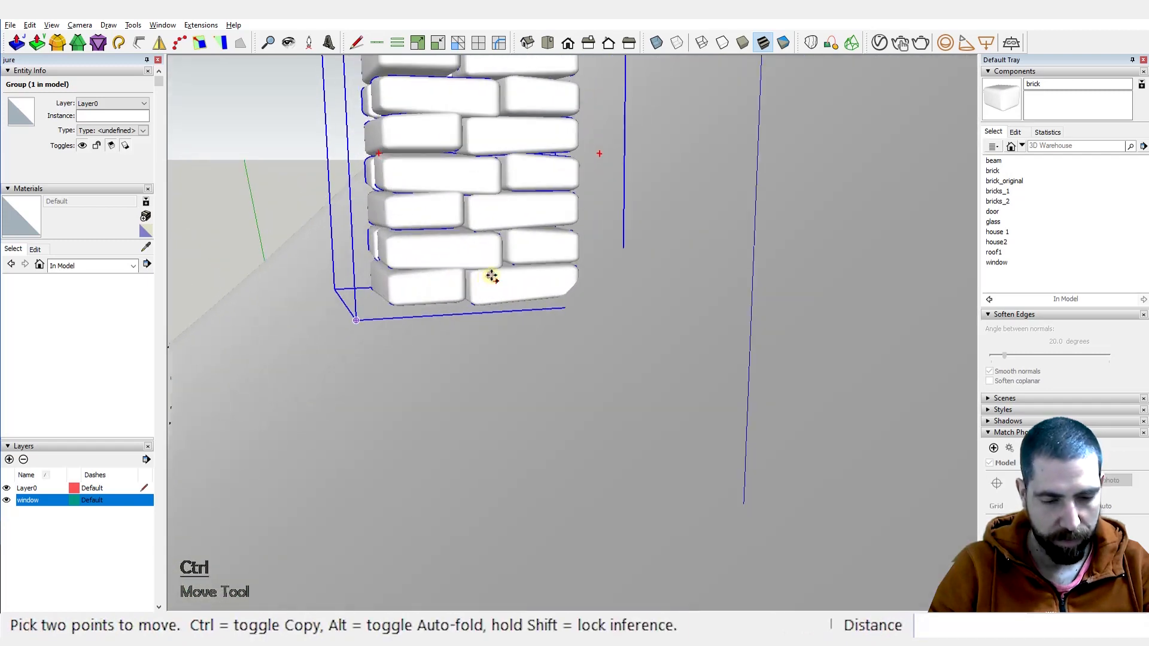
pyautogui.press('q')
pyautogui.moveTo(491, 286); pyautogui.dragTo(493, 156)
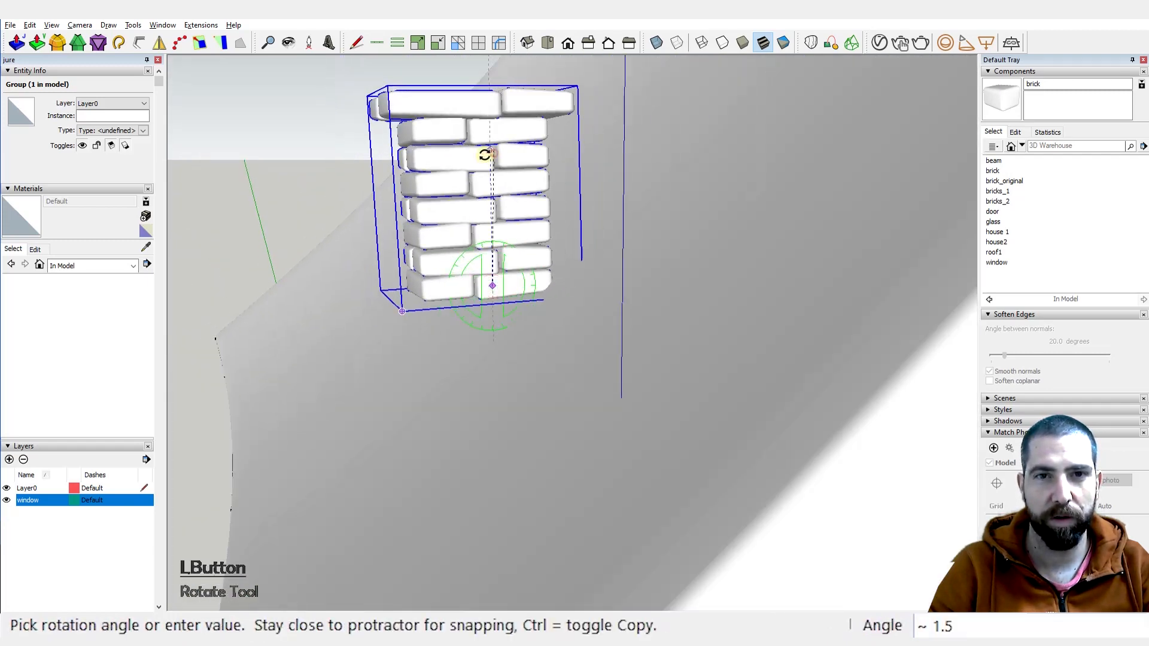
pyautogui.moveTo(474, 238); pyautogui.dragTo(544, 262, button='middle')
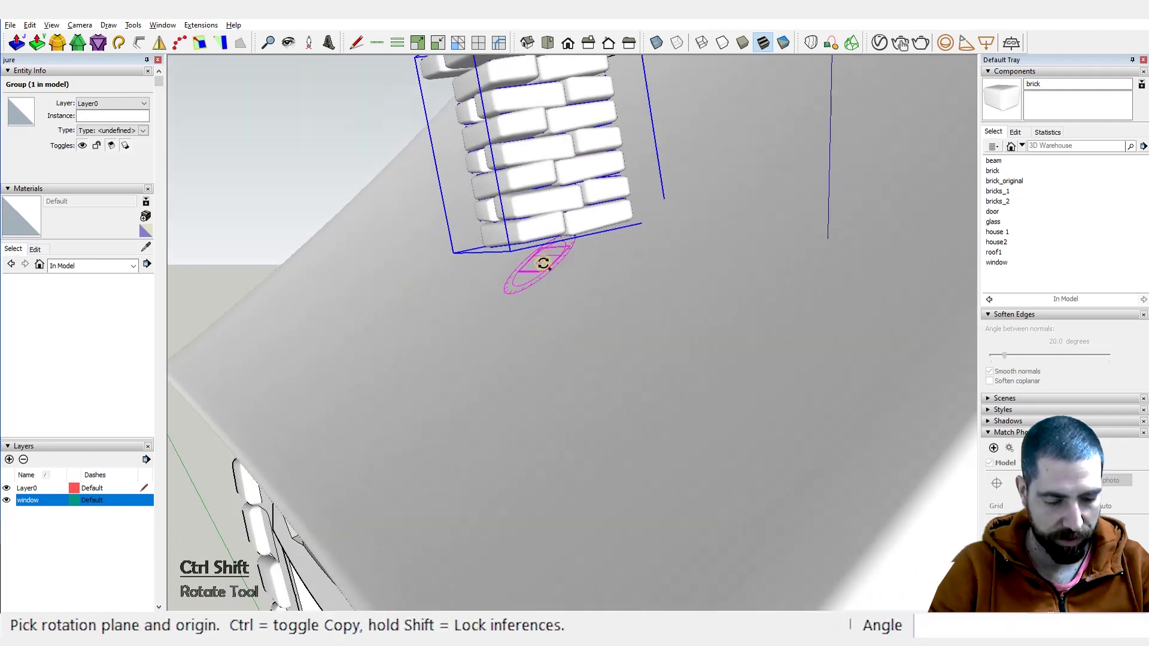
# Step: Sink the chimney group 38.7 cm into the roof slope and shift it about 95 cm toward the ridge
pyautogui.press('m')
pyautogui.click(582, 158)
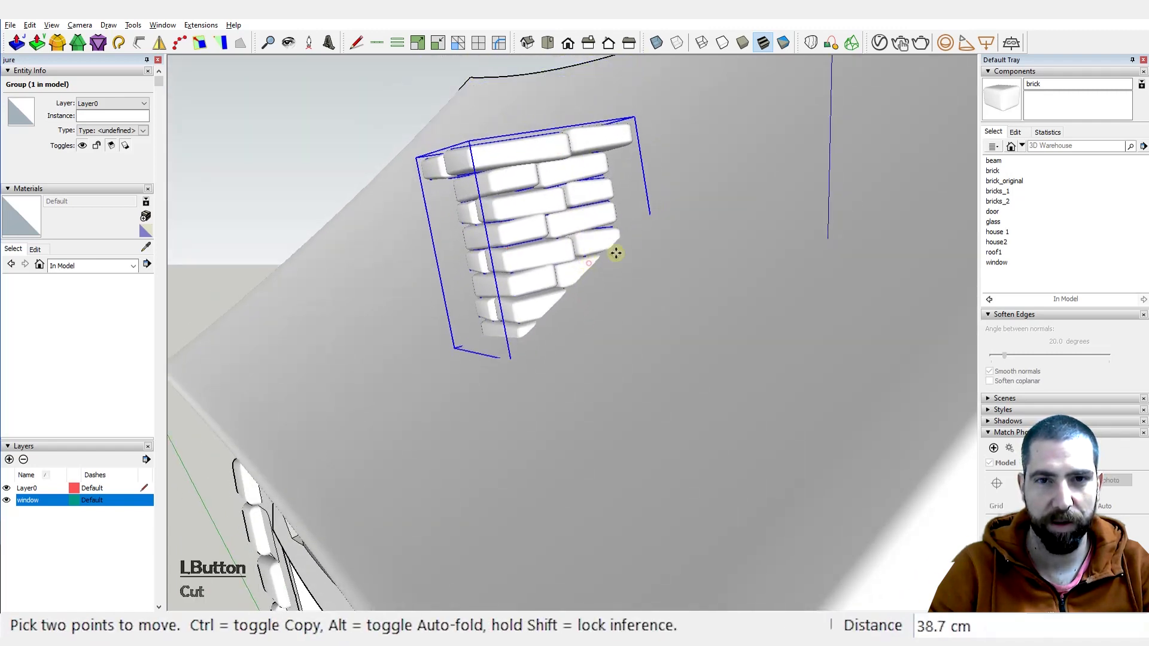
pyautogui.scroll(-3, 623, 257)
pyautogui.moveTo(621, 274); pyautogui.dragTo(596, 330, button='middle')
pyautogui.scroll(1, 596, 329)
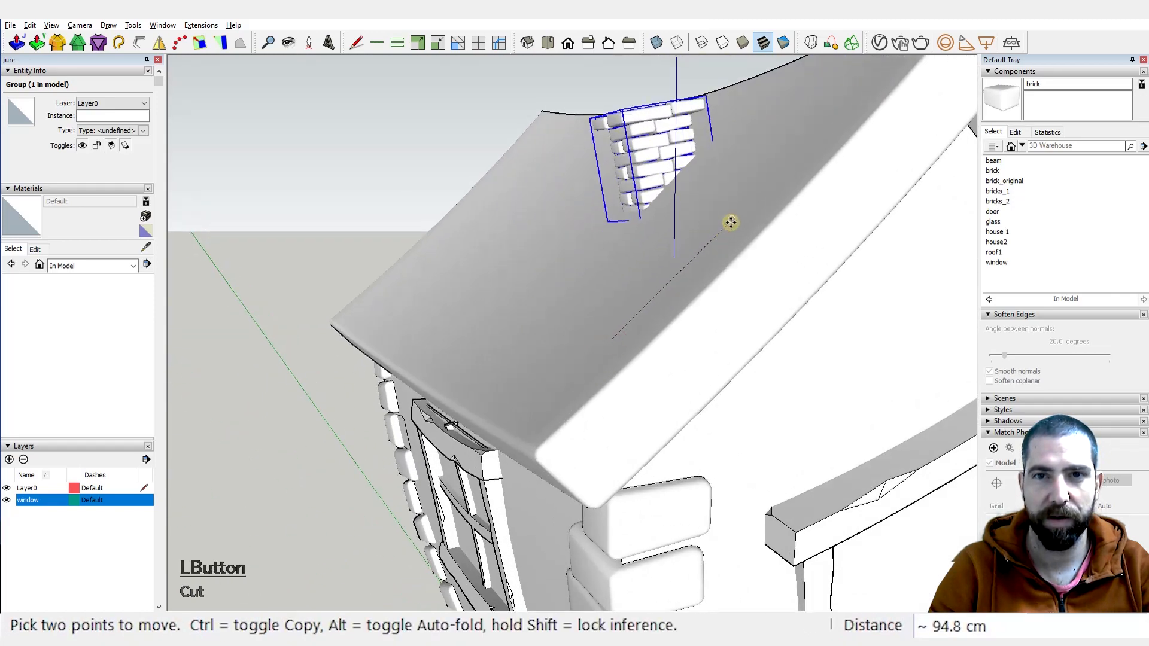
pyautogui.scroll(-3, 711, 231)
pyautogui.moveTo(647, 252); pyautogui.dragTo(638, 274, button='middle')
pyautogui.scroll(3, 687, 209)
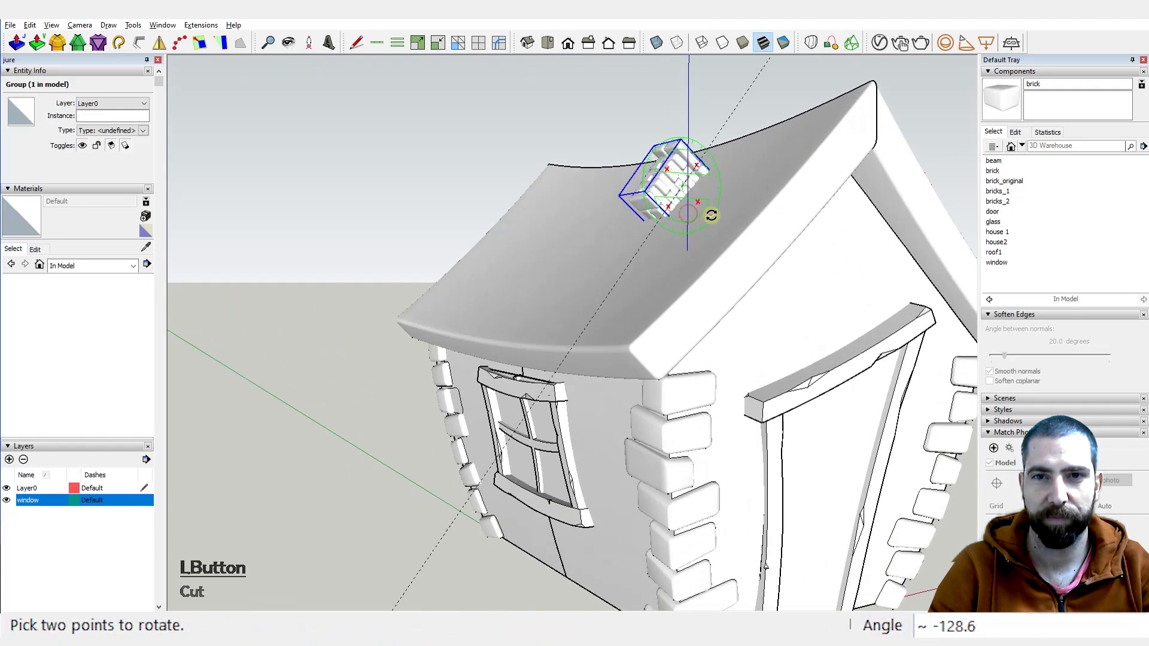
pyautogui.press('Escape')
# Step: Raise the chimney group vertically about 6.6 cm out of the roof slope
pyautogui.scroll(4, 710, 226)
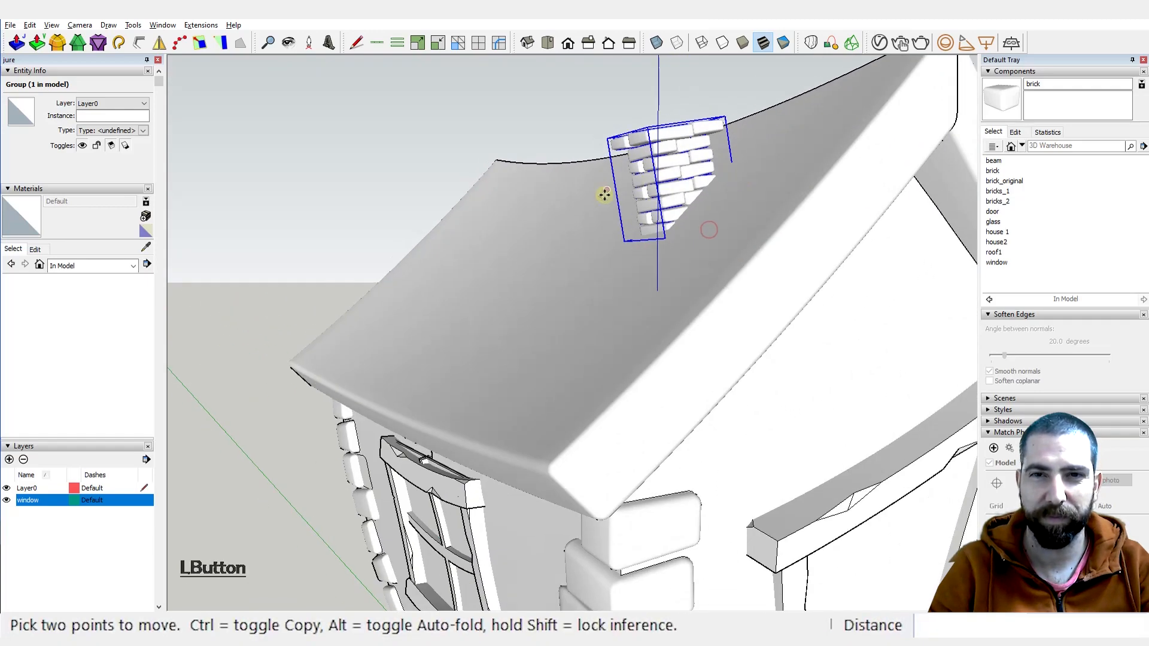
pyautogui.click(774, 264)
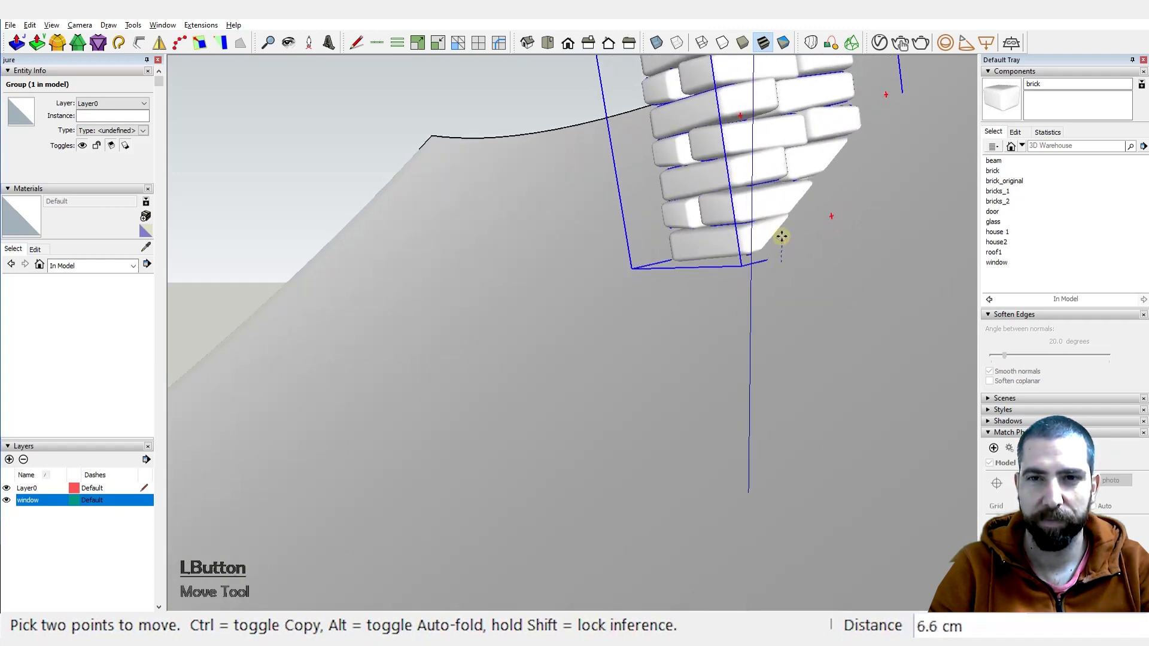
pyautogui.scroll(-3, 718, 372)
pyautogui.moveTo(654, 393); pyautogui.dragTo(734, 297, button='middle')
pyautogui.scroll(-3, 733, 297)
pyautogui.scroll(6, 718, 257)
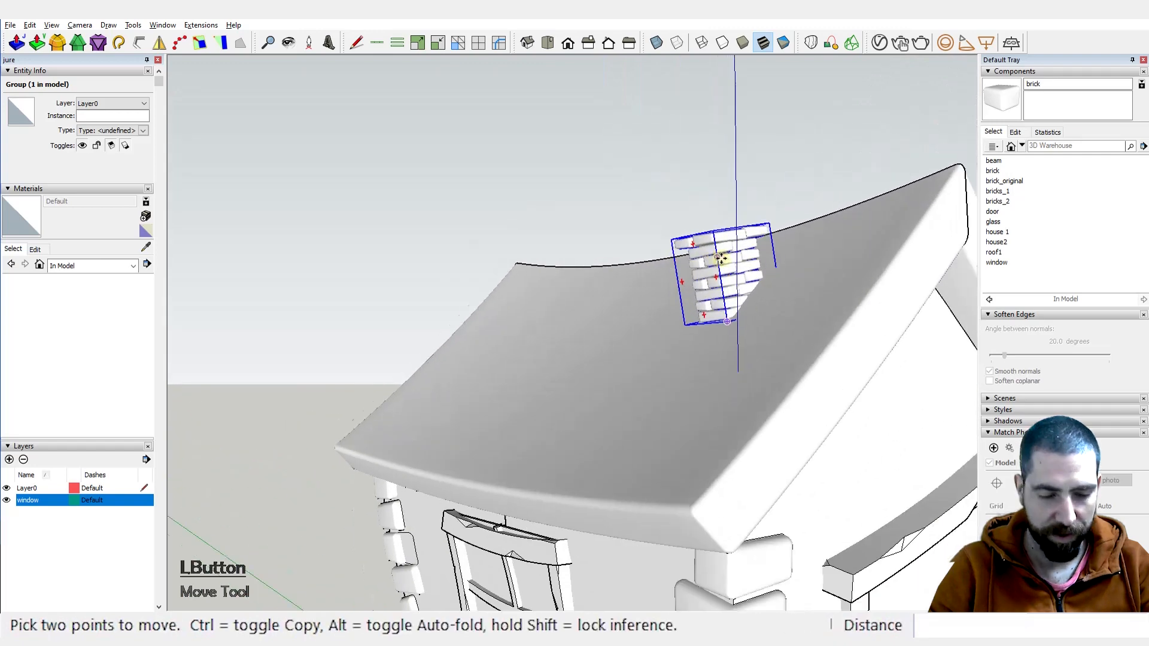
# Step: Stretch the chimney group slightly taller with the Scale tool
pyautogui.press('s')
pyautogui.scroll(2, 726, 262)
pyautogui.moveTo(721, 258); pyautogui.dragTo(711, 230)
pyautogui.moveTo(703, 308); pyautogui.dragTo(629, 303, button='middle')
pyautogui.press('space')
pyautogui.click(768, 162)
# Step: Lower the chimney group slightly so that its bottom brick course sinks into the roof surface
pyautogui.moveTo(694, 271); pyautogui.dragTo(774, 329, button='middle')
pyautogui.scroll(3, 704, 320)
pyautogui.moveTo(704, 321); pyautogui.dragTo(698, 275, button='middle')
pyautogui.scroll(3, 718, 284)
pyautogui.click(718, 285)
pyautogui.scroll(1, 724, 290)
pyautogui.press('m')
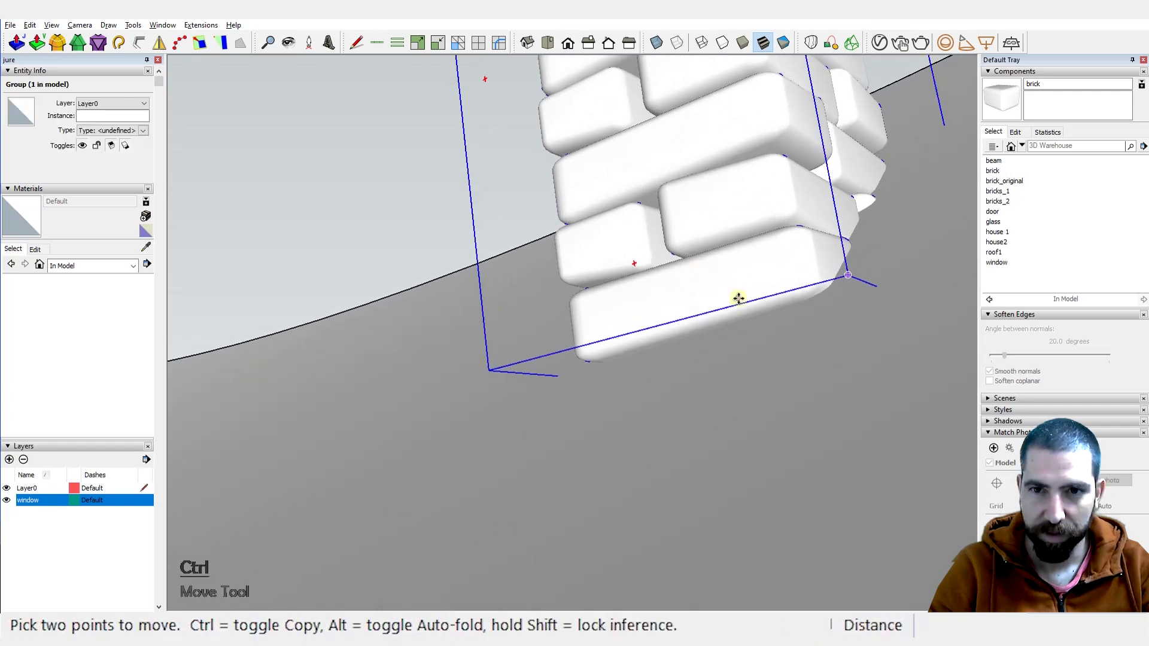
pyautogui.click(738, 302)
pyautogui.click(750, 332)
pyautogui.scroll(-3, 750, 331)
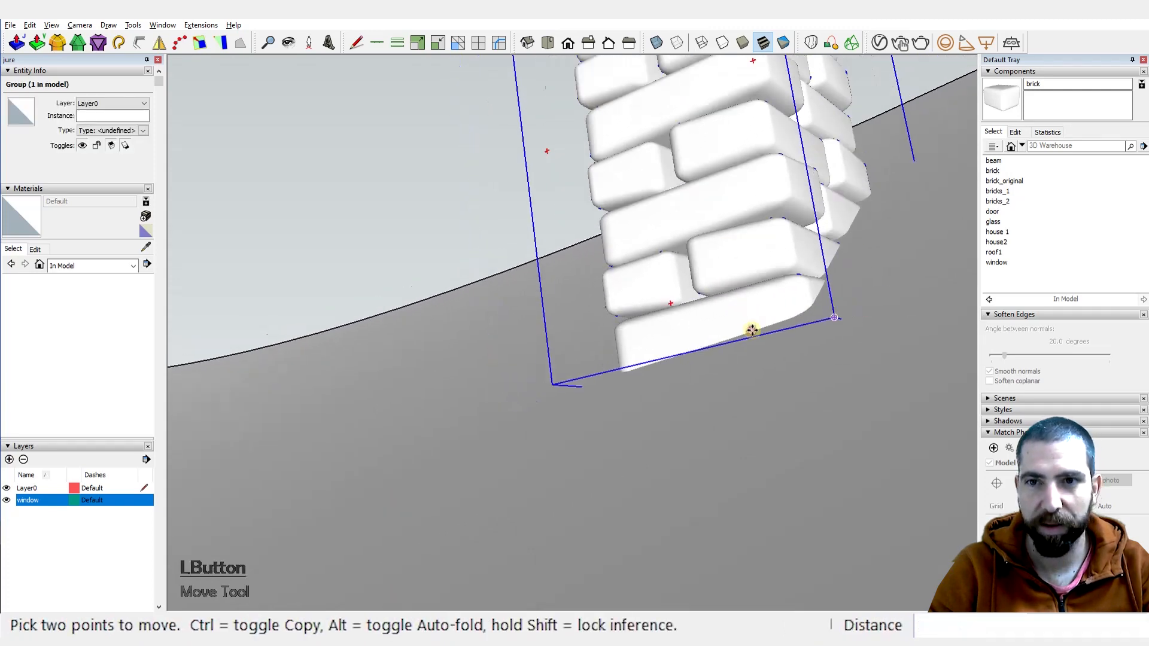
pyautogui.press('space')
pyautogui.scroll(-2, 750, 323)
pyautogui.click(853, 150)
# Step: Rotate the chimney group about 12 degrees around the vertical axis through its top
pyautogui.scroll(-3, 757, 336)
pyautogui.moveTo(758, 336); pyautogui.dragTo(755, 401, button='middle')
pyautogui.press('q')
pyautogui.scroll(2, 752, 330)
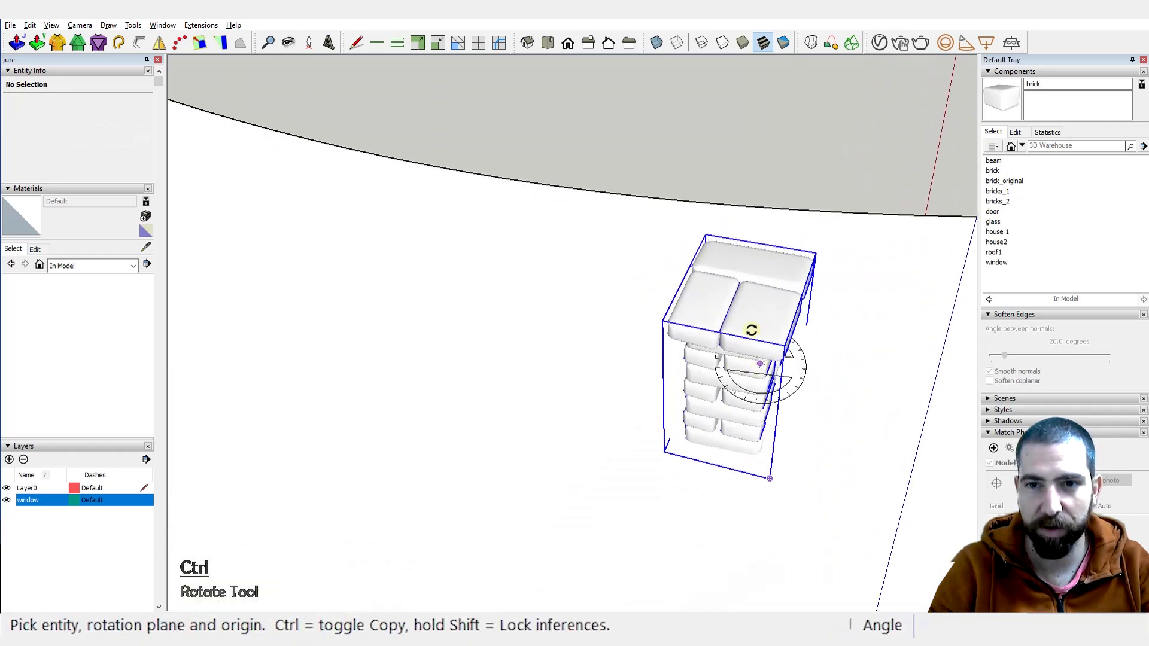
pyautogui.click(749, 296)
pyautogui.click(771, 282)
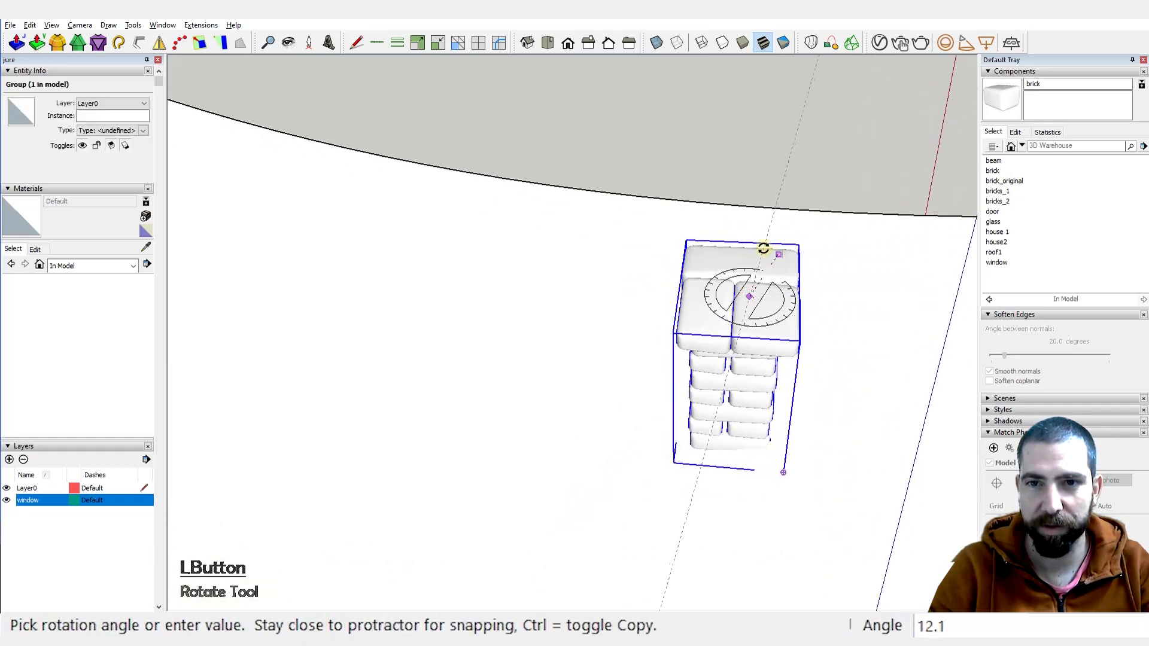
pyautogui.click(764, 248)
pyautogui.scroll(-2, 726, 363)
pyautogui.press('space')
pyautogui.click(702, 464)
# Step: Move the chimney group slightly upward and toward the roof ridge
pyautogui.scroll(-3, 702, 463)
pyautogui.moveTo(702, 464); pyautogui.dragTo(472, 318, button='middle')
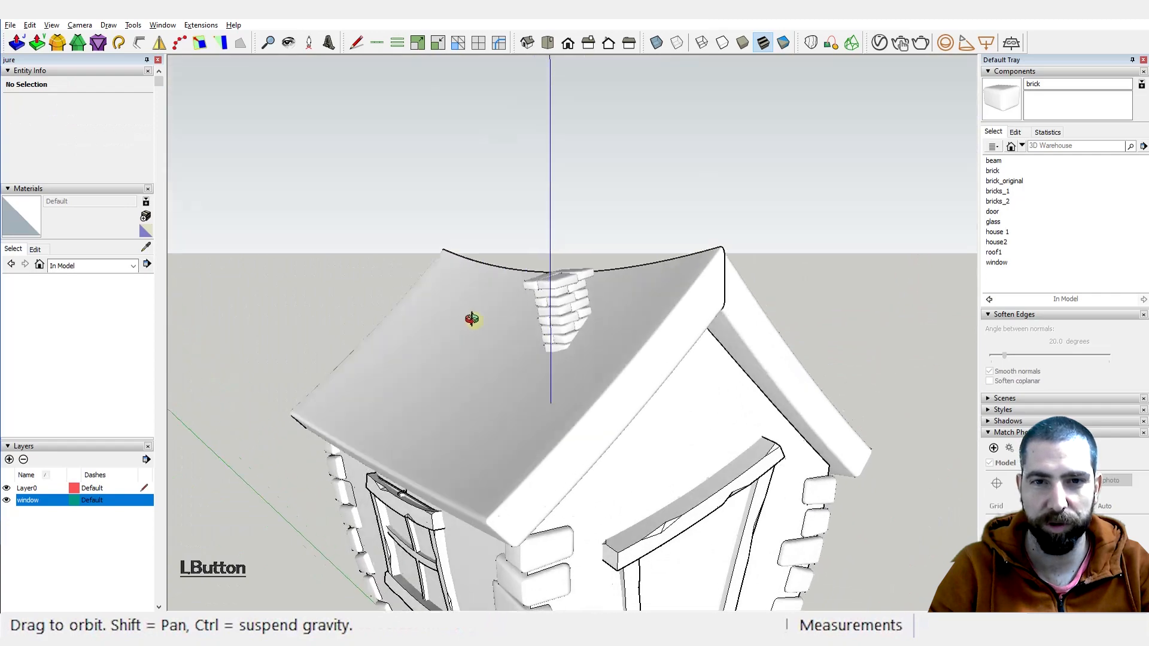
pyautogui.scroll(-3, 454, 281)
pyautogui.moveTo(454, 281); pyautogui.dragTo(526, 505, button='middle')
pyautogui.scroll(2, 534, 492)
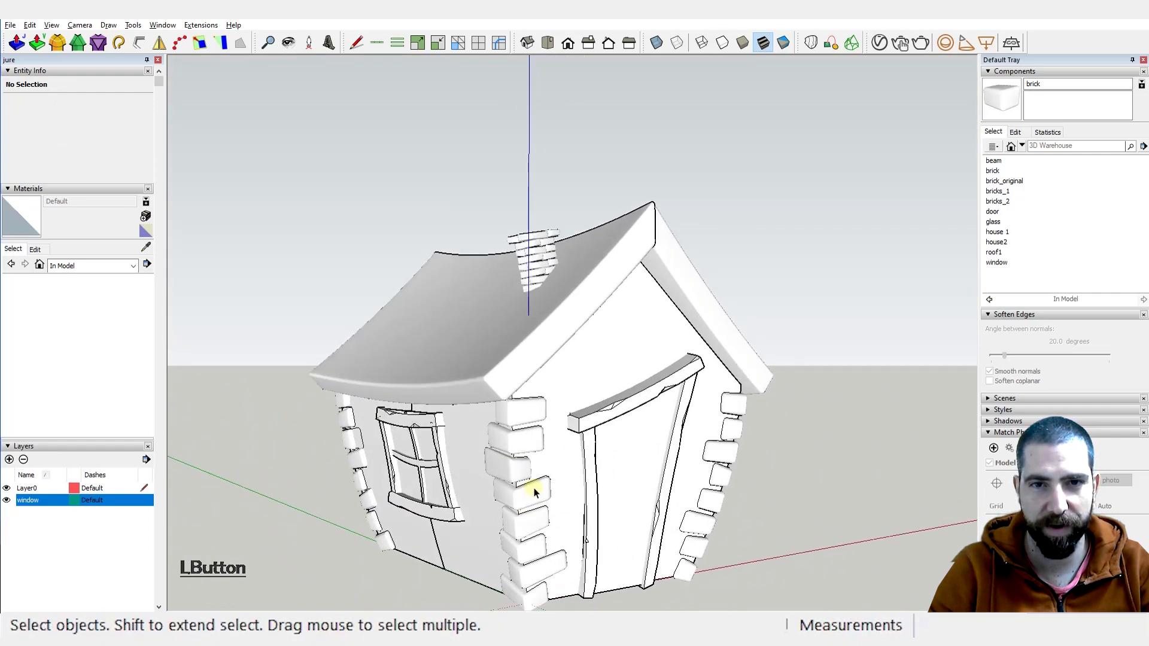
pyautogui.scroll(3, 543, 282)
pyautogui.click(554, 283)
pyautogui.scroll(2, 562, 277)
pyautogui.press('m')
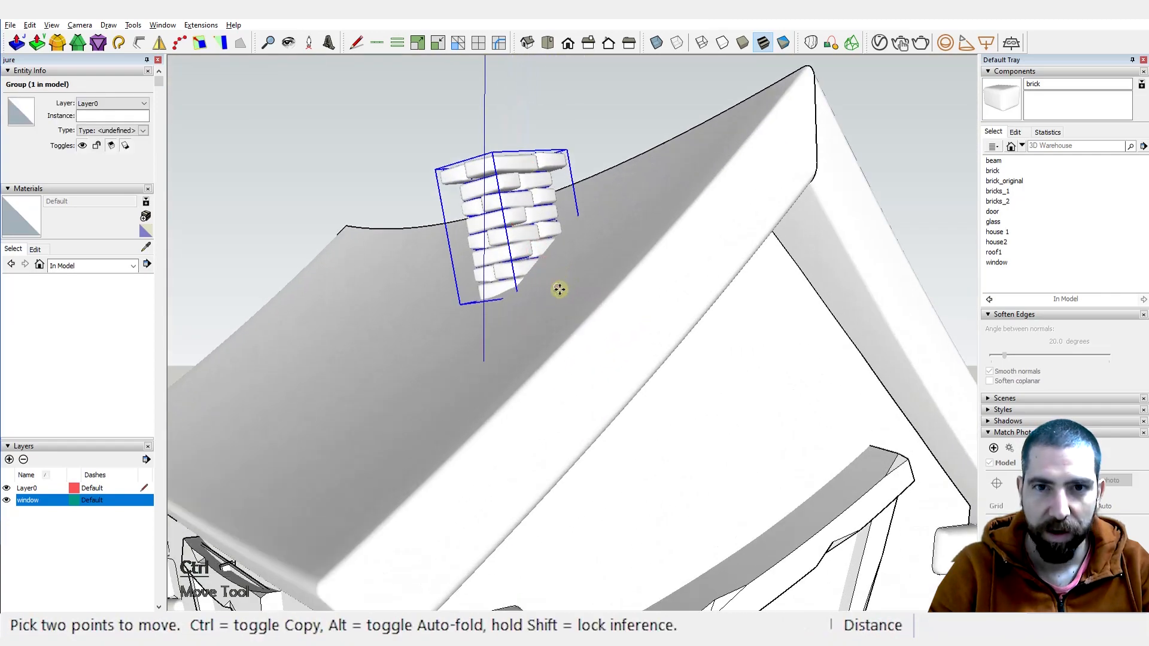
pyautogui.click(559, 289)
pyautogui.click(584, 250)
pyautogui.scroll(-2, 551, 366)
pyautogui.press('space')
pyautogui.click(668, 129)
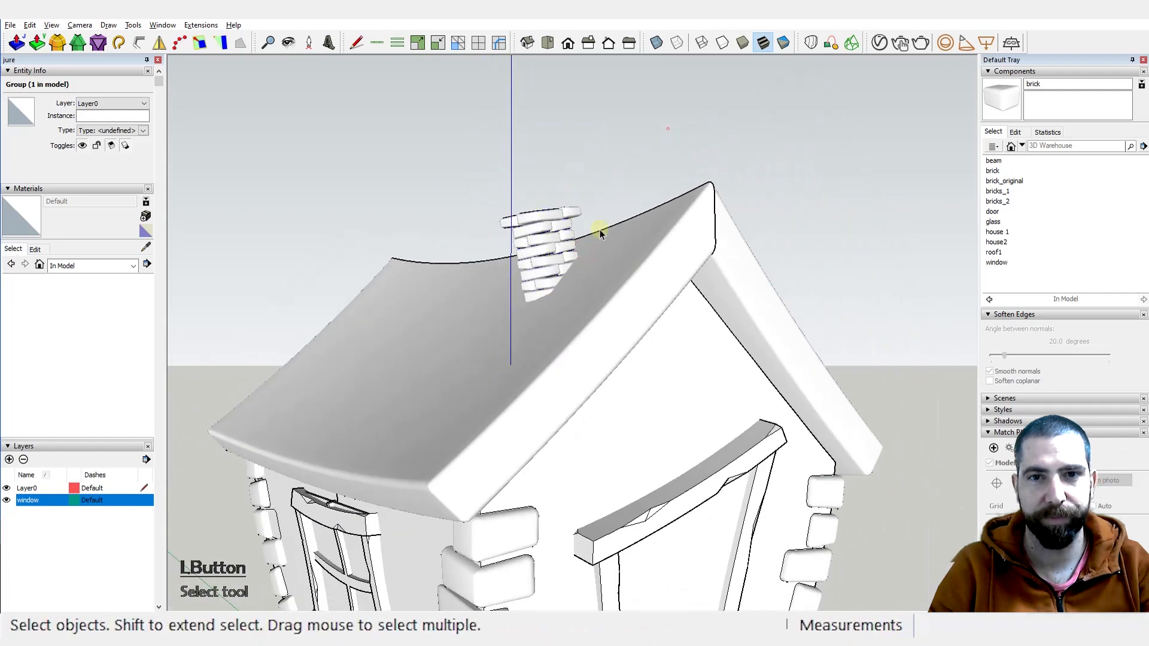
# Step: Move the chimney group about 95 cm lower on the roof
pyautogui.scroll(-3, 600, 233)
pyautogui.moveTo(526, 470); pyautogui.dragTo(540, 492, button='middle')
pyautogui.scroll(3, 537, 274)
pyautogui.click(523, 282)
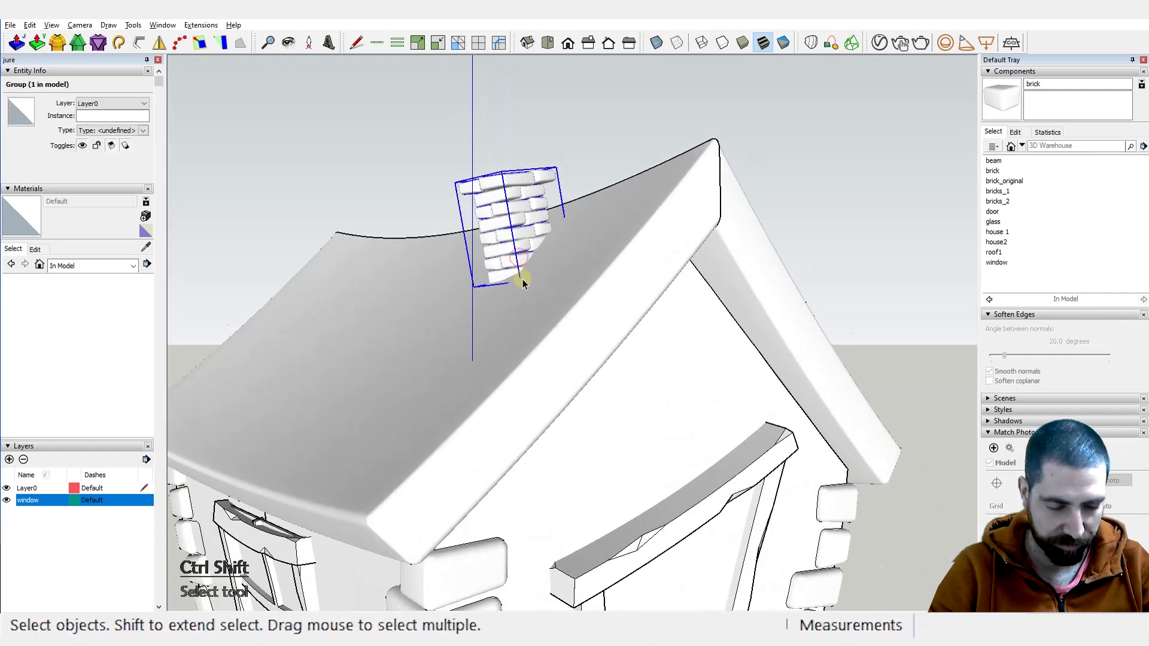
pyautogui.scroll(2, 546, 272)
pyautogui.hotkey('ctrl', 'shift', 'x')
pyautogui.click(549, 274)
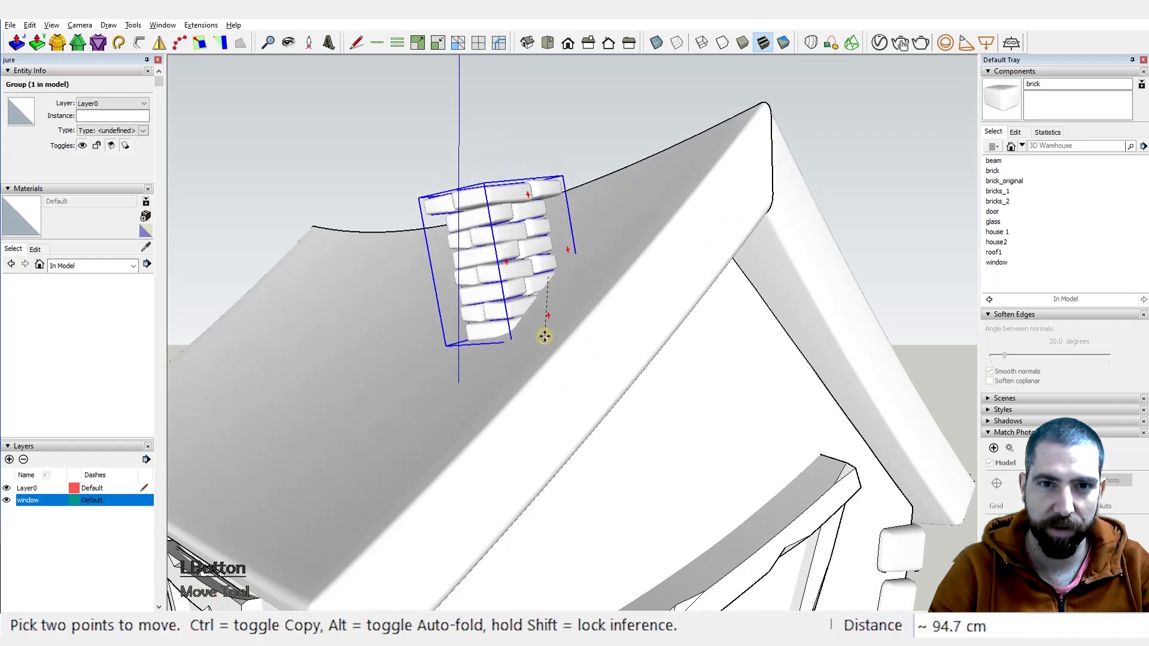
pyautogui.click(543, 334)
pyautogui.scroll(-4, 577, 300)
pyautogui.press('space')
pyautogui.click(636, 96)
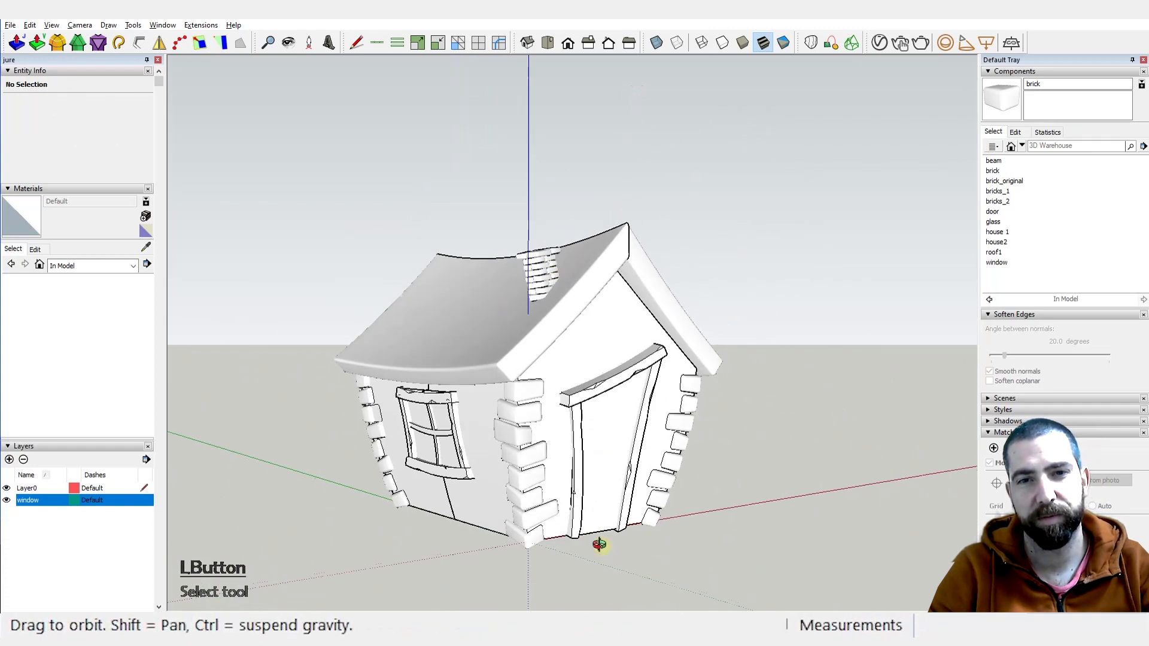
# Step: Move the chimney group along the roof, away from the gable with the door
pyautogui.moveTo(599, 544); pyautogui.dragTo(526, 385, button='middle')
pyautogui.scroll(3, 537, 250)
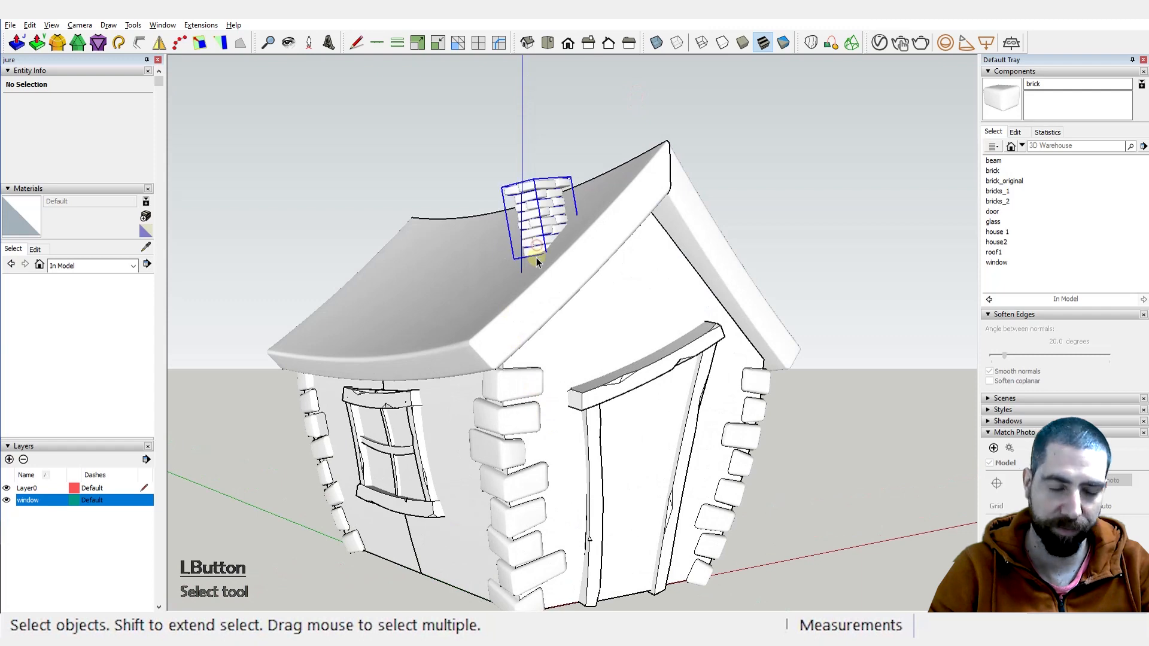
pyautogui.click(537, 262)
pyautogui.scroll(1, 532, 268)
pyautogui.hotkey('ctrl', 'shift', 'x')
pyautogui.click(520, 278)
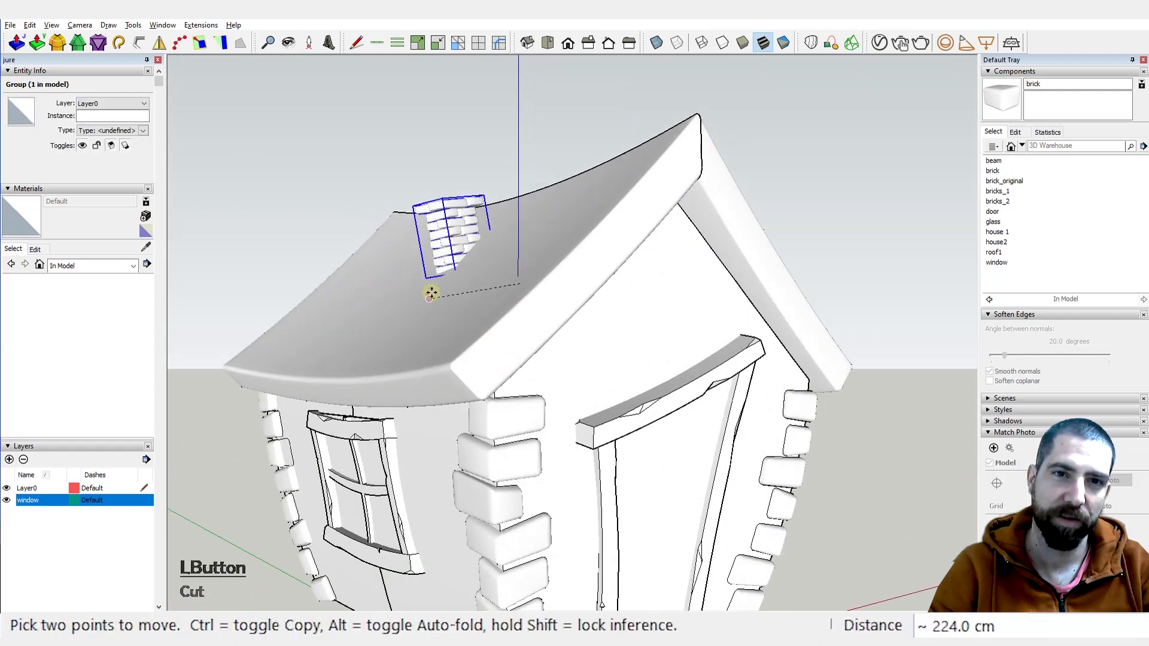
pyautogui.click(447, 285)
pyautogui.hotkey('ctrl', '1')
pyautogui.scroll(-3, 478, 281)
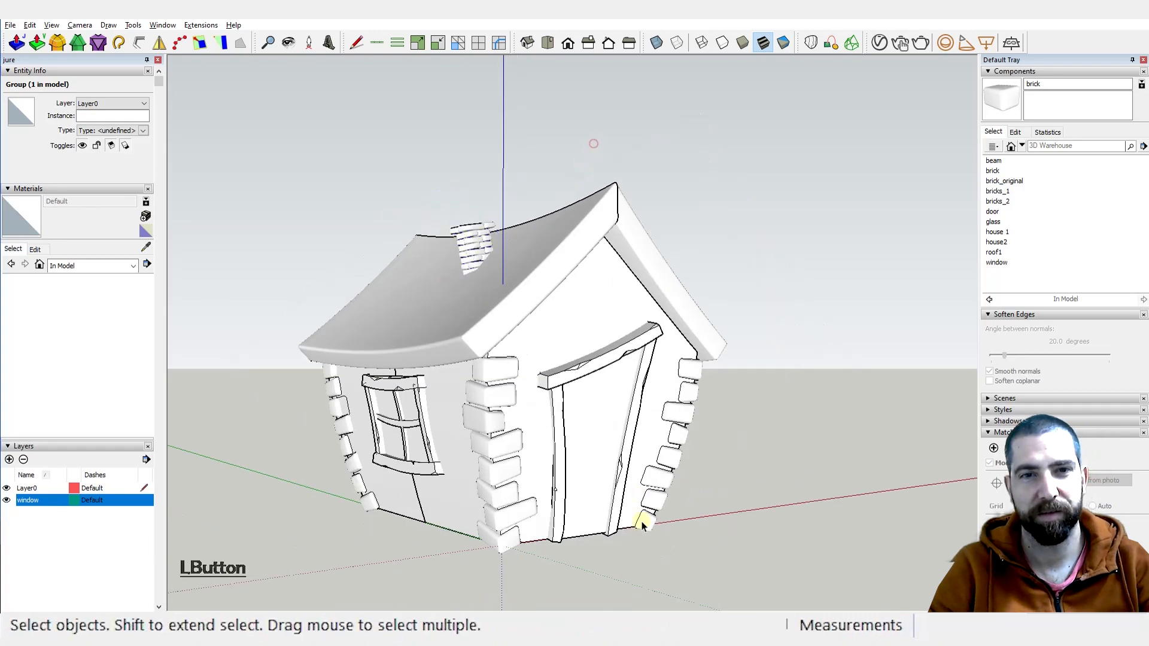
# Step: Scale the repositioned chimney group slightly upward to make it taller above the roof
pyautogui.moveTo(642, 525); pyautogui.dragTo(624, 522, button='middle')
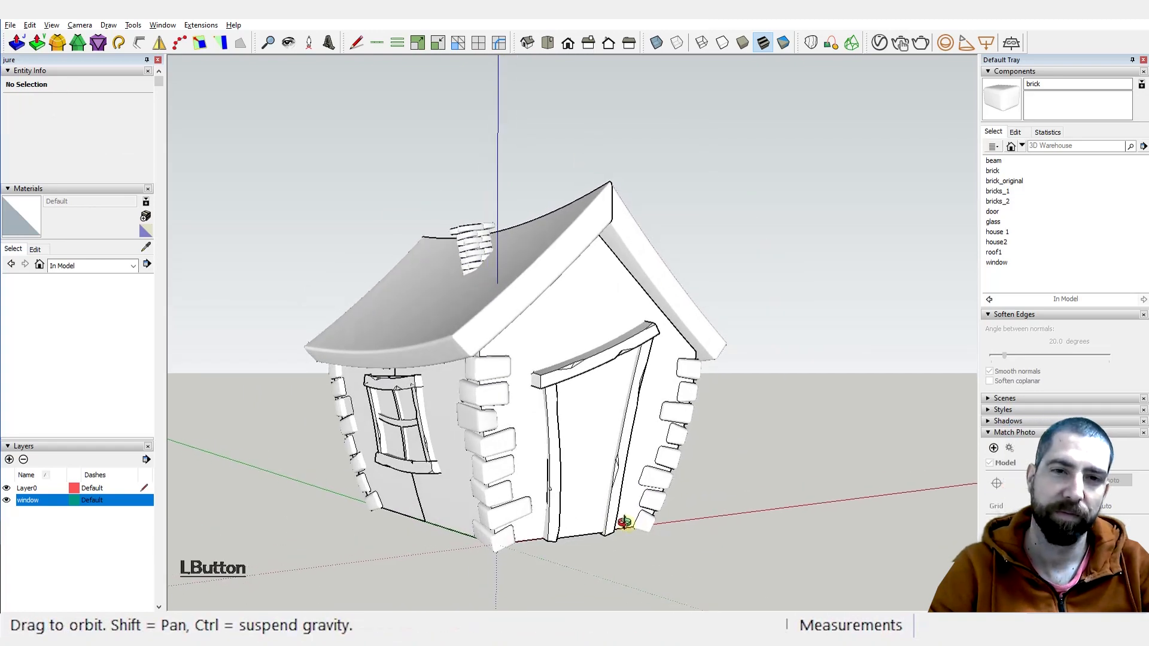
pyautogui.scroll(-2, 646, 388)
pyautogui.moveTo(647, 389); pyautogui.dragTo(609, 313, button='middle')
pyautogui.scroll(3, 513, 293)
pyautogui.moveTo(513, 293); pyautogui.dragTo(592, 251, button='middle')
pyautogui.scroll(-2, 607, 242)
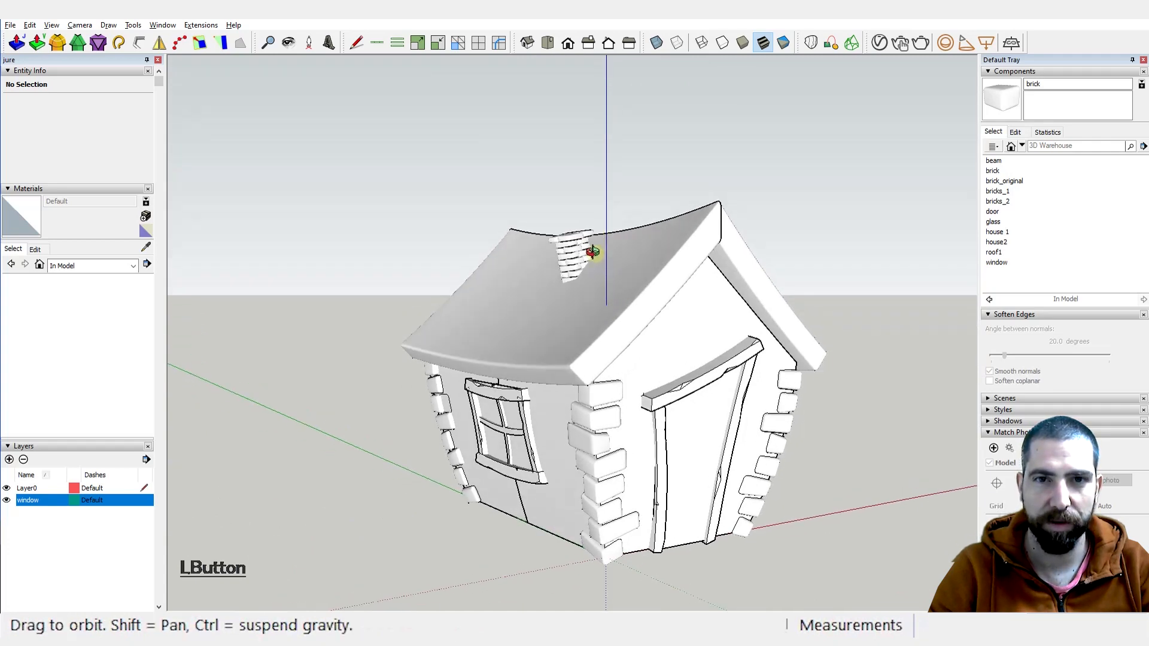
pyautogui.scroll(4, 572, 254)
pyautogui.click(573, 256)
pyautogui.press('s')
pyautogui.moveTo(561, 226); pyautogui.dragTo(560, 195)
pyautogui.scroll(-3, 566, 297)
pyautogui.press('ctrl')
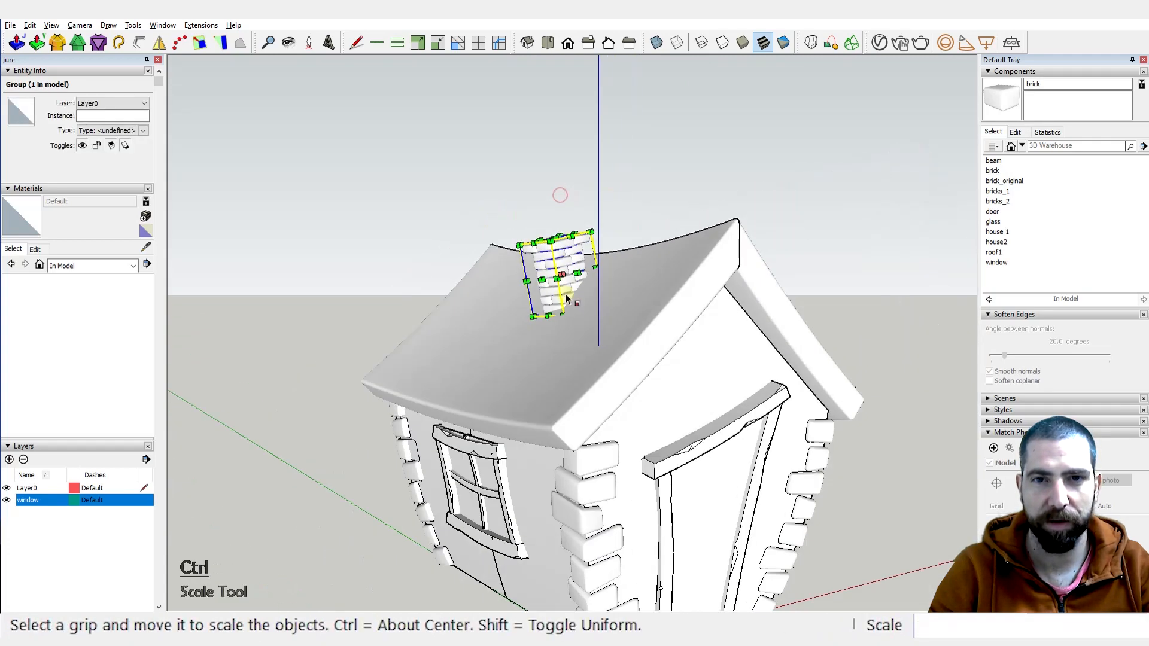
pyautogui.press('space')
pyautogui.click(632, 170)
pyautogui.scroll(-3, 627, 253)
pyautogui.moveTo(631, 503); pyautogui.dragTo(623, 569, button='middle')
pyautogui.scroll(5, 590, 266)
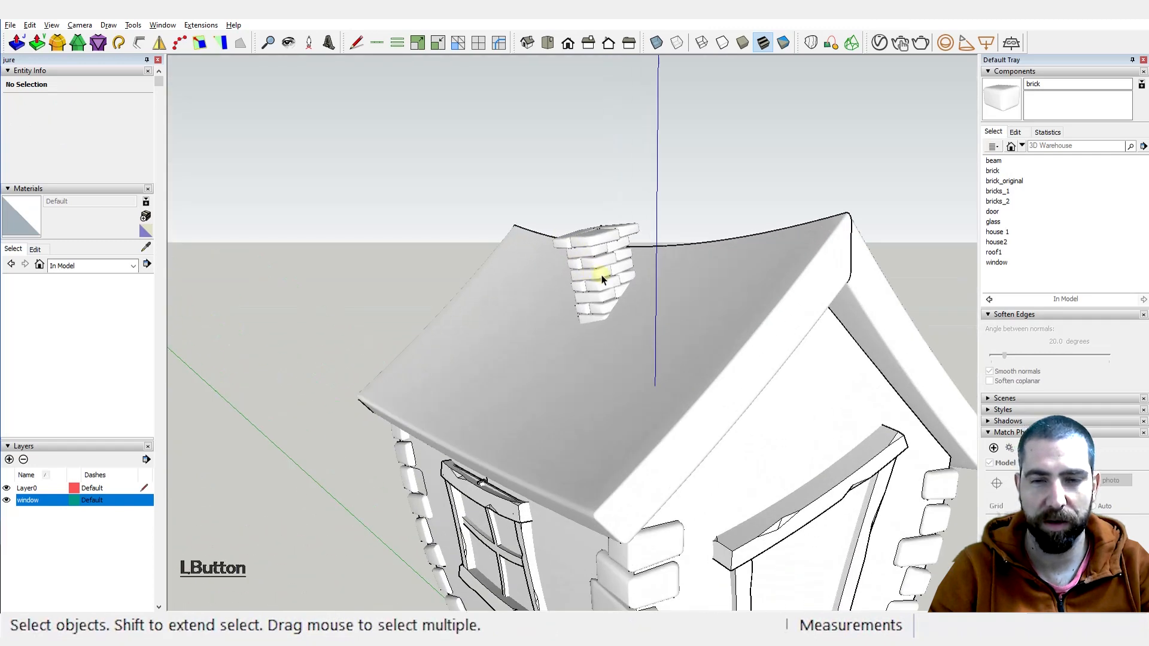
pyautogui.scroll(-5, 601, 280)
pyautogui.moveTo(576, 282); pyautogui.dragTo(641, 482, button='middle')
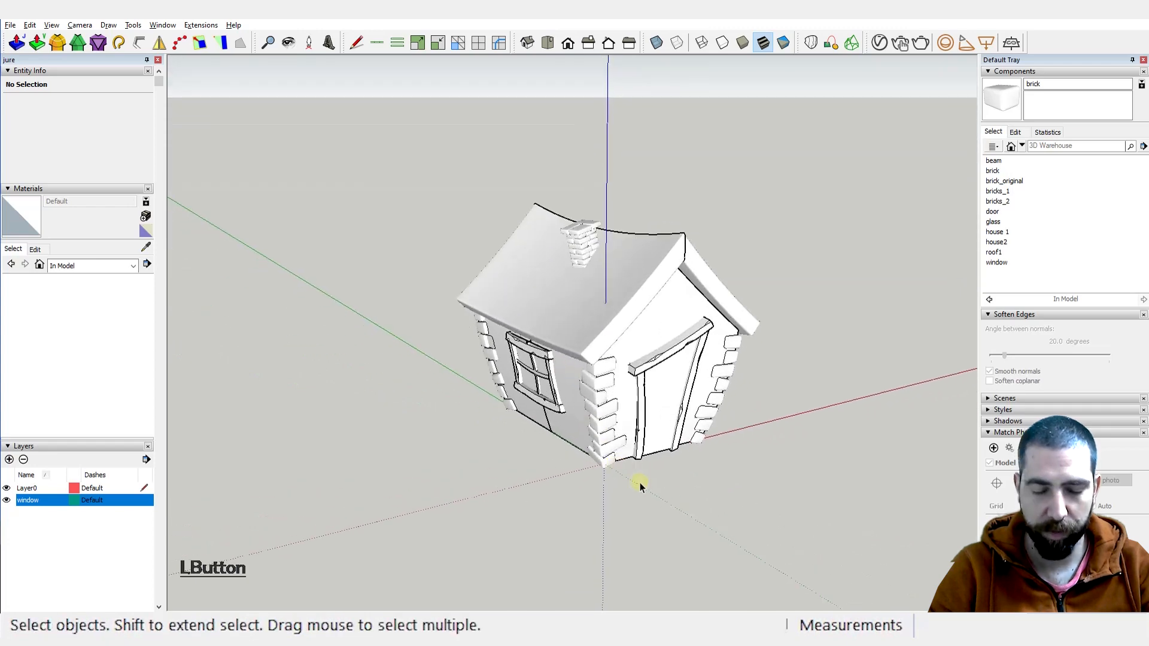
pyautogui.scroll(2, 656, 482)
pyautogui.press('c')
pyautogui.scroll(-2, 635, 479)
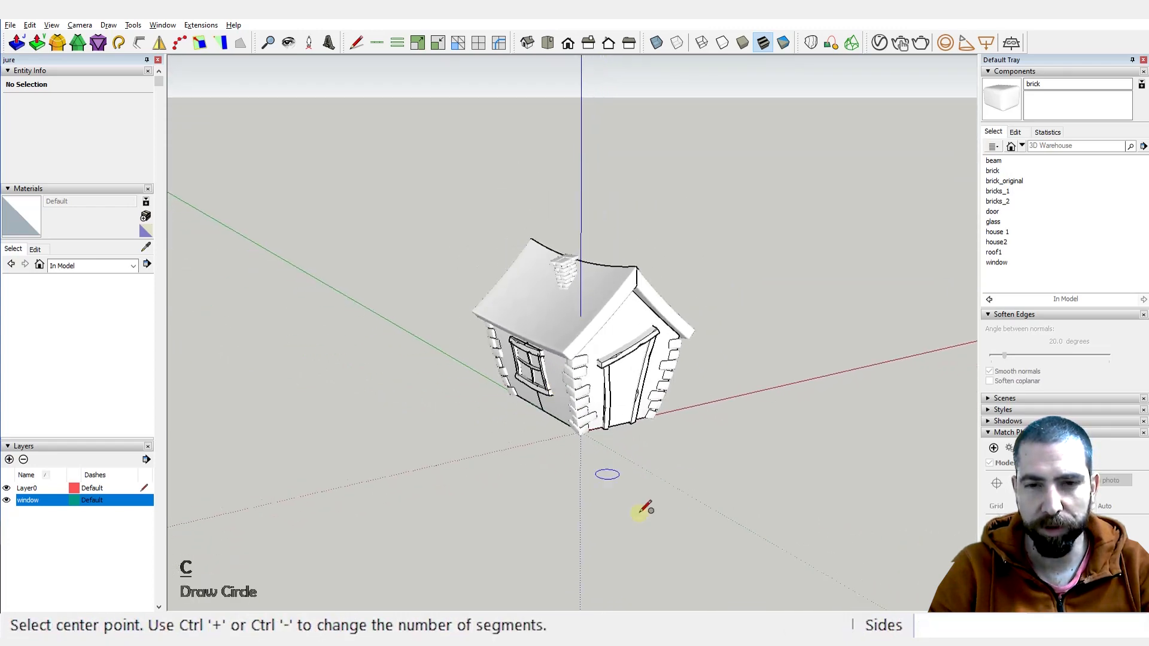
pyautogui.scroll(1, 614, 452)
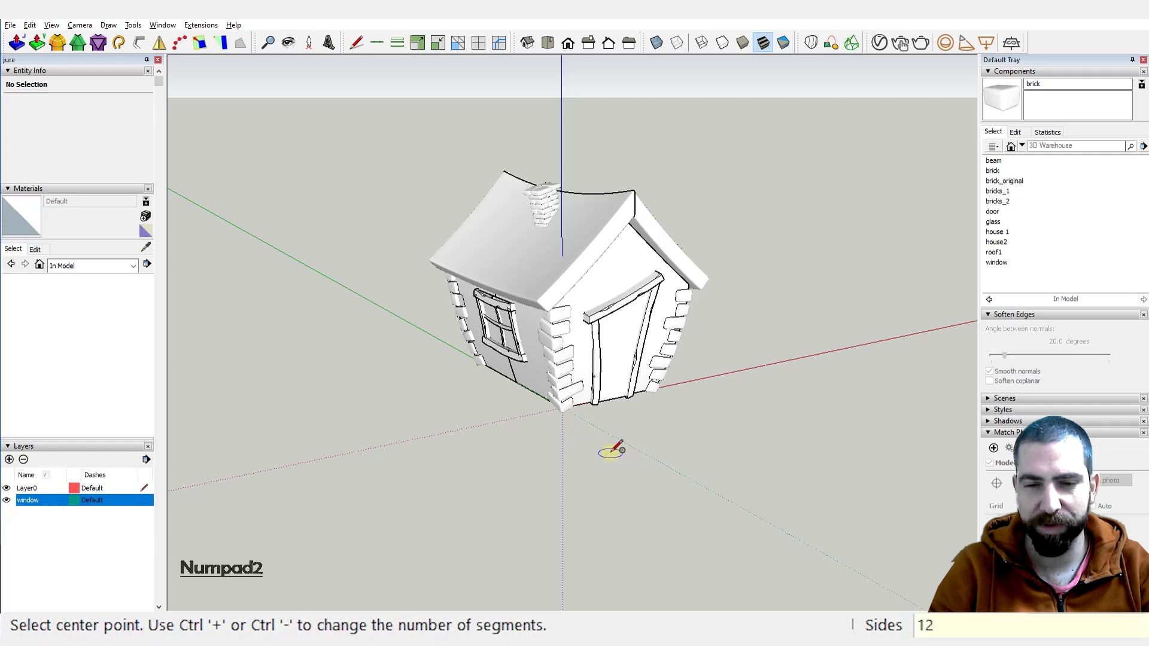
pyautogui.scroll(2, 610, 452)
pyautogui.click(611, 451)
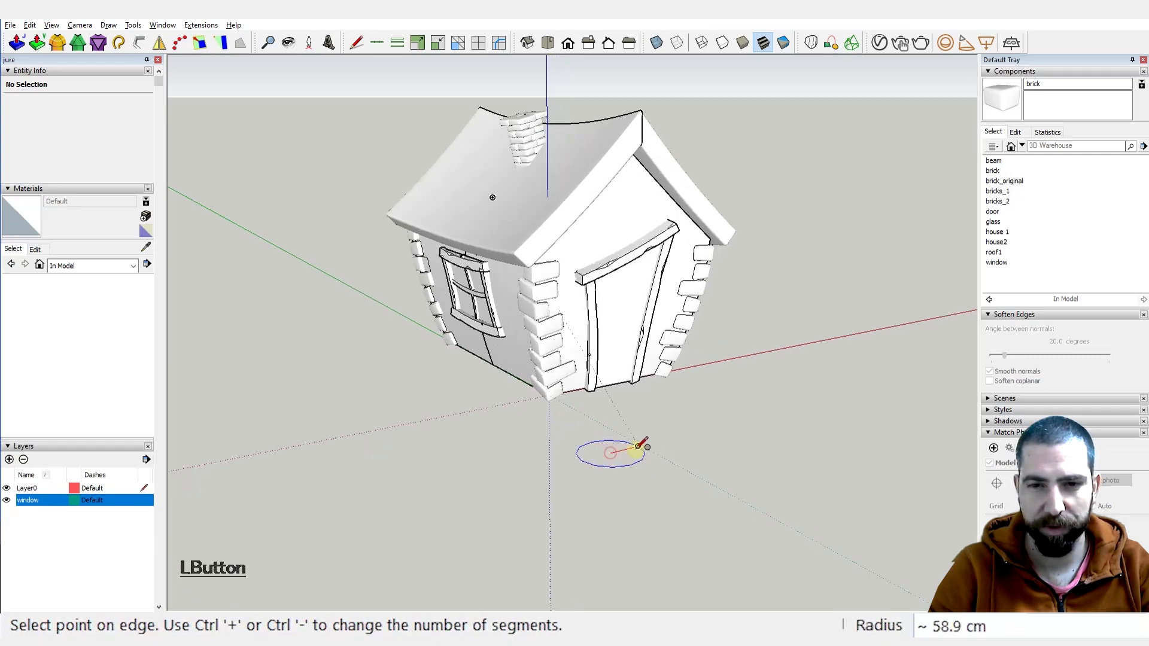
pyautogui.click(640, 445)
pyautogui.scroll(2, 630, 469)
pyautogui.moveTo(630, 468); pyautogui.dragTo(617, 502, button='middle')
pyautogui.hotkey('ctrl', 'z')
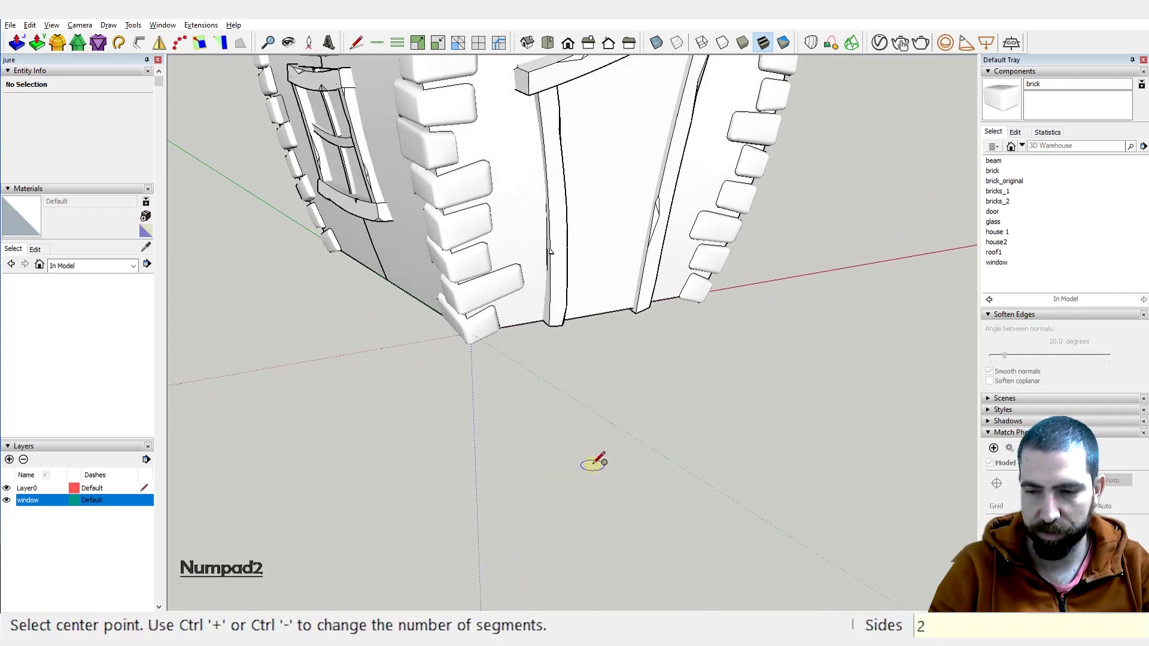
# Step: Draw a horizontal 24-sided circle with a radius of about 30 cm on the ground in front of the house
pyautogui.click(593, 464)
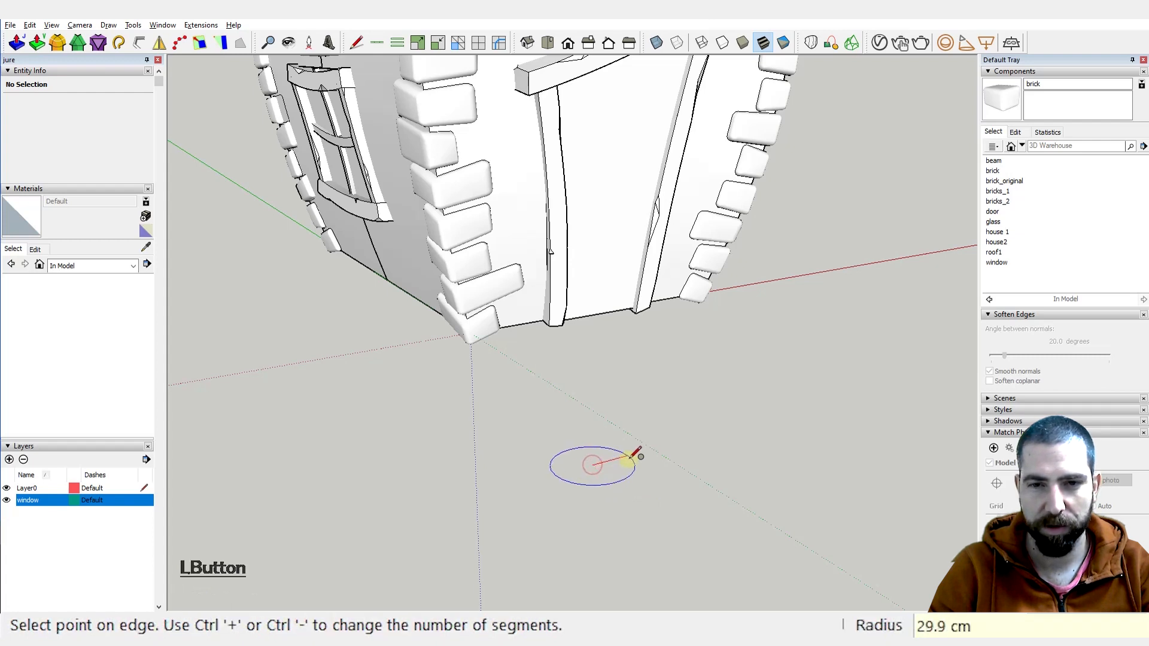
pyautogui.click(636, 455)
pyautogui.scroll(2, 600, 459)
# Step: Draw a vertical circle with a radius of about 28 cm, centred on the horizontal circle's centre
pyautogui.press('c')
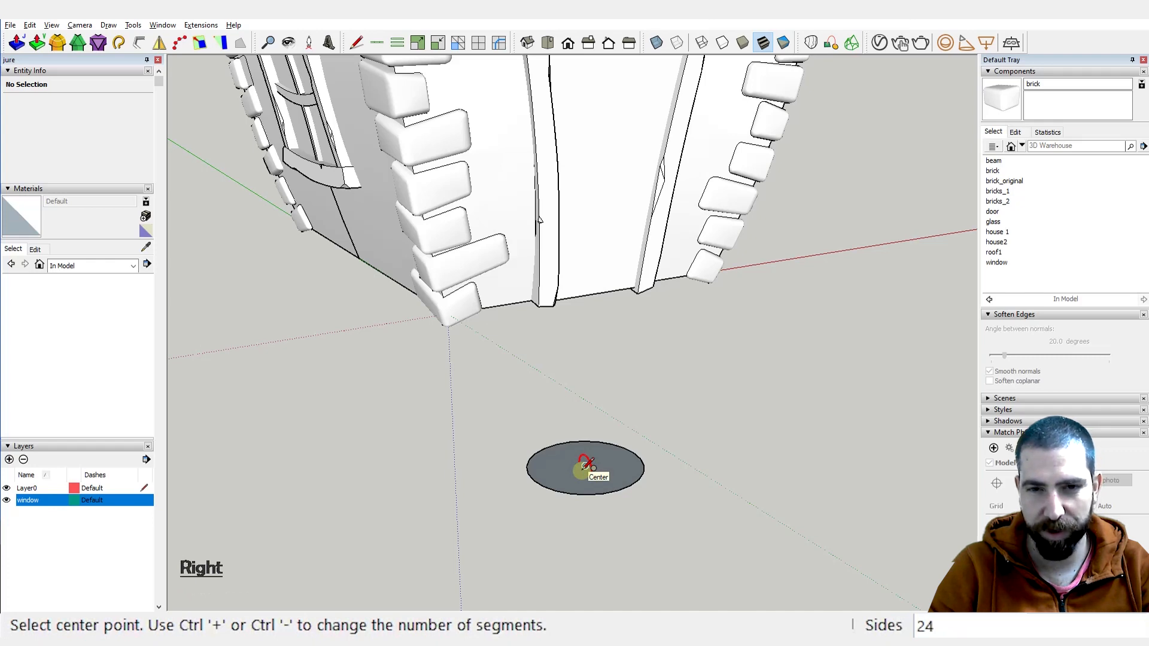
pyautogui.click(584, 469)
pyautogui.scroll(3, 612, 486)
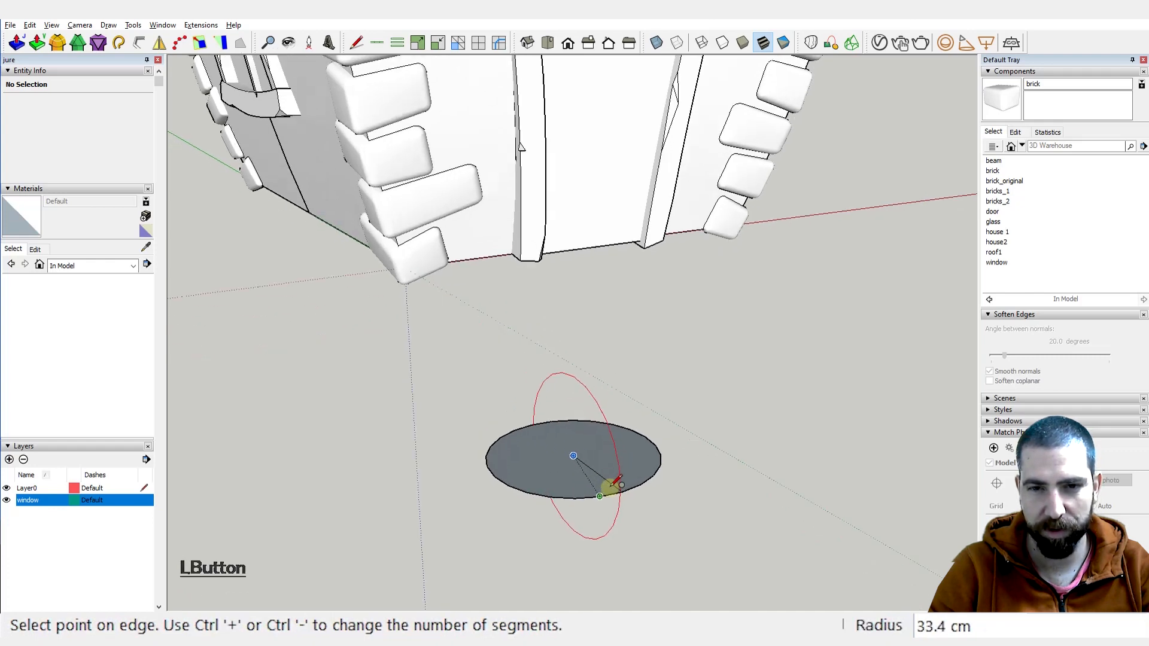
pyautogui.click(613, 486)
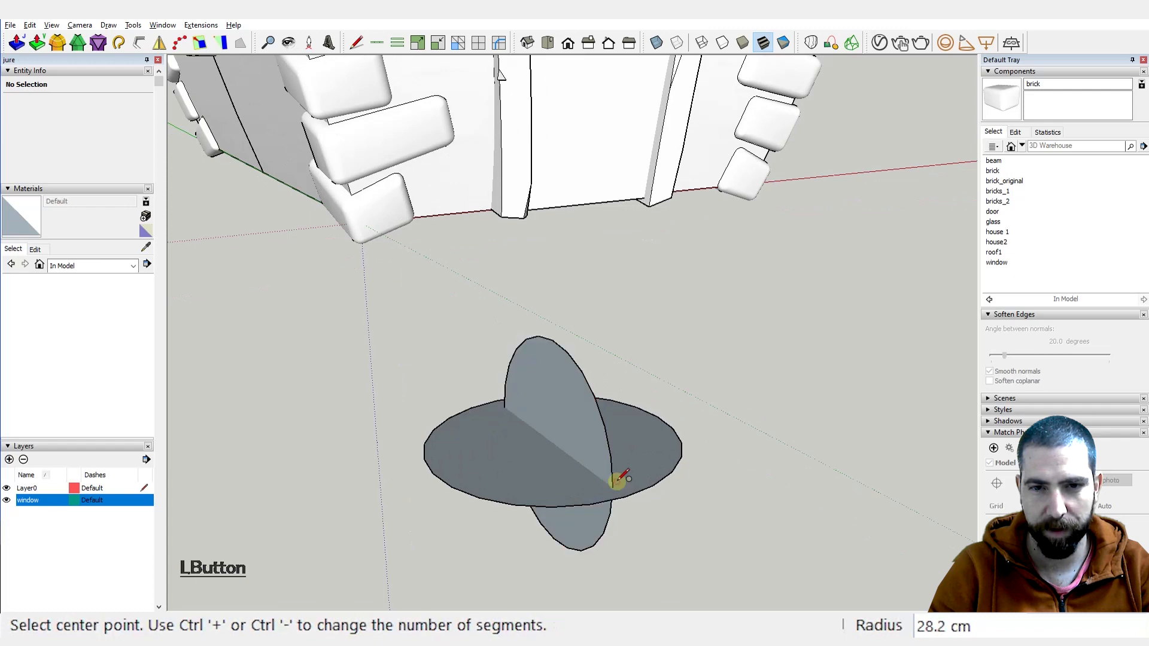
pyautogui.moveTo(615, 476); pyautogui.dragTo(682, 461, button='middle')
# Step: Sweep the vertical circle's face around the horizontal circle with Follow Me to form a sphere
pyautogui.press('space')
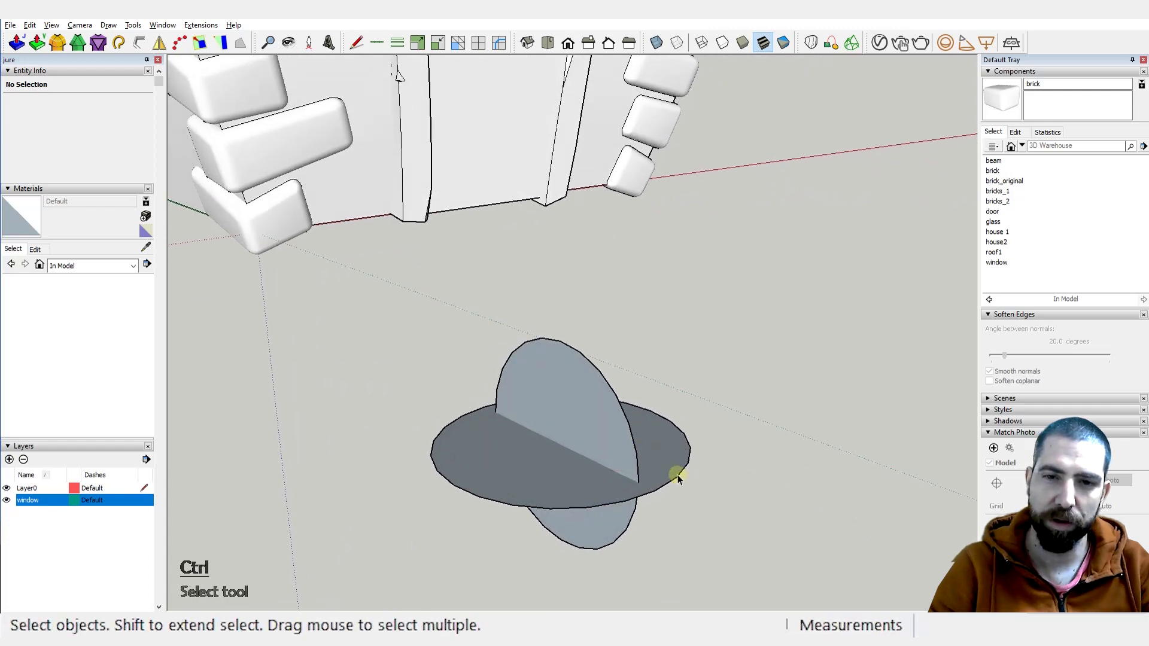
pyautogui.click(674, 473)
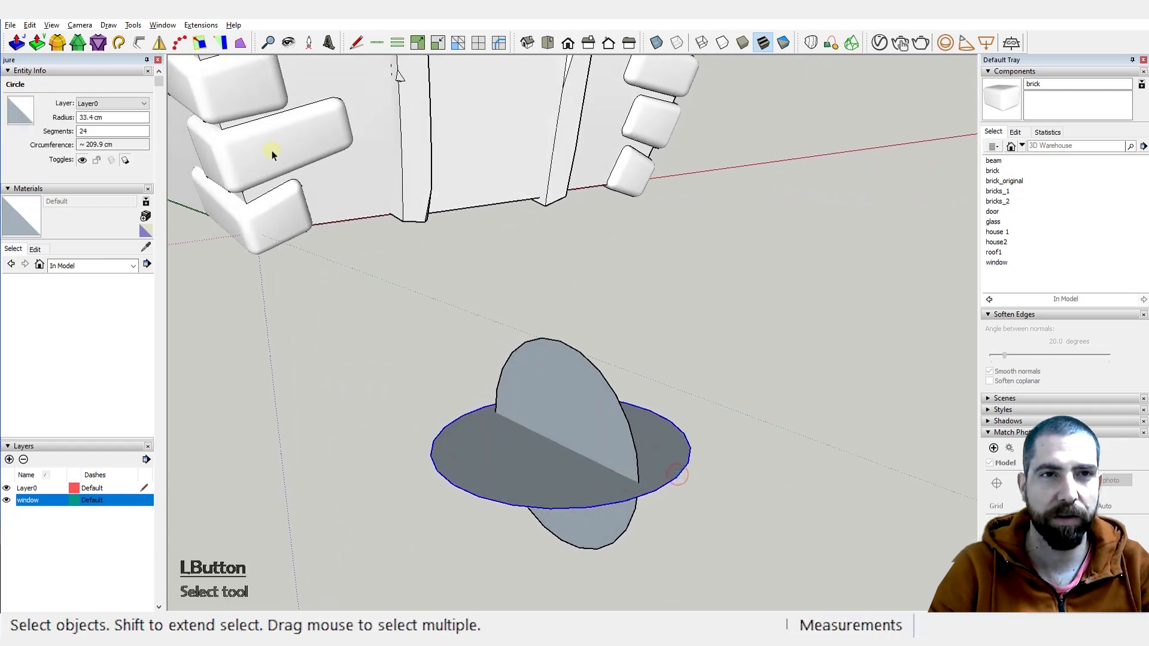
pyautogui.click(132, 25)
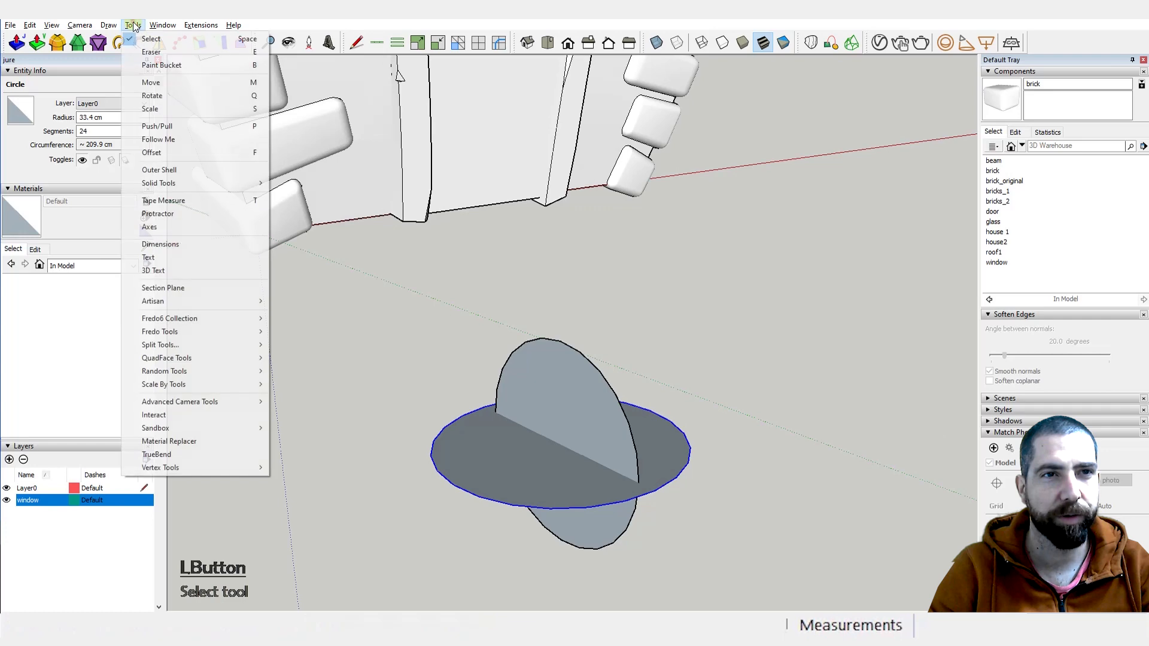
pyautogui.click(185, 142)
pyautogui.click(578, 396)
# Step: Reverse the sphere's faces and make the whole sphere a group
pyautogui.moveTo(578, 396); pyautogui.dragTo(605, 431, button='middle')
pyautogui.keyDown('ctrl'); pyautogui.click(602, 428); pyautogui.keyUp('ctrl')
pyautogui.rightClick(601, 426)
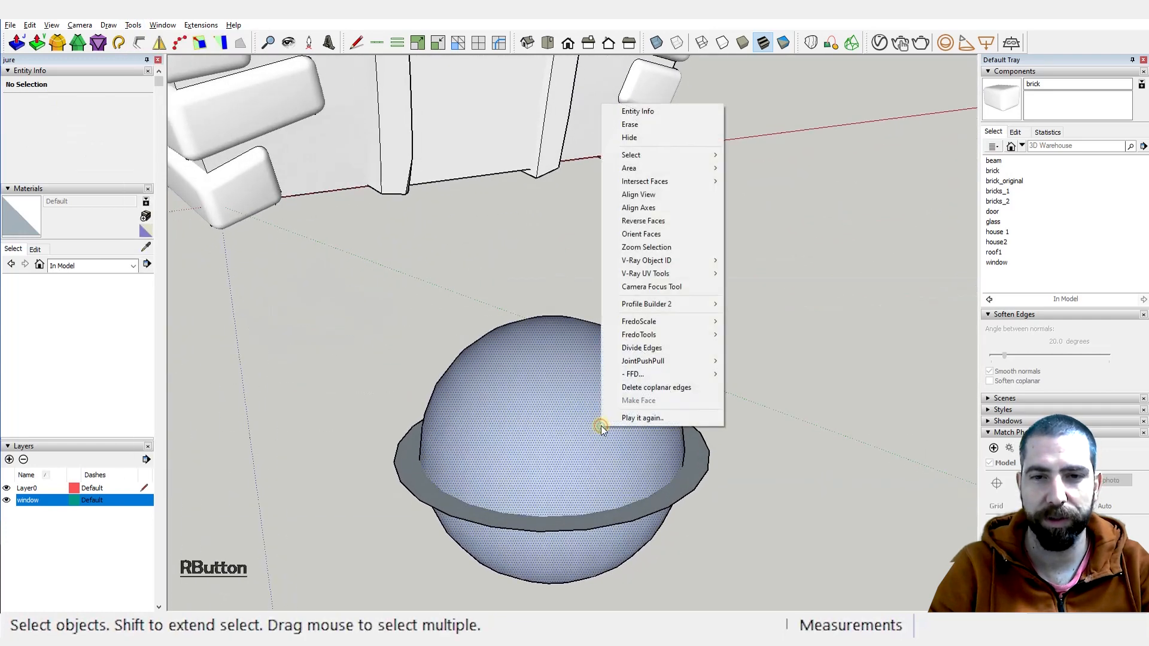
pyautogui.click(652, 221)
pyautogui.scroll(-3, 537, 452)
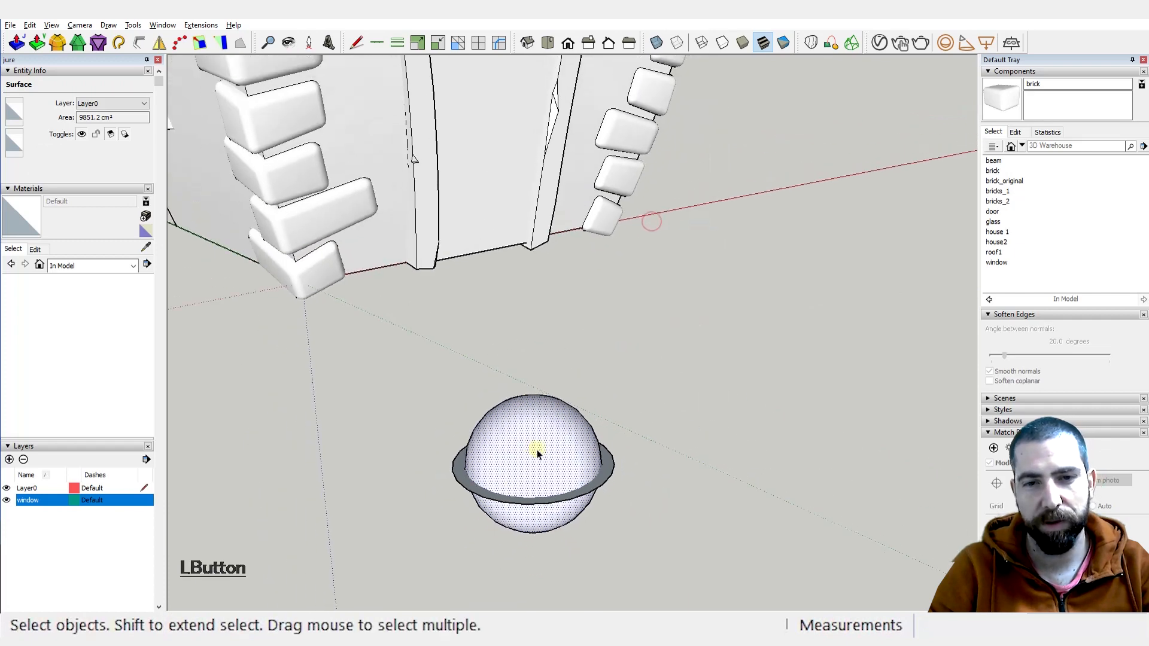
pyautogui.rightClick(541, 452)
pyautogui.click(614, 188)
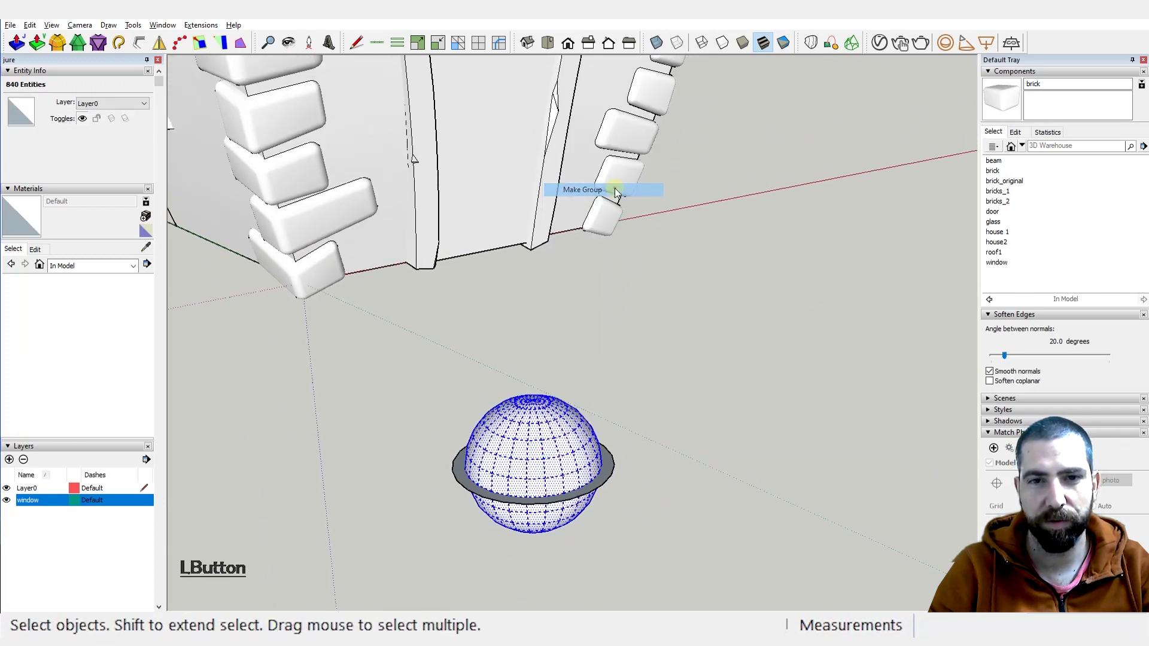
# Step: Delete the leftover horizontal circle around the sphere
pyautogui.scroll(-2, 552, 507)
pyautogui.moveTo(551, 506); pyautogui.dragTo(648, 455, button='middle')
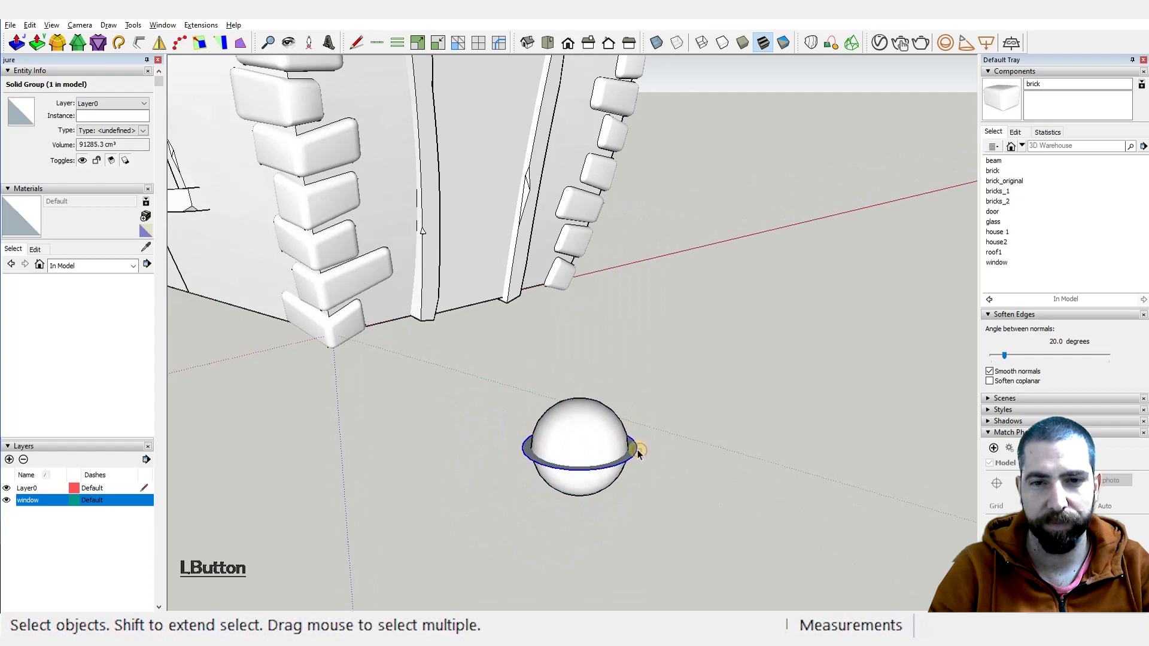
pyautogui.scroll(-2, 584, 533)
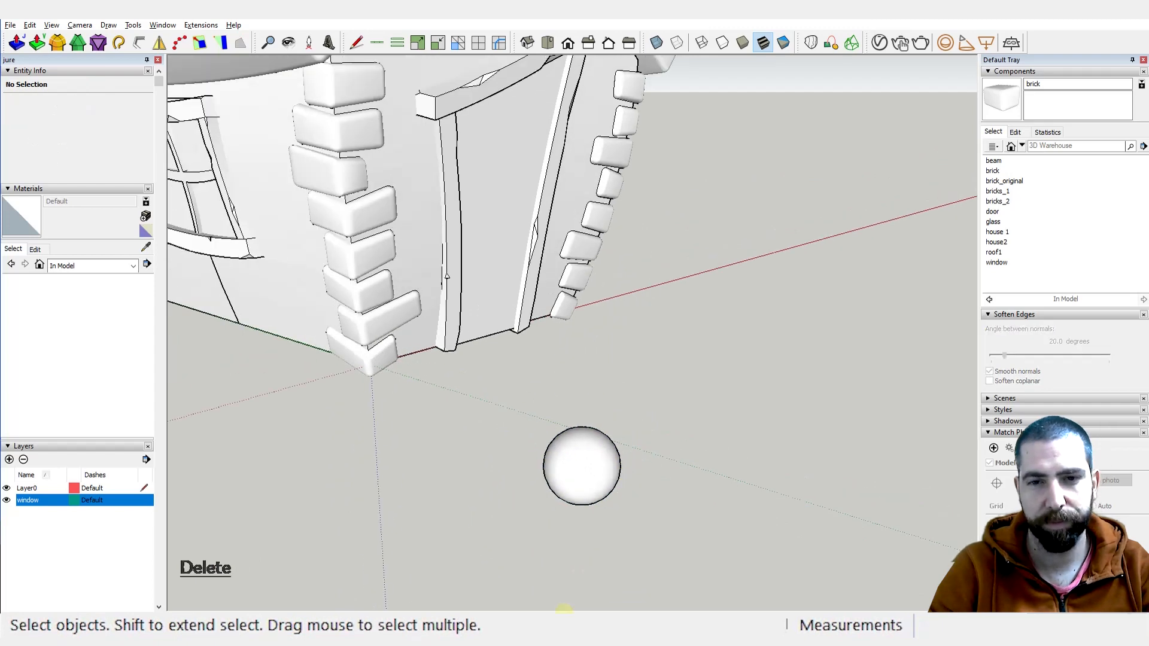
# Step: Move the sphere group about 777 cm from the ground in front of the house onto the chimney top
pyautogui.click(583, 484)
pyautogui.press('m')
pyautogui.click(585, 477)
pyautogui.scroll(-5, 616, 491)
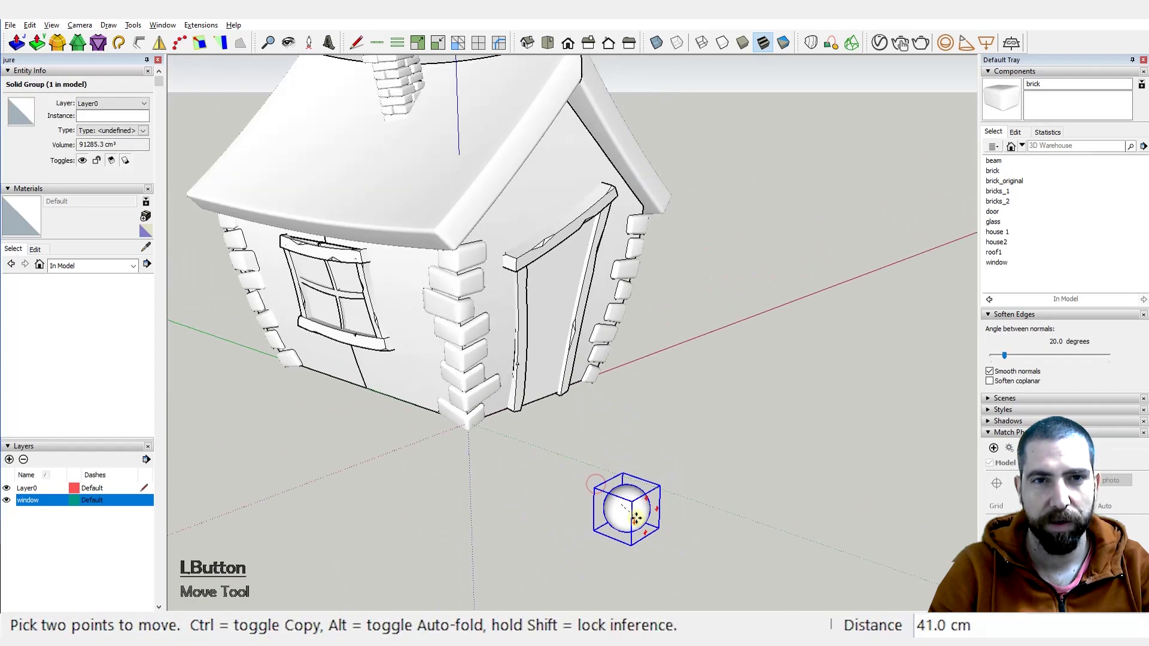
pyautogui.scroll(5, 472, 168)
pyautogui.scroll(-4, 464, 225)
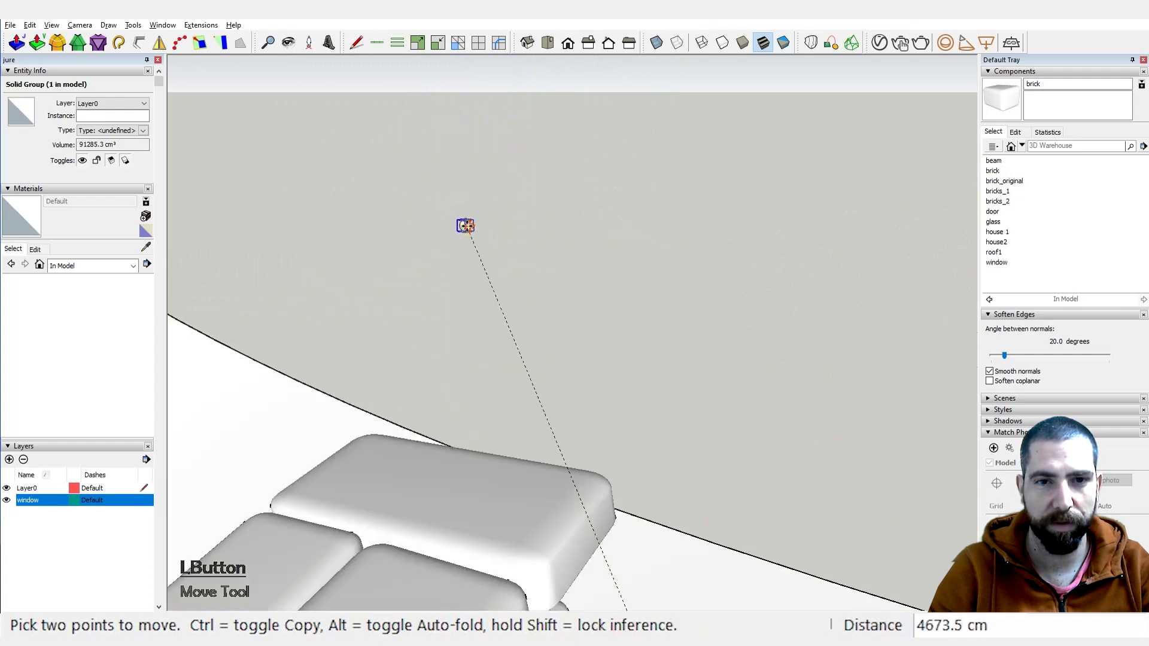
pyautogui.scroll(4, 457, 264)
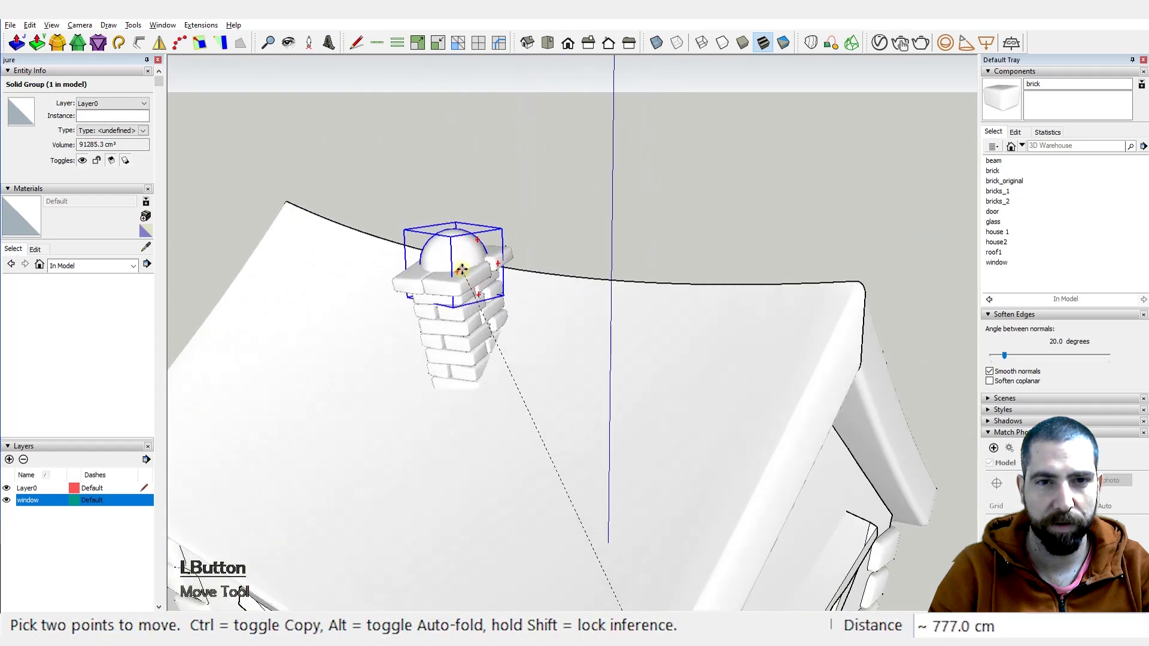
pyautogui.click(462, 269)
# Step: Raise the sphere group so that it sits fully above the chimney's top bricks
pyautogui.moveTo(464, 277); pyautogui.dragTo(411, 254, button='middle')
pyautogui.scroll(3, 422, 244)
pyautogui.hotkey('ctrl', 's')
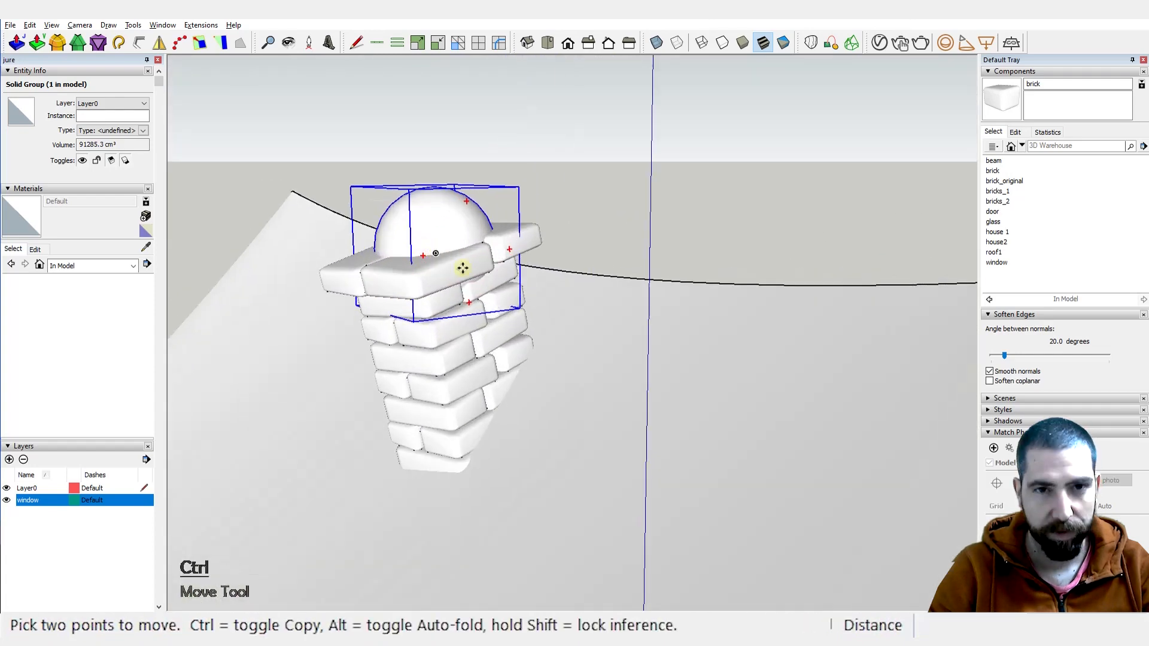
pyautogui.click(462, 269)
pyautogui.scroll(1, 463, 272)
pyautogui.scroll(-1, 464, 251)
pyautogui.click(467, 199)
pyautogui.scroll(-2, 469, 197)
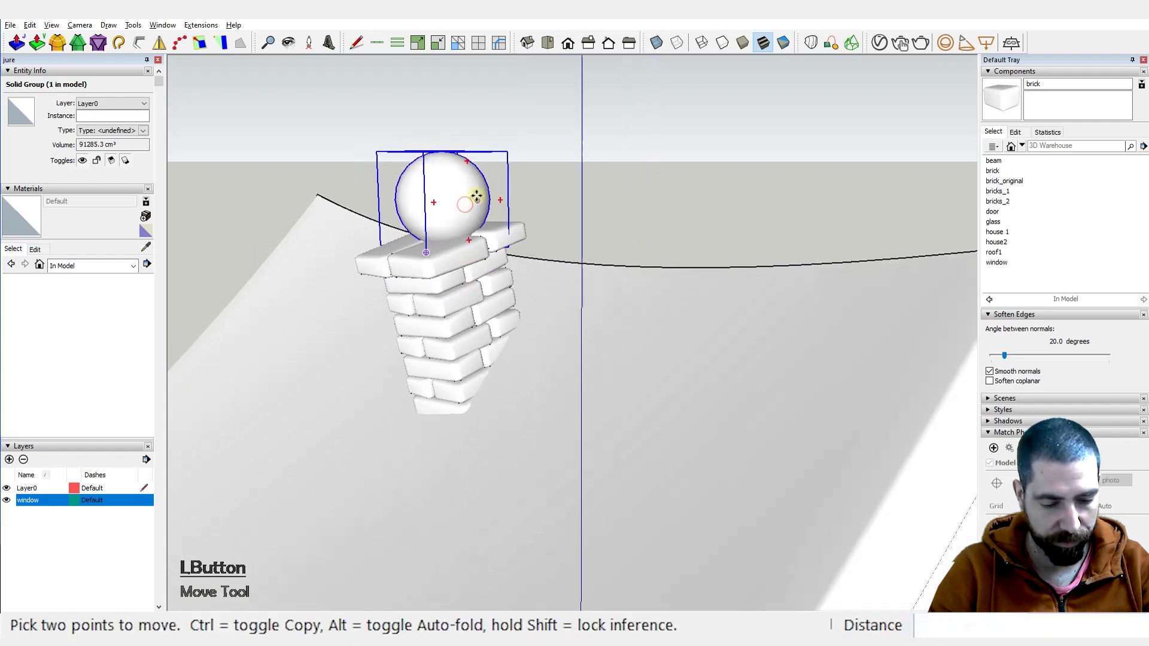
# Step: Scale the sphere group uniformly about its centre by a factor of 0.50
pyautogui.press('s')
pyautogui.click(501, 156)
pyautogui.press('ctrl')
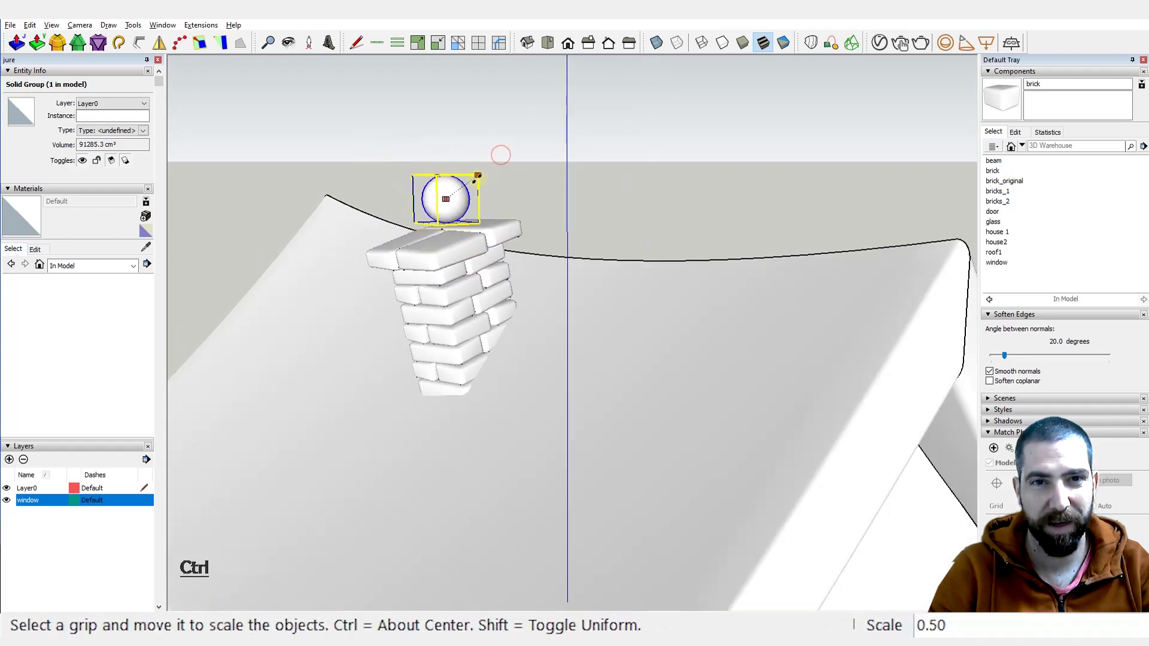
pyautogui.click(478, 248)
pyautogui.moveTo(479, 248); pyautogui.dragTo(419, 242, button='middle')
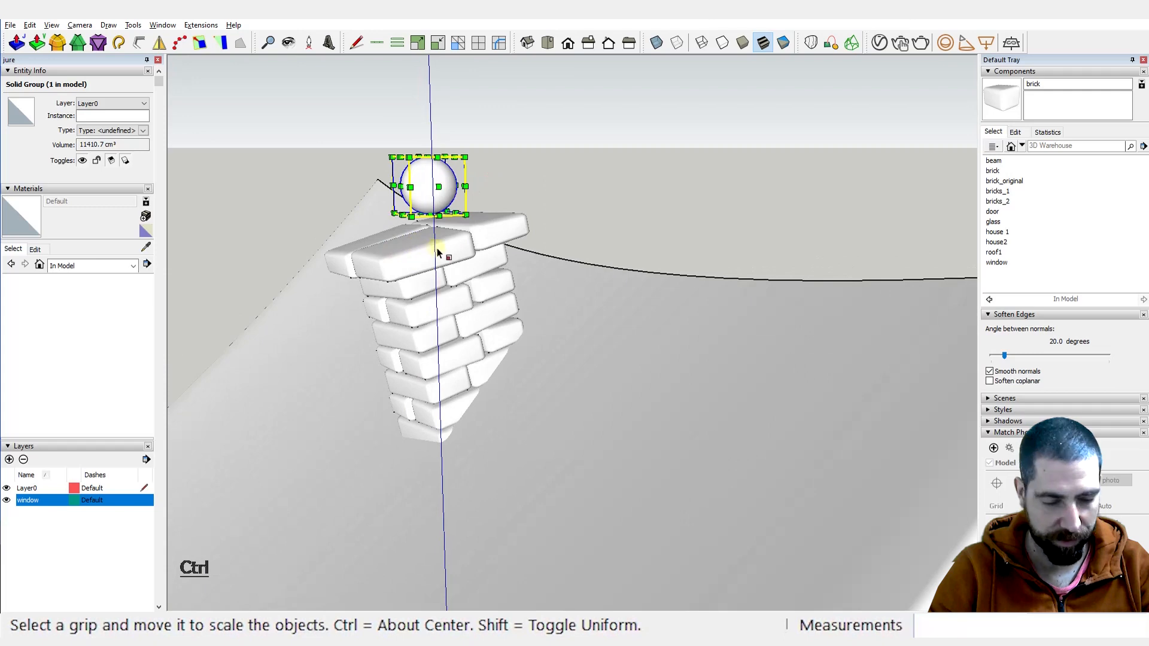
# Step: Copy the small sphere diagonally upward by about 22 cm and enlarge the copy uniformly
pyautogui.press('m')
pyautogui.scroll(2, 433, 204)
pyautogui.click(452, 193)
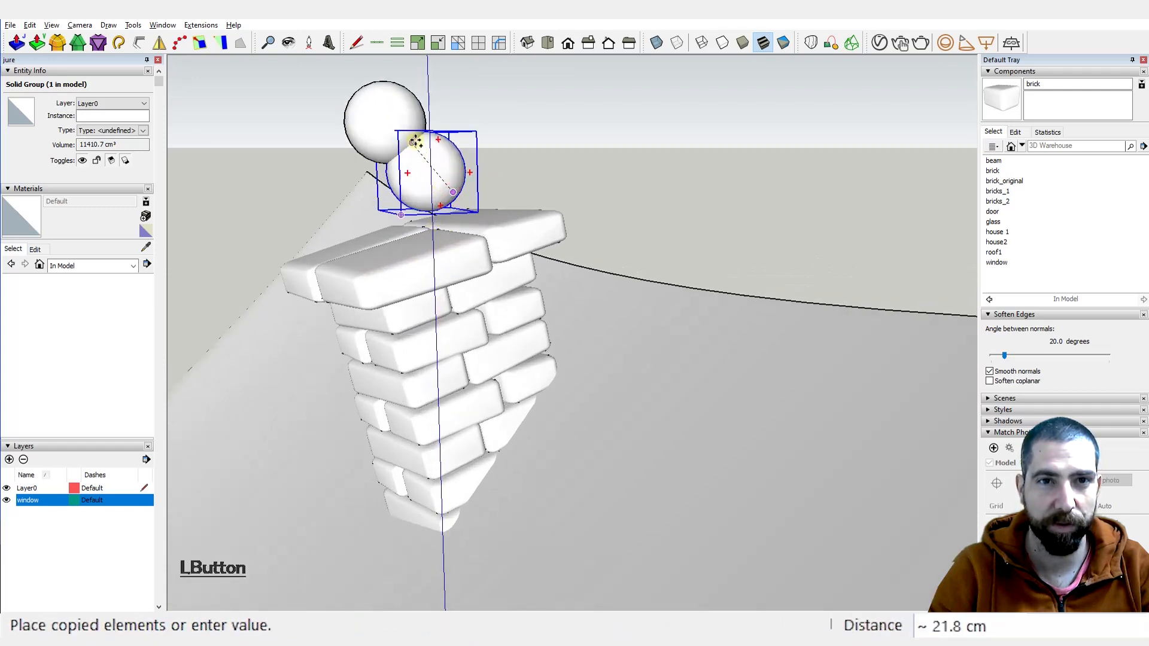
pyautogui.click(413, 149)
pyautogui.scroll(-1, 412, 149)
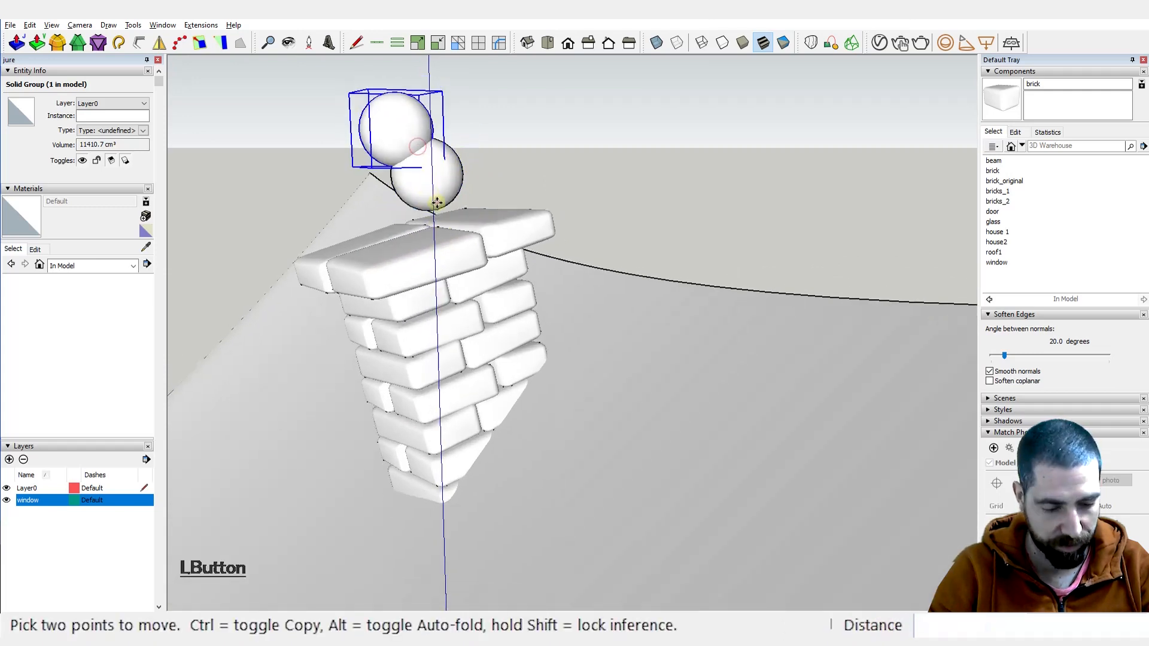
pyautogui.press('s')
pyautogui.click(374, 99)
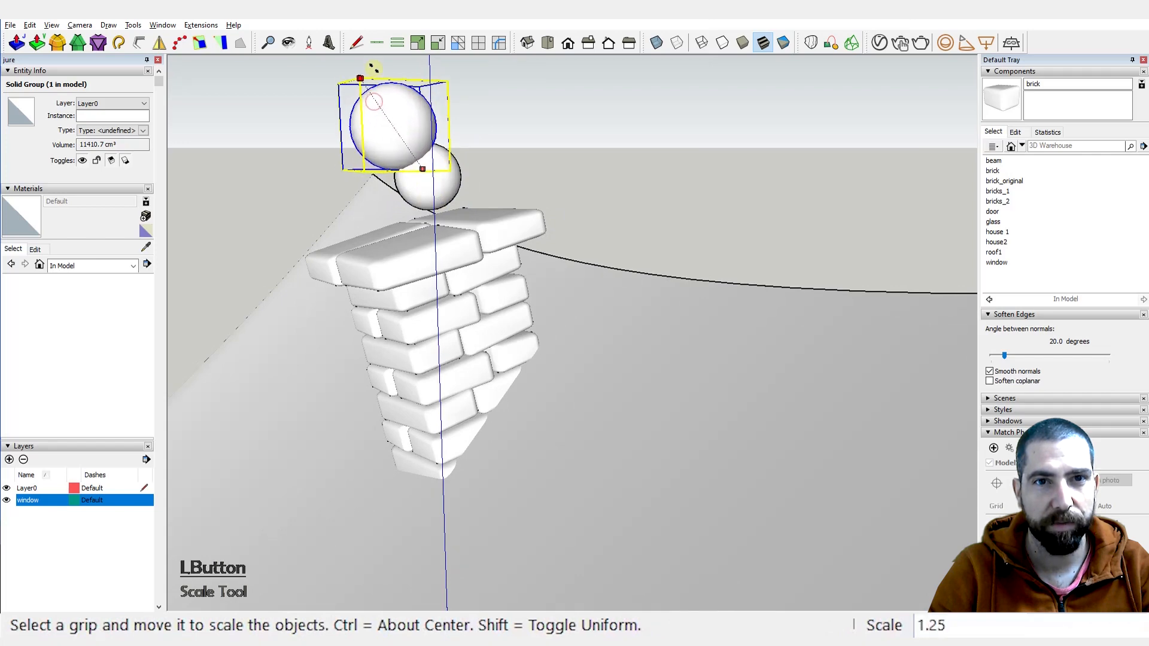
pyautogui.moveTo(429, 219); pyautogui.dragTo(415, 173, button='middle')
# Step: Copy the enlarged sphere about 25 cm diagonally upward to the opposite side and scale the copy uniformly by about 1.21
pyautogui.press('m')
pyautogui.press('ctrl')
pyautogui.click(403, 179)
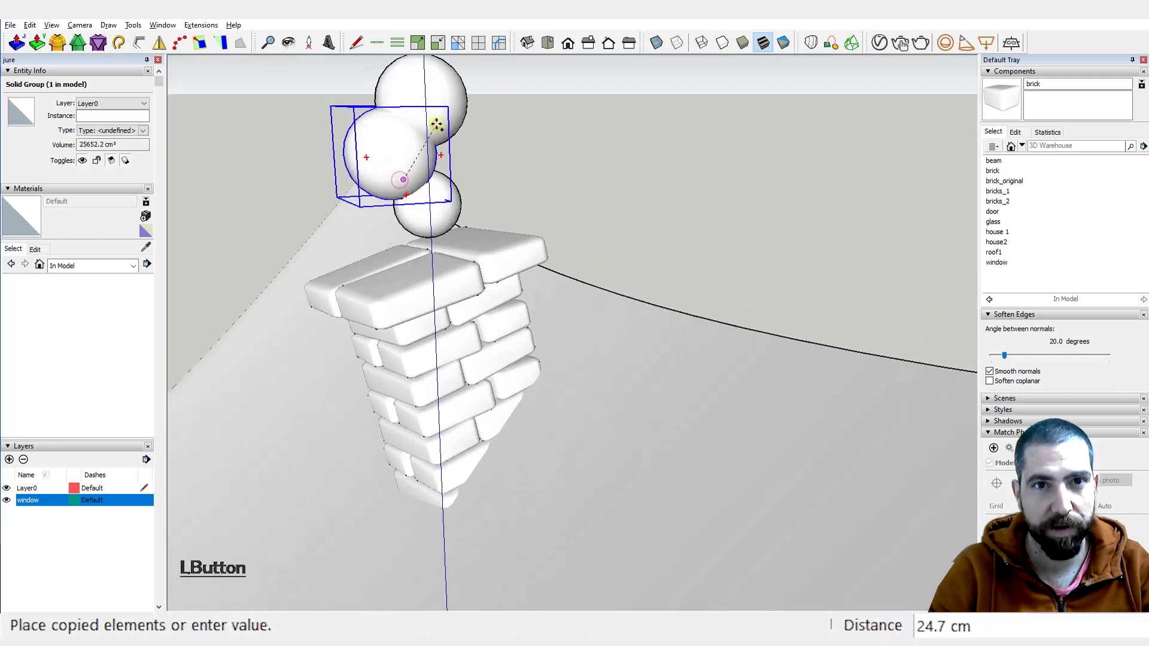
pyautogui.click(437, 122)
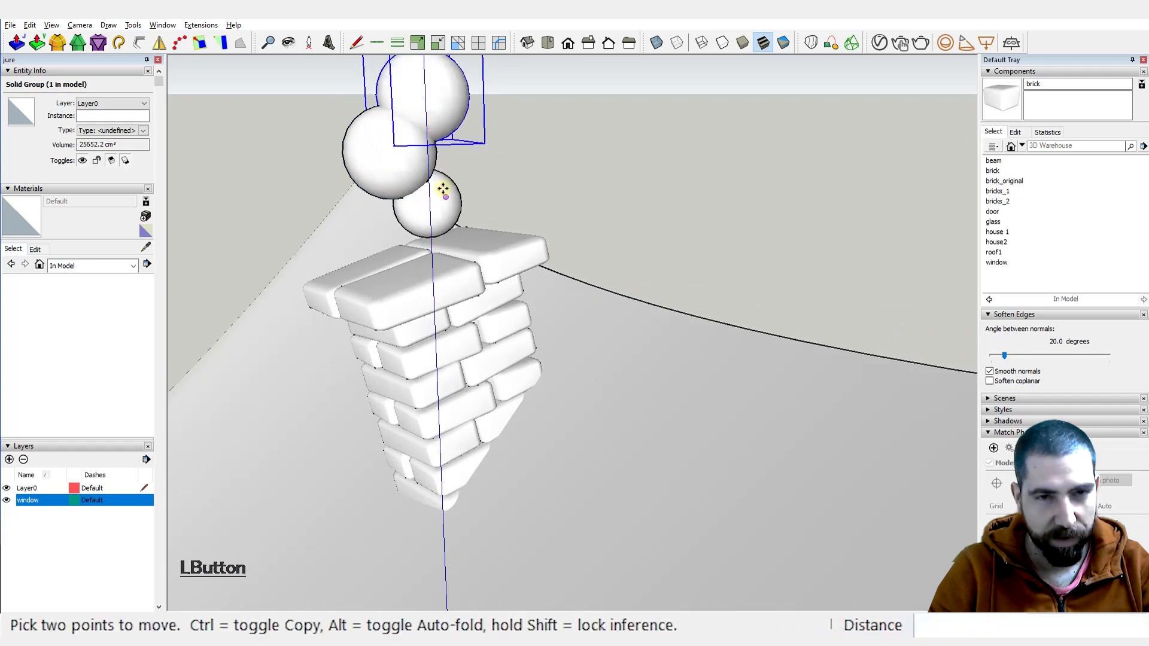
pyautogui.press('s')
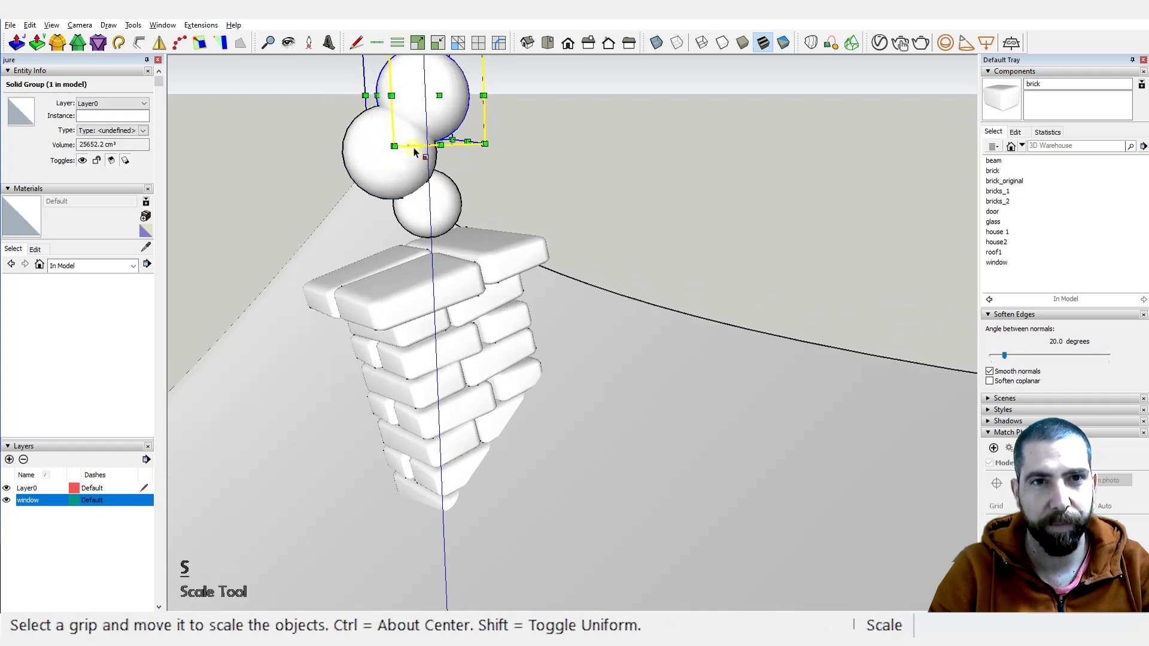
pyautogui.moveTo(394, 146); pyautogui.dragTo(389, 162)
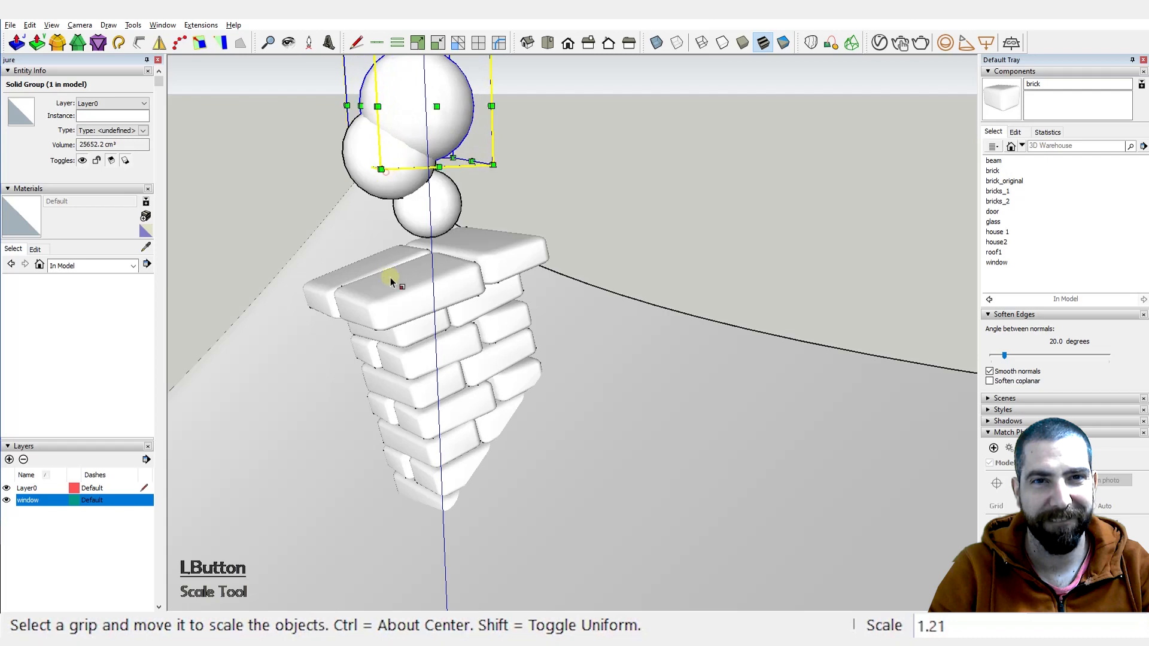
pyautogui.scroll(-5, 390, 277)
pyautogui.moveTo(408, 294)
pyautogui.mouseDown(button='middle')
pyautogui.moveTo(403, 254)
pyautogui.moveTo(401, 274)
pyautogui.mouseUp(button='middle')
pyautogui.scroll(2, 396, 225)
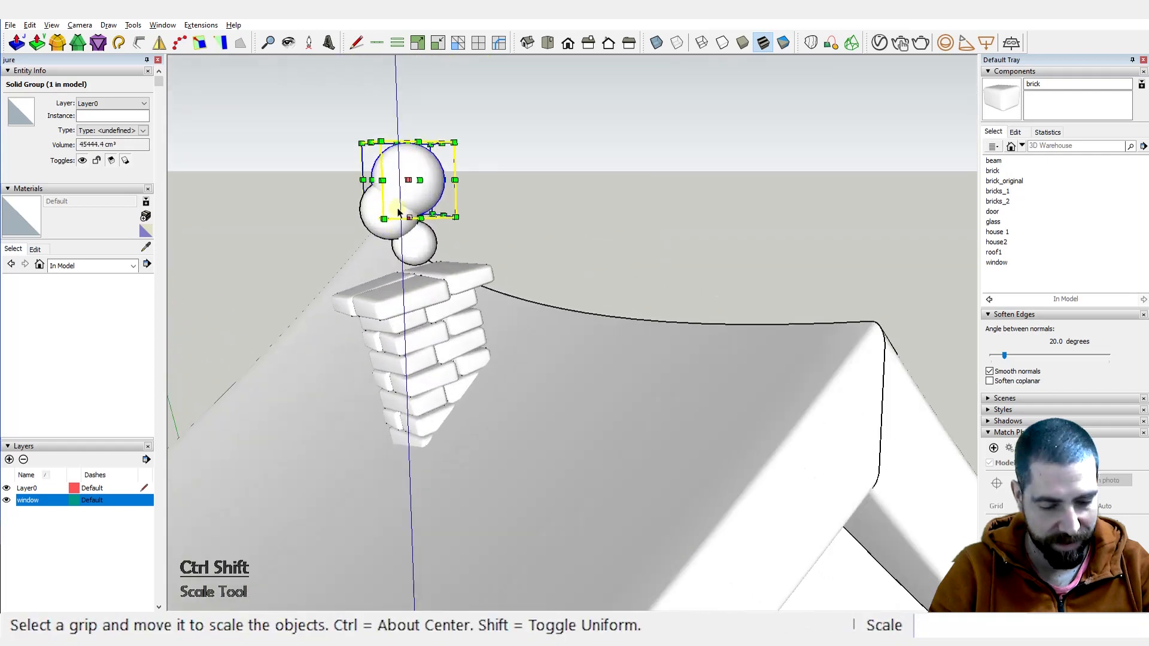
# Step: Copy the uppermost sphere about 30 cm diagonally upward, back toward the other side, and enlarge the copy uniformly
pyautogui.press('m')
pyautogui.scroll(2, 398, 213)
pyautogui.press('ctrl')
pyautogui.click(425, 189)
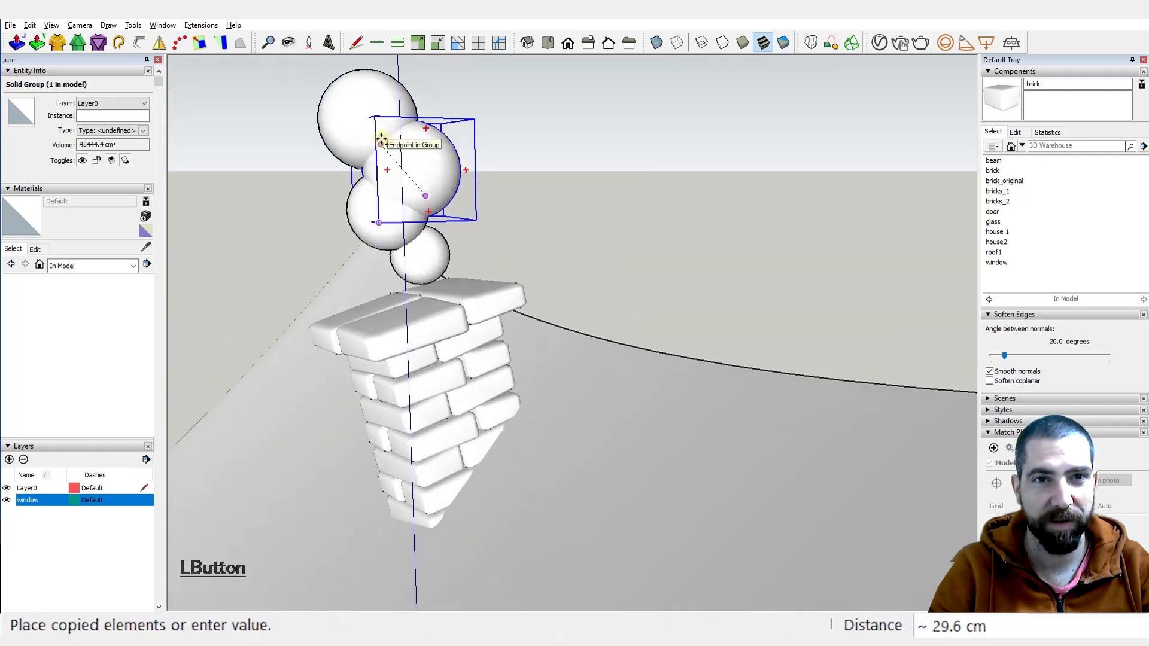
pyautogui.click(381, 142)
pyautogui.moveTo(393, 159); pyautogui.dragTo(419, 199, button='middle')
pyautogui.press('s')
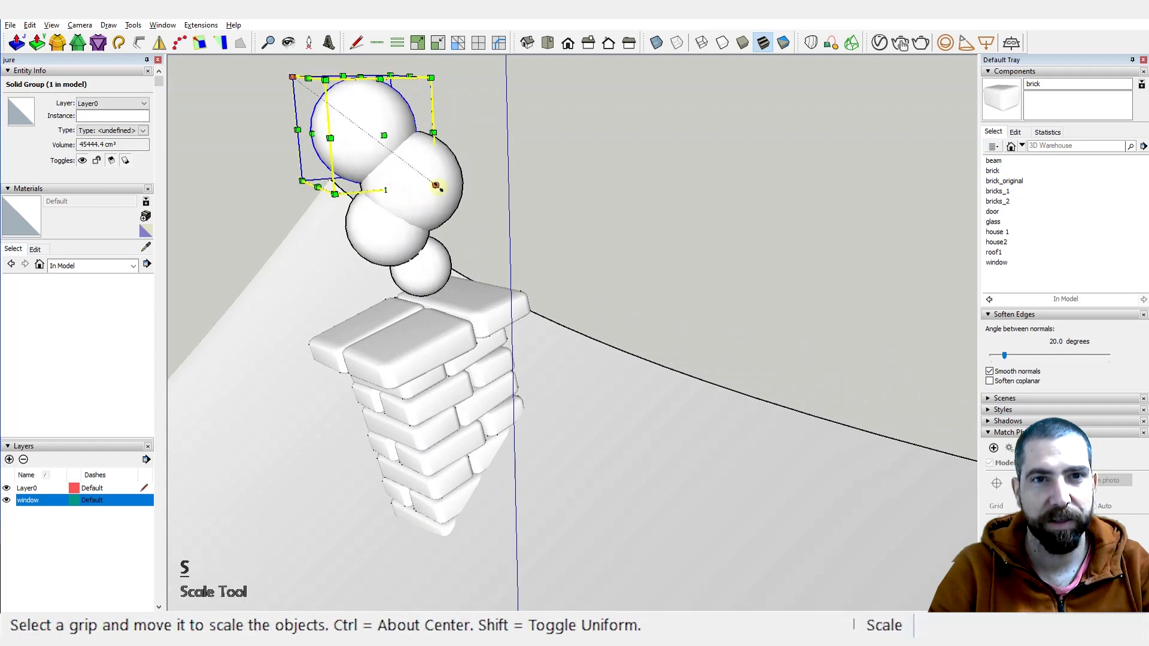
pyautogui.moveTo(338, 197); pyautogui.dragTo(329, 235)
pyautogui.scroll(-3, 382, 239)
pyautogui.moveTo(395, 267); pyautogui.dragTo(444, 211, button='middle')
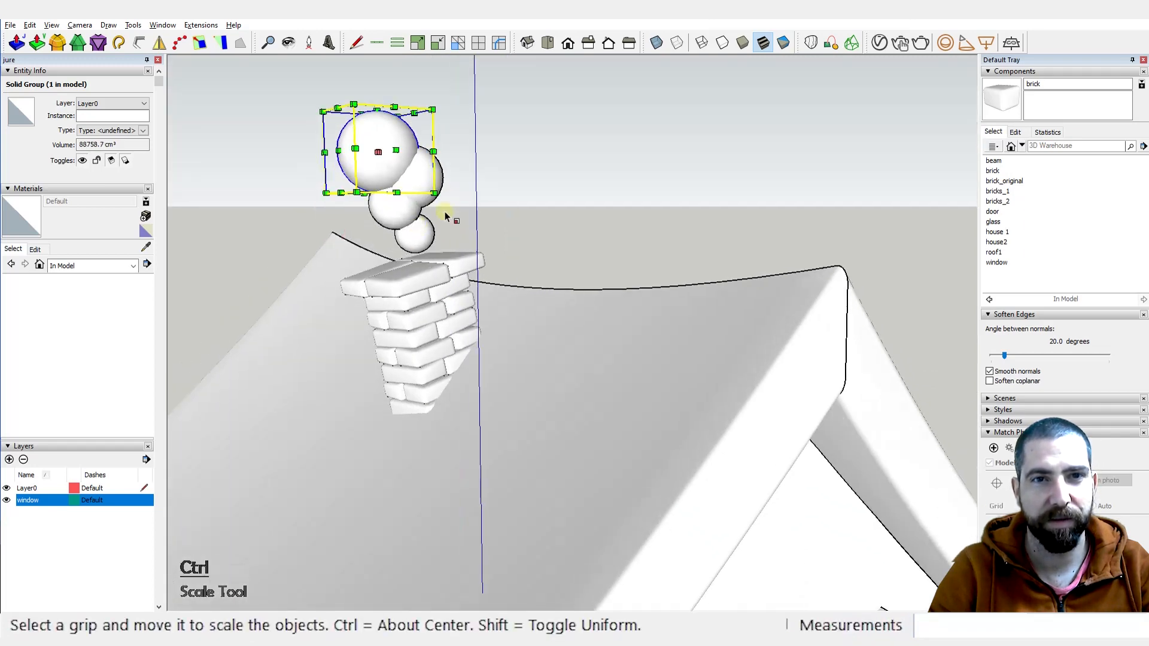
# Step: Clear the selection and examine the stacked smoke spheres in proportion to the chimney and the whole house
pyautogui.press('space')
pyautogui.keyDown('ctrl'); pyautogui.click(523, 173); pyautogui.keyUp('ctrl')
pyautogui.scroll(-2, 517, 267)
pyautogui.moveTo(502, 337); pyautogui.dragTo(527, 281, button='middle')
pyautogui.click(564, 228)
pyautogui.scroll(-2, 554, 213)
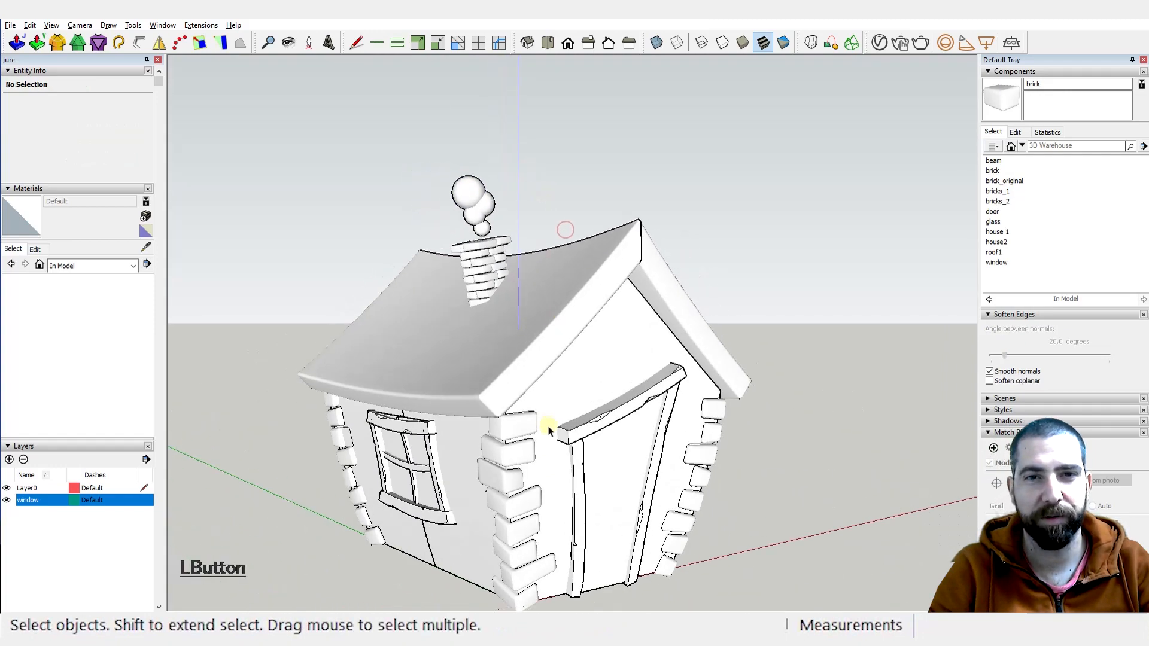
pyautogui.moveTo(548, 429); pyautogui.dragTo(589, 432, button='middle')
pyautogui.scroll(-3, 559, 387)
pyautogui.scroll(3, 533, 334)
# Step: Select all four smoke spheres above the chimney and combine them into one group
pyautogui.moveTo(555, 325); pyautogui.dragTo(466, 131, button='middle')
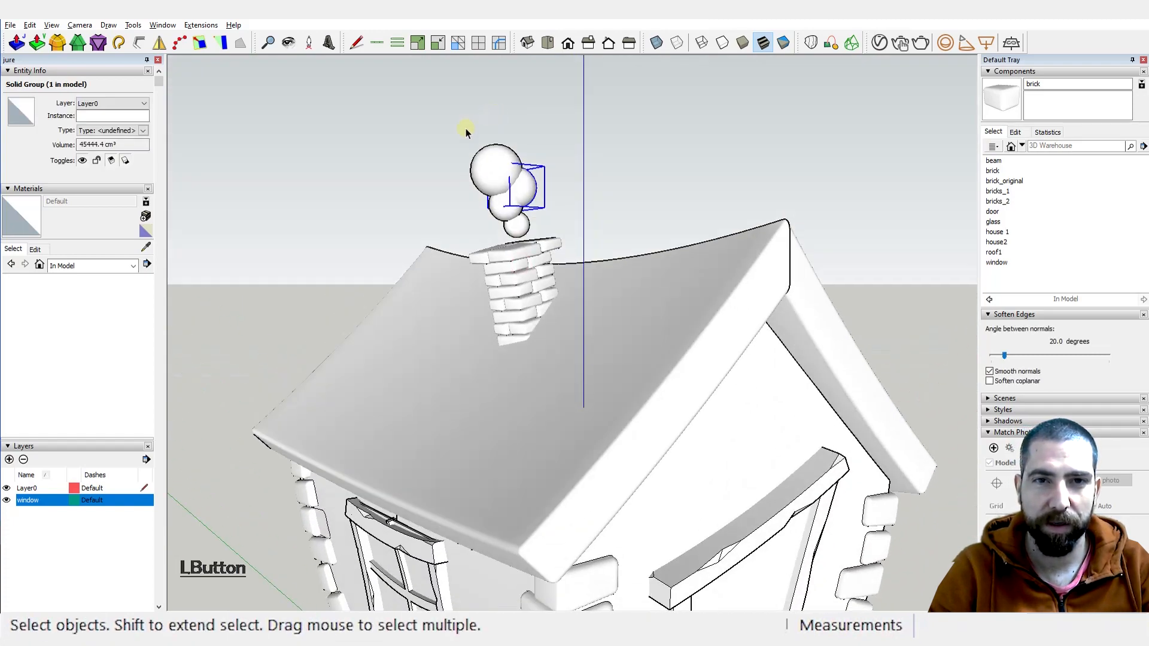
pyautogui.keyDown('shift'); pyautogui.click(517, 228); pyautogui.keyUp('shift')
pyautogui.keyDown('shift'); pyautogui.moveTo(537, 127); pyautogui.dragTo(472, 211); pyautogui.keyUp('shift')
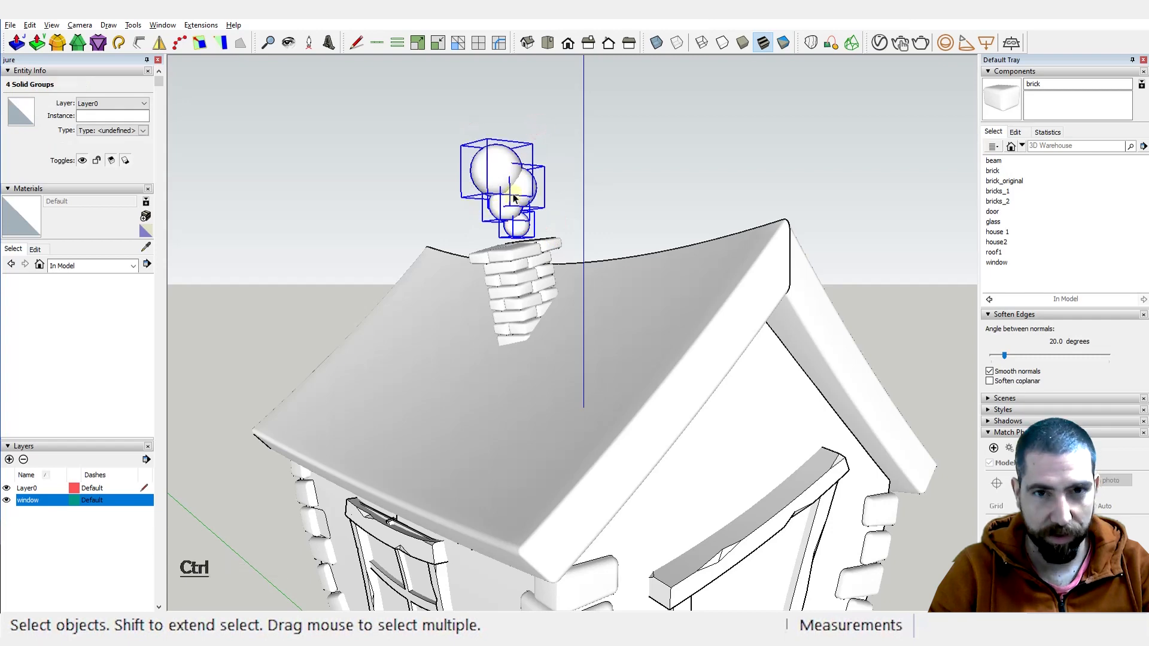
pyautogui.rightClick(513, 198)
pyautogui.click(587, 307)
# Step: Move the smoke group slightly sideways to align its lowest sphere with the middle of the chimney top
pyautogui.moveTo(587, 307); pyautogui.dragTo(490, 250, button='middle')
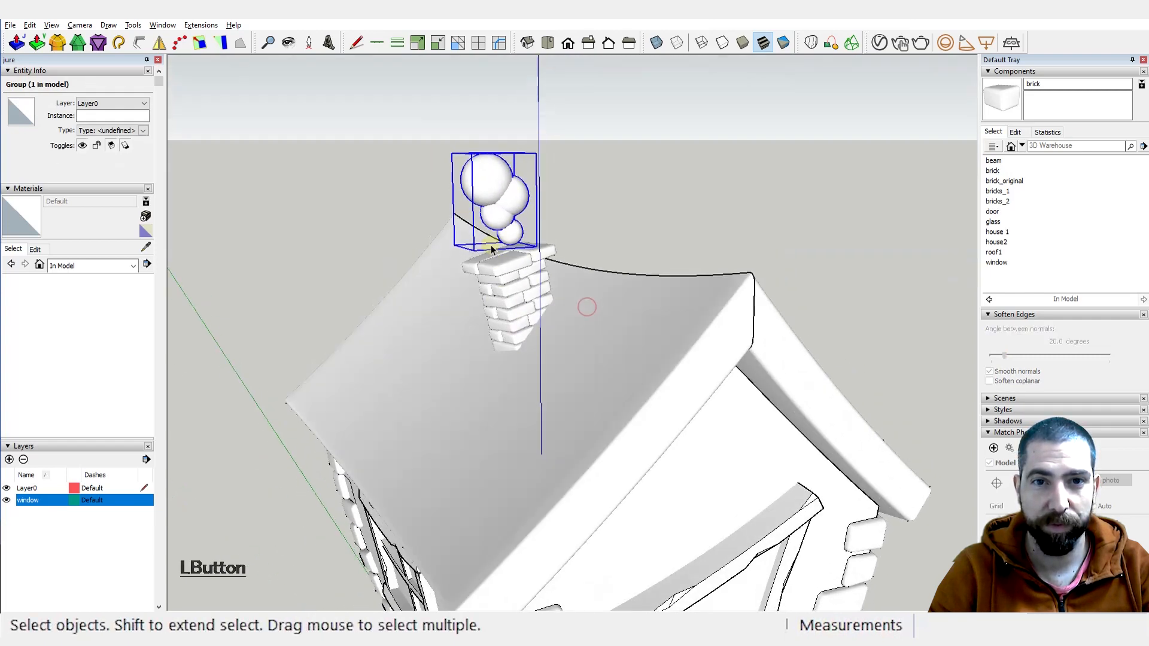
pyautogui.scroll(2, 490, 250)
pyautogui.hotkey('shift', 'x')
pyautogui.scroll(4, 497, 269)
pyautogui.click(507, 294)
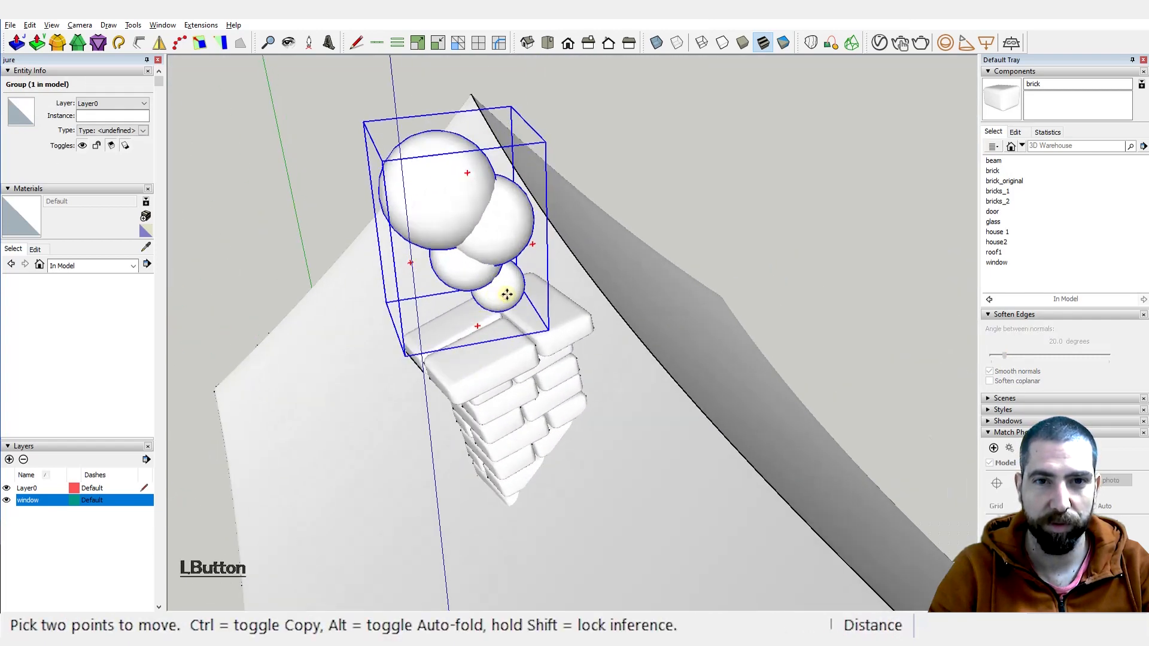
pyautogui.click(485, 314)
pyautogui.moveTo(492, 332); pyautogui.dragTo(577, 178, button='middle')
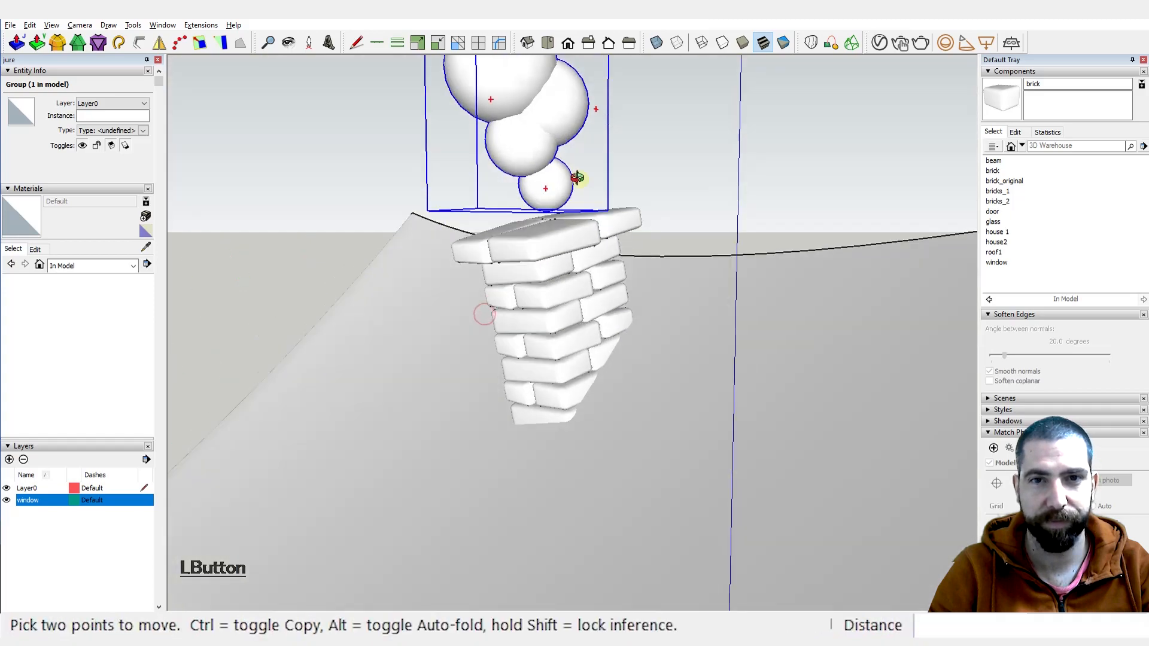
# Step: Raise the smoke group slightly above the chimney top, clear the selection and check it against the whole house
pyautogui.scroll(-3, 577, 178)
pyautogui.click(562, 185)
pyautogui.click(556, 169)
pyautogui.scroll(-1, 568, 284)
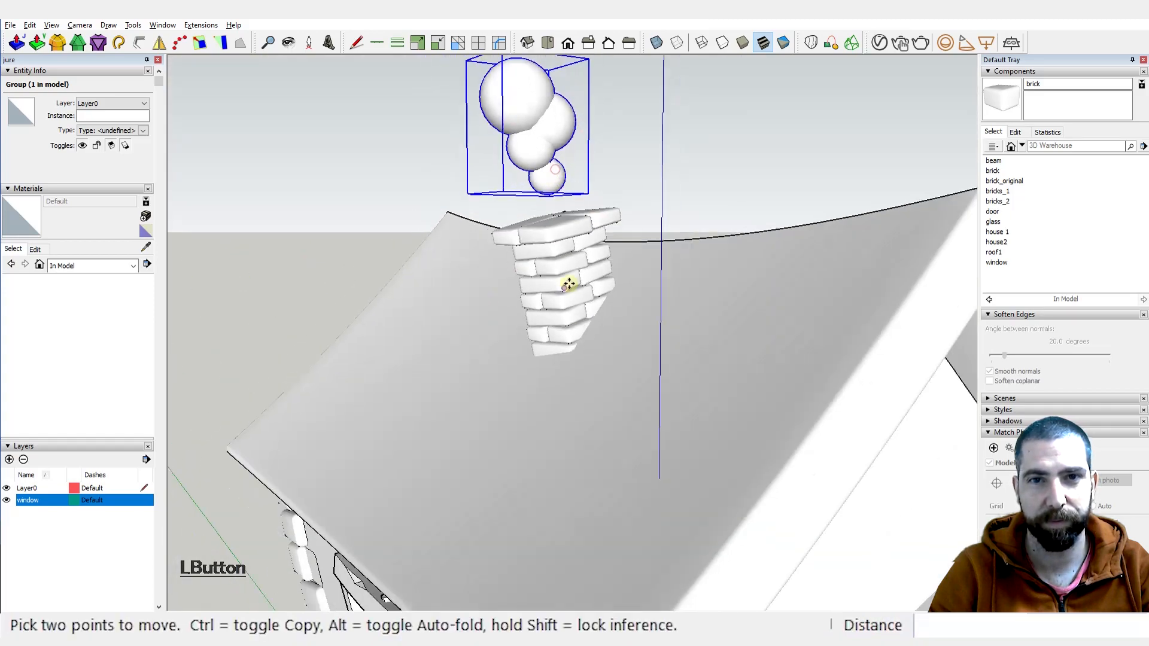
pyautogui.scroll(-3, 569, 284)
pyautogui.hotkey('ctrl', '1')
pyautogui.click(614, 184)
pyautogui.moveTo(616, 187); pyautogui.dragTo(615, 299, button='middle')
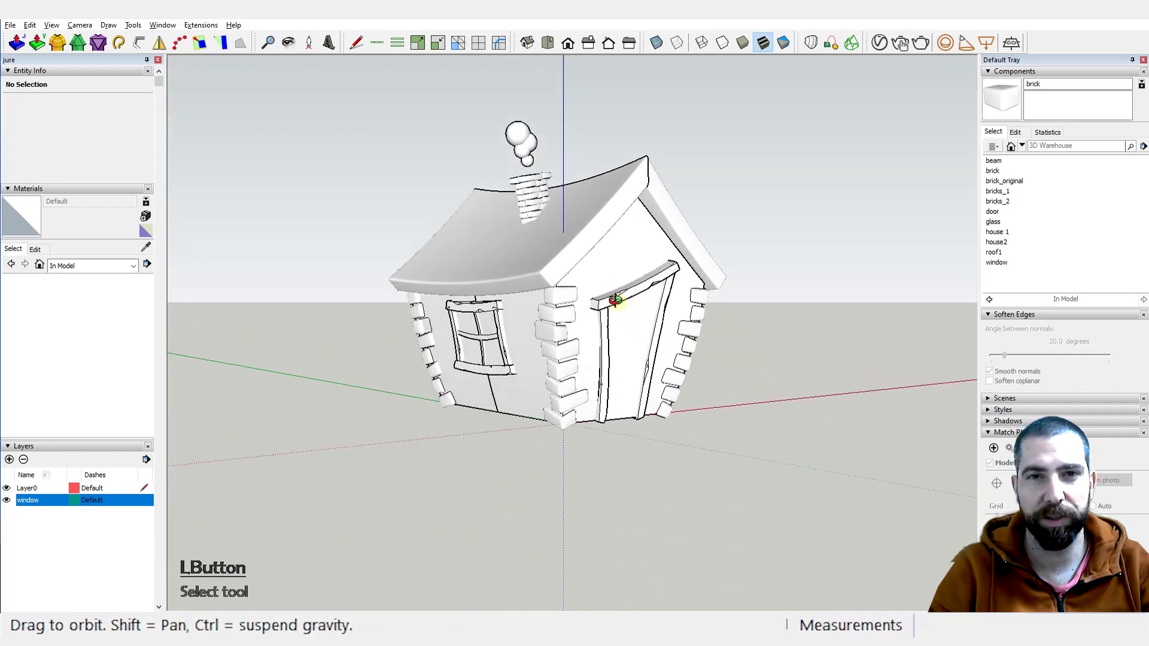
# Step: Scale the smoke group up slightly above the chimney and clear the selection
pyautogui.scroll(2, 519, 135)
pyautogui.click(526, 131)
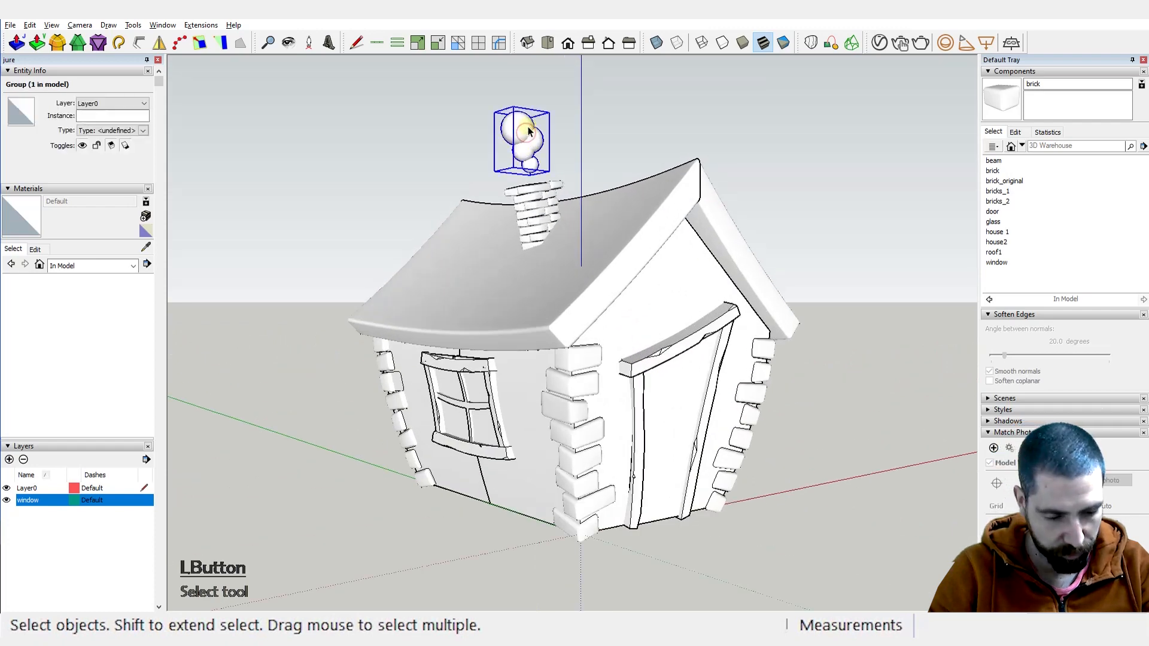
pyautogui.scroll(2, 528, 129)
pyautogui.press('s')
pyautogui.moveTo(505, 96); pyautogui.dragTo(503, 82)
pyautogui.scroll(-3, 554, 243)
pyautogui.press('space')
pyautogui.click(712, 115)
pyautogui.moveTo(691, 256); pyautogui.dragTo(551, 370, button='middle')
pyautogui.scroll(-2, 622, 313)
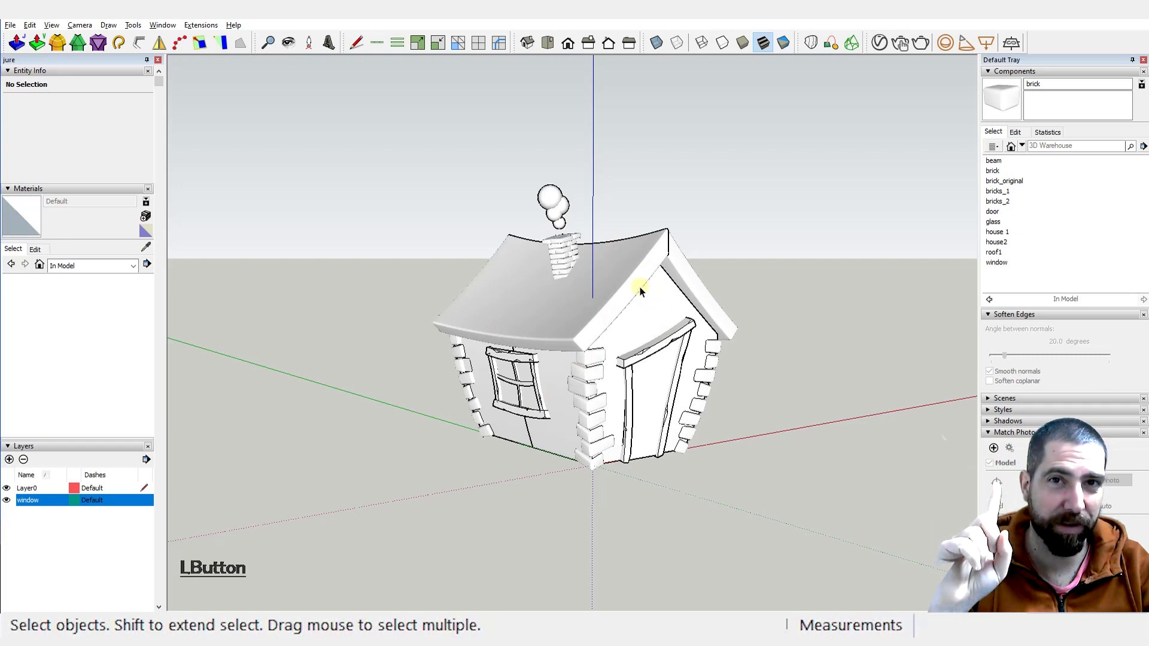
# Step: Draw a flat circle with a radius of about 617 cm on the ground in front of the house
pyautogui.scroll(-3, 640, 290)
pyautogui.moveTo(640, 290); pyautogui.dragTo(588, 405, button='middle')
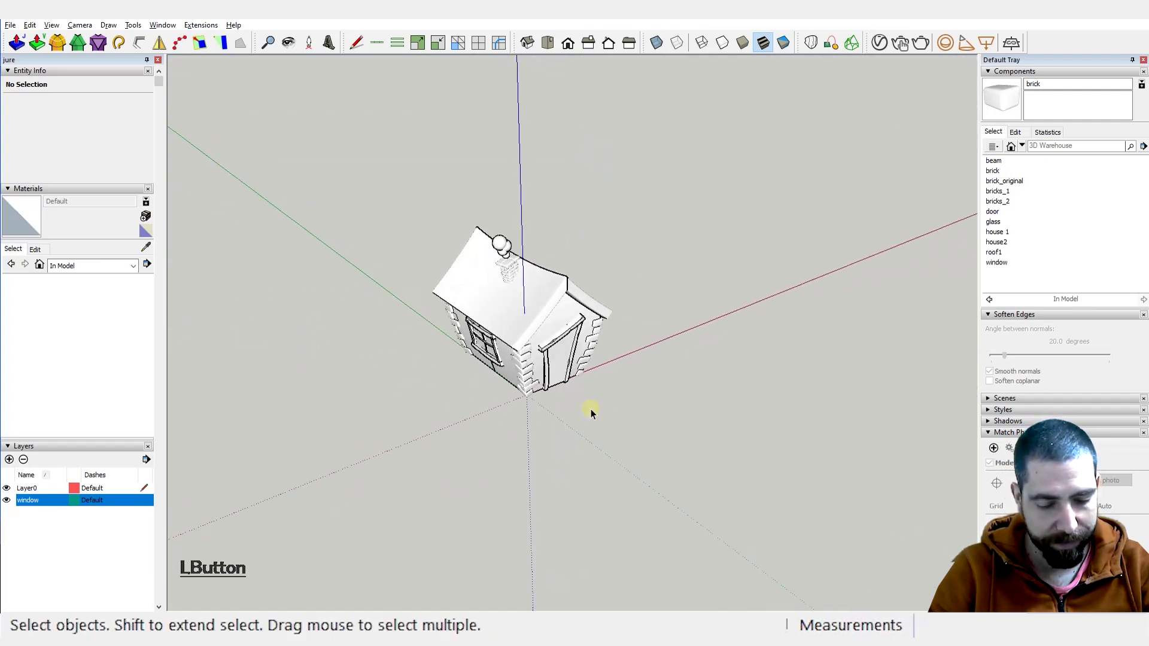
pyautogui.press('c')
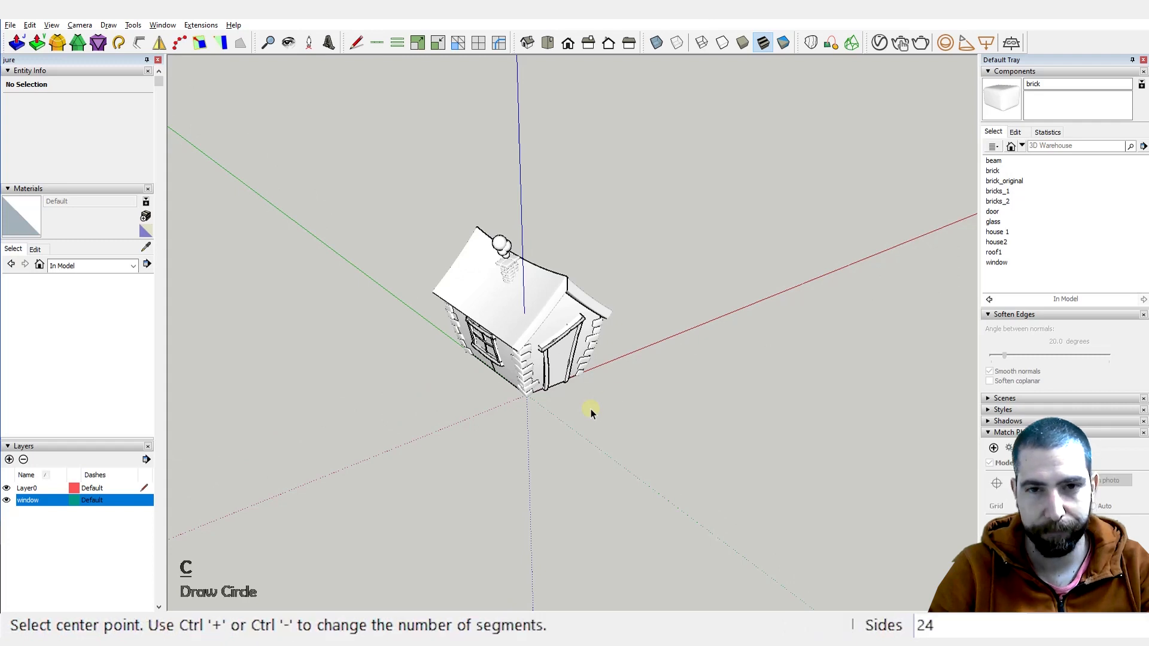
pyautogui.scroll(3, 637, 413)
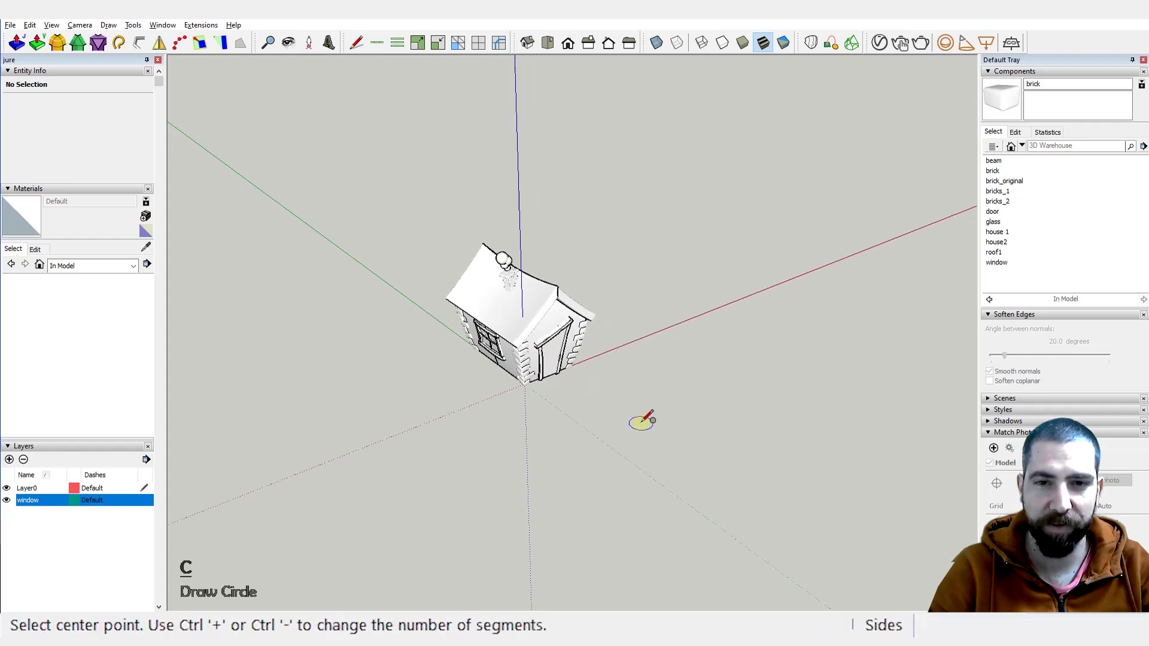
pyautogui.click(602, 404)
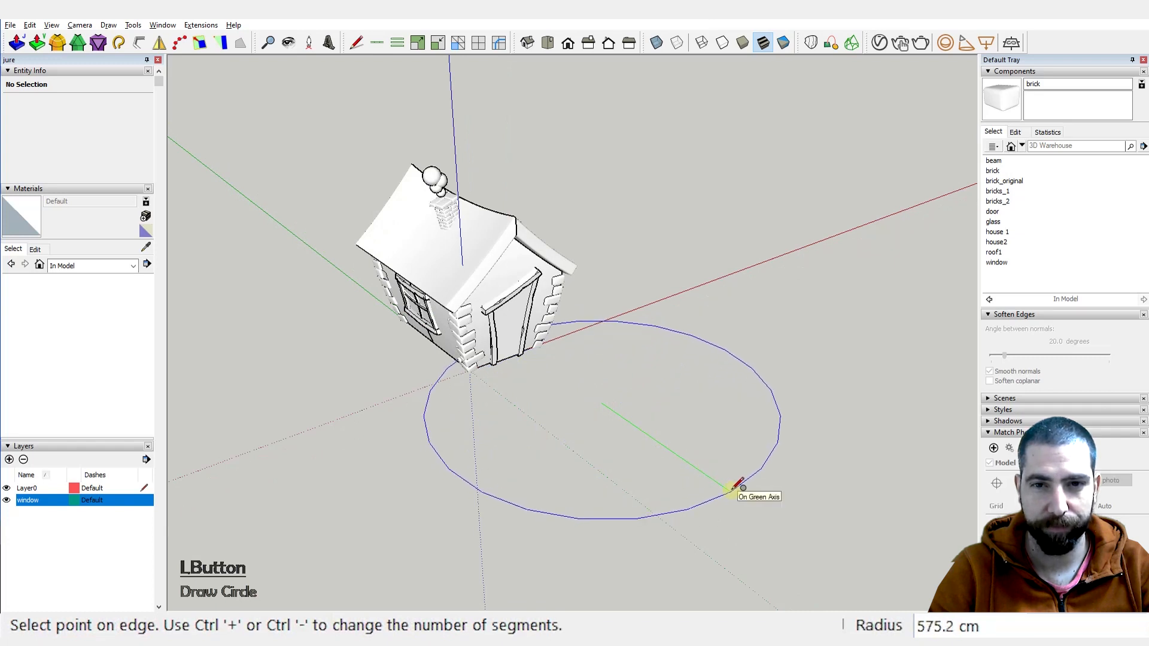
pyautogui.click(742, 498)
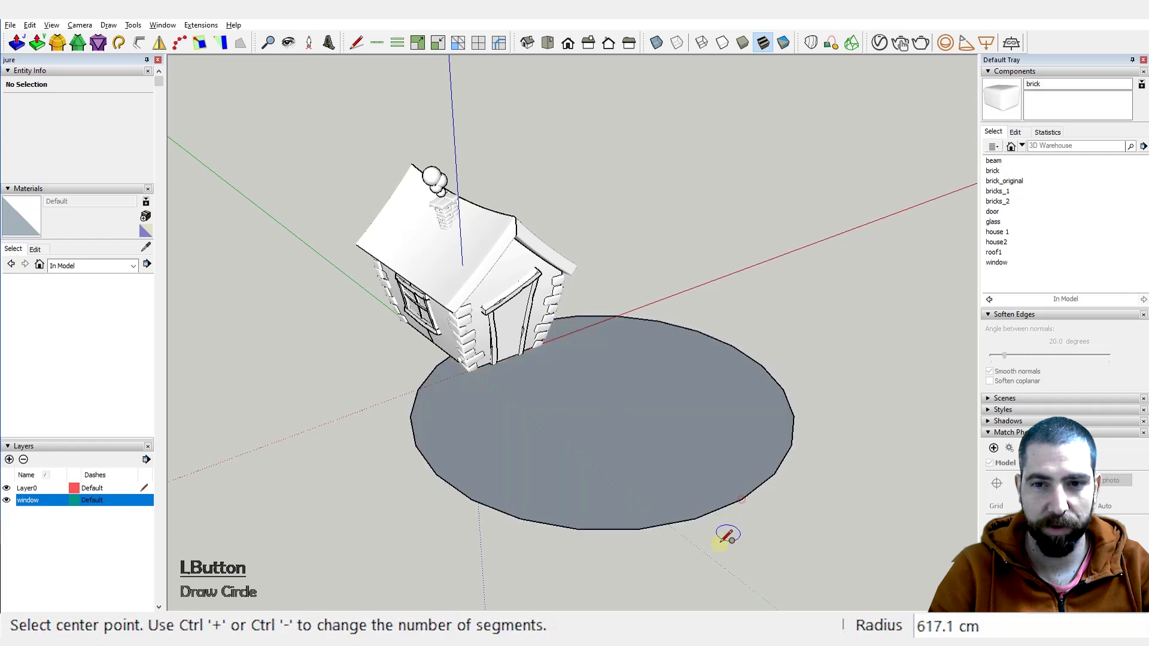
# Step: Extrude the circle straight down into a cylinder more than 7 m tall below the ground plane
pyautogui.moveTo(727, 534); pyautogui.dragTo(731, 436, button='middle')
pyautogui.press('p')
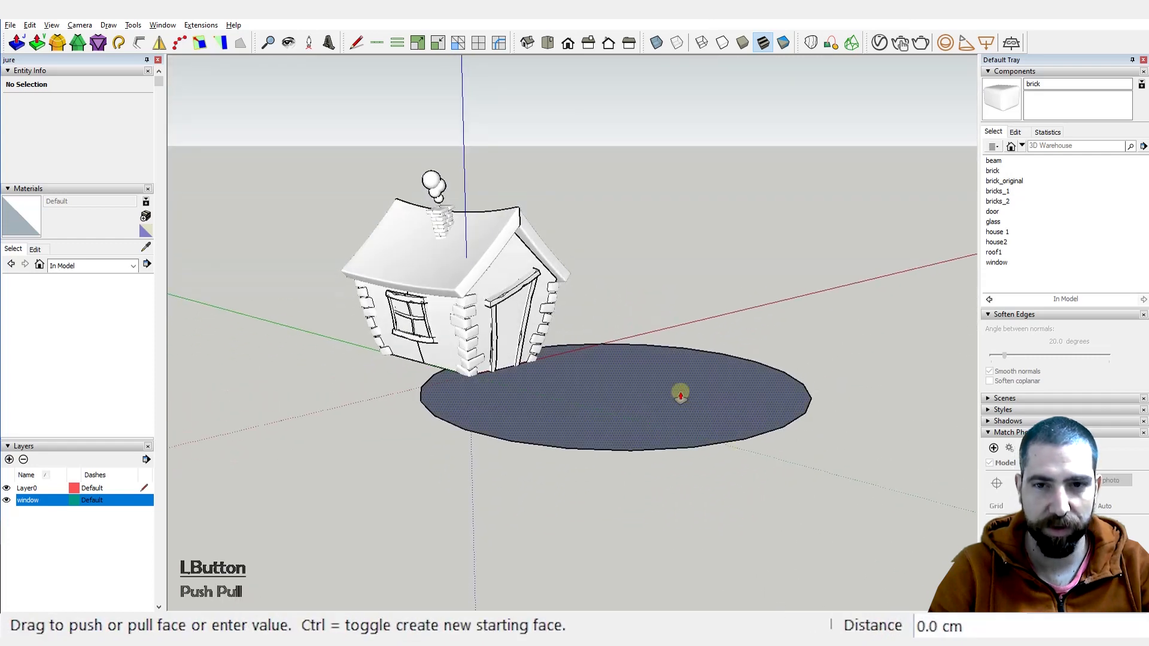
pyautogui.click(680, 395)
pyautogui.moveTo(679, 389); pyautogui.dragTo(681, 318, button='middle')
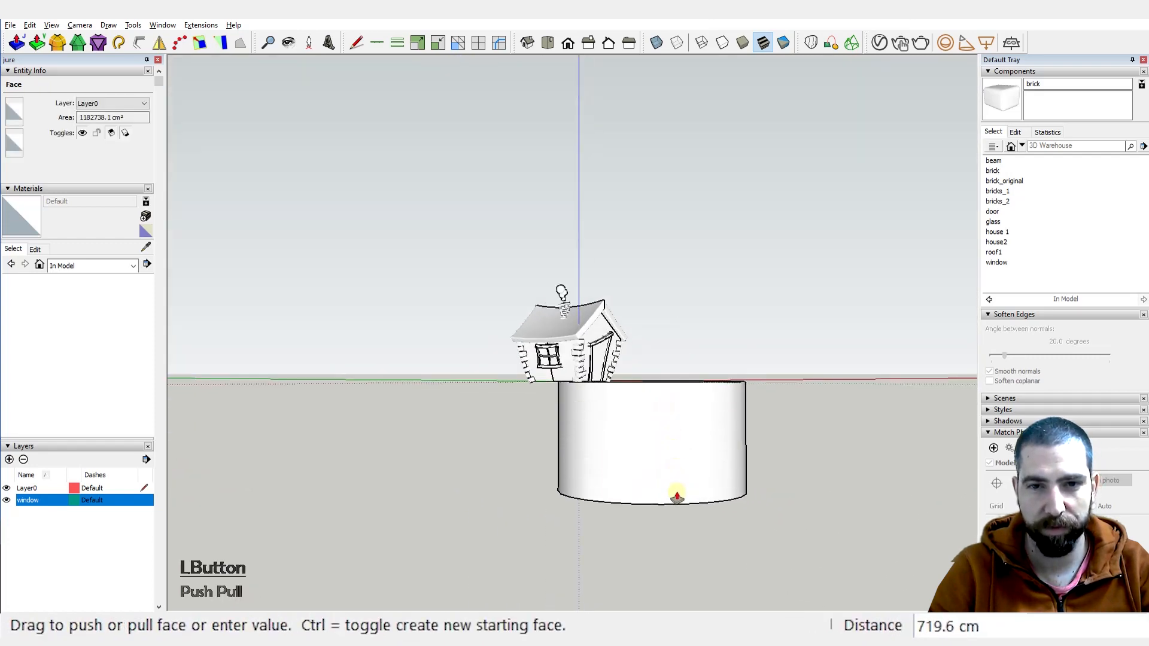
pyautogui.click(680, 516)
# Step: Select the entire cylinder and move it about 513 cm along the green axis, away from the house
pyautogui.moveTo(680, 513); pyautogui.dragTo(687, 389, button='middle')
pyautogui.scroll(2, 688, 416)
pyautogui.press('space')
pyautogui.click(706, 402)
pyautogui.tripleClick(655, 372)
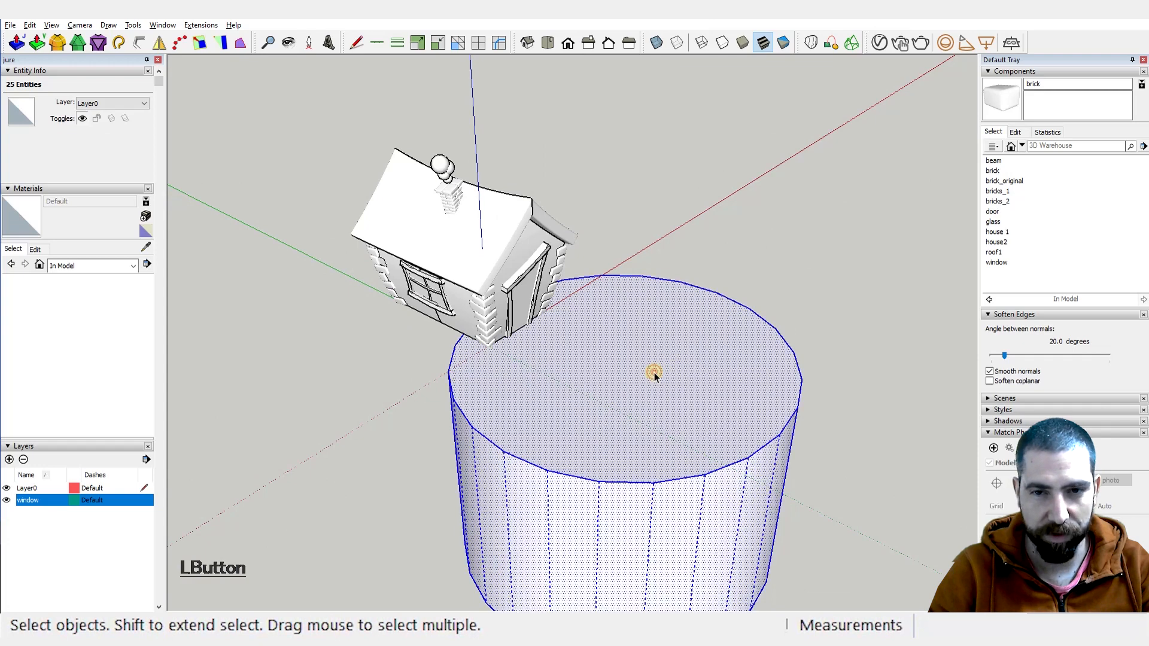
pyautogui.hotkey('ctrl', 'shift', 'x')
pyautogui.click(623, 346)
pyautogui.press('ctrl')
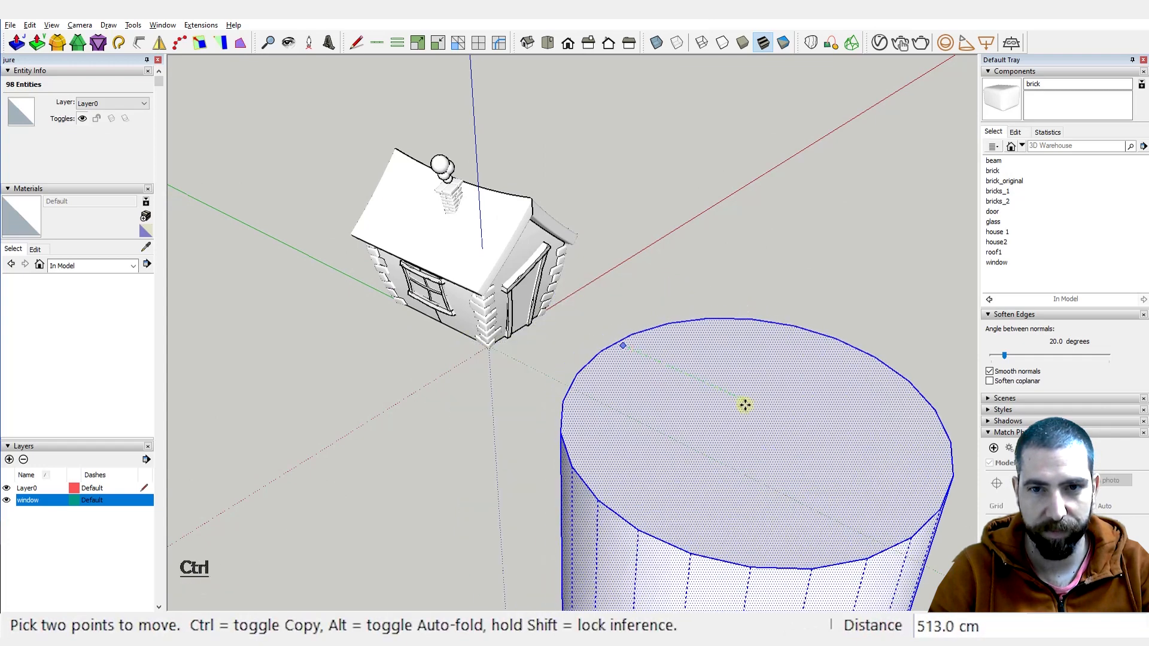
pyautogui.click(744, 405)
pyautogui.scroll(-3, 744, 403)
pyautogui.scroll(3, 600, 353)
pyautogui.press('ctrl')
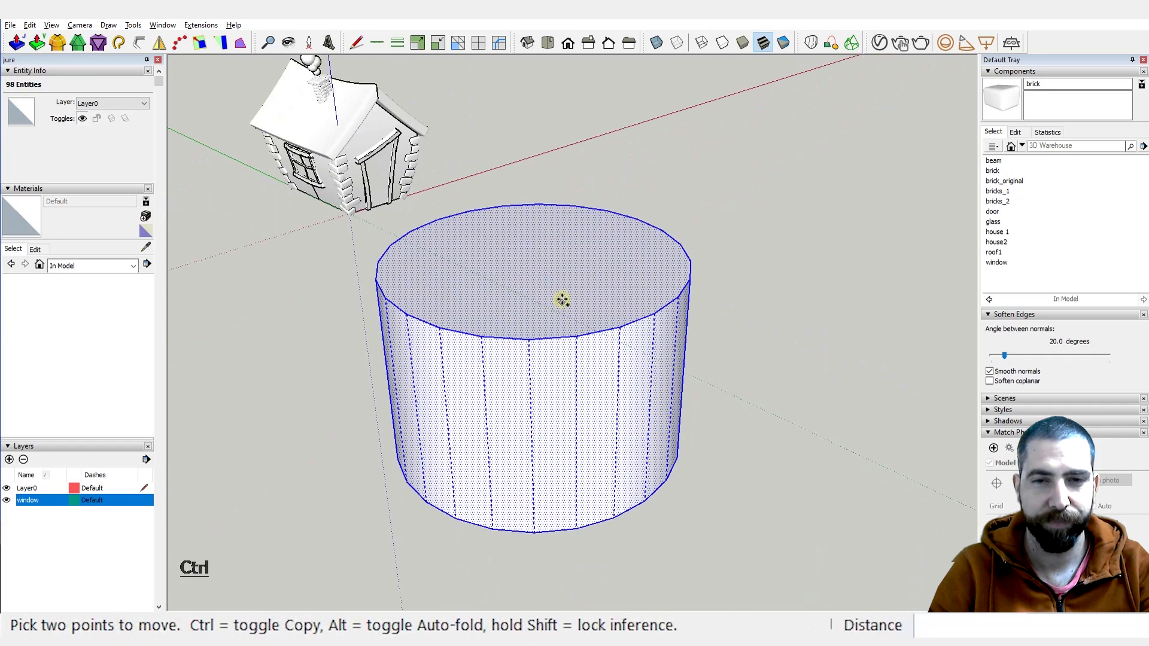
# Step: Select the cylinder's top face and set up a FredoCorner rounding of its rim with a 50 cm offset
pyautogui.press('space')
pyautogui.click(564, 287)
pyautogui.moveTo(566, 287); pyautogui.dragTo(598, 290, button='middle')
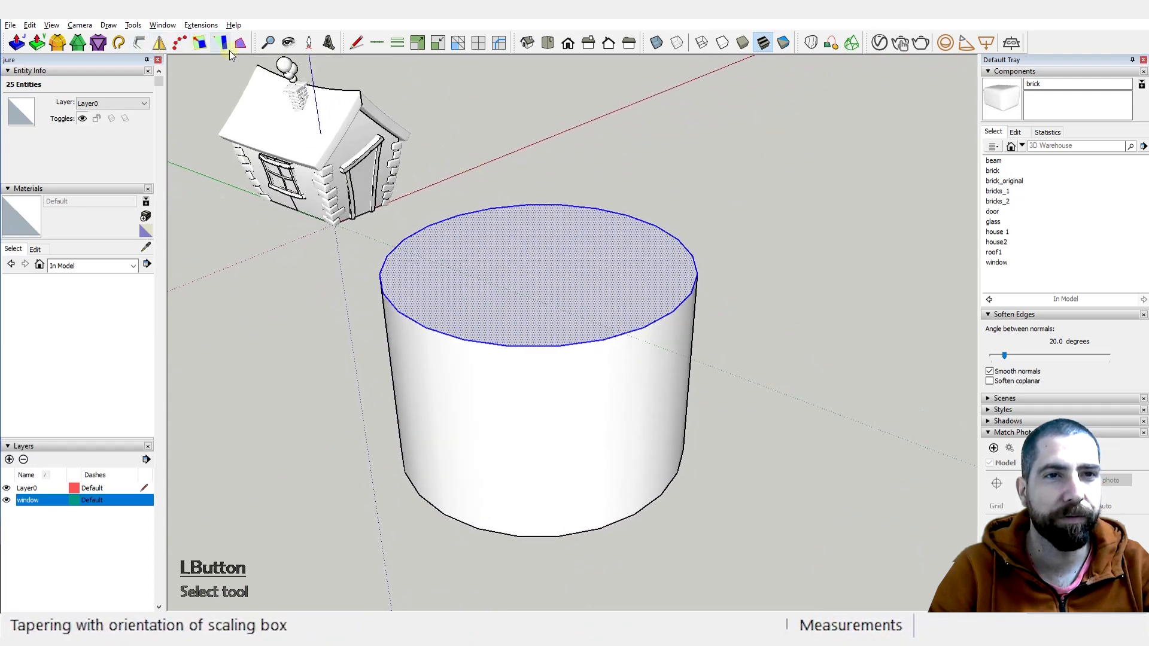
pyautogui.click(58, 44)
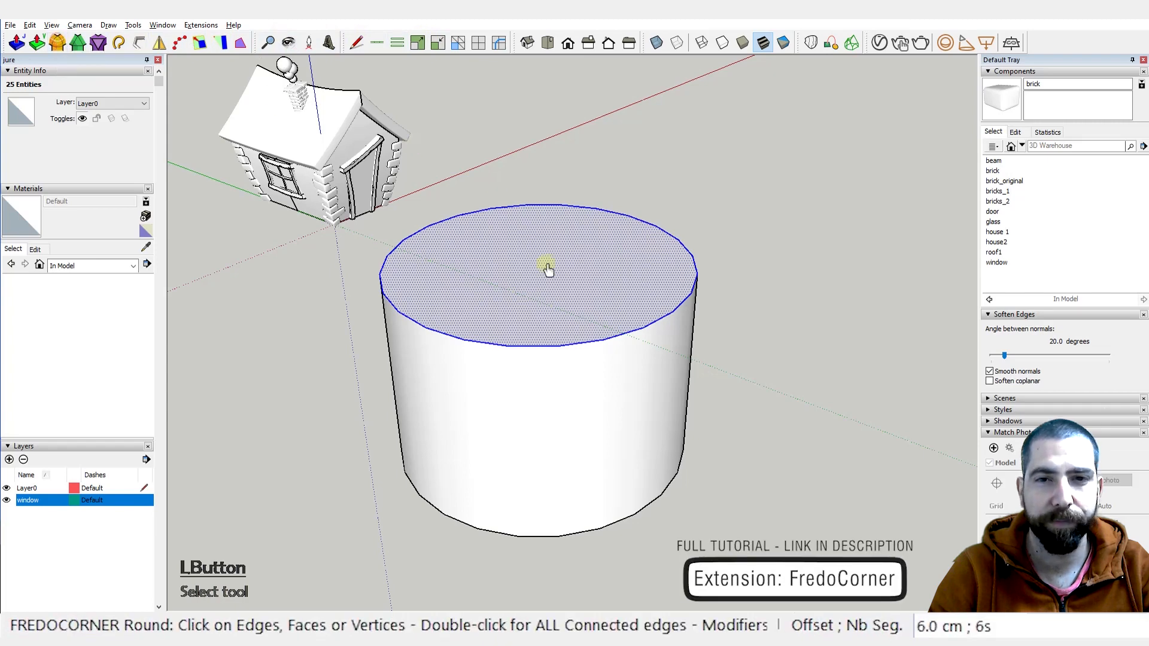
pyautogui.moveTo(569, 281); pyautogui.dragTo(592, 236, button='middle')
pyautogui.scroll(4, 618, 300)
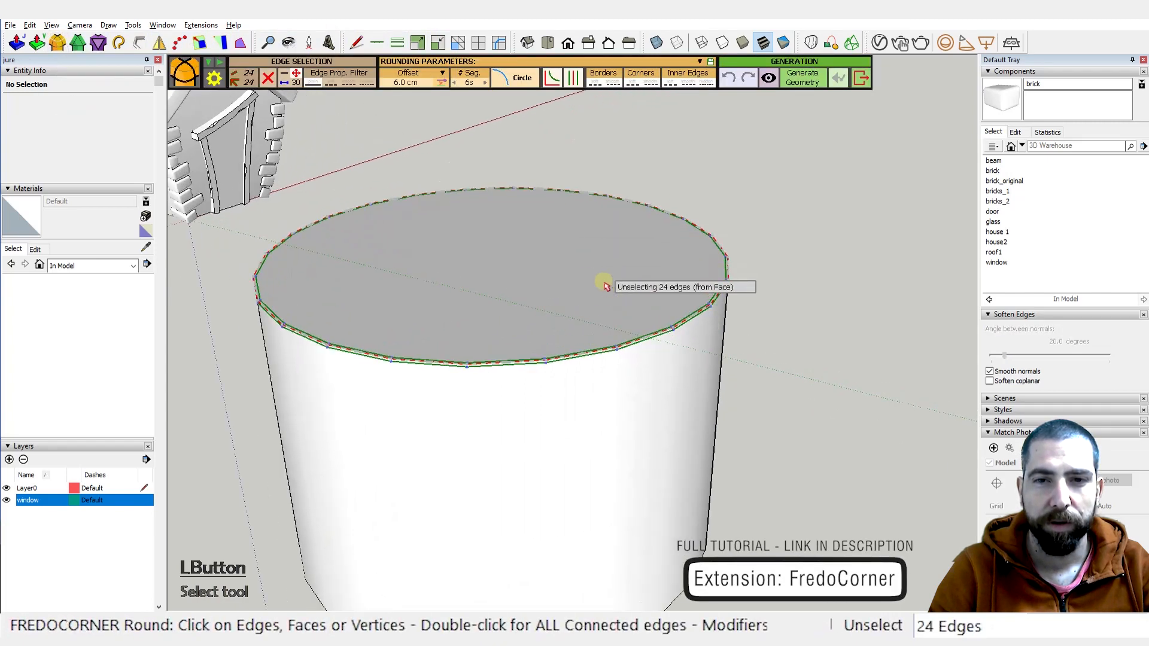
pyautogui.moveTo(605, 285); pyautogui.dragTo(681, 323, button='middle')
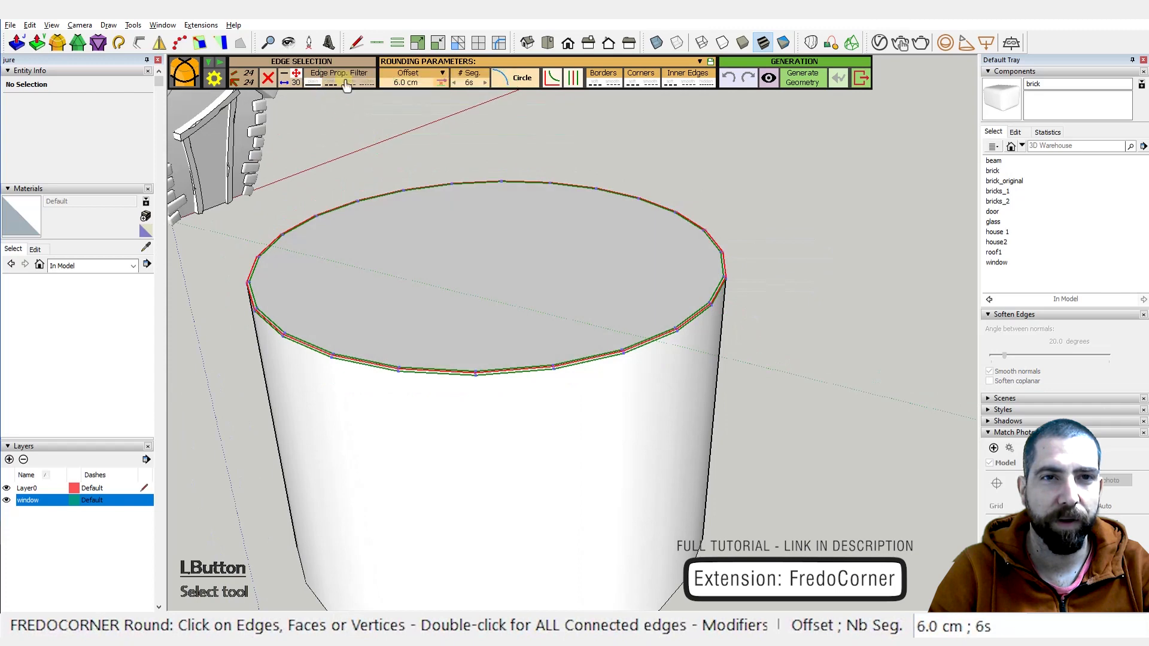
pyautogui.click(405, 86)
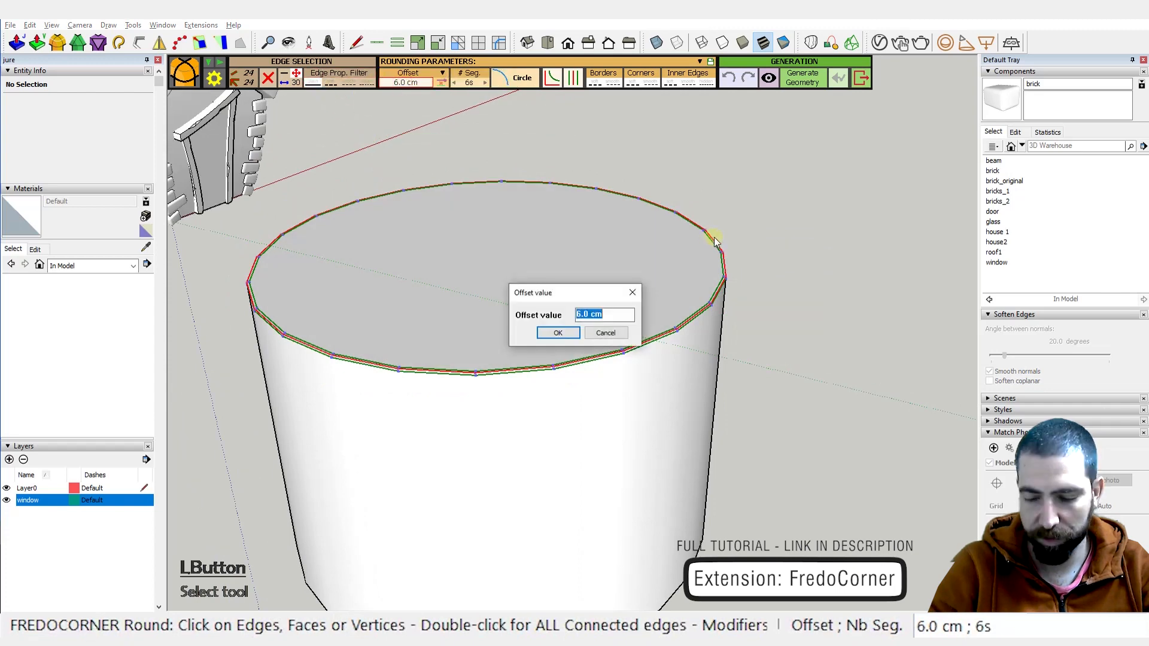
pyautogui.write('50')
pyautogui.press('Return')
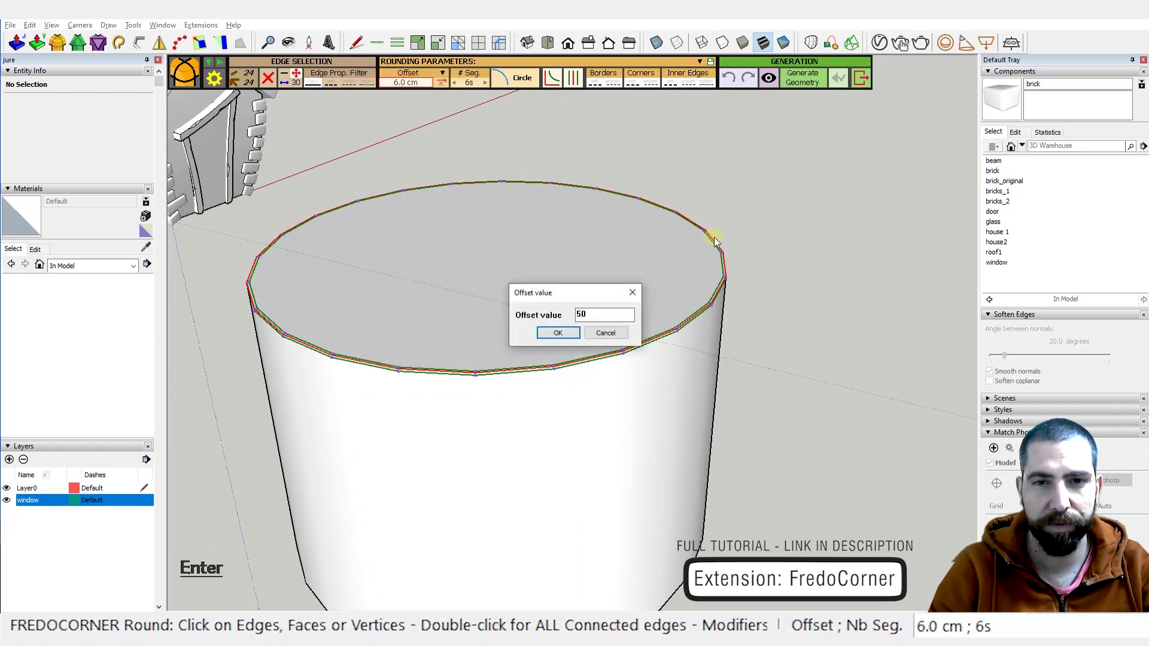
# Step: Set the rounding to a 70 cm offset with 8 segments and generate the rounded top rim of the cylinder
pyautogui.moveTo(596, 366); pyautogui.dragTo(632, 342, button='middle')
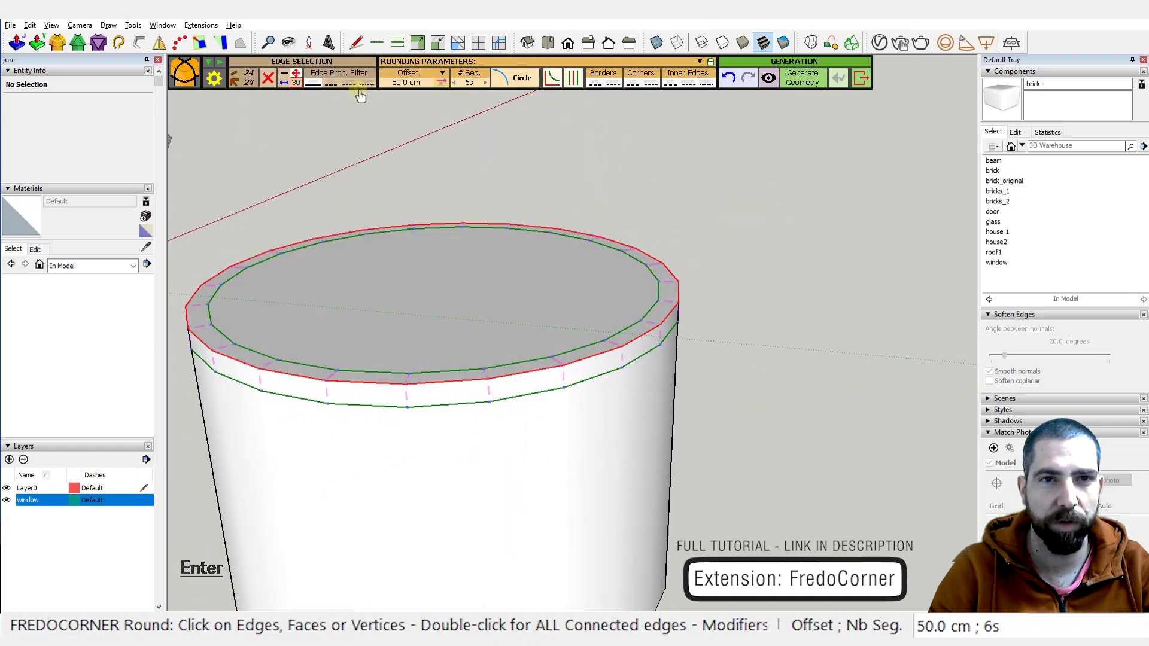
pyautogui.click(405, 83)
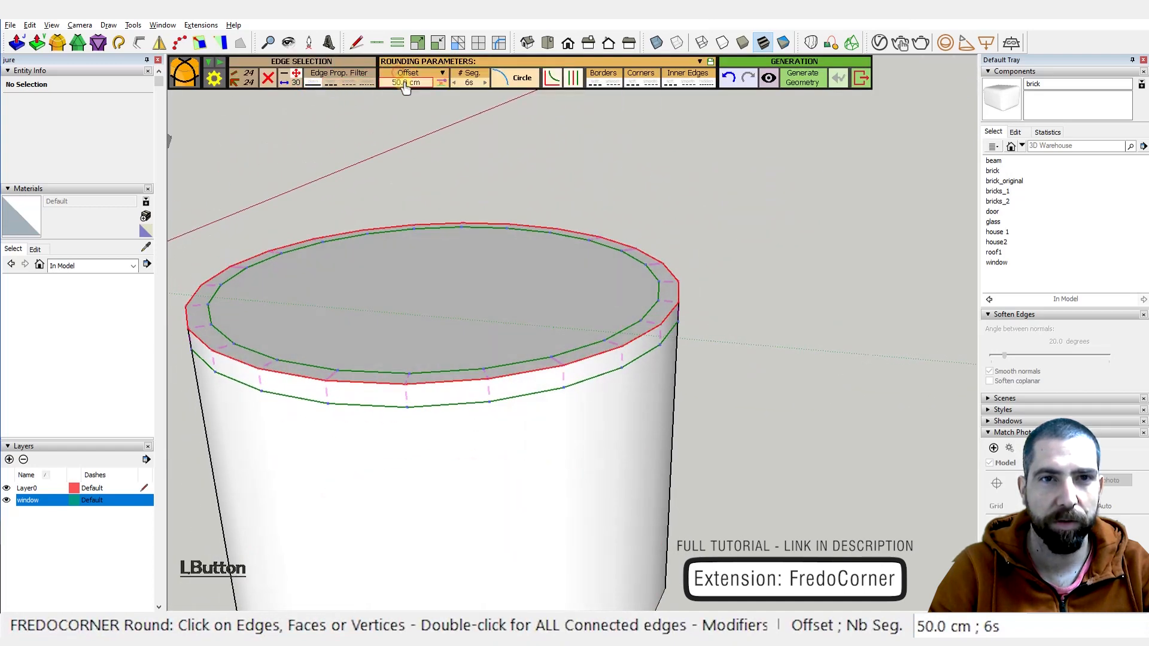
pyautogui.write('70')
pyautogui.press('Return')
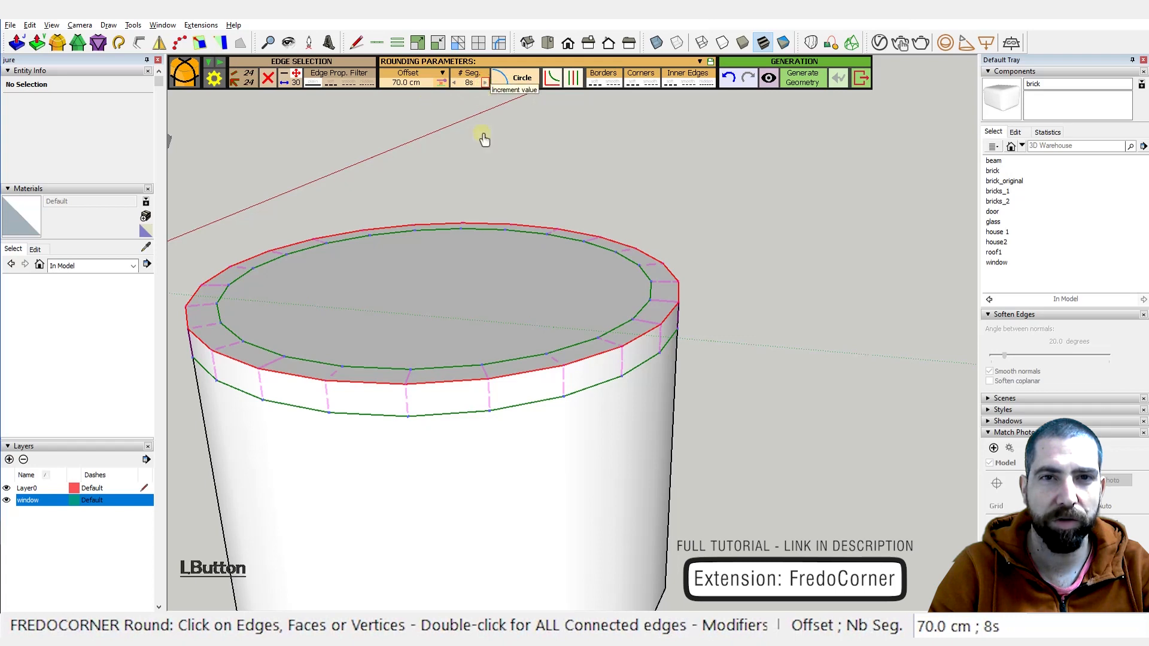
pyautogui.press('Return')
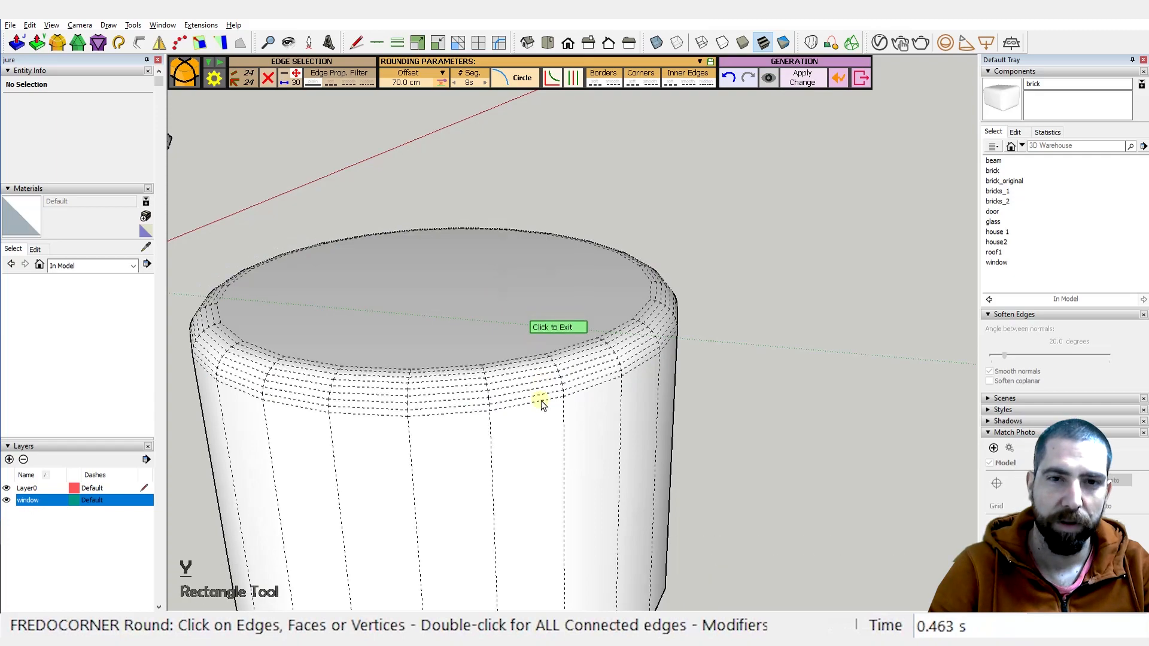
pyautogui.moveTo(541, 400); pyautogui.dragTo(725, 311, button='middle')
pyautogui.scroll(2, 508, 386)
pyautogui.click(513, 395)
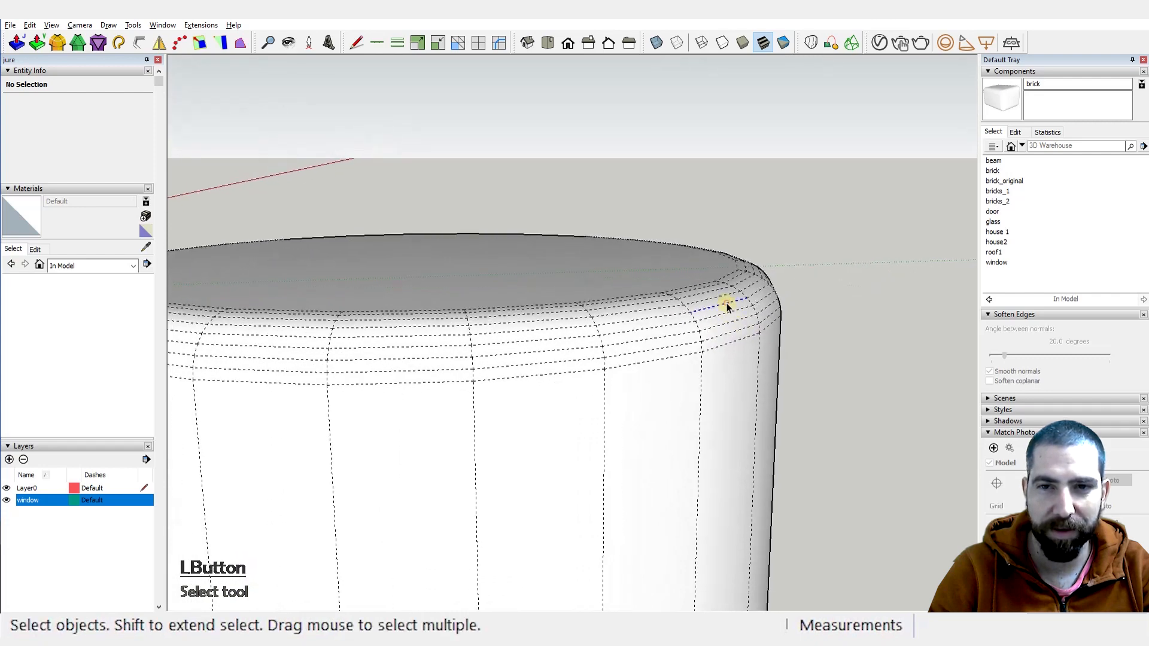
# Step: Select a complete edge loop midway around the rounded rim and copy it vertically, first by 100 cm and then higher above the cylinder
pyautogui.click(726, 302)
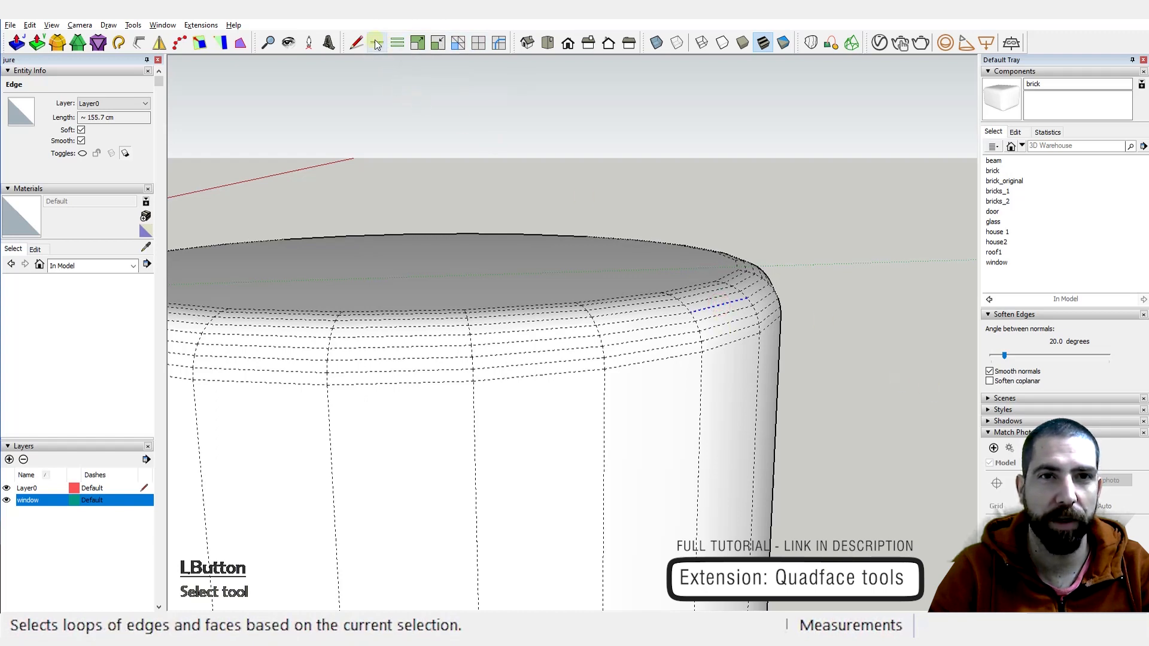
pyautogui.moveTo(590, 308); pyautogui.dragTo(746, 317, button='middle')
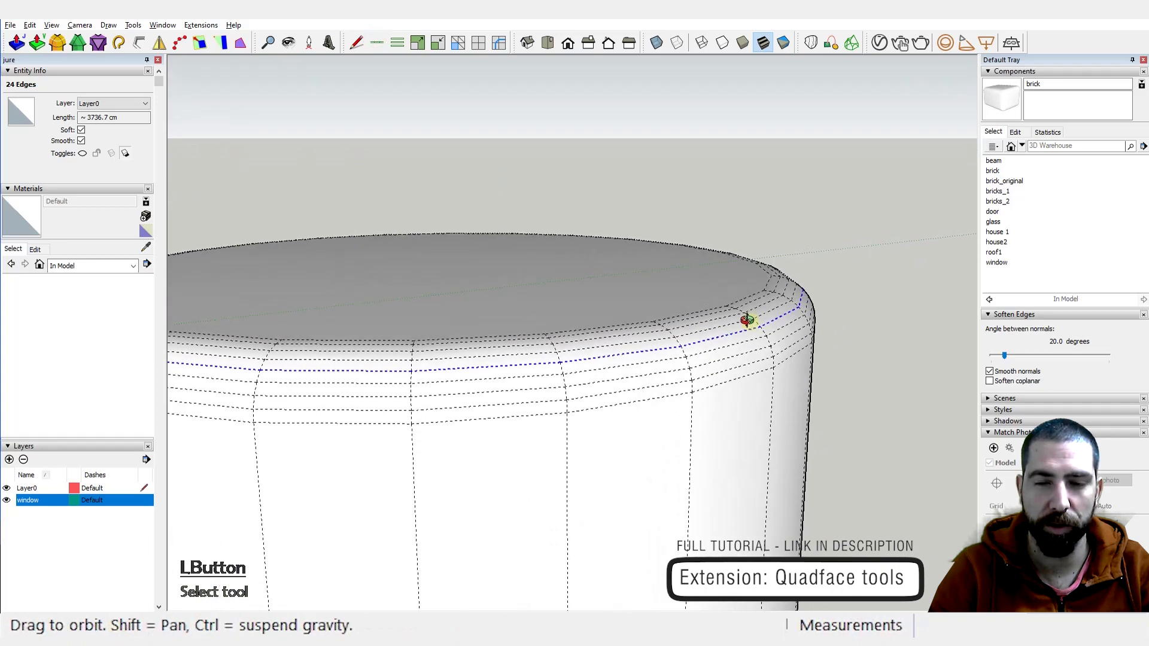
pyautogui.press('m')
pyautogui.click(800, 304)
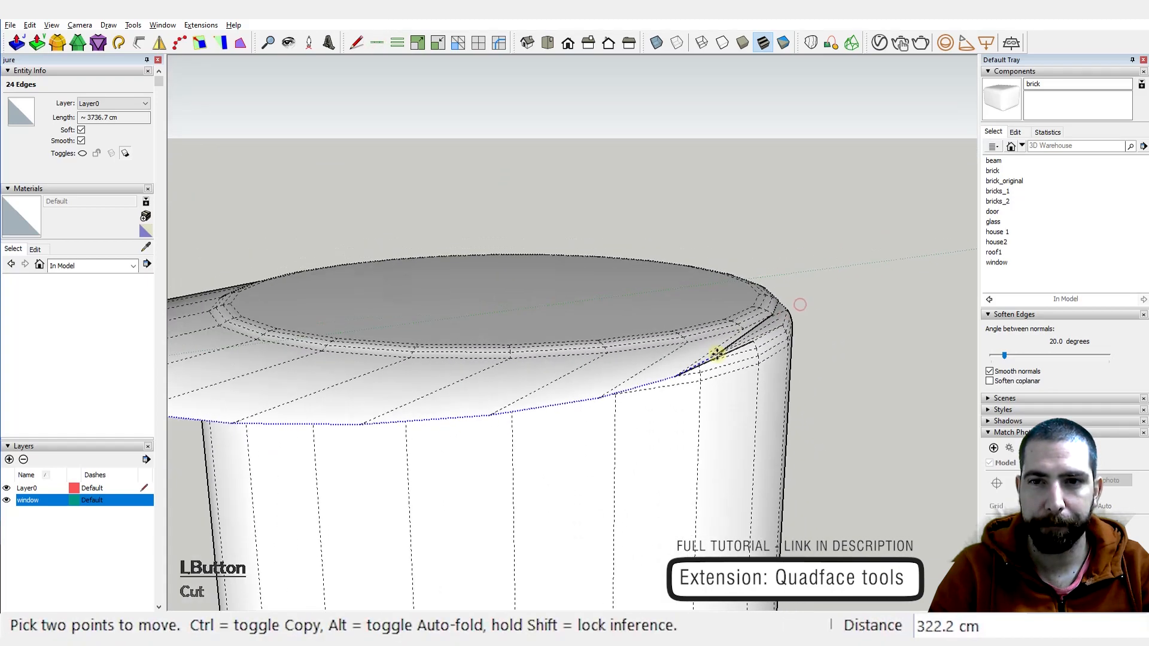
pyautogui.scroll(-2, 716, 354)
pyautogui.moveTo(716, 354); pyautogui.dragTo(728, 292, button='middle')
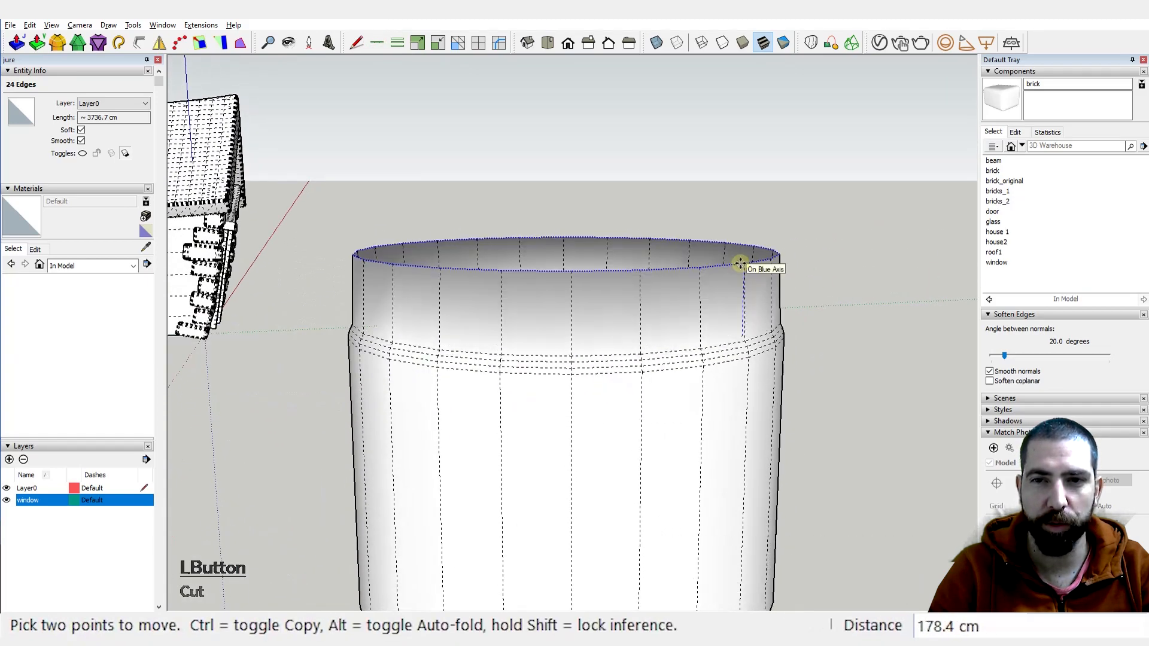
pyautogui.press('ctrl')
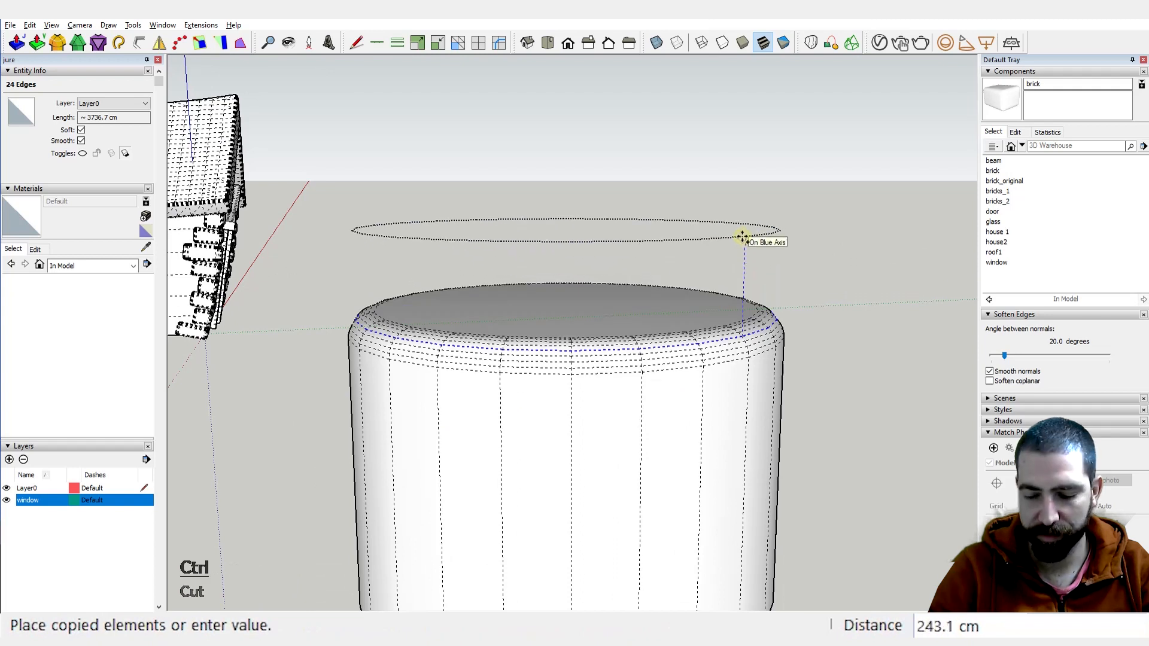
pyautogui.write('1')
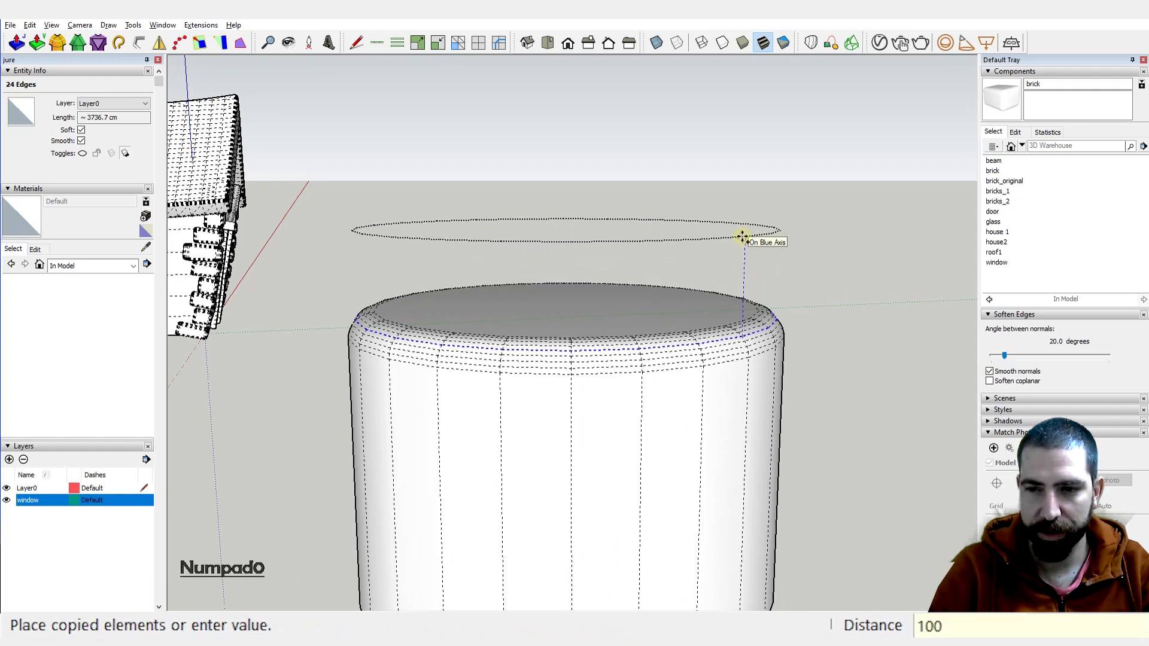
pyautogui.write('00')
pyautogui.press('Return')
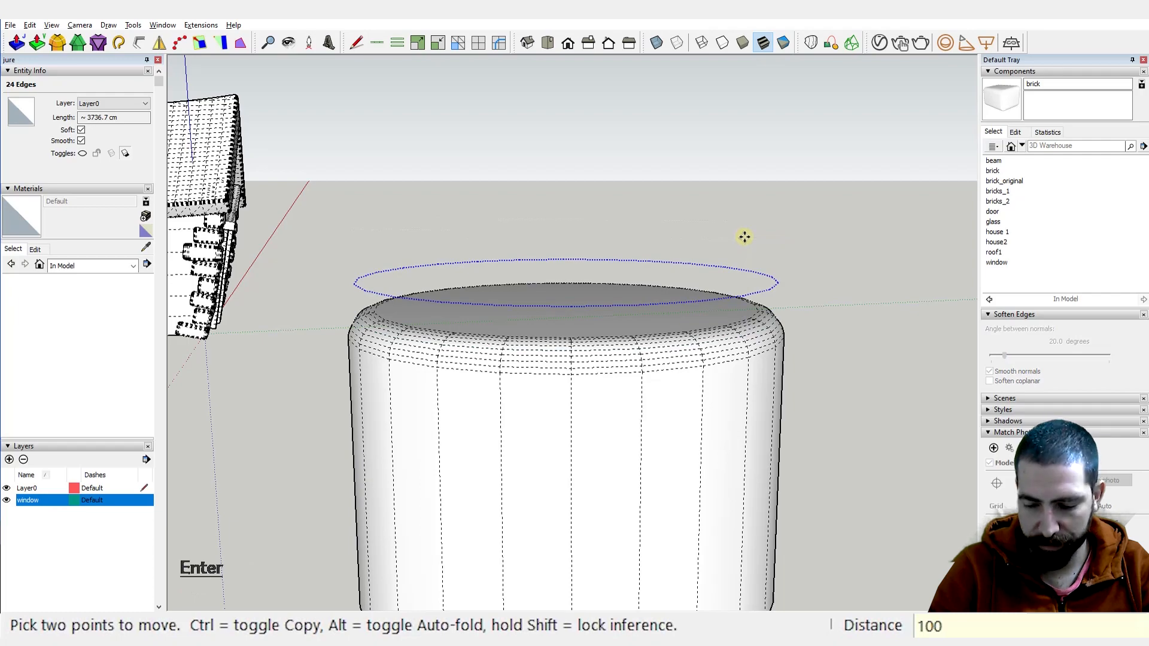
pyautogui.press('Return')
pyautogui.scroll(-3, 658, 455)
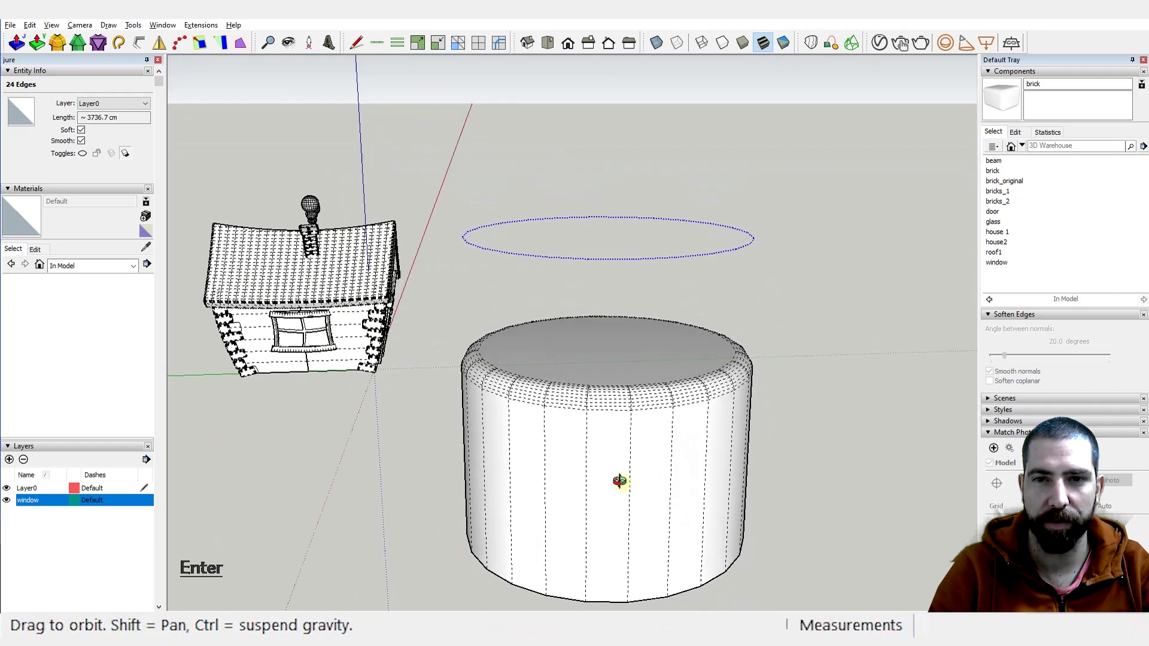
# Step: Measure the vertical distance from the raised edge loop down to its original position on the rounded rim
pyautogui.scroll(5, 692, 379)
pyautogui.moveTo(710, 379); pyautogui.dragTo(776, 363, button='middle')
pyautogui.press('space')
pyautogui.scroll(-2, 771, 361)
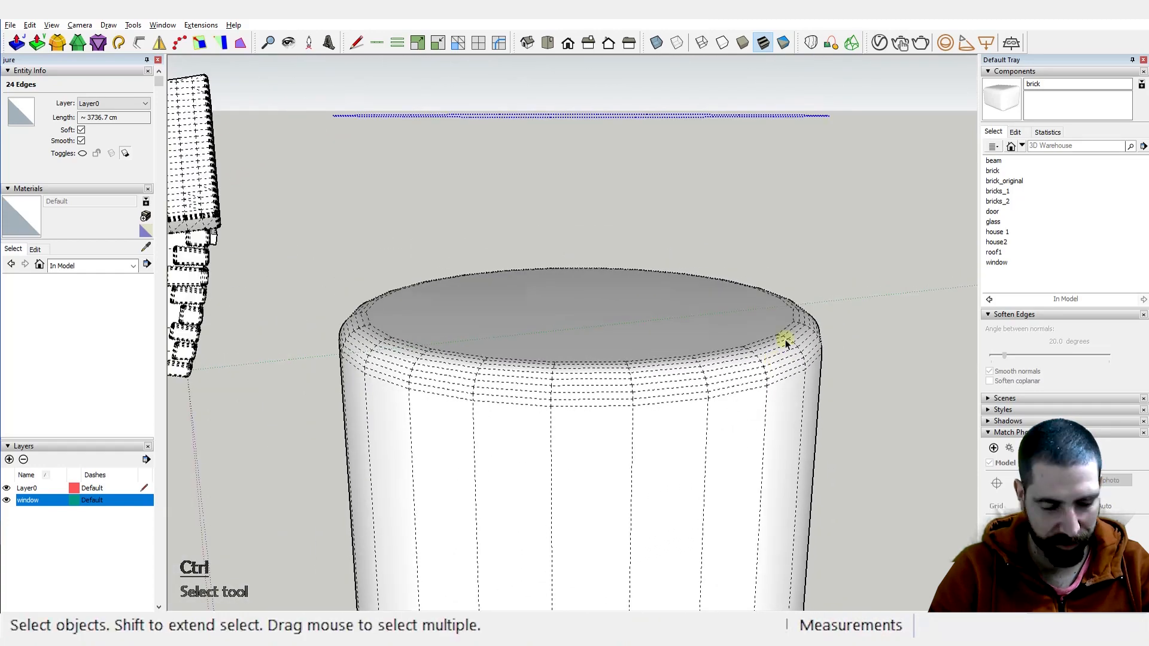
pyautogui.press('m')
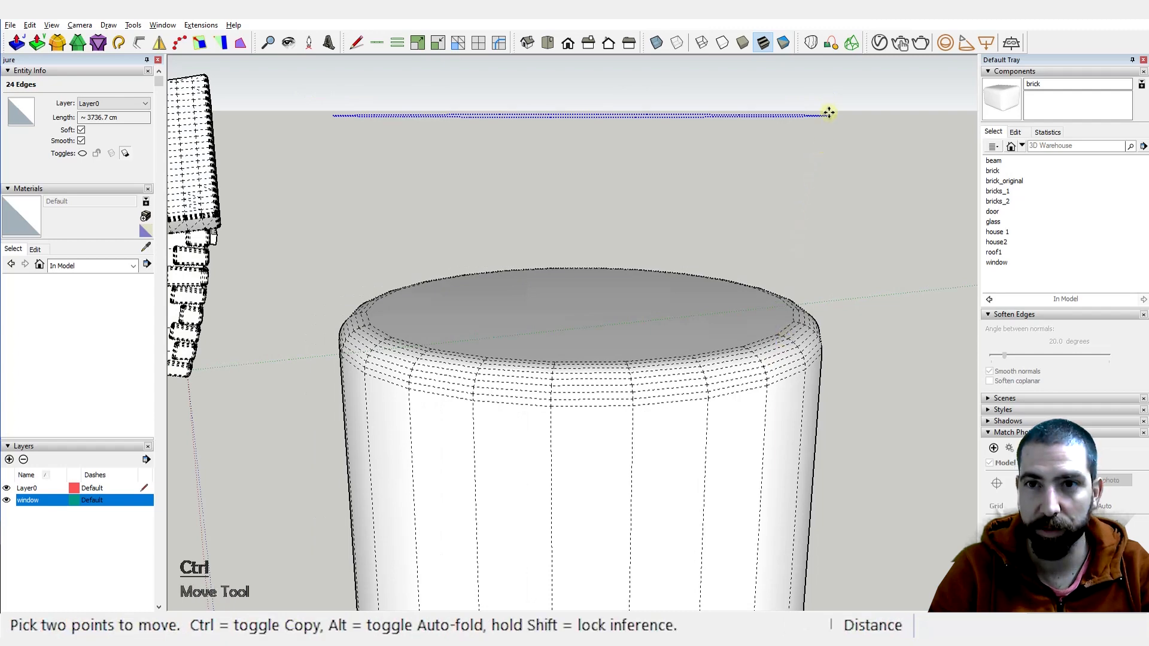
pyautogui.click(826, 117)
pyautogui.press('shift')
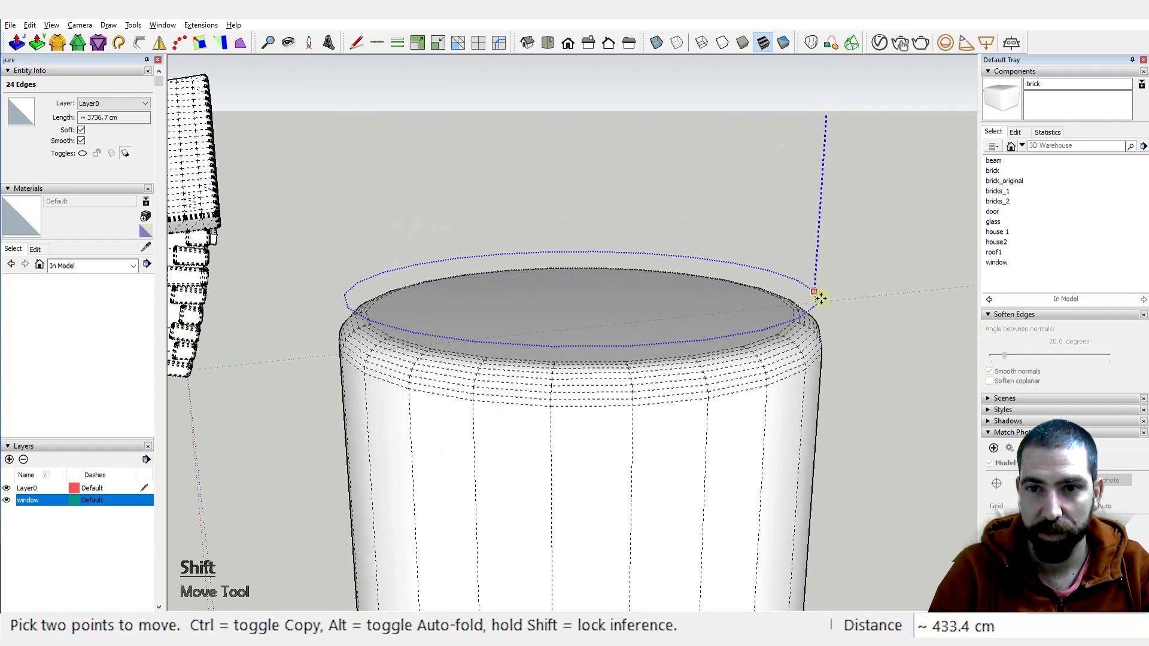
pyautogui.scroll(4, 816, 347)
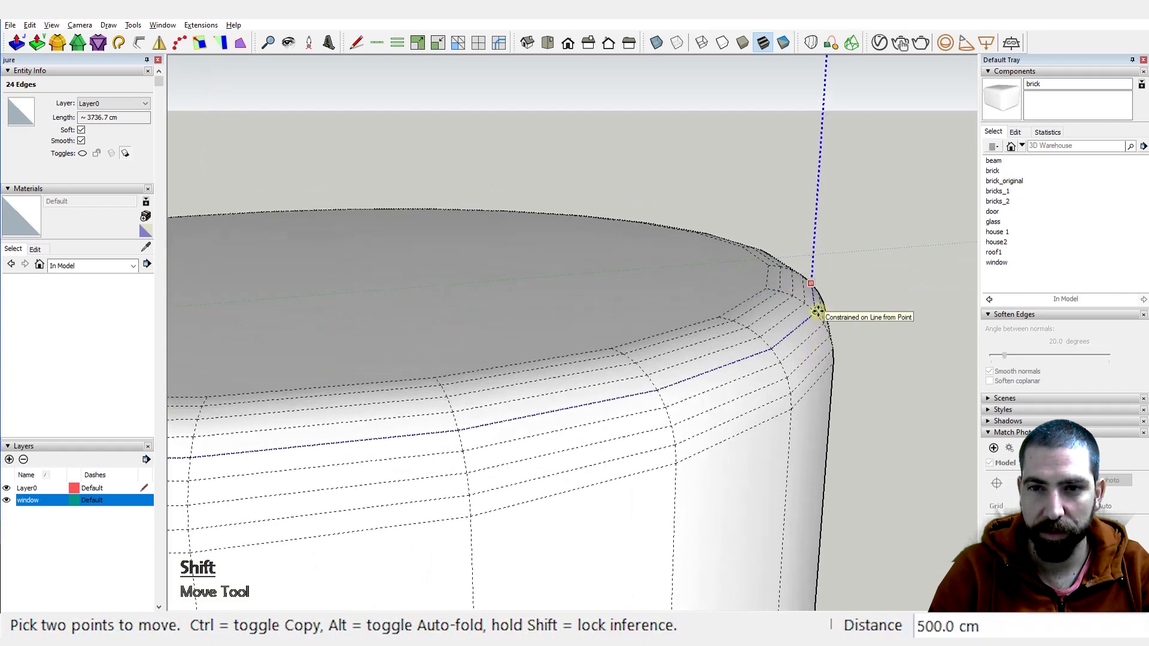
pyautogui.press('Escape')
pyautogui.press('ctrl')
pyautogui.press('space')
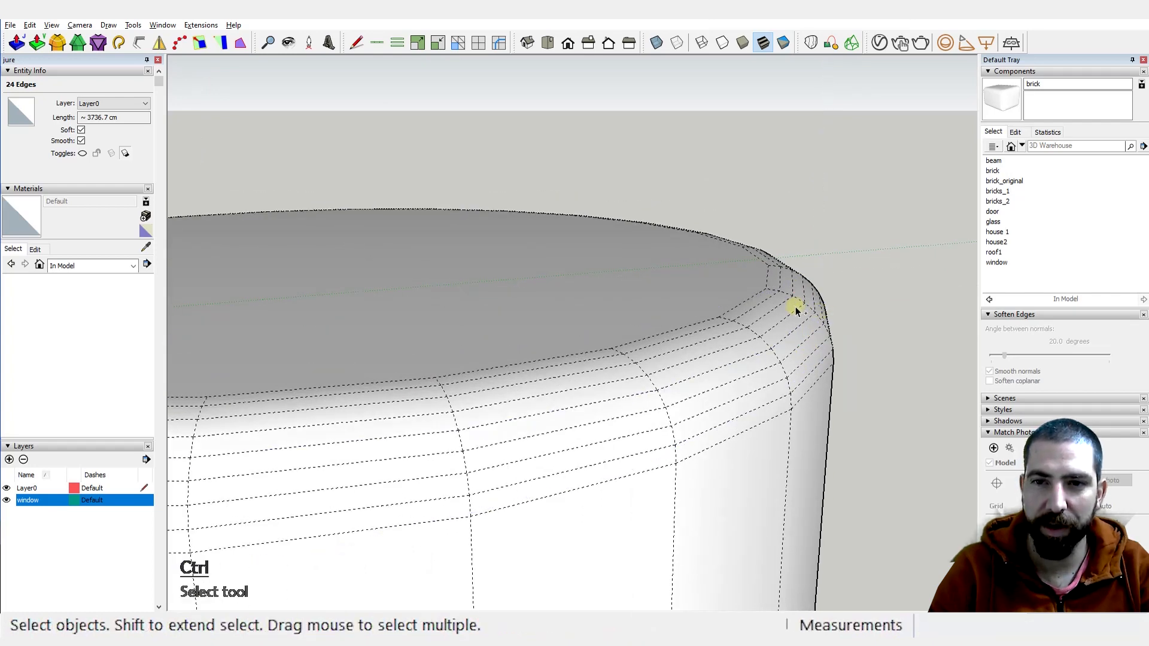
# Step: Select one short vertical edge within the rounded rim, extend the selection to its full ring and delete it
pyautogui.click(796, 314)
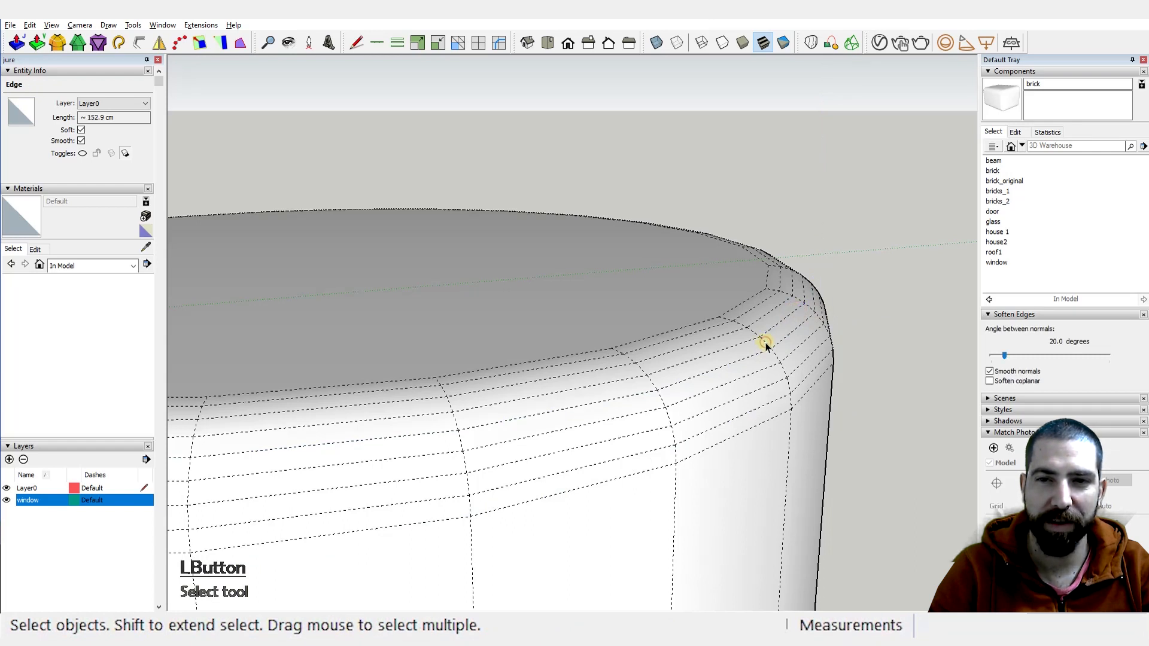
pyautogui.click(400, 47)
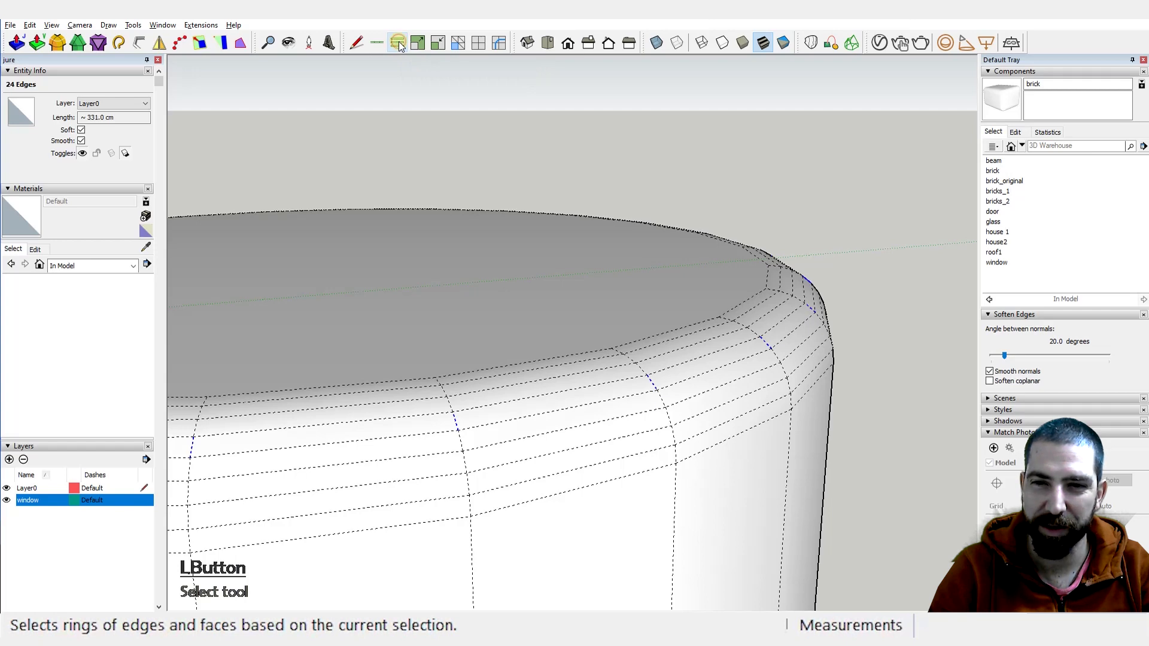
pyautogui.scroll(-3, 744, 252)
pyautogui.moveTo(744, 252); pyautogui.dragTo(748, 355, button='middle')
pyautogui.press('Delete')
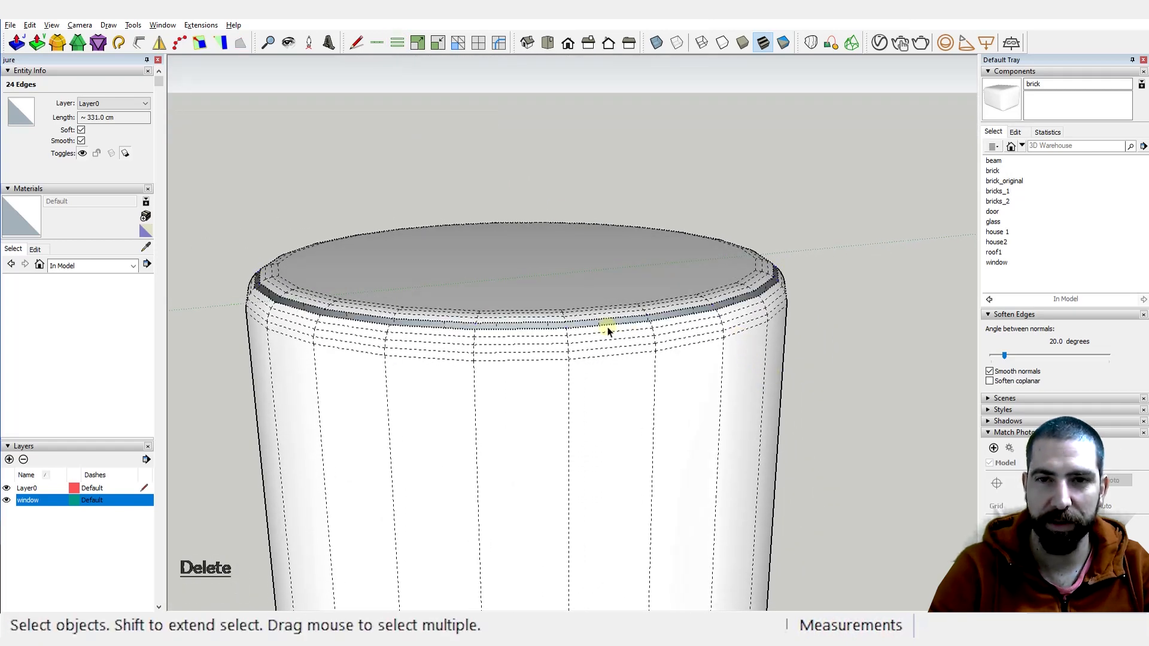
# Step: Delete the top cap that is now separated from the cylinder, including the inner part of the rounding
pyautogui.click(593, 258)
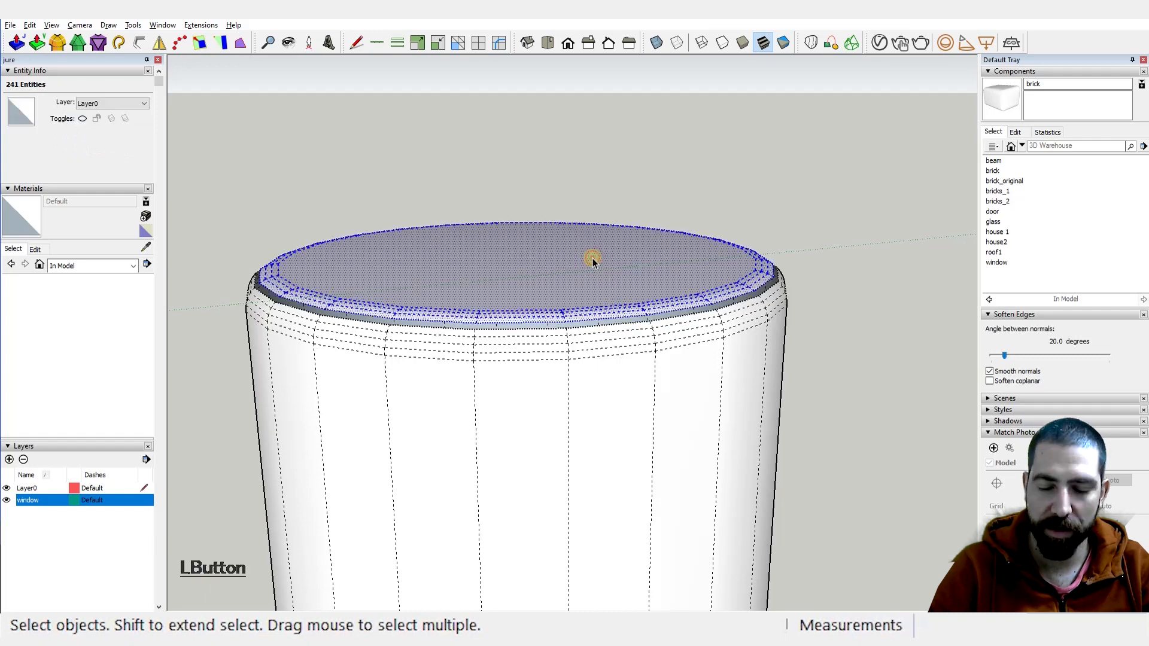
pyautogui.press('Delete')
pyautogui.moveTo(654, 353); pyautogui.dragTo(681, 348, button='middle')
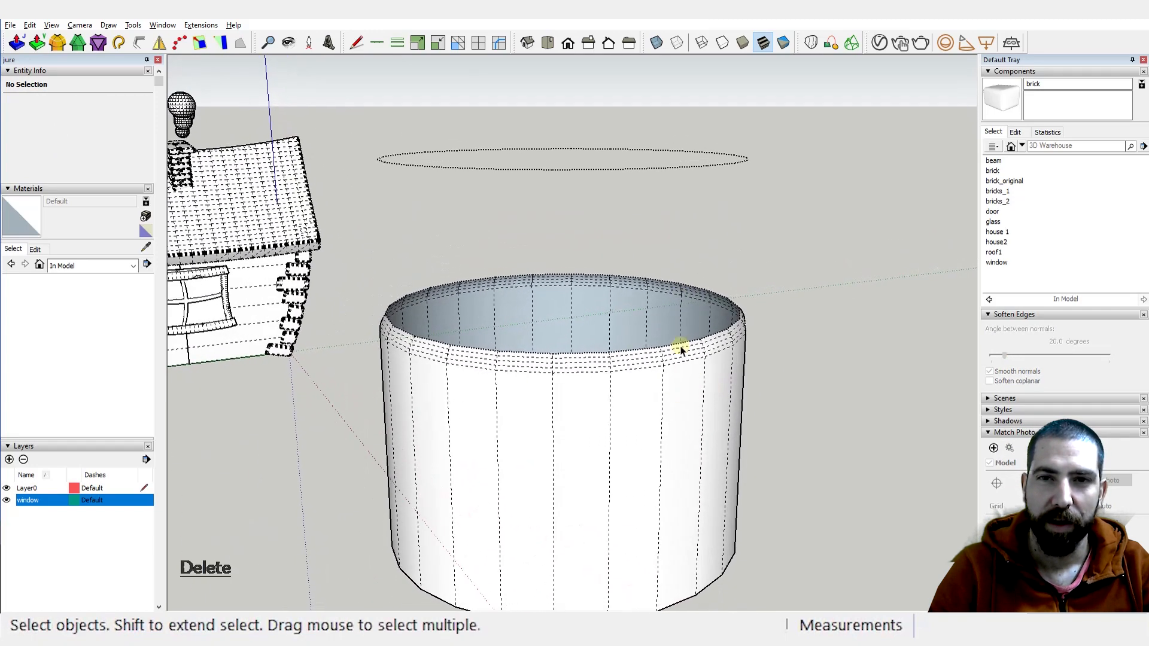
# Step: Select the complete edge loop floating above the cylinder and unhide its edges
pyautogui.click(698, 166)
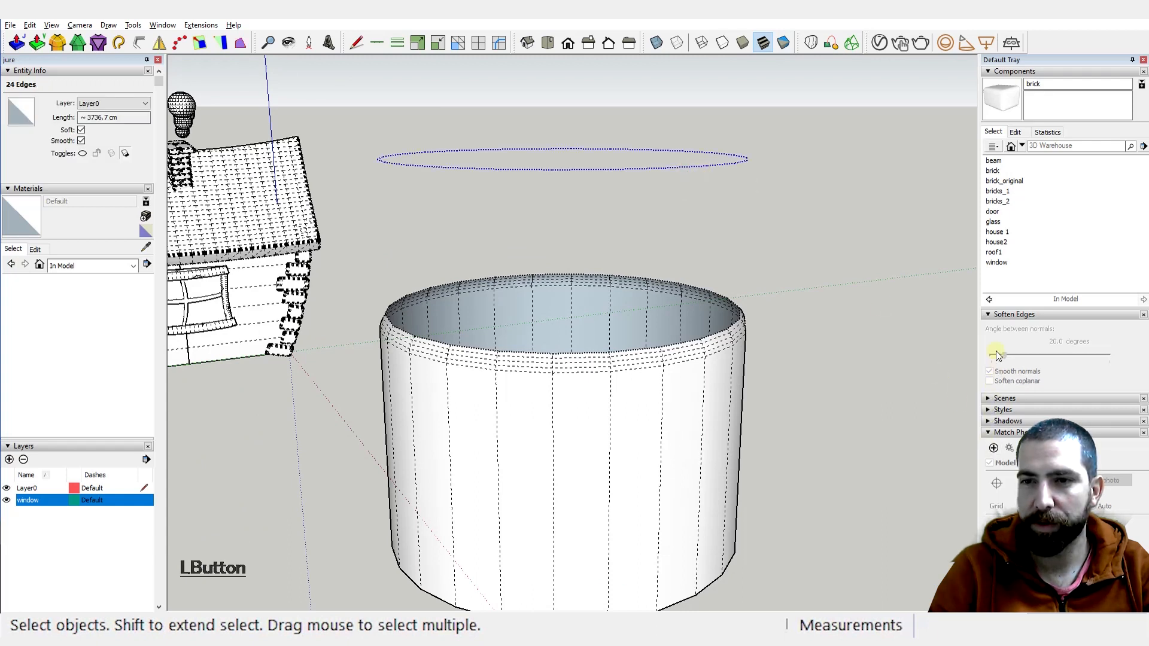
pyautogui.rightClick(665, 169)
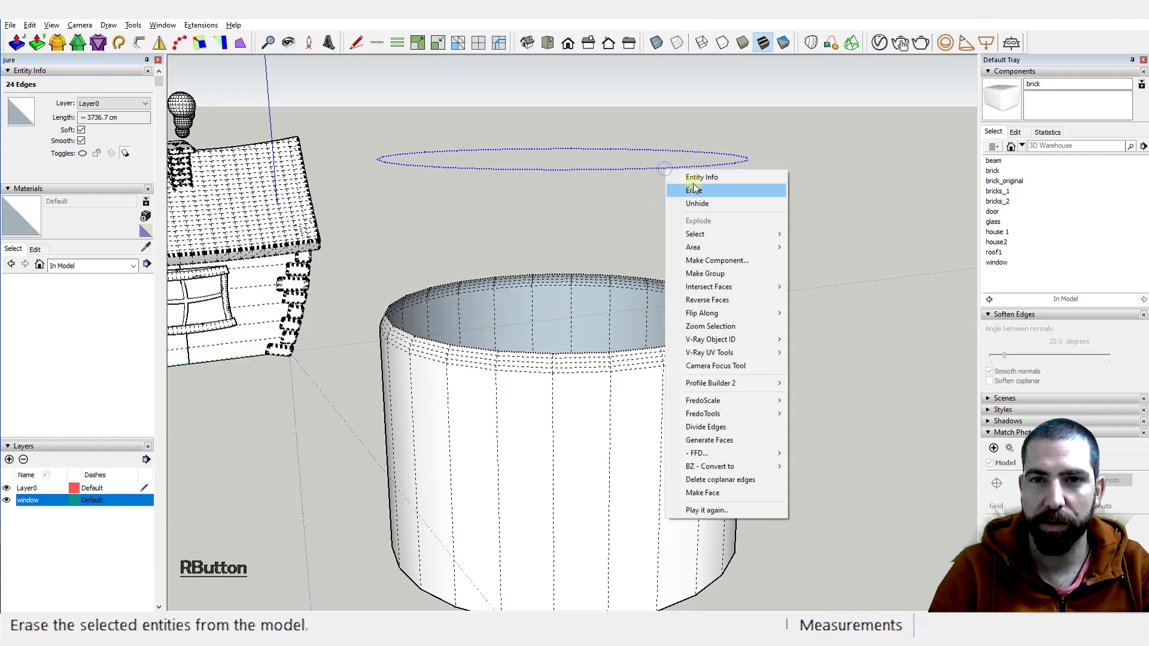
pyautogui.click(710, 204)
pyautogui.moveTo(712, 226); pyautogui.dragTo(690, 279, button='middle')
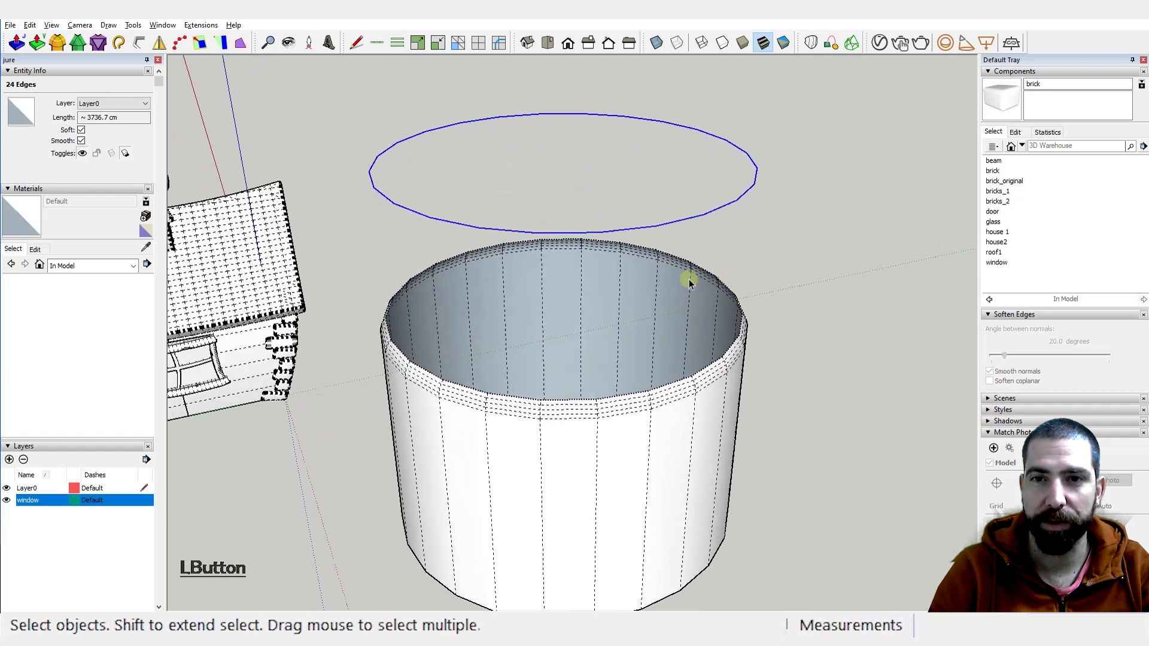
pyautogui.moveTo(722, 206); pyautogui.dragTo(727, 193, button='middle')
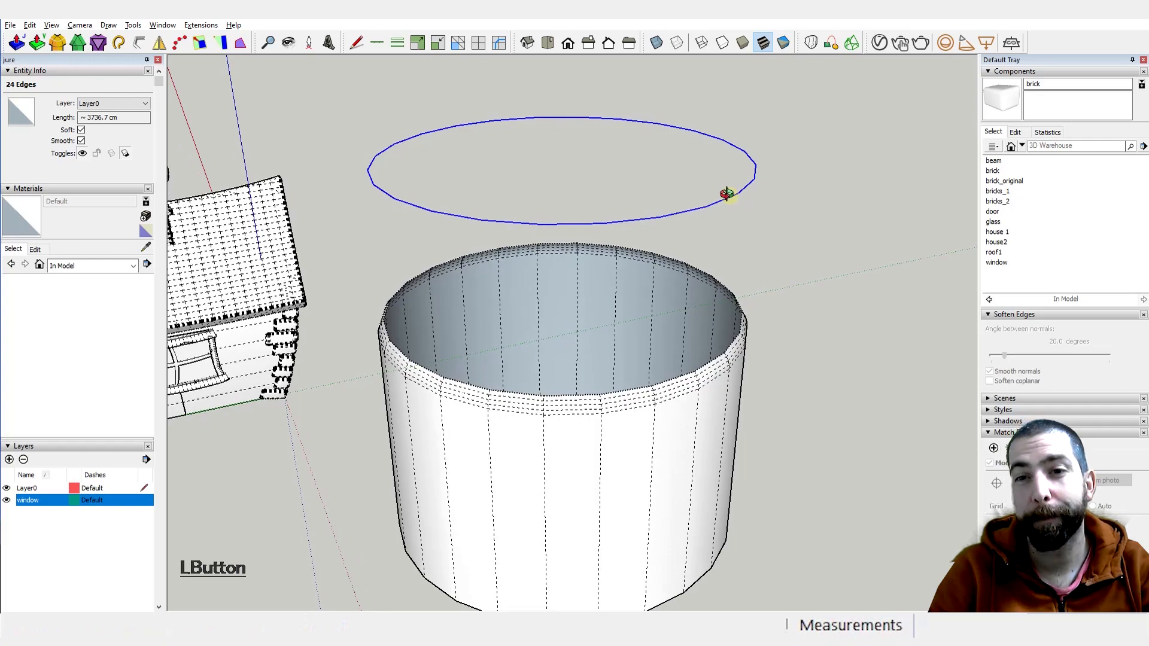
pyautogui.moveTo(687, 155); pyautogui.dragTo(675, 206, button='middle')
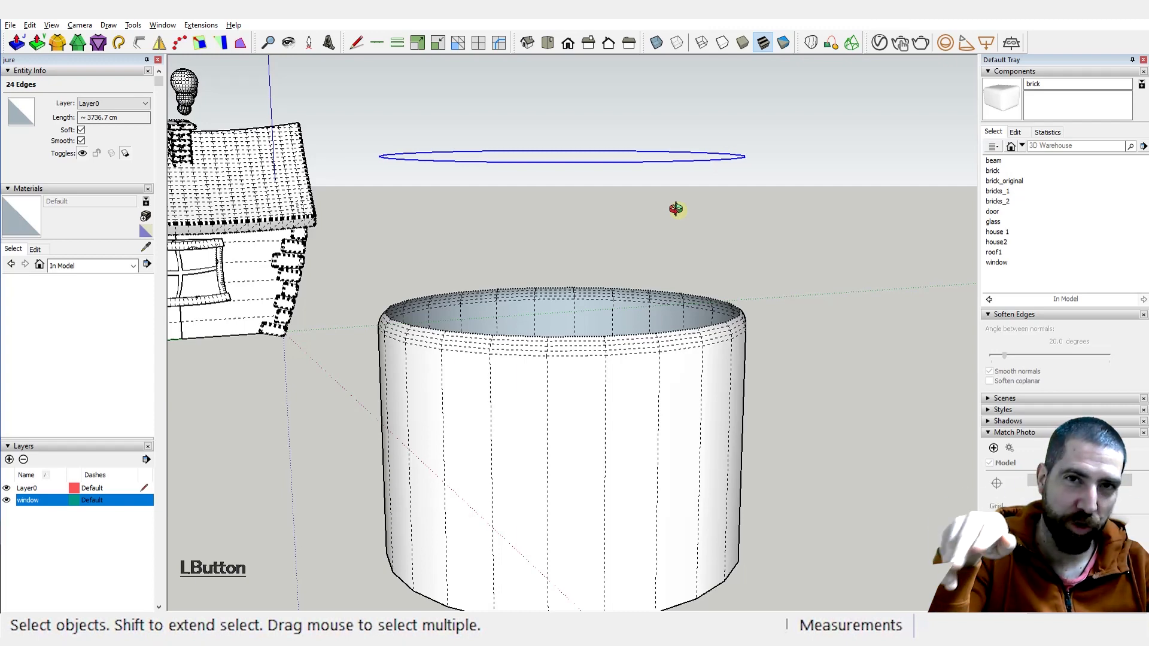
pyautogui.moveTo(676, 208); pyautogui.dragTo(625, 371, button='middle')
pyautogui.scroll(-2, 729, 399)
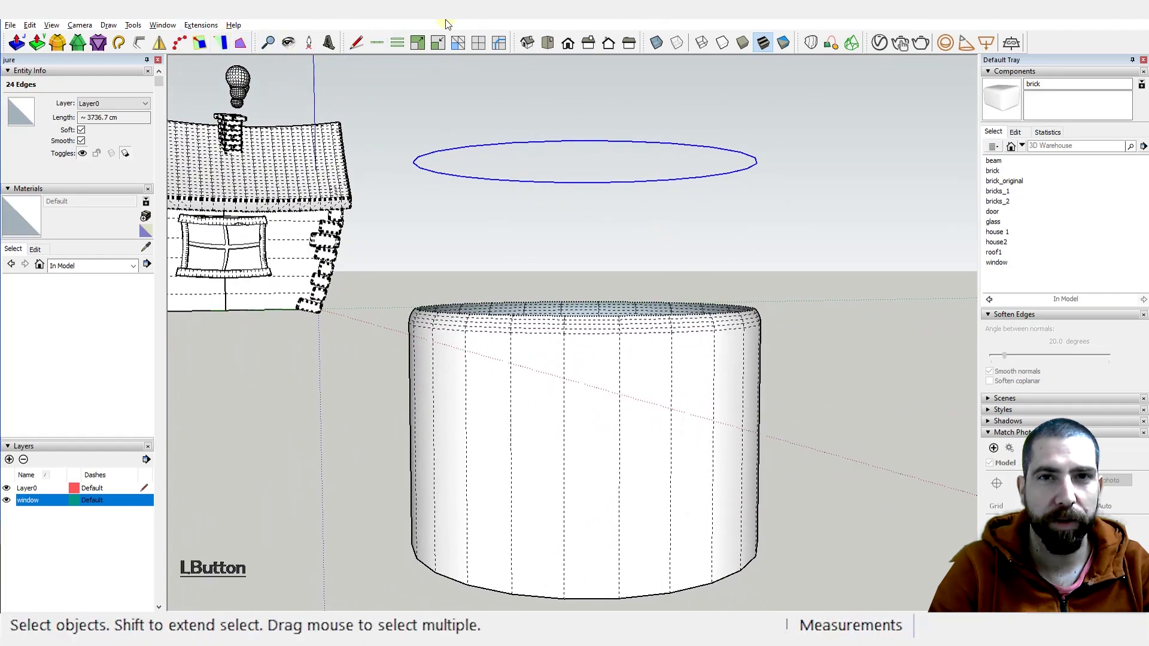
# Step: Show the Soap Bubble toolbar and place it over the modeling area, clear of the Entity Info settings
pyautogui.rightClick(678, 41)
pyautogui.scroll(-2, 735, 311)
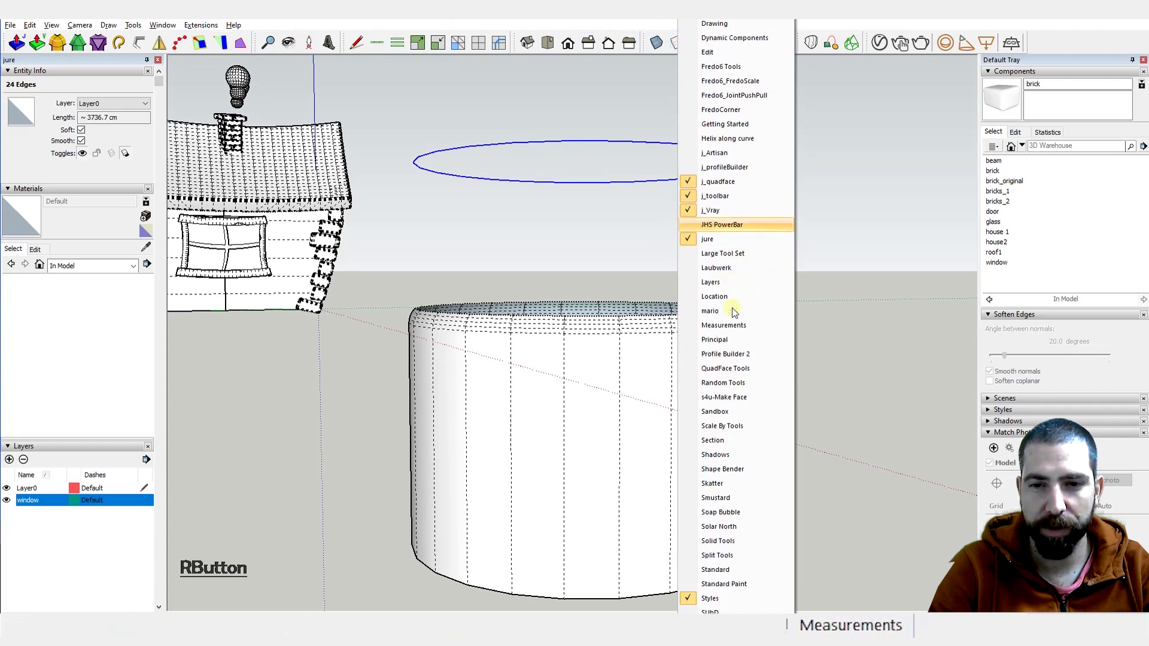
pyautogui.click(745, 511)
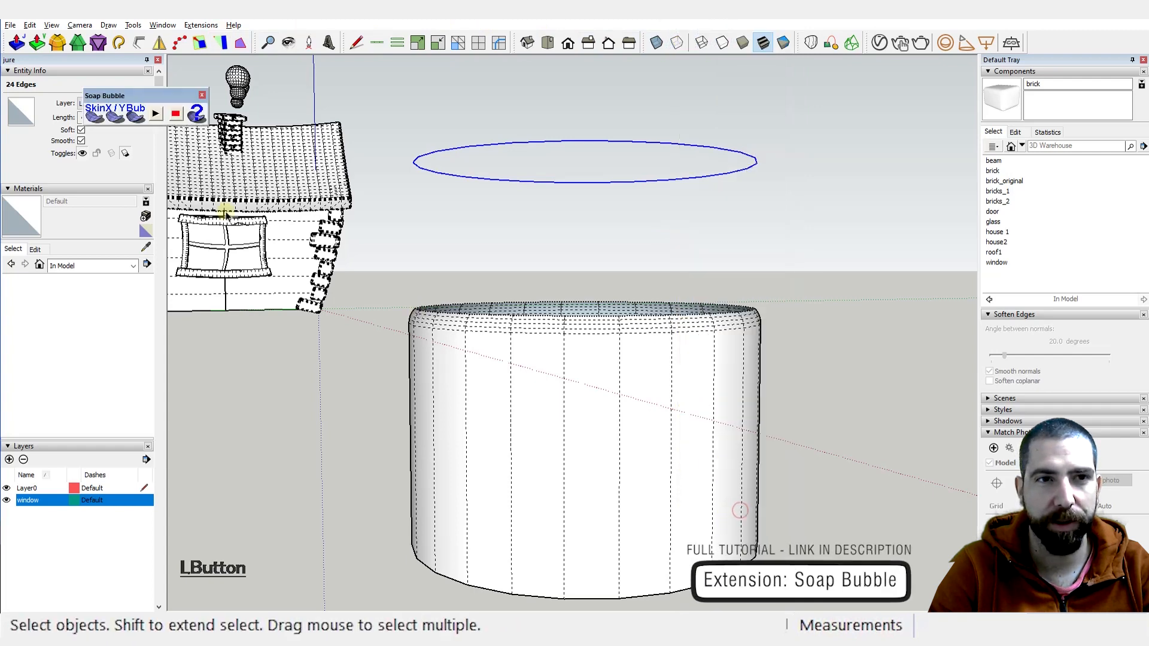
pyautogui.moveTo(154, 98); pyautogui.dragTo(291, 91)
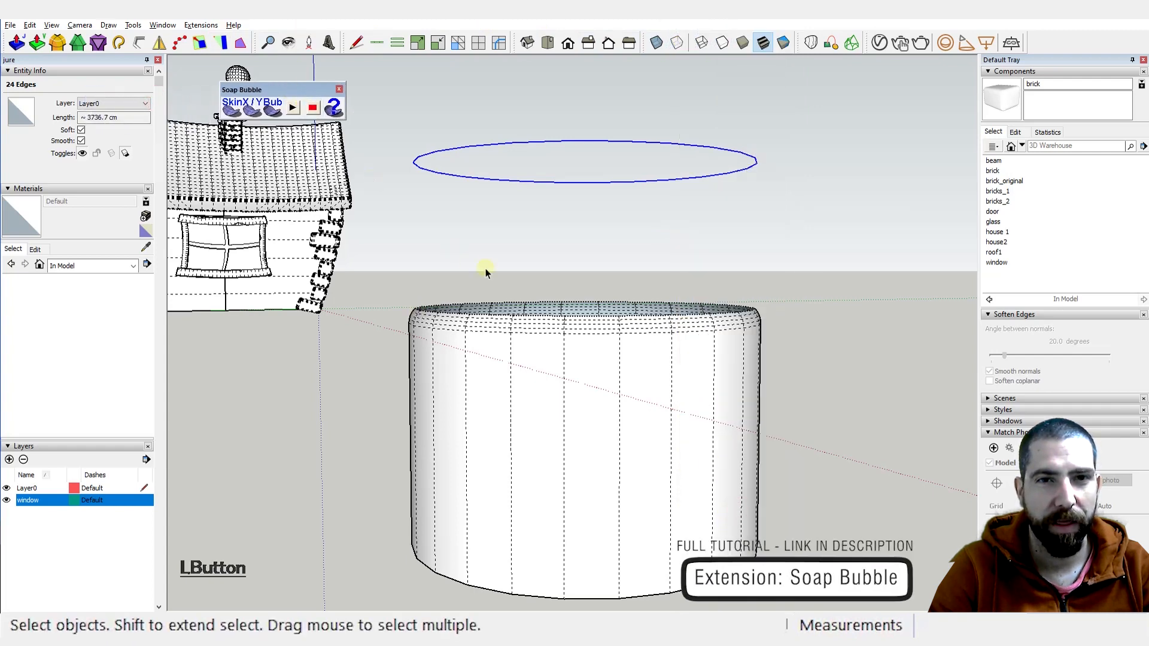
pyautogui.moveTo(487, 267); pyautogui.dragTo(506, 286, button='middle')
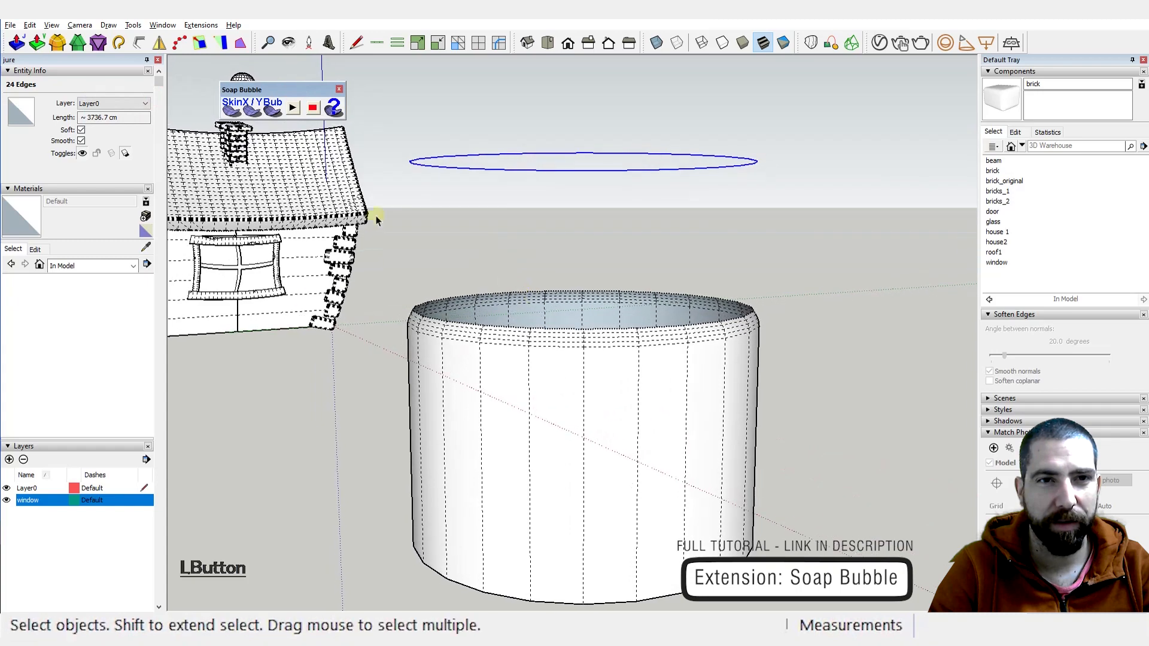
# Step: Generate a soap skin mesh across the floating edge loop above the cylinder
pyautogui.click(233, 107)
pyautogui.moveTo(585, 215); pyautogui.dragTo(644, 333, button='middle')
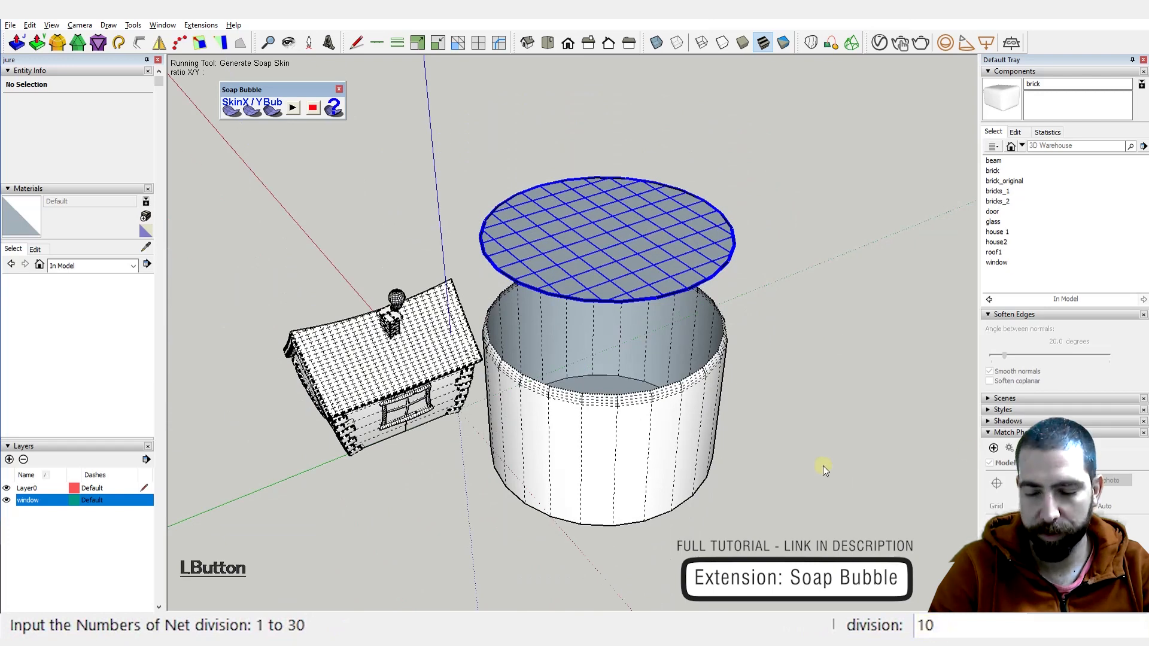
pyautogui.press('Return')
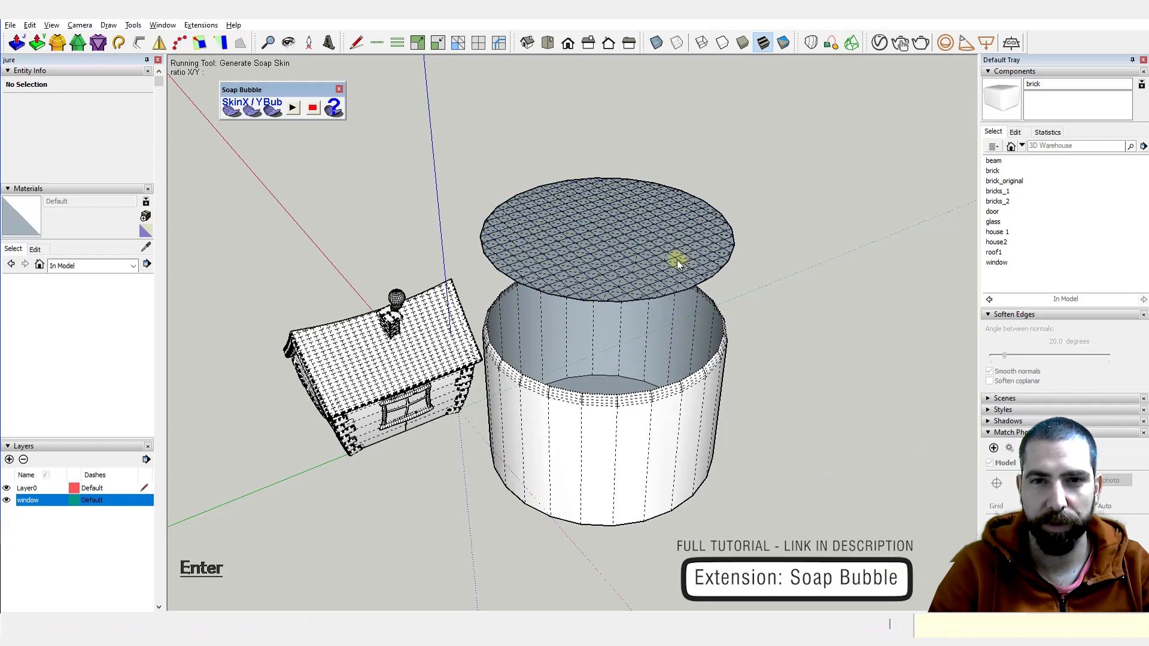
pyautogui.scroll(3, 634, 261)
pyautogui.moveTo(634, 260); pyautogui.dragTo(609, 267, button='middle')
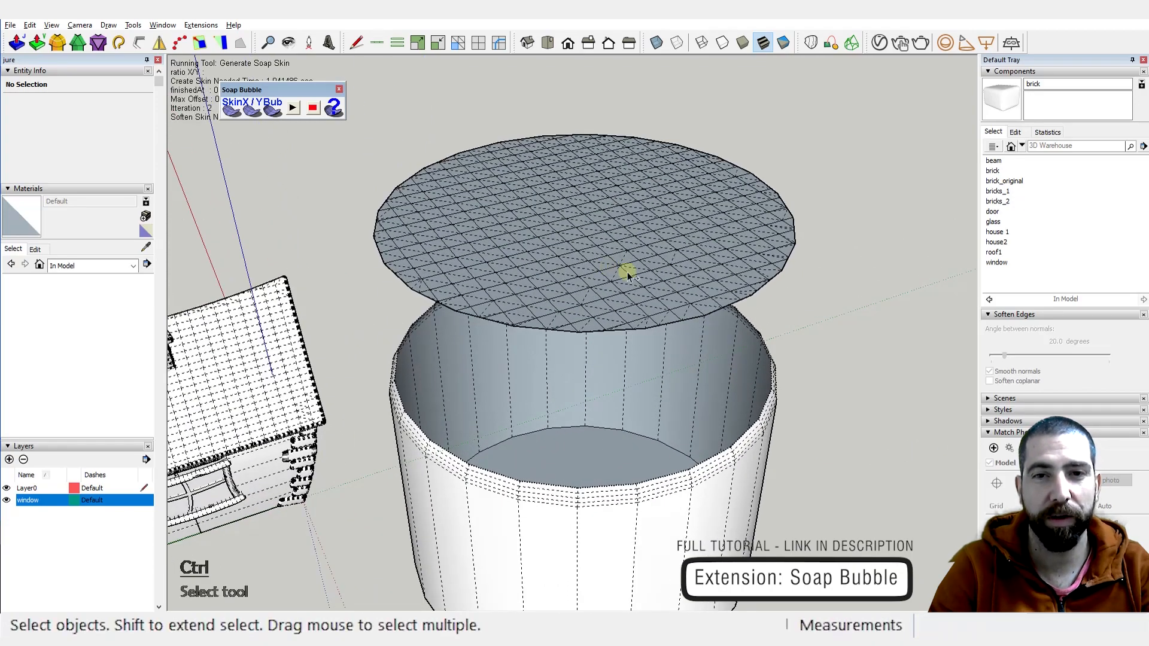
# Step: Open the generated skin group, reverse all of its faces so the front sides point up, and leave the group
pyautogui.click(627, 271)
pyautogui.moveTo(616, 323); pyautogui.dragTo(601, 189, button='middle')
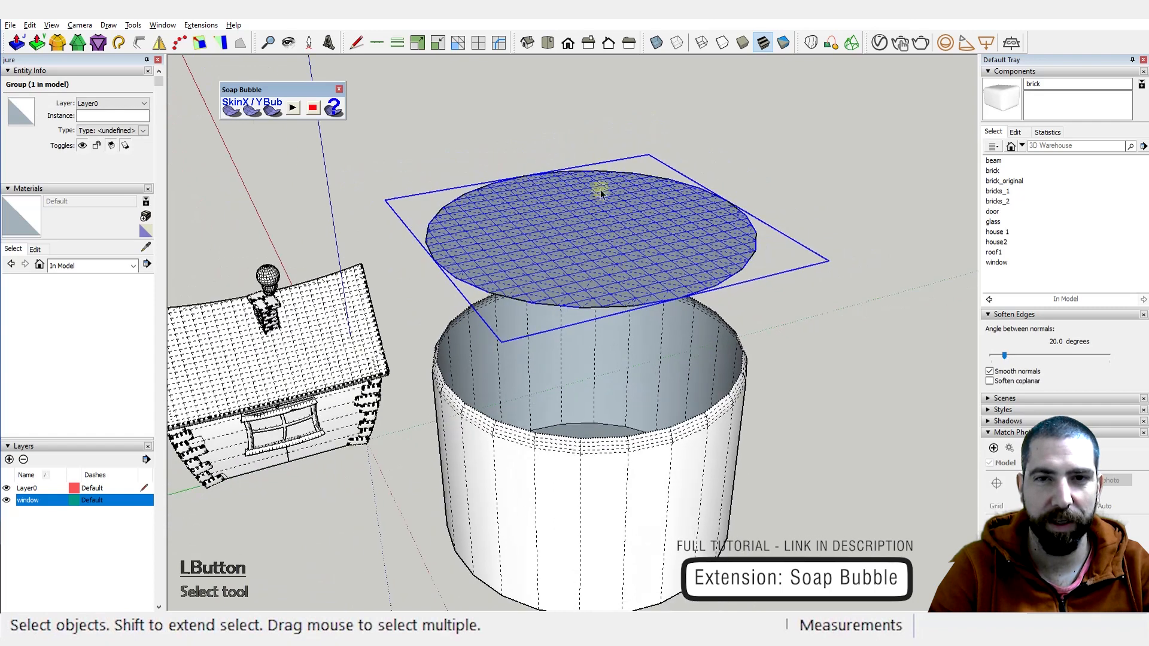
pyautogui.tripleClick(619, 245)
pyautogui.rightClick(619, 245)
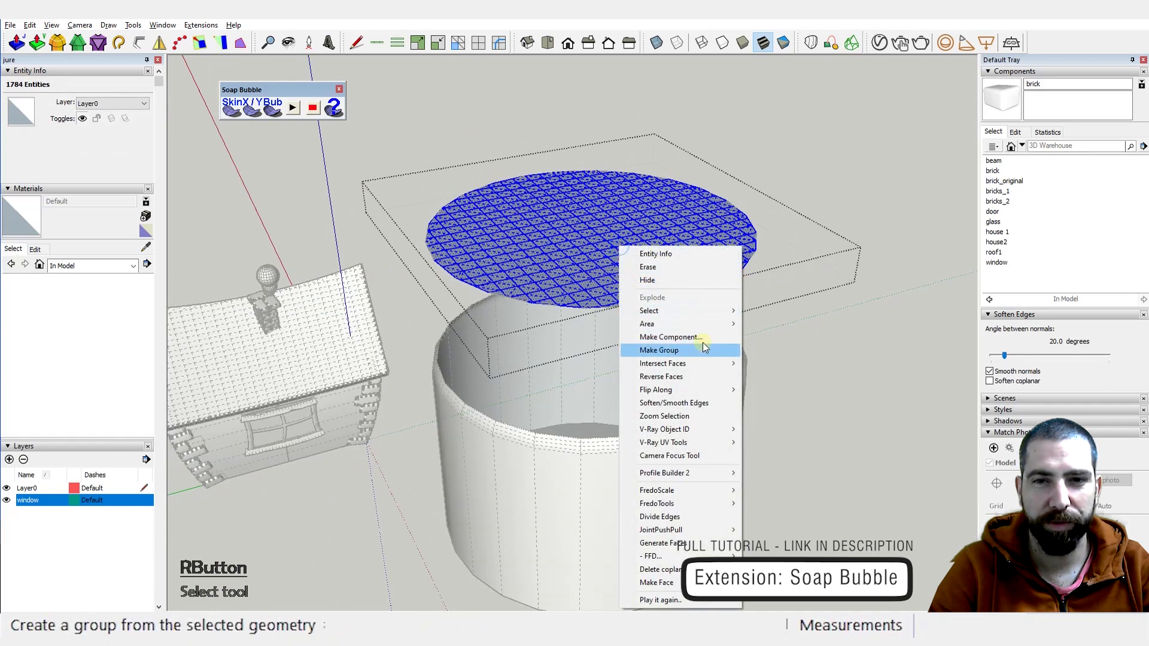
pyautogui.click(688, 376)
pyautogui.click(789, 174)
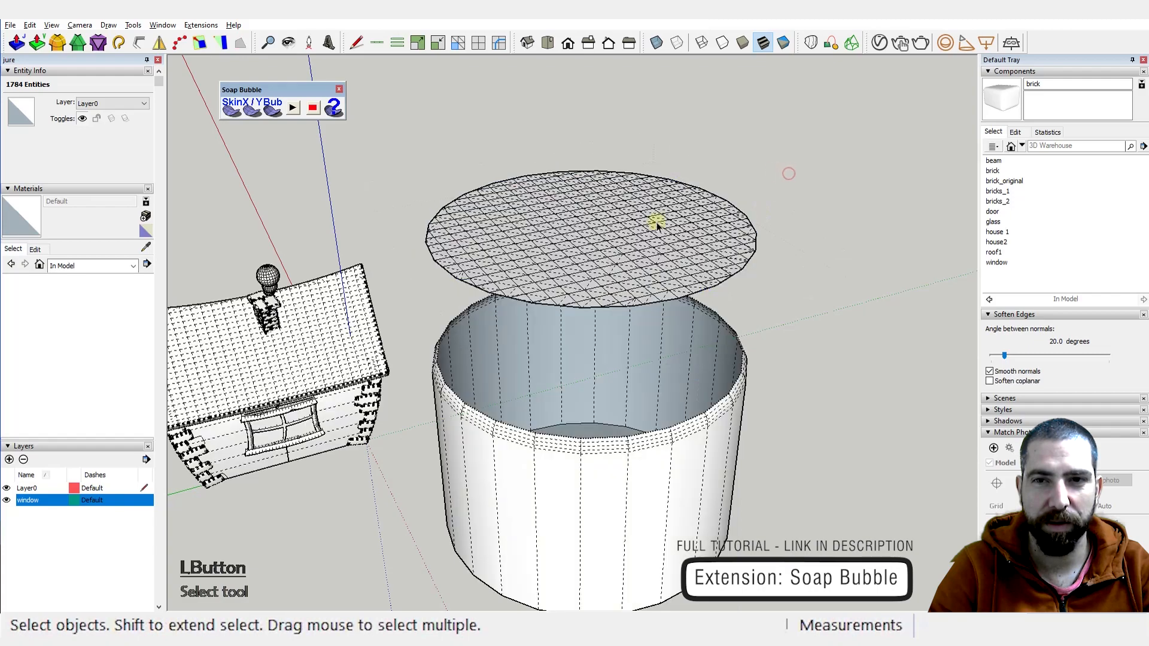
# Step: Inflate the skin group into a shallow dome using a soap bubble with a pressure of 10
pyautogui.scroll(6, 654, 317)
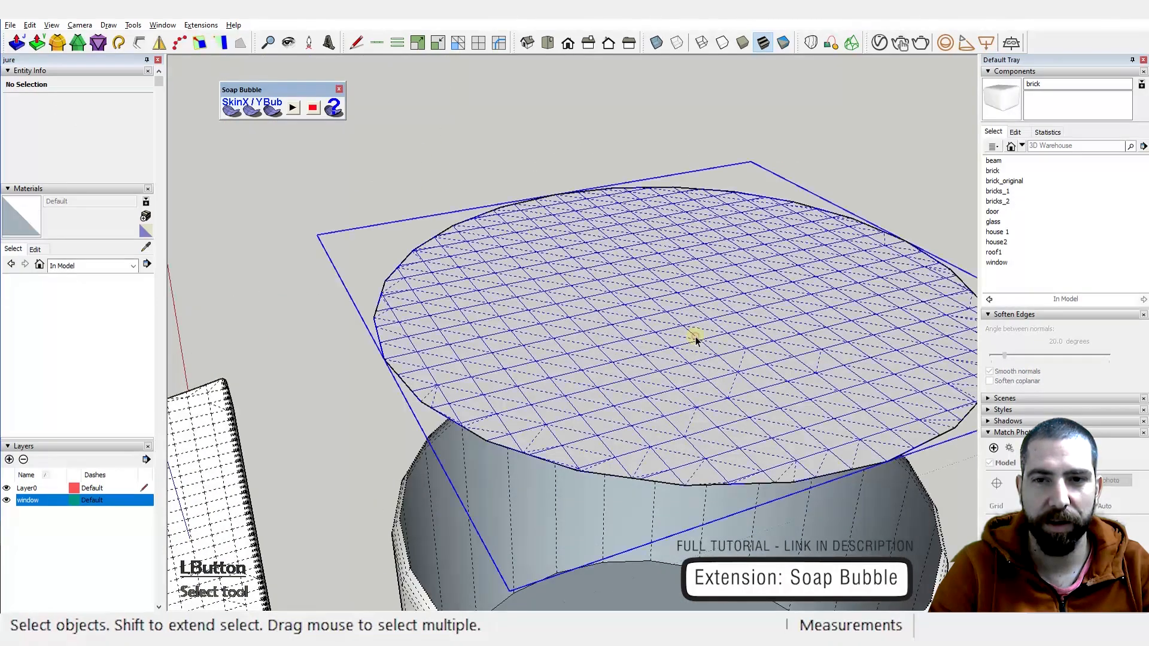
pyautogui.scroll(-3, 695, 339)
pyautogui.click(695, 338)
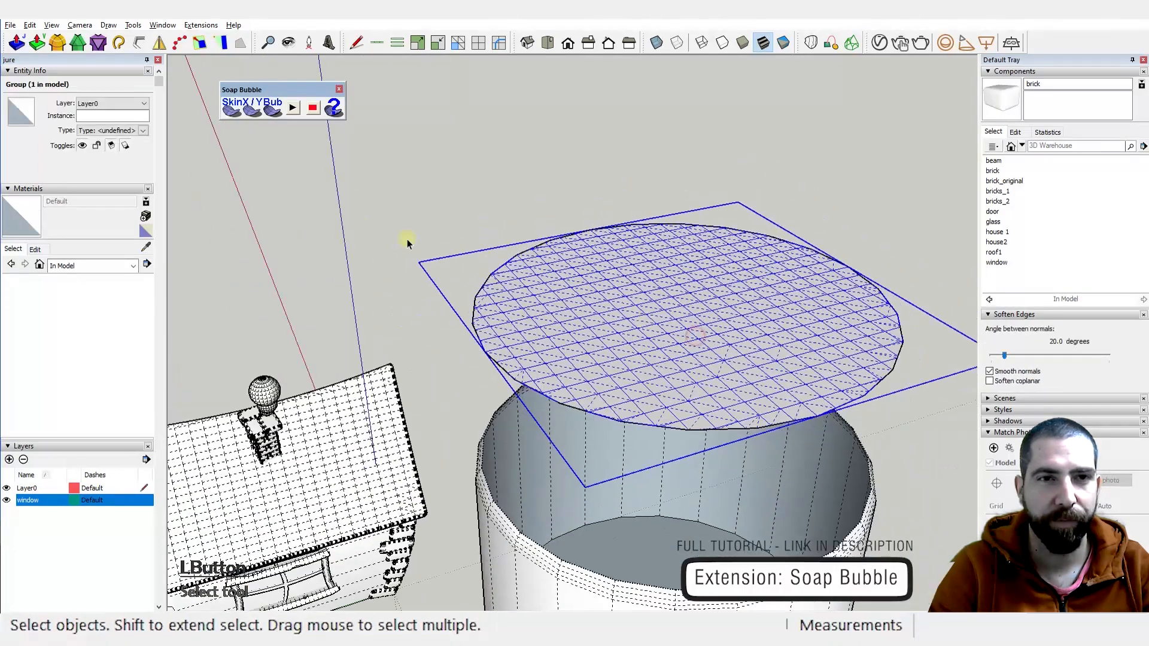
pyautogui.click(274, 109)
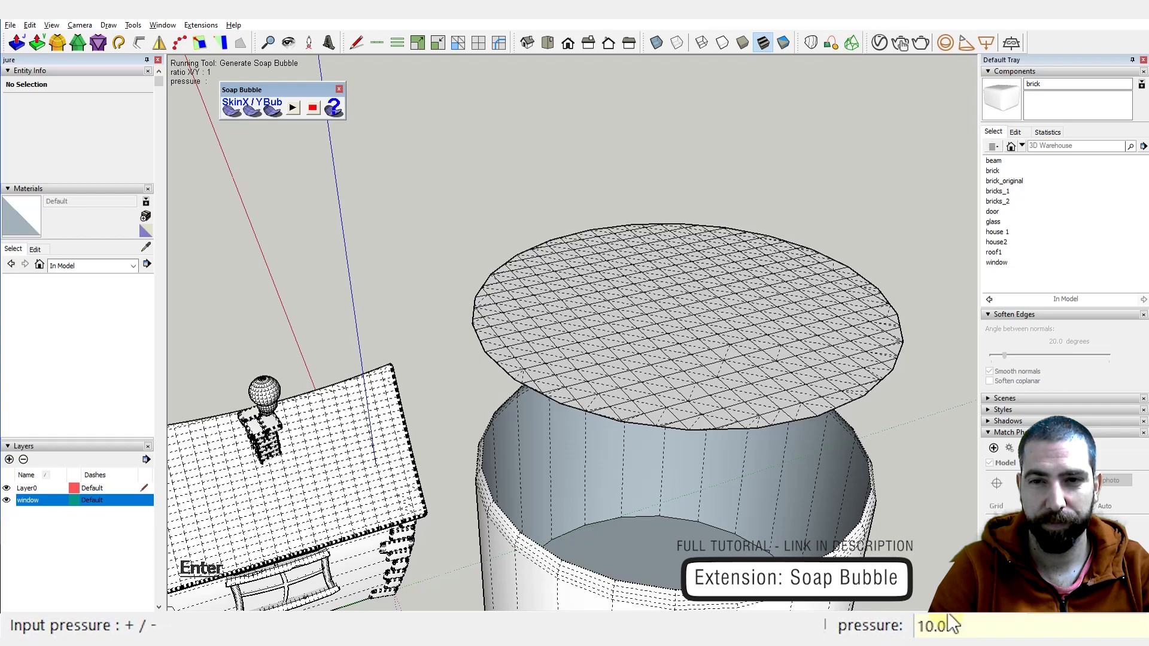
pyautogui.moveTo(703, 417); pyautogui.dragTo(732, 272, button='middle')
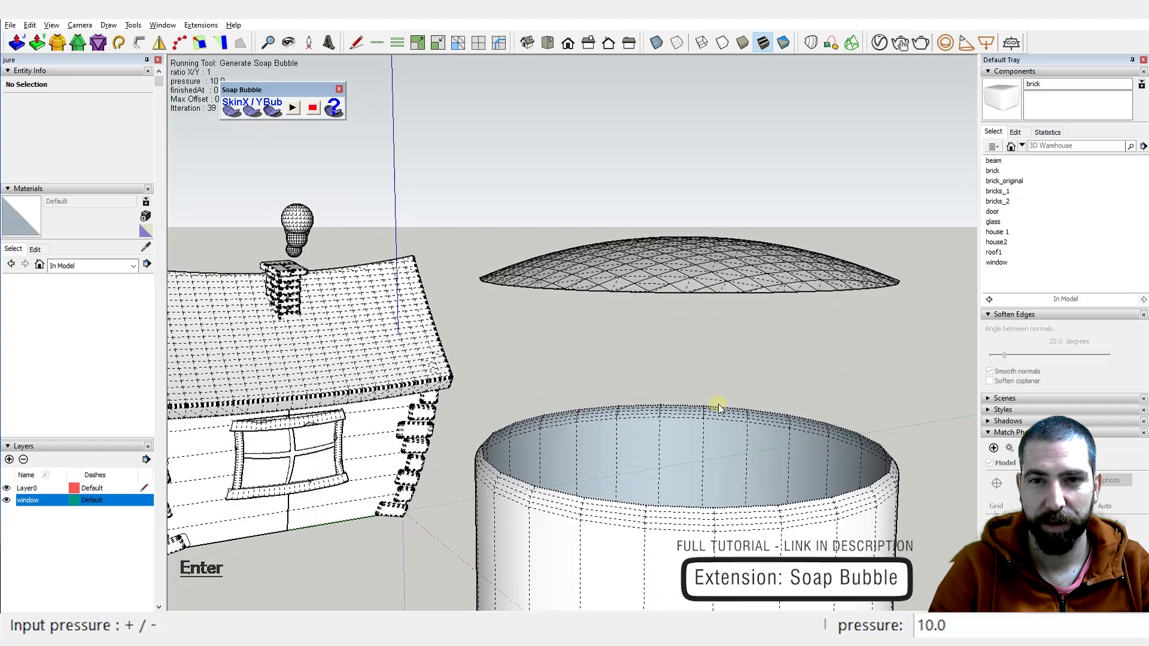
pyautogui.moveTo(697, 426); pyautogui.dragTo(605, 377, button='middle')
# Step: Select the dome group and move it 500 cm down the blue axis onto the open cylinder rim
pyautogui.click(717, 270)
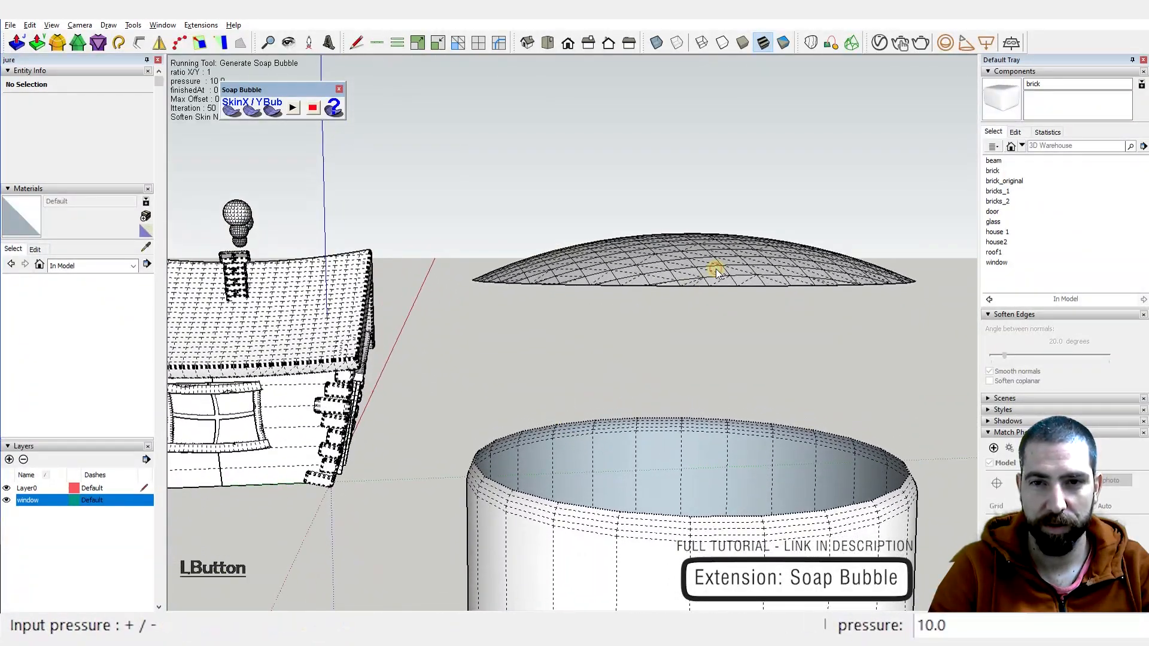
pyautogui.click(738, 280)
pyautogui.hotkey('ctrl', 'shift', 'x')
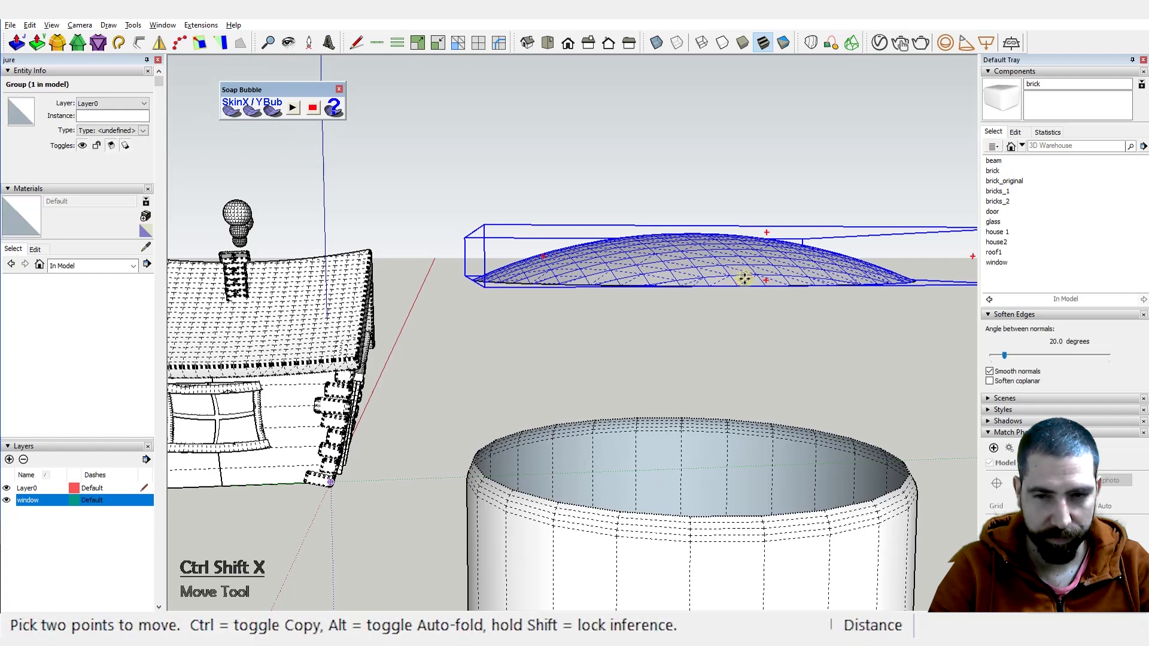
pyautogui.click(765, 286)
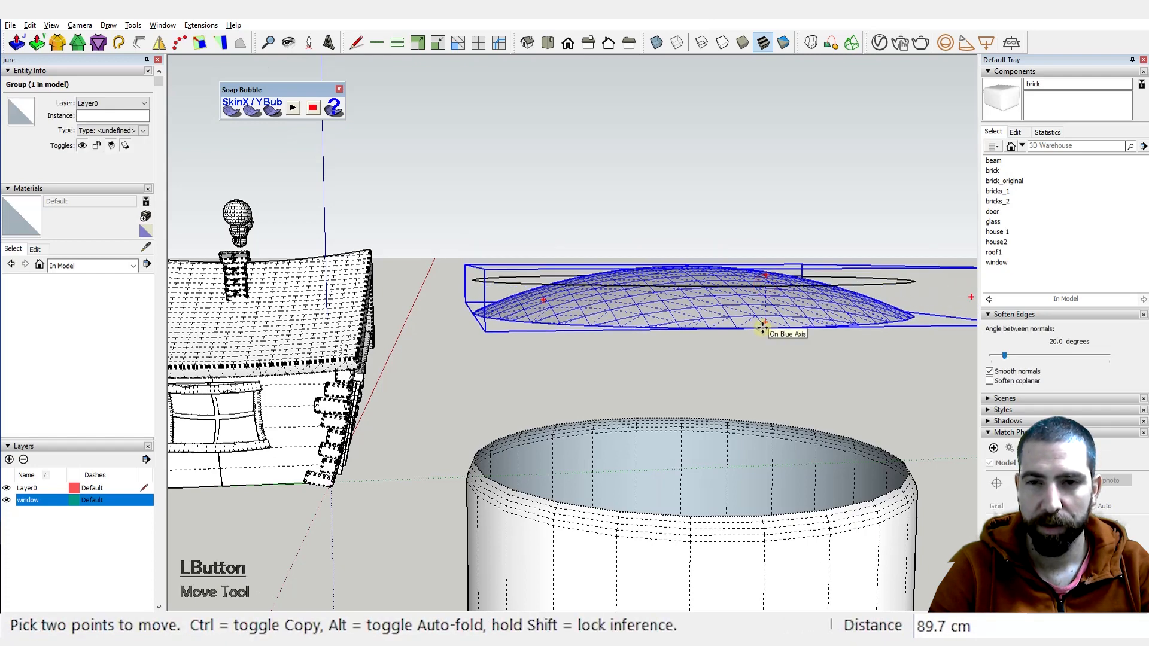
pyautogui.write('5')
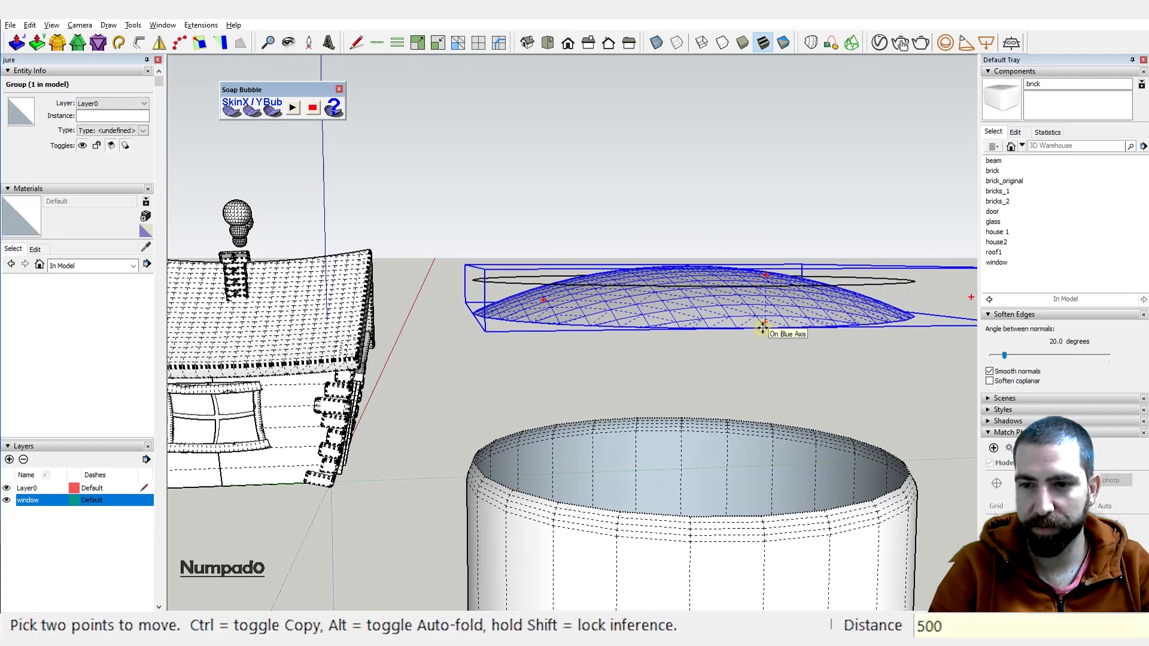
pyautogui.write('00')
pyautogui.press('Return')
pyautogui.click(839, 397)
pyautogui.moveTo(838, 395); pyautogui.dragTo(641, 564, button='middle')
pyautogui.scroll(-2, 598, 377)
pyautogui.scroll(3, 698, 462)
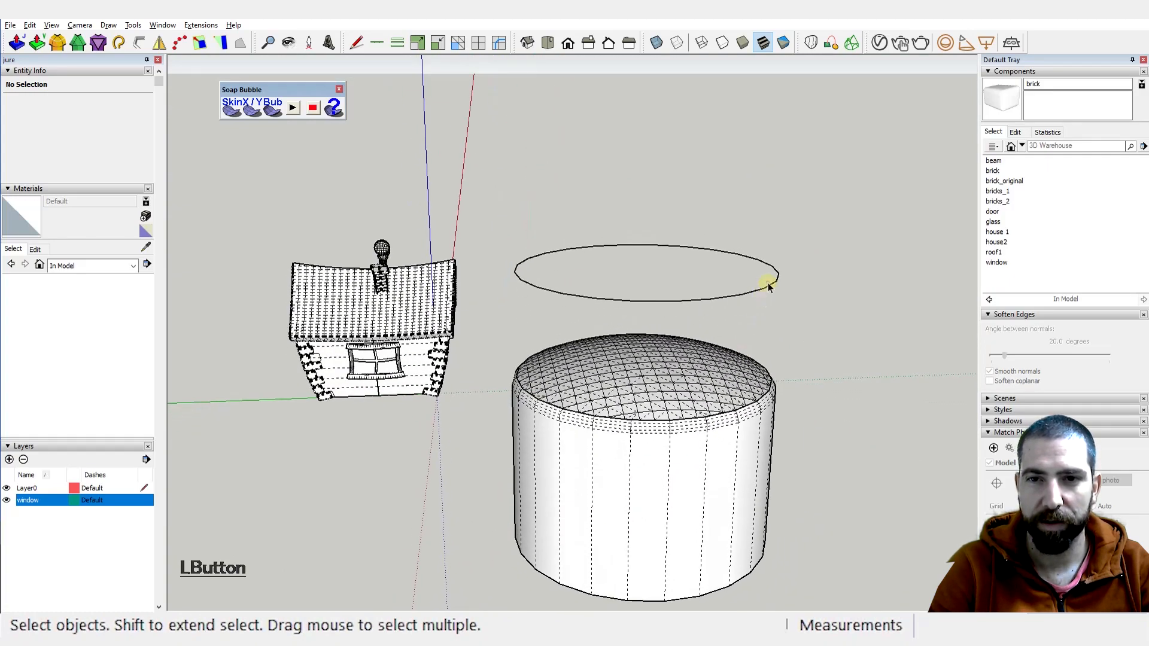
# Step: Delete the leftover edge loop floating above the domed cylinder
pyautogui.click(774, 286)
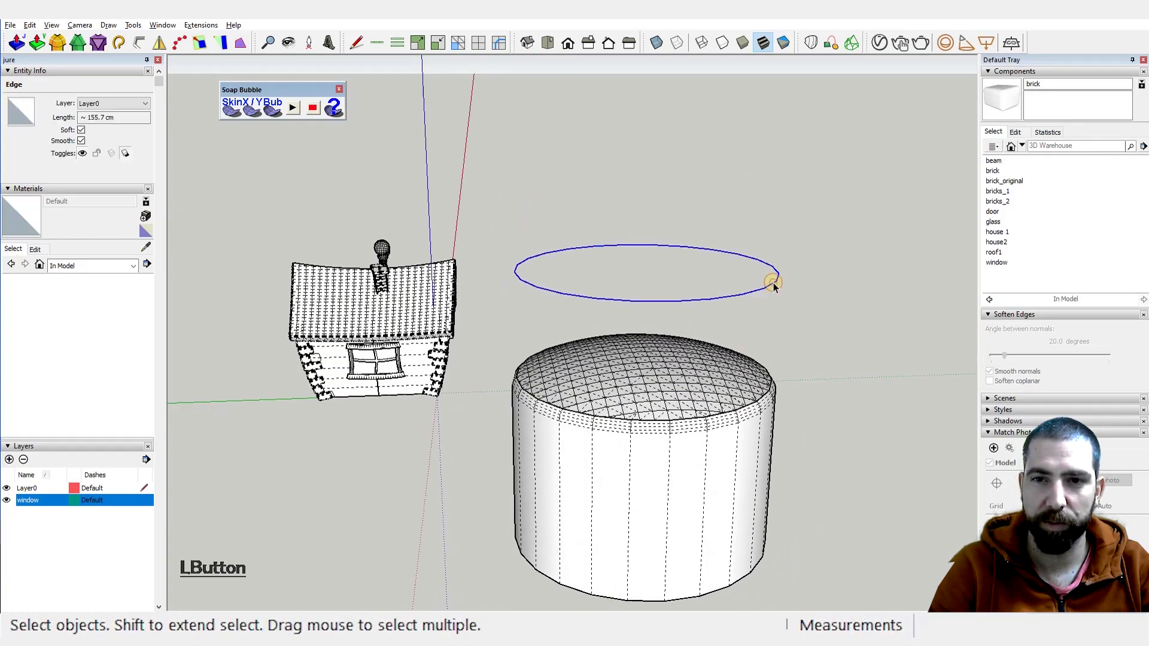
pyautogui.press('Delete')
# Step: Scale the cylinder's bottom face uniformly about its centre to about 14,311 cm², tapering the body into an inverted cone
pyautogui.moveTo(772, 287); pyautogui.dragTo(707, 343, button='middle')
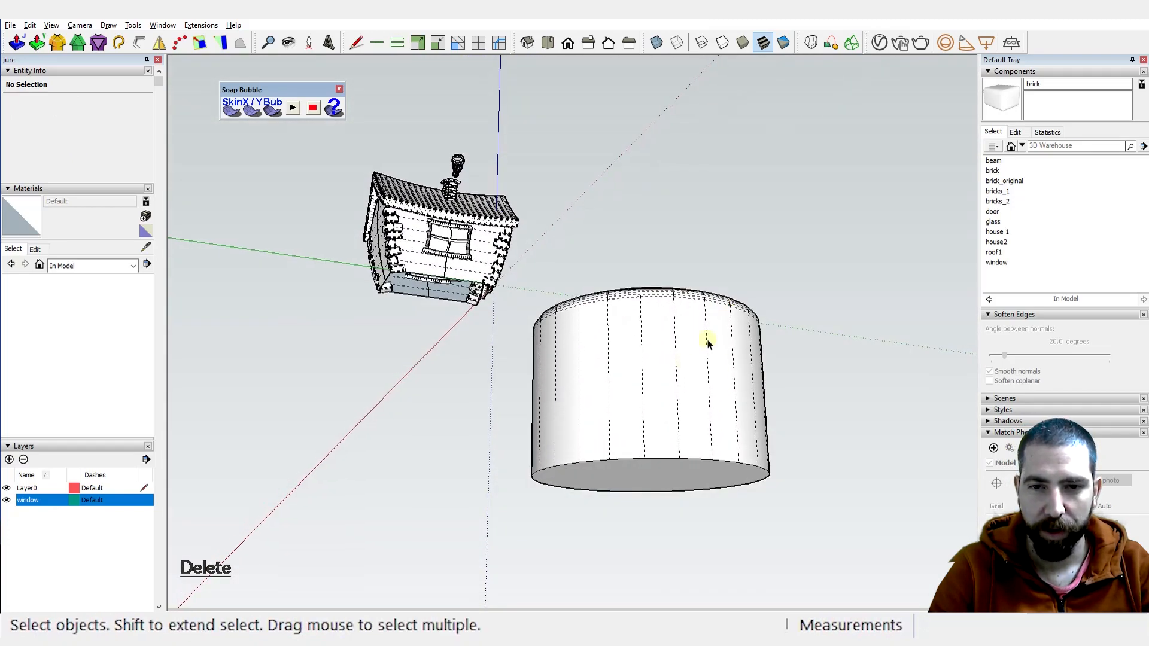
pyautogui.click(625, 477)
pyautogui.moveTo(677, 477); pyautogui.dragTo(701, 538, button='middle')
pyautogui.press('s')
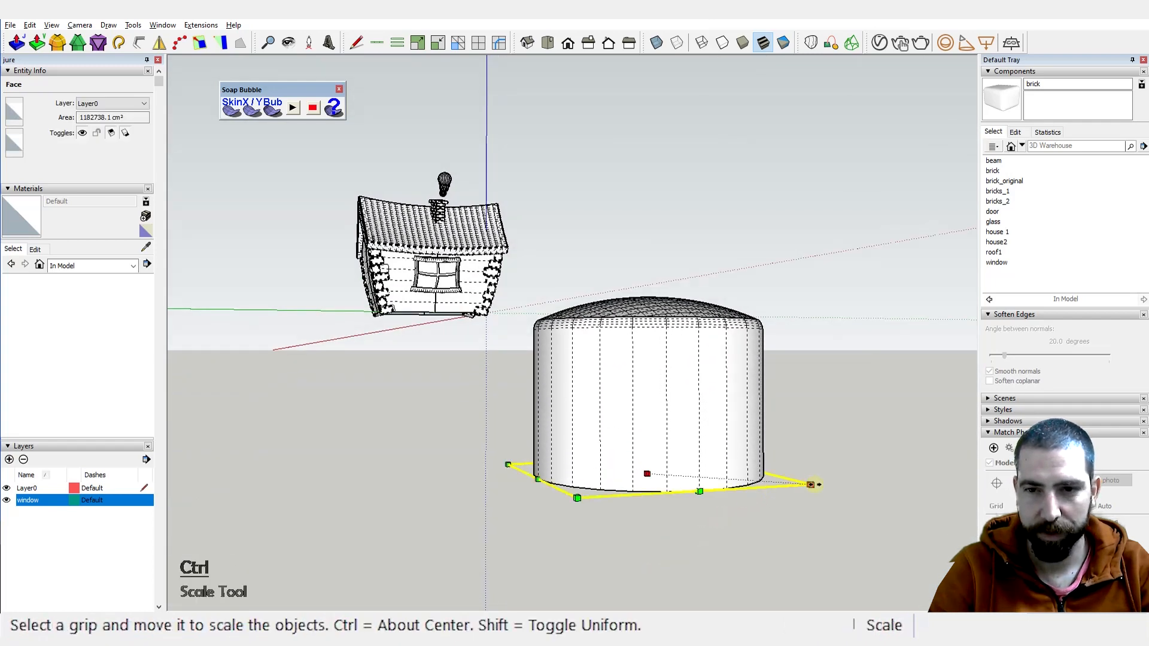
pyautogui.keyDown('ctrl'); pyautogui.moveTo(810, 483); pyautogui.dragTo(626, 477); pyautogui.keyUp('ctrl')
pyautogui.keyDown('ctrl'); pyautogui.scroll(3, 659, 473); pyautogui.keyUp('ctrl')
pyautogui.keyDown('ctrl'); pyautogui.scroll(3, 646, 481); pyautogui.keyUp('ctrl')
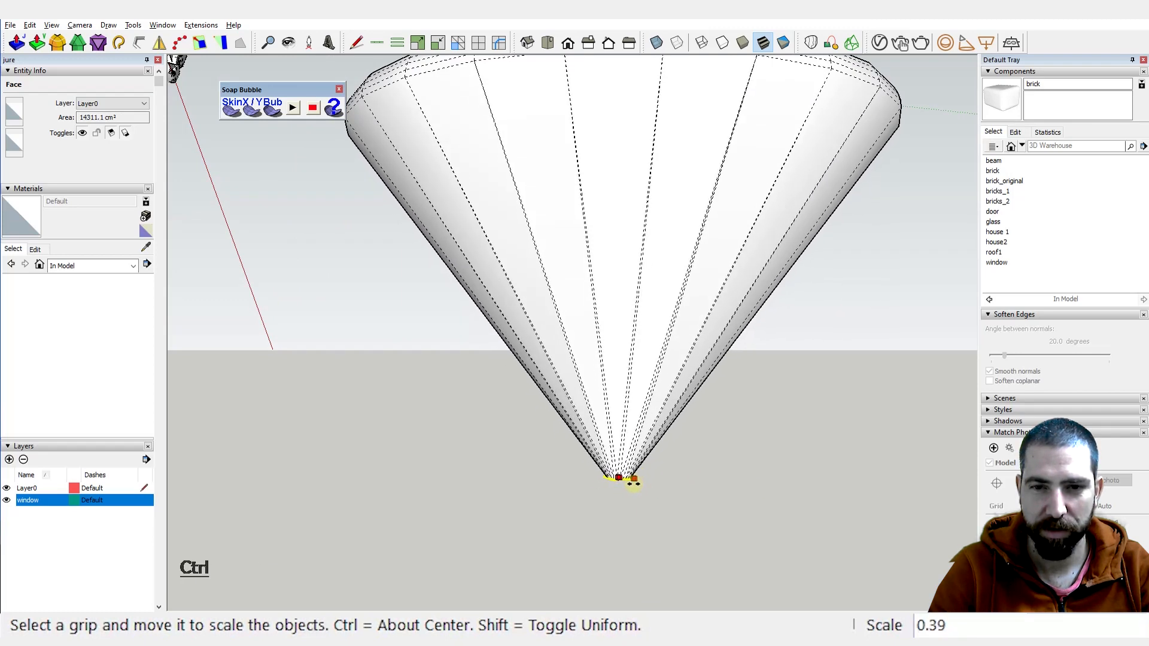
pyautogui.moveTo(638, 494); pyautogui.dragTo(662, 179, button='middle')
pyautogui.press('space')
# Step: Examine the inverted cone's small tip, tapered sides and domed cap from below and from the side
pyautogui.click(685, 323)
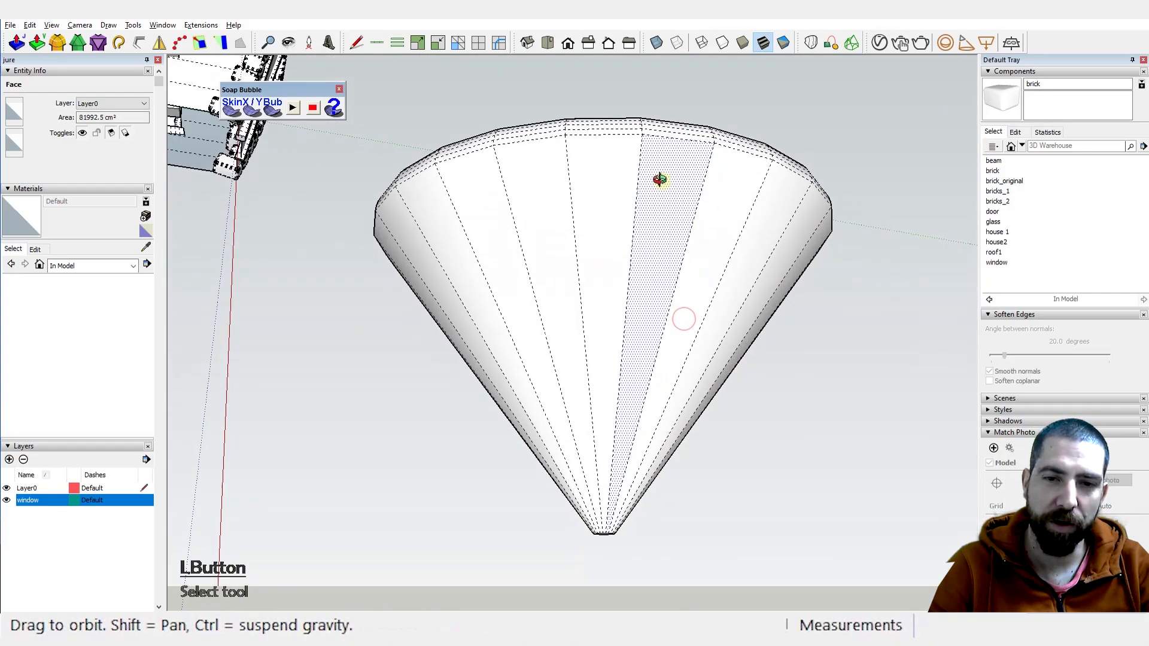
pyautogui.moveTo(661, 290); pyautogui.dragTo(727, 309, button='middle')
pyautogui.scroll(-1, 677, 217)
pyautogui.scroll(3, 661, 418)
pyautogui.moveTo(650, 450); pyautogui.dragTo(649, 371, button='middle')
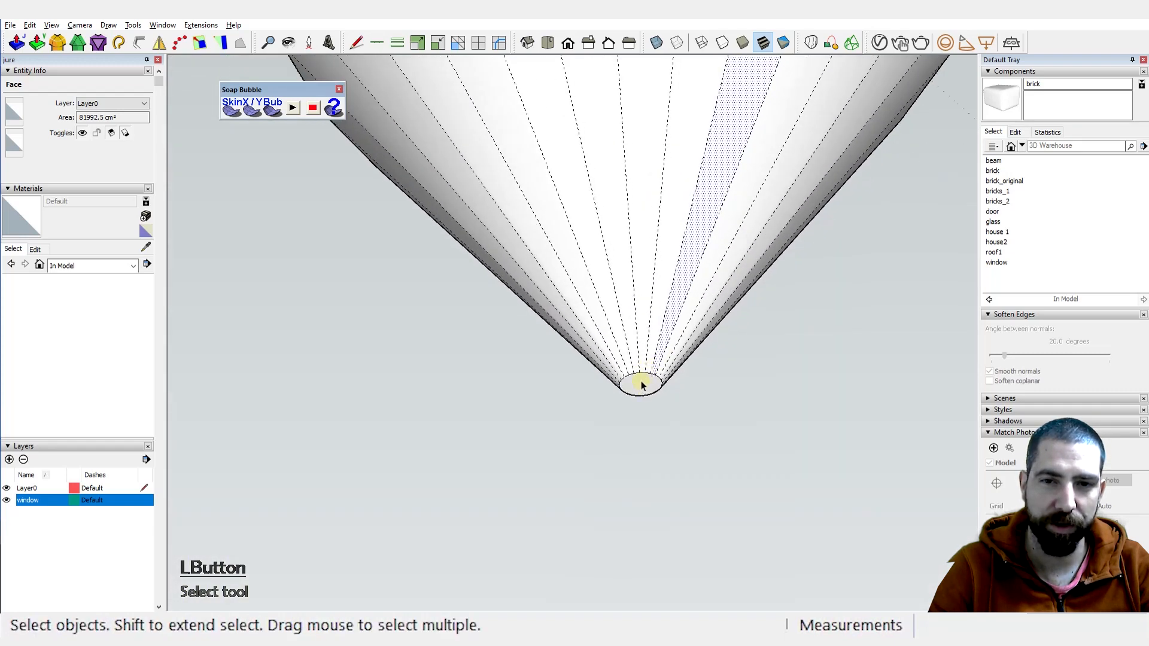
pyautogui.scroll(-3, 641, 387)
pyautogui.moveTo(641, 387); pyautogui.dragTo(680, 198, button='middle')
pyautogui.scroll(-2, 656, 263)
pyautogui.moveTo(656, 263); pyautogui.dragTo(559, 286, button='middle')
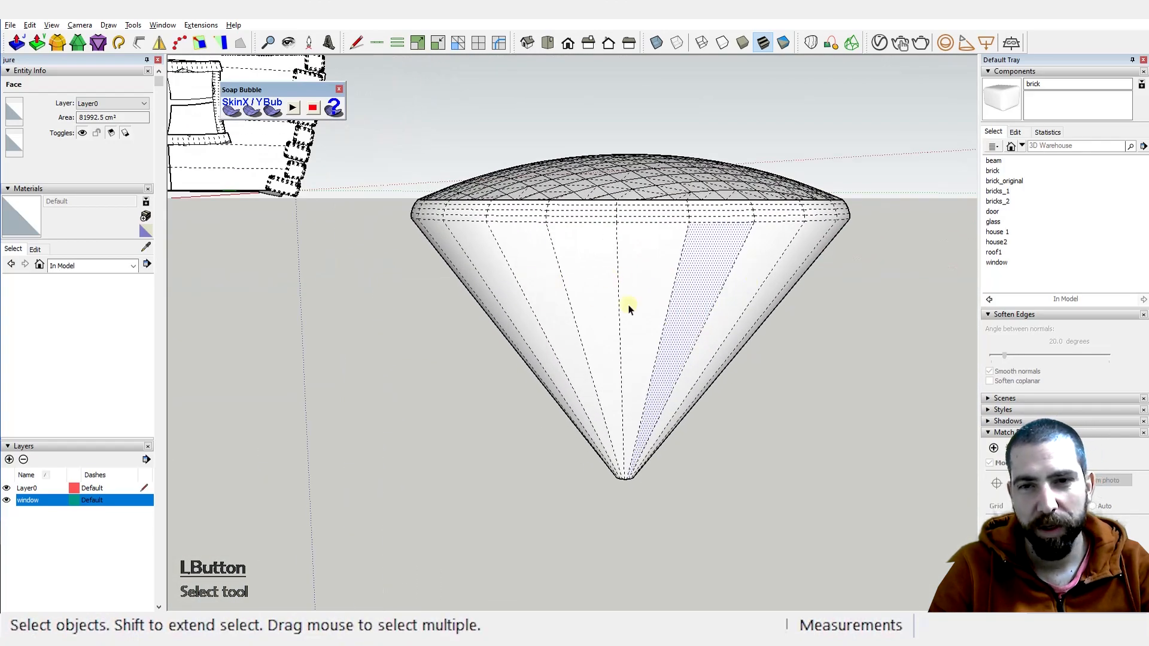
pyautogui.moveTo(658, 423); pyautogui.dragTo(606, 242, button='middle')
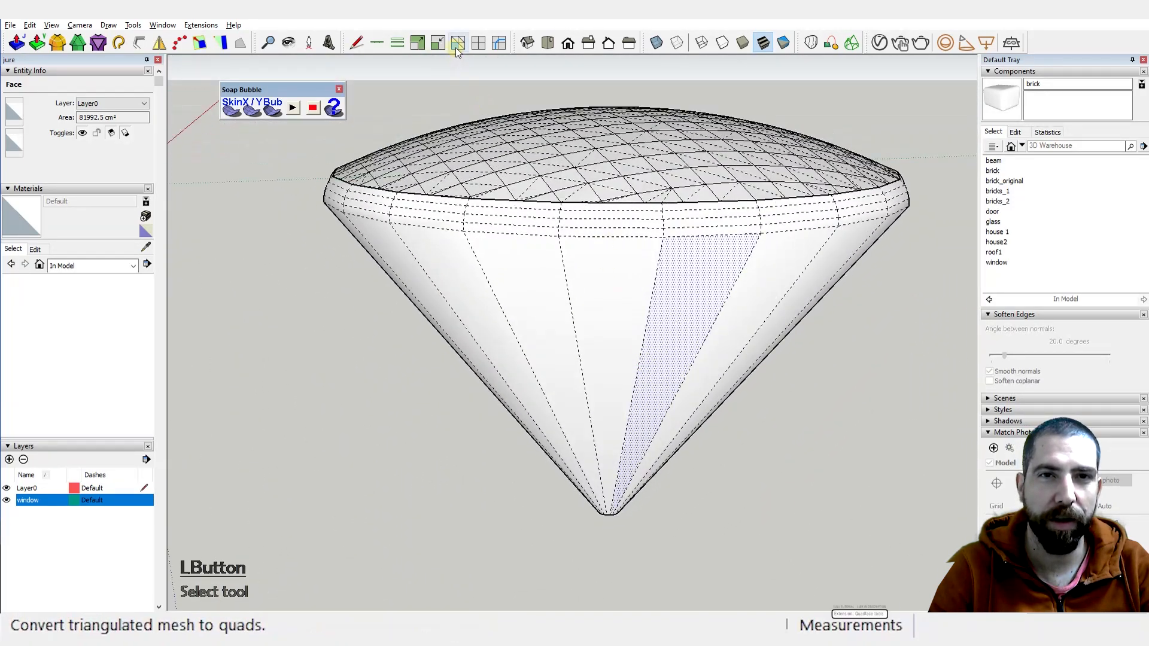
# Step: Connect the cone's sloping side edges with Quadface Tools, adding every edge around the body to the horizontal loop preview
pyautogui.click(499, 45)
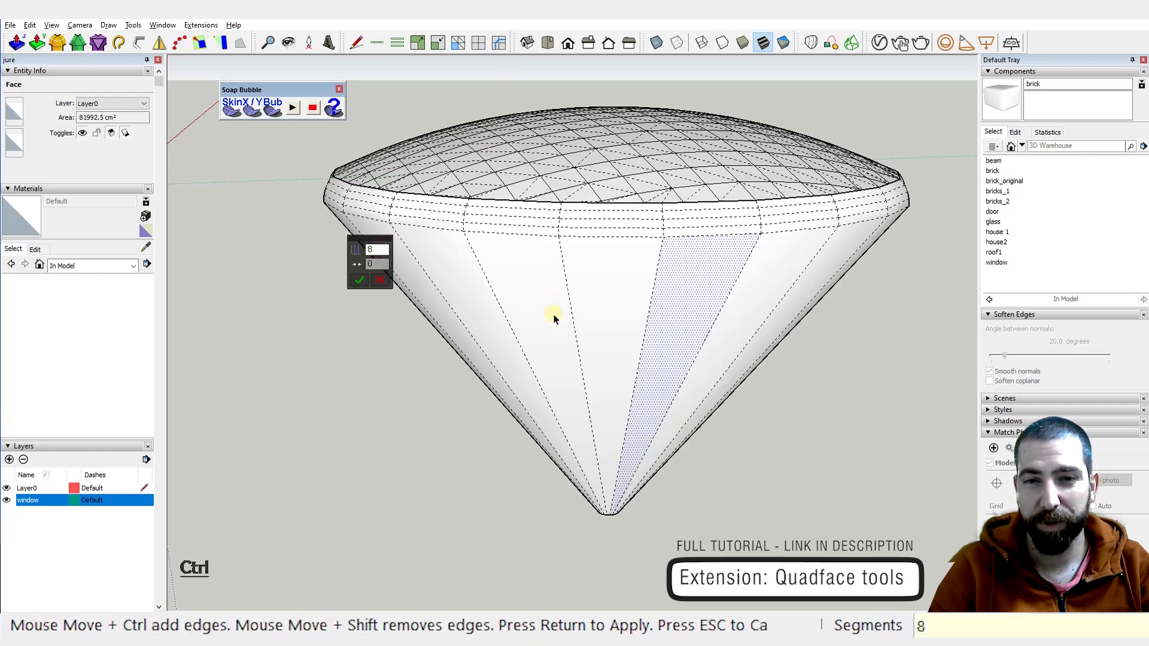
pyautogui.keyDown('ctrl'); pyautogui.click(652, 326); pyautogui.keyUp('ctrl')
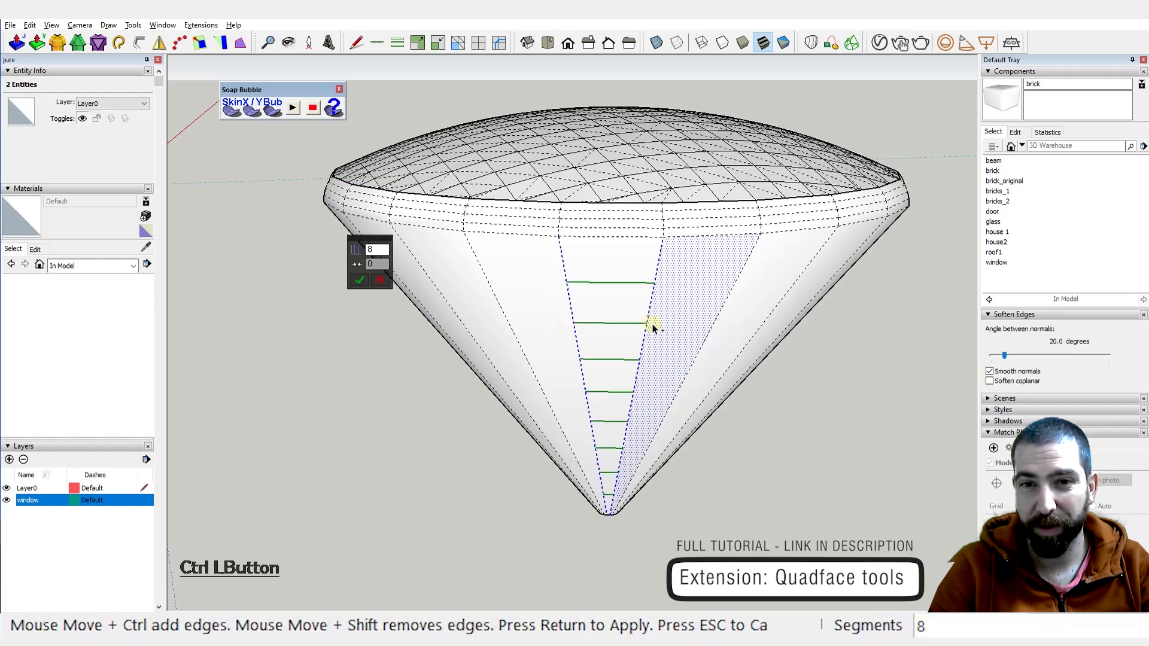
pyautogui.moveTo(685, 329)
pyautogui.keyDown('ctrl'); pyautogui.mouseDown()
pyautogui.moveTo(747, 331)
pyautogui.moveTo(803, 313)
pyautogui.mouseUp(); pyautogui.keyUp('ctrl')
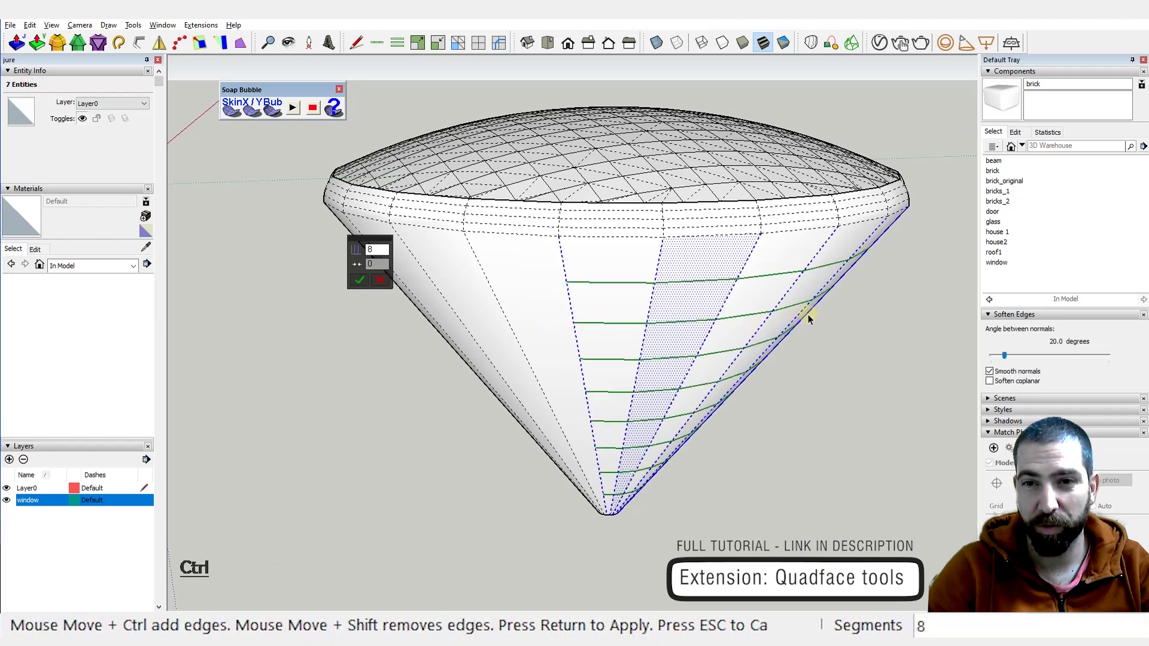
pyautogui.keyDown('ctrl'); pyautogui.moveTo(803, 313); pyautogui.dragTo(633, 376, button='middle'); pyautogui.keyUp('ctrl')
pyautogui.keyDown('ctrl'); pyautogui.moveTo(755, 375); pyautogui.dragTo(797, 367); pyautogui.keyUp('ctrl')
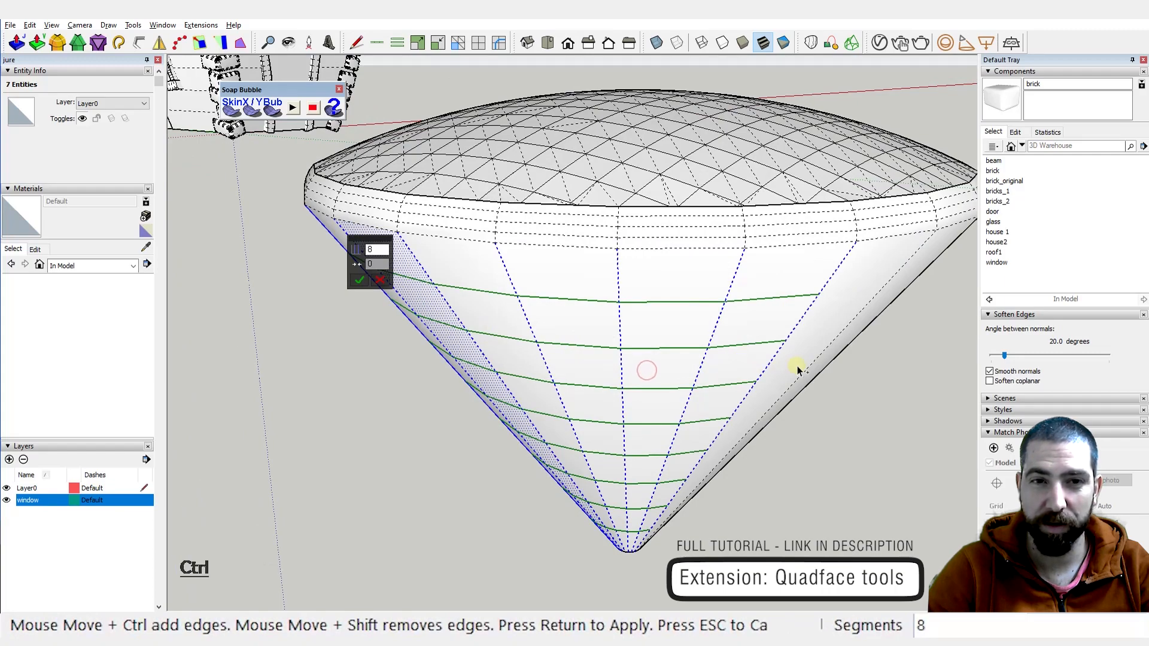
pyautogui.keyDown('ctrl'); pyautogui.moveTo(798, 367); pyautogui.dragTo(512, 378, button='middle'); pyautogui.keyUp('ctrl')
pyautogui.moveTo(706, 383)
pyautogui.keyDown('ctrl'); pyautogui.mouseDown()
pyautogui.moveTo(726, 380)
pyautogui.moveTo(522, 377)
pyautogui.mouseUp(); pyautogui.keyUp('ctrl')
pyautogui.keyDown('ctrl'); pyautogui.moveTo(523, 377); pyautogui.dragTo(431, 354, button='middle'); pyautogui.keyUp('ctrl')
pyautogui.moveTo(431, 354)
pyautogui.keyDown('ctrl'); pyautogui.mouseDown()
pyautogui.moveTo(718, 347)
pyautogui.moveTo(792, 367)
pyautogui.mouseUp(); pyautogui.keyUp('ctrl')
pyautogui.keyDown('ctrl'); pyautogui.moveTo(792, 367); pyautogui.dragTo(443, 359, button='middle'); pyautogui.keyUp('ctrl')
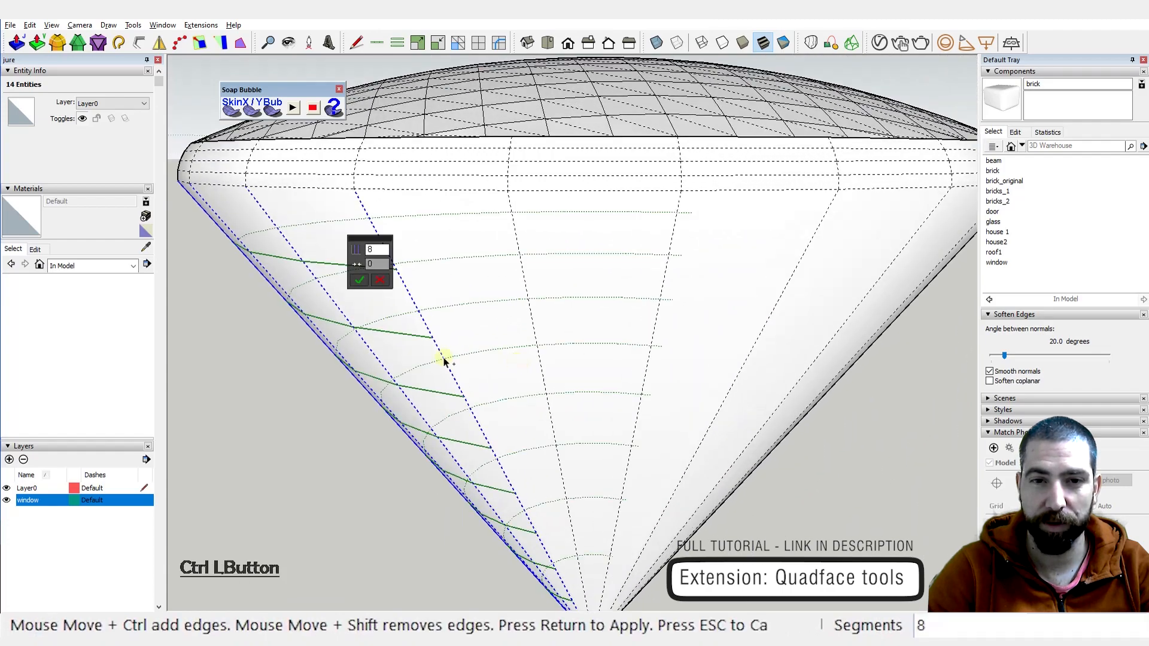
pyautogui.keyDown('ctrl'); pyautogui.moveTo(443, 359); pyautogui.dragTo(746, 359); pyautogui.keyUp('ctrl')
pyautogui.scroll(-3, 620, 334)
pyautogui.keyDown('ctrl'); pyautogui.moveTo(662, 357); pyautogui.dragTo(523, 354, button='middle'); pyautogui.keyUp('ctrl')
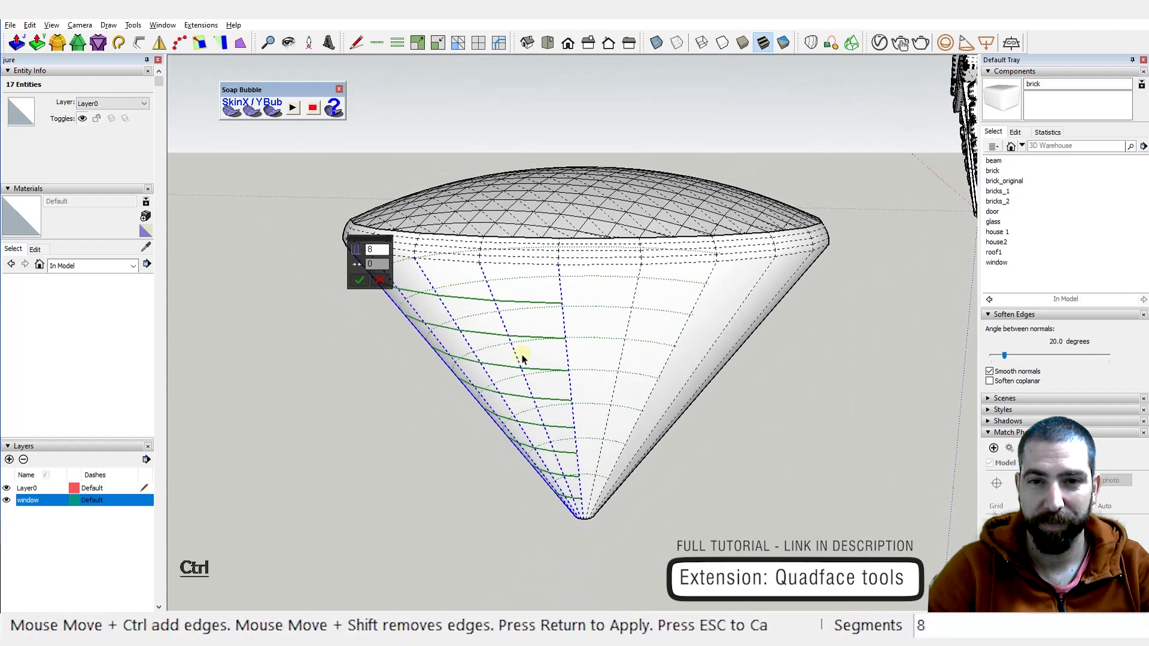
pyautogui.keyDown('ctrl'); pyautogui.moveTo(527, 352); pyautogui.dragTo(680, 356); pyautogui.keyUp('ctrl')
pyautogui.keyDown('ctrl'); pyautogui.moveTo(730, 353); pyautogui.dragTo(495, 357, button='middle'); pyautogui.keyUp('ctrl')
pyautogui.keyDown('ctrl'); pyautogui.moveTo(495, 357); pyautogui.dragTo(759, 351); pyautogui.keyUp('ctrl')
pyautogui.keyDown('ctrl'); pyautogui.moveTo(760, 352); pyautogui.dragTo(558, 394, button='middle'); pyautogui.keyUp('ctrl')
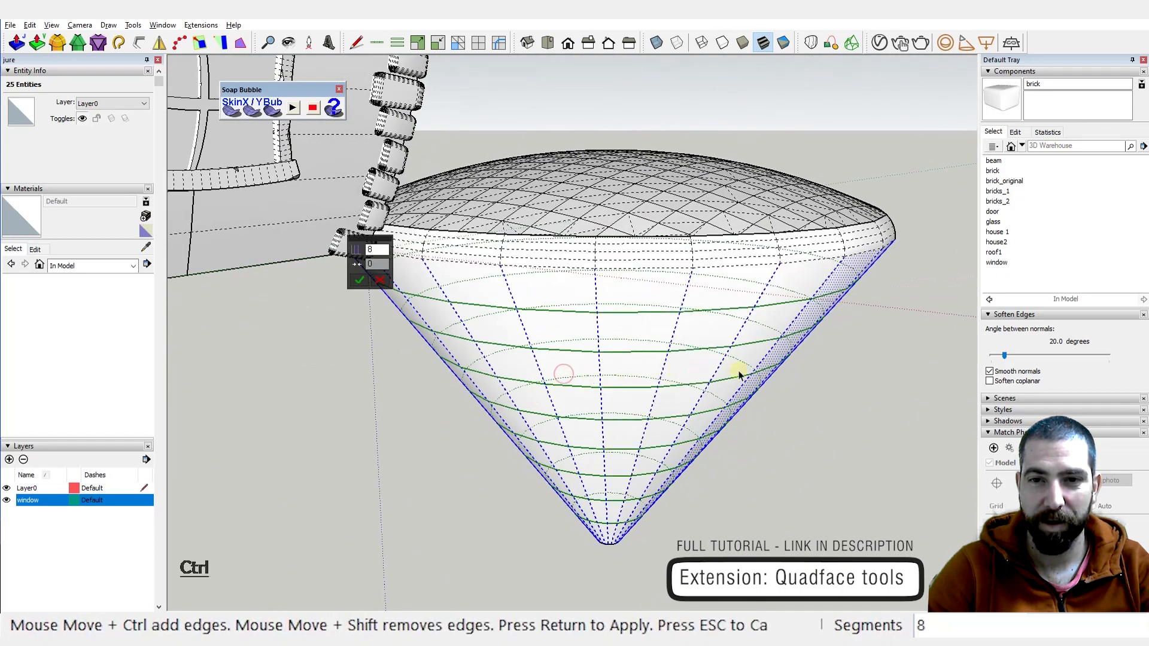
# Step: Set the number of connecting segments on the cone's sides to 6
pyautogui.scroll(-5, 740, 375)
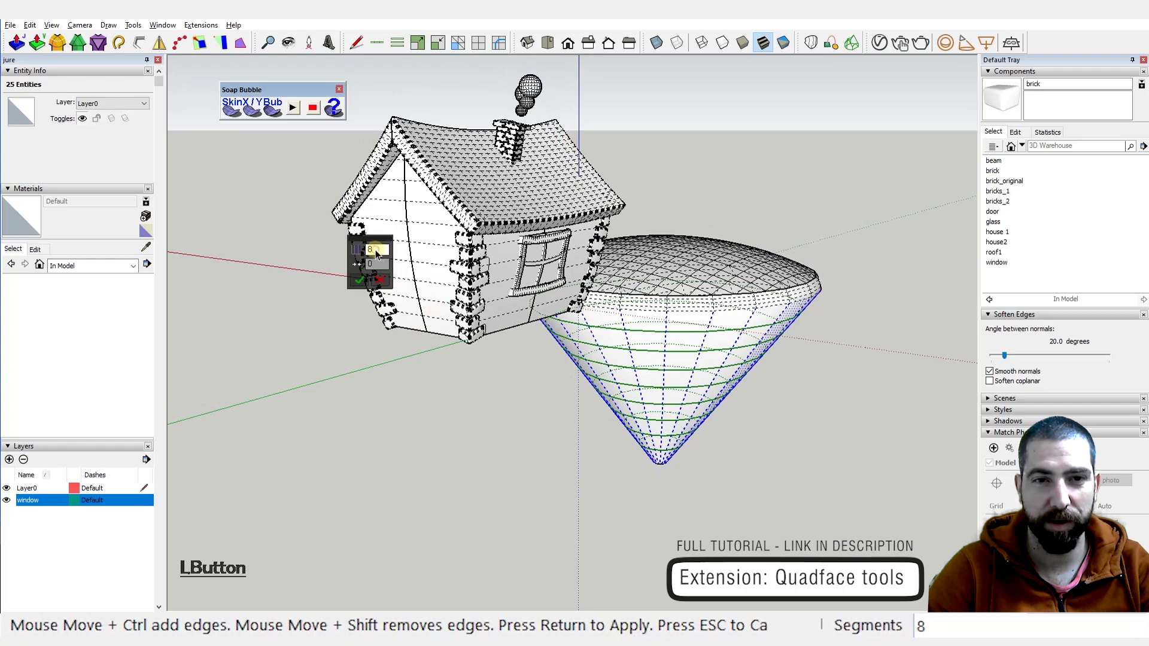
pyautogui.write('6')
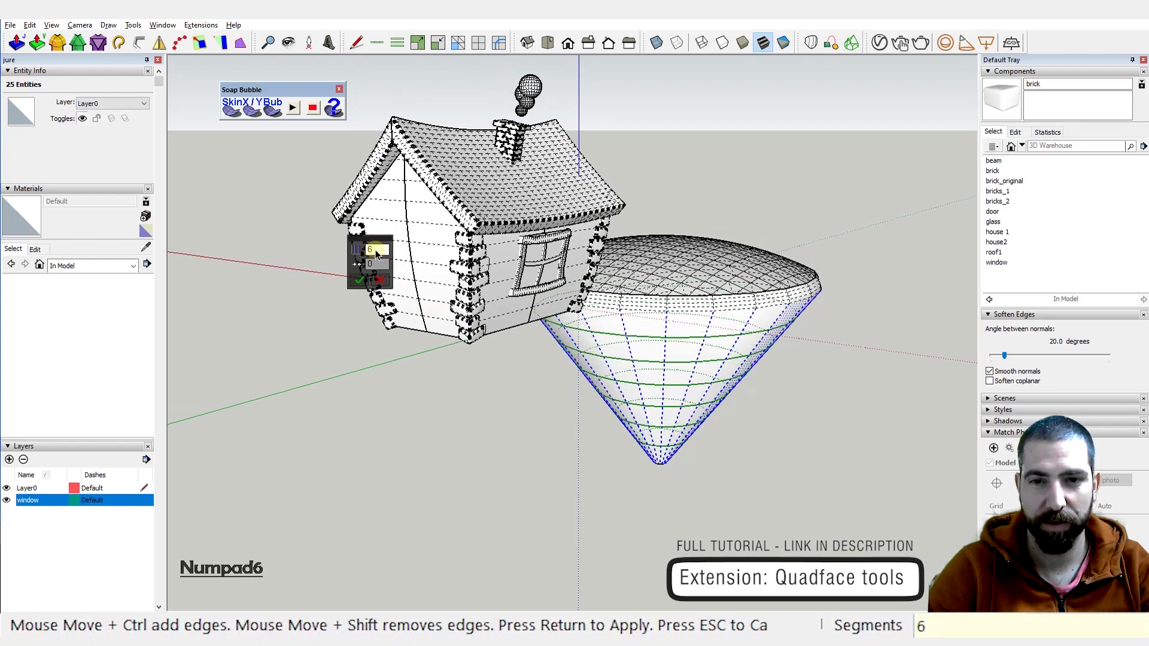
pyautogui.scroll(1, 560, 305)
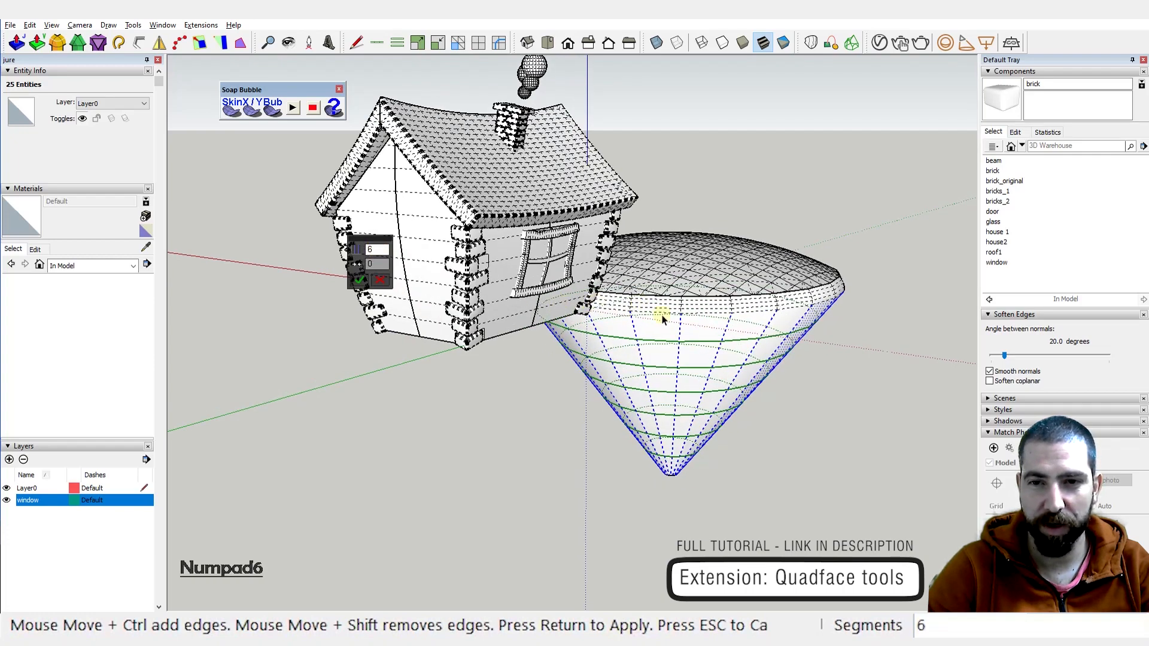
# Step: Connect the edges around the inverted cone's side using 6 segments
pyautogui.moveTo(661, 318); pyautogui.dragTo(733, 219, button='middle')
pyautogui.moveTo(634, 410); pyautogui.dragTo(633, 195, button='middle')
pyautogui.moveTo(646, 266); pyautogui.dragTo(706, 539, button='middle')
pyautogui.moveTo(625, 343); pyautogui.dragTo(671, 502, button='middle')
pyautogui.press('Return')
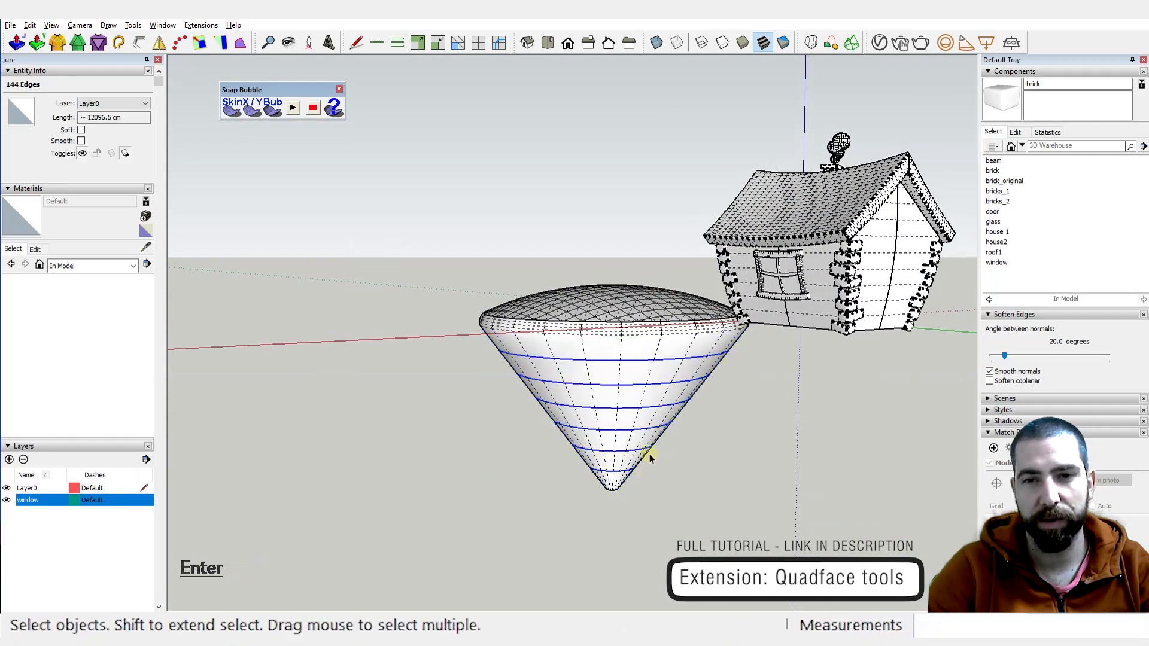
pyautogui.scroll(4, 644, 398)
pyautogui.moveTo(644, 397); pyautogui.dragTo(657, 436, button='middle')
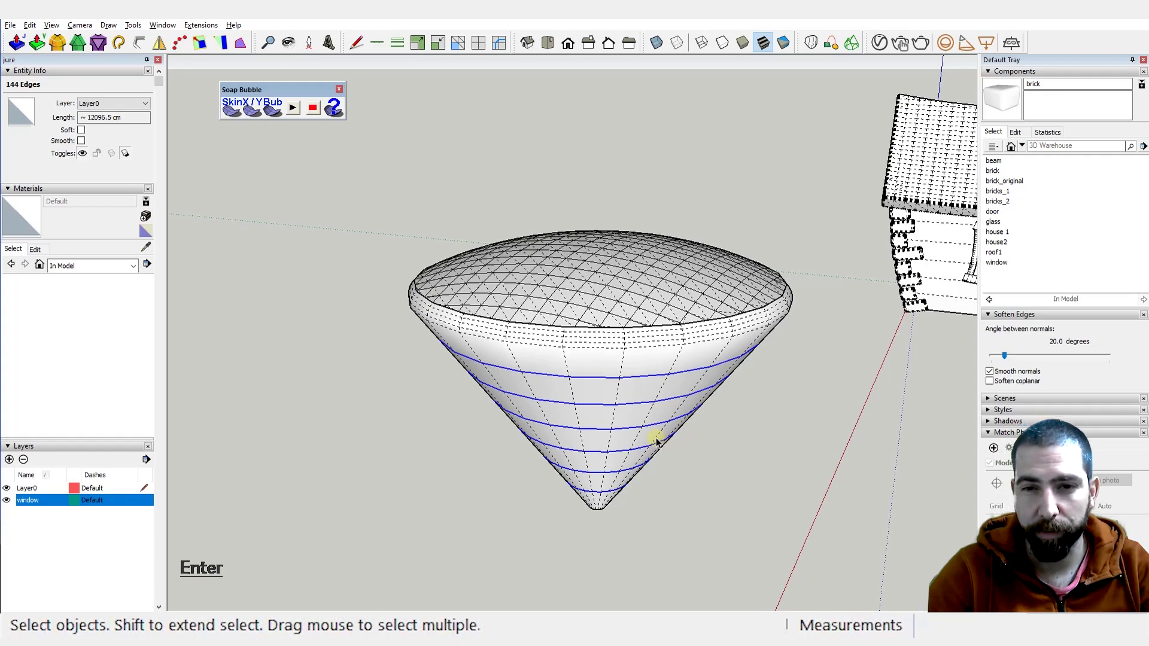
pyautogui.moveTo(657, 441); pyautogui.dragTo(684, 384, button='middle')
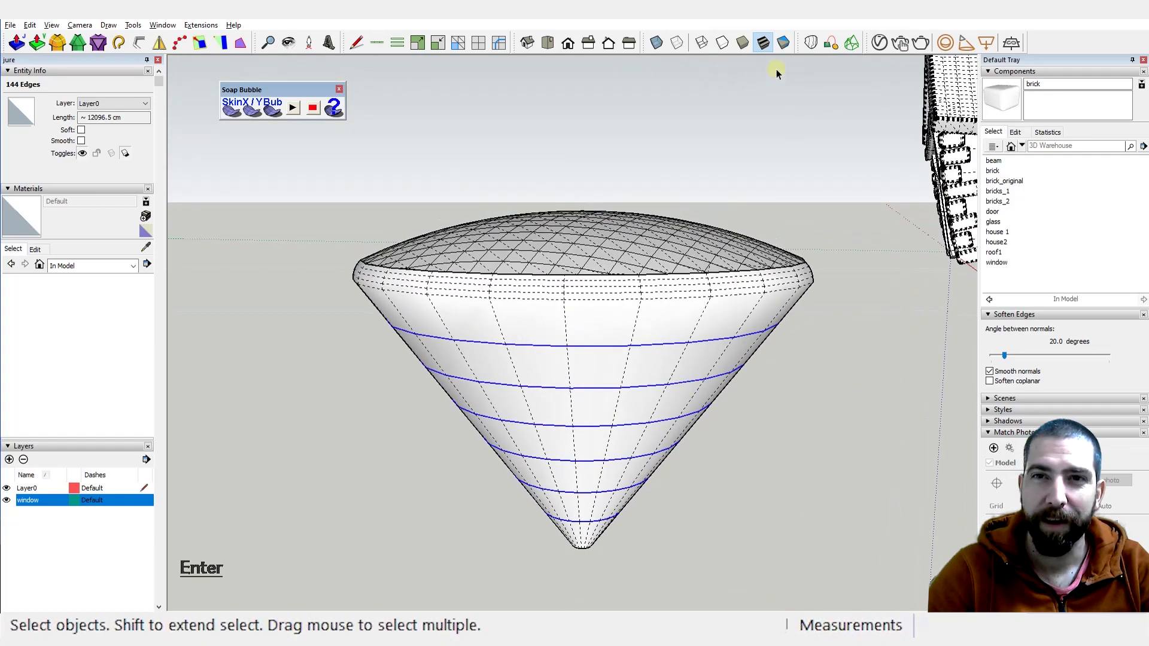
# Step: Hide the Soap Bubble tools and display the Random Tools set
pyautogui.click(339, 90)
pyautogui.moveTo(640, 153); pyautogui.dragTo(651, 166, button='middle')
pyautogui.press('ctrl')
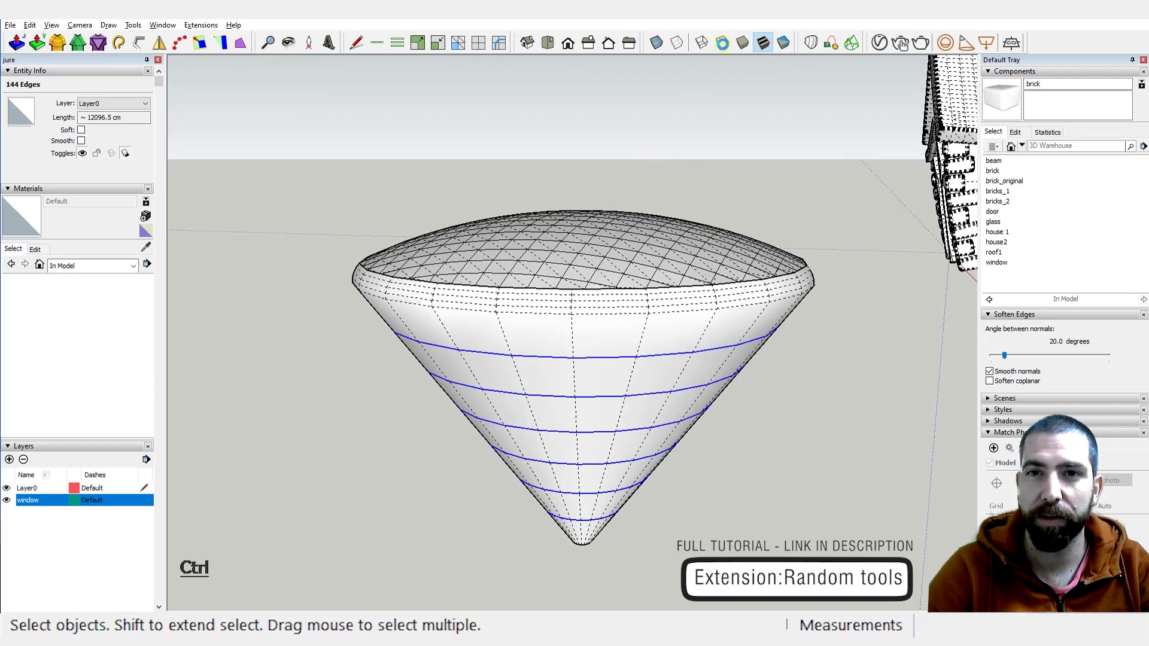
pyautogui.rightClick(724, 48)
pyautogui.scroll(-5, 788, 344)
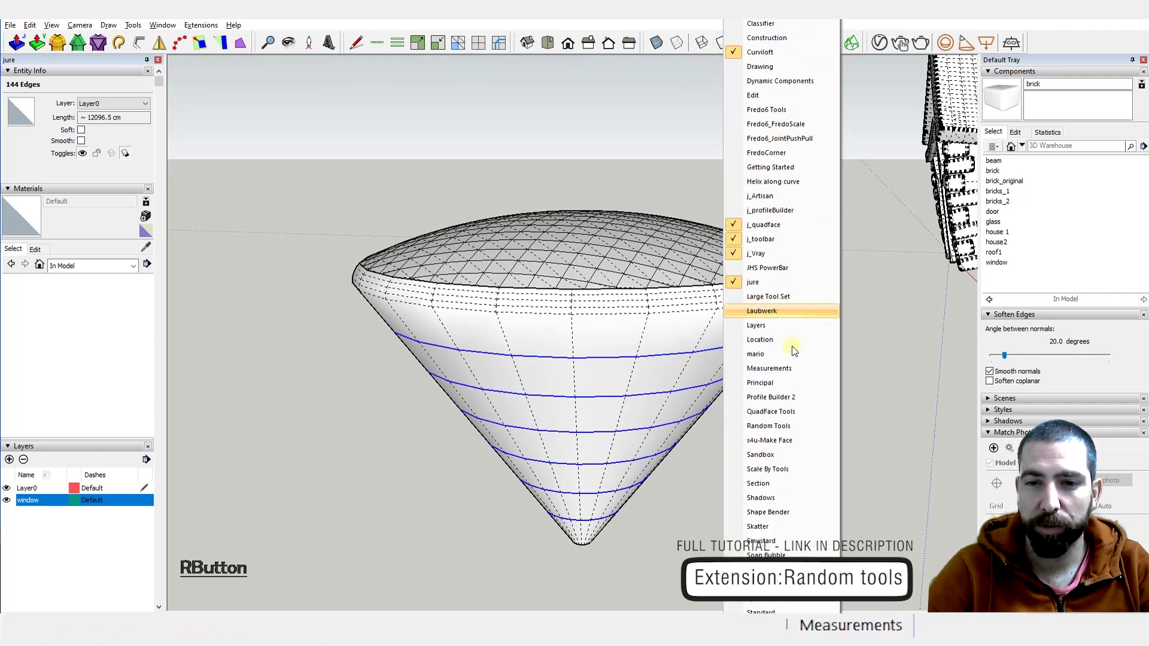
pyautogui.scroll(-5, 790, 440)
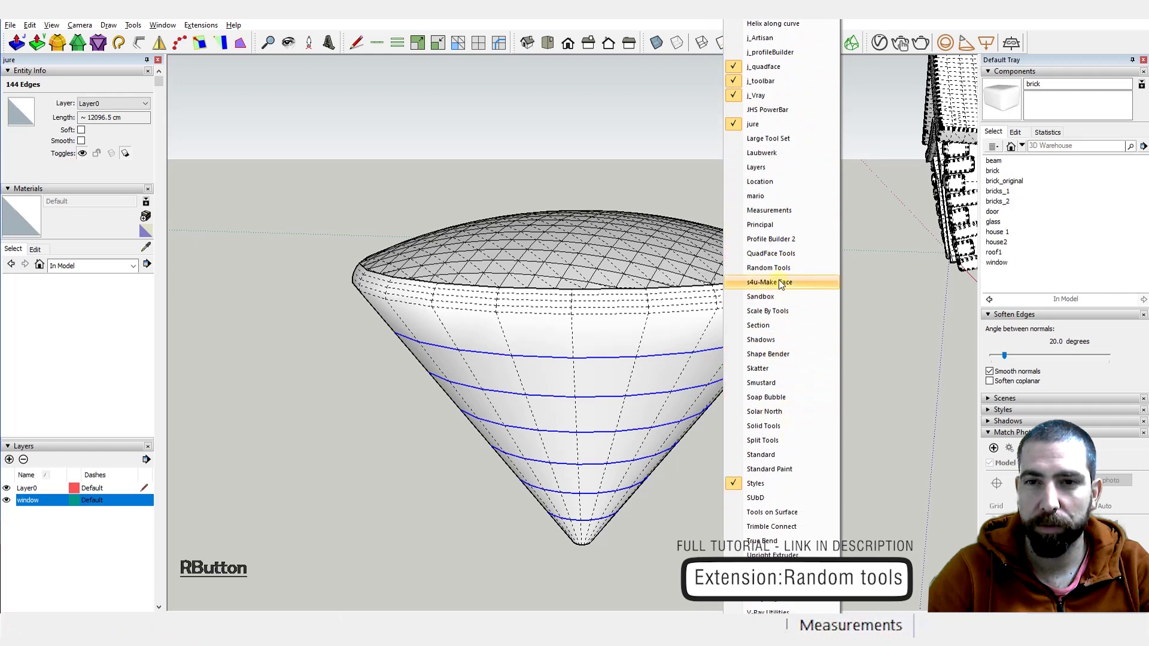
pyautogui.click(778, 268)
pyautogui.moveTo(441, 98); pyautogui.dragTo(363, 106)
# Step: Select all faces and edges of the cone's lower part, beginning below its plain upper band
pyautogui.moveTo(586, 366); pyautogui.dragTo(499, 312, button='middle')
pyautogui.moveTo(507, 342); pyautogui.dragTo(857, 604)
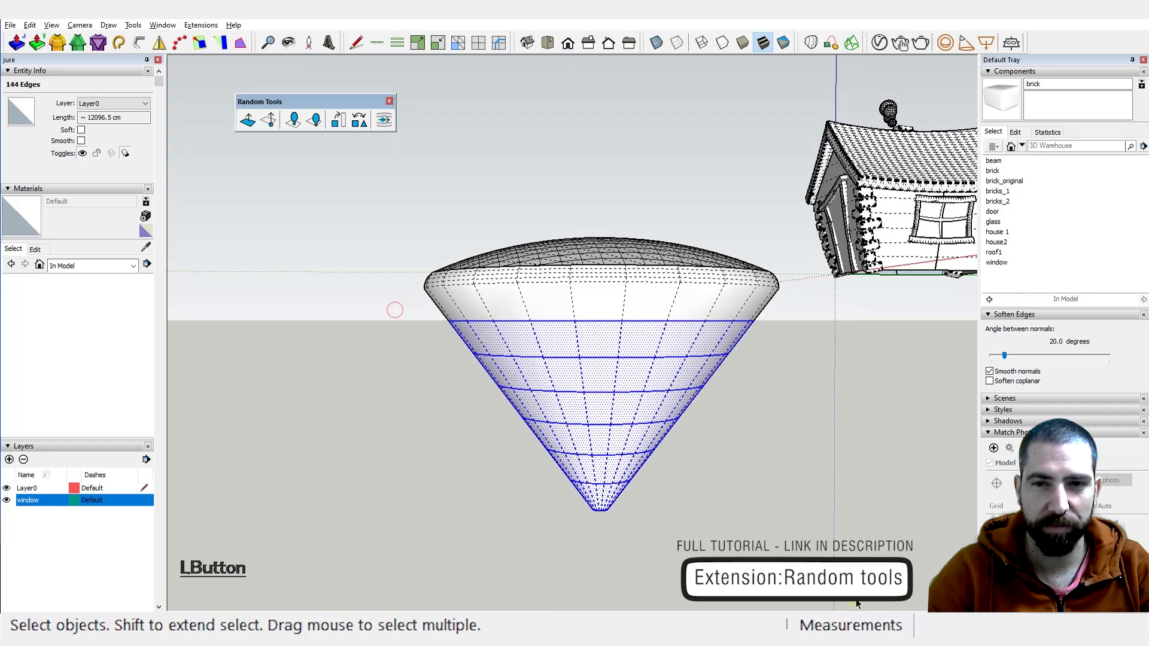
pyautogui.moveTo(772, 520); pyautogui.dragTo(745, 510, button='middle')
pyautogui.scroll(1, 644, 438)
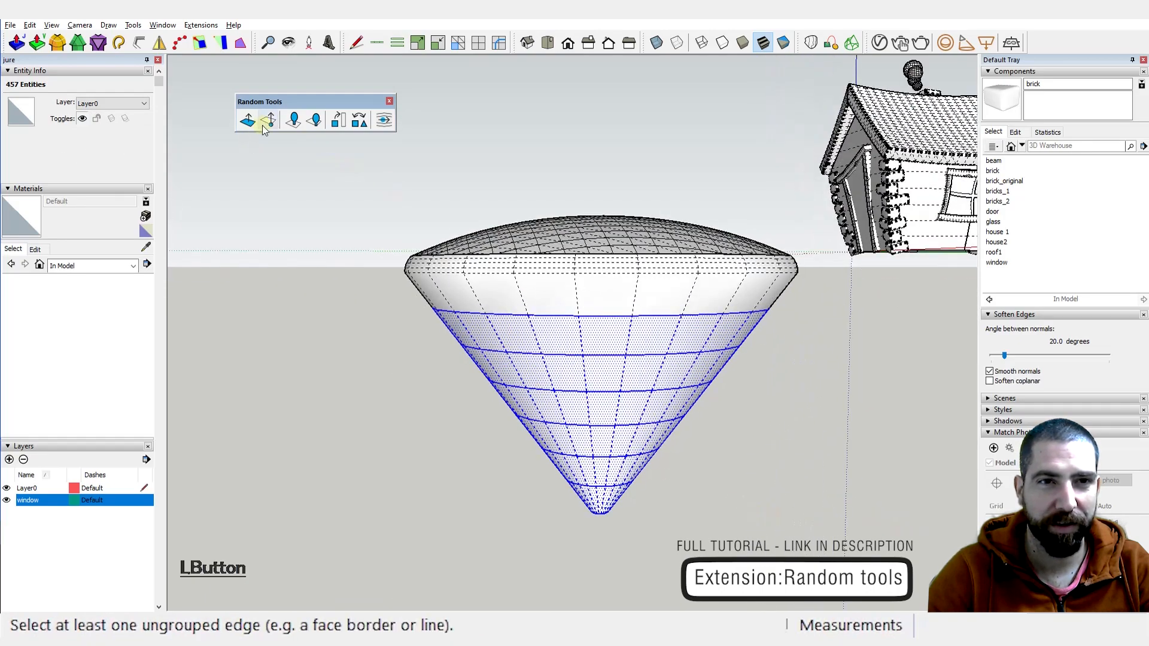
pyautogui.moveTo(559, 469); pyautogui.dragTo(580, 413, button='middle')
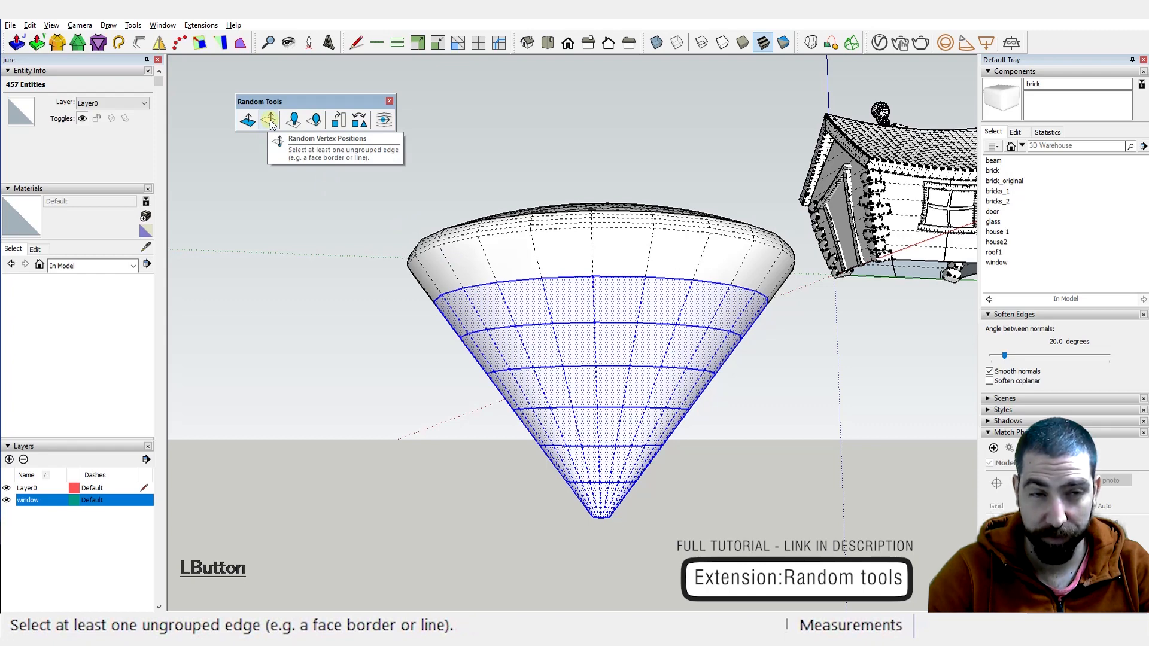
# Step: Randomize the selected cone vertices with Random Vertex Positions, using a maximum variation of 20 on the red and green axes
pyautogui.click(271, 122)
pyautogui.moveTo(628, 269); pyautogui.dragTo(795, 390)
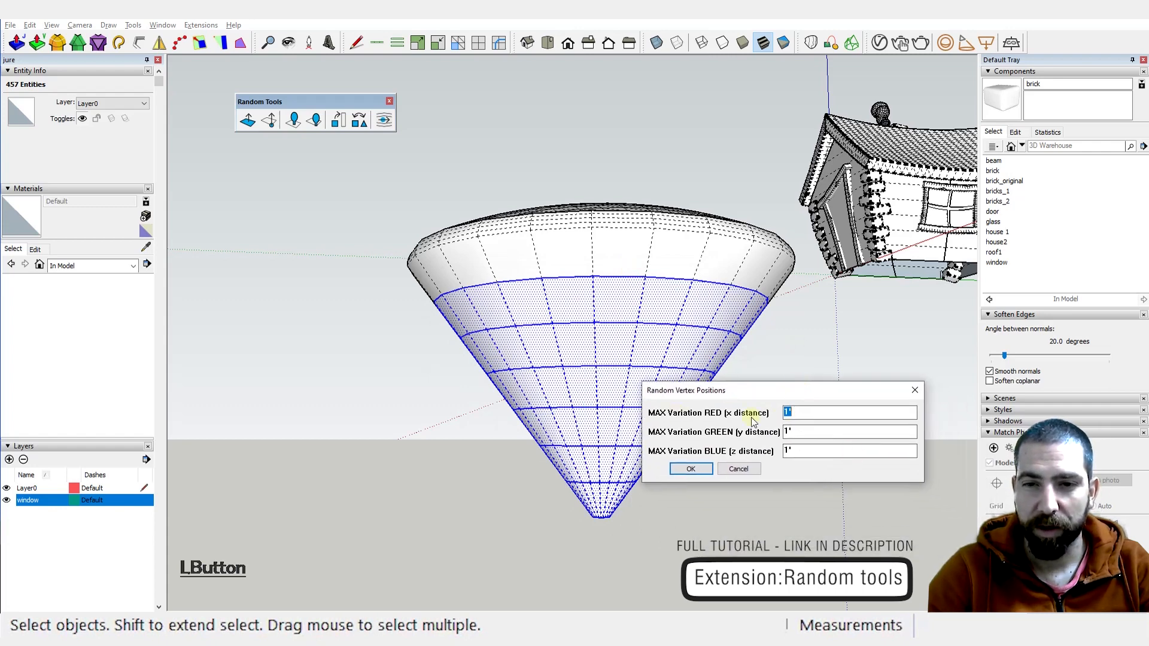
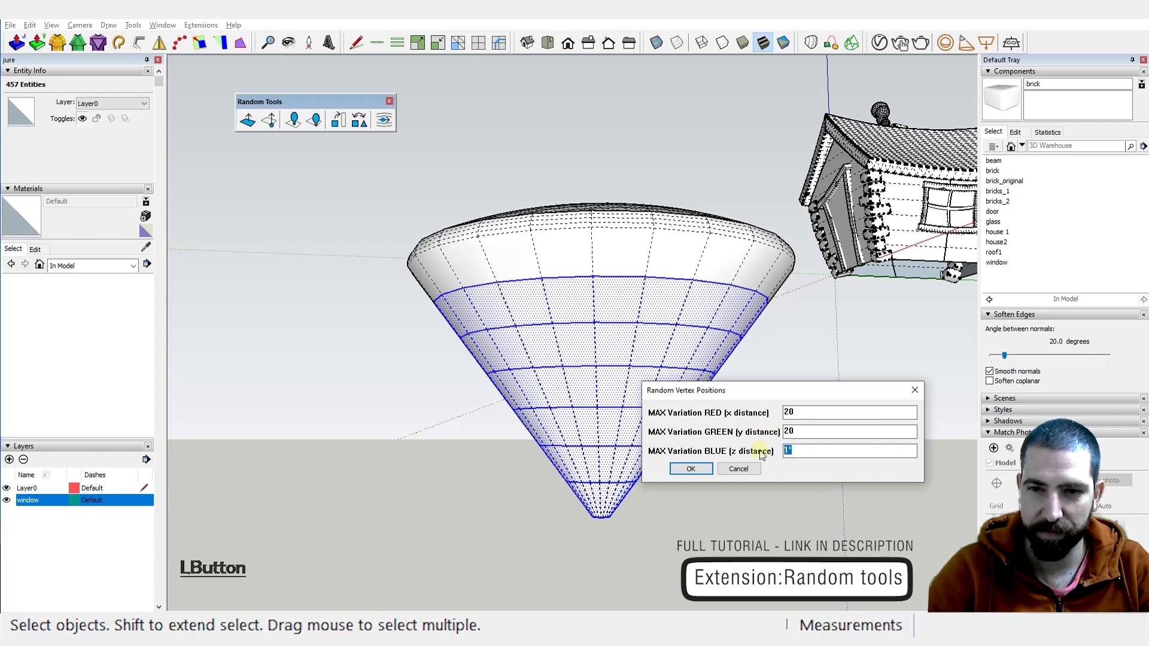
pyautogui.click(691, 469)
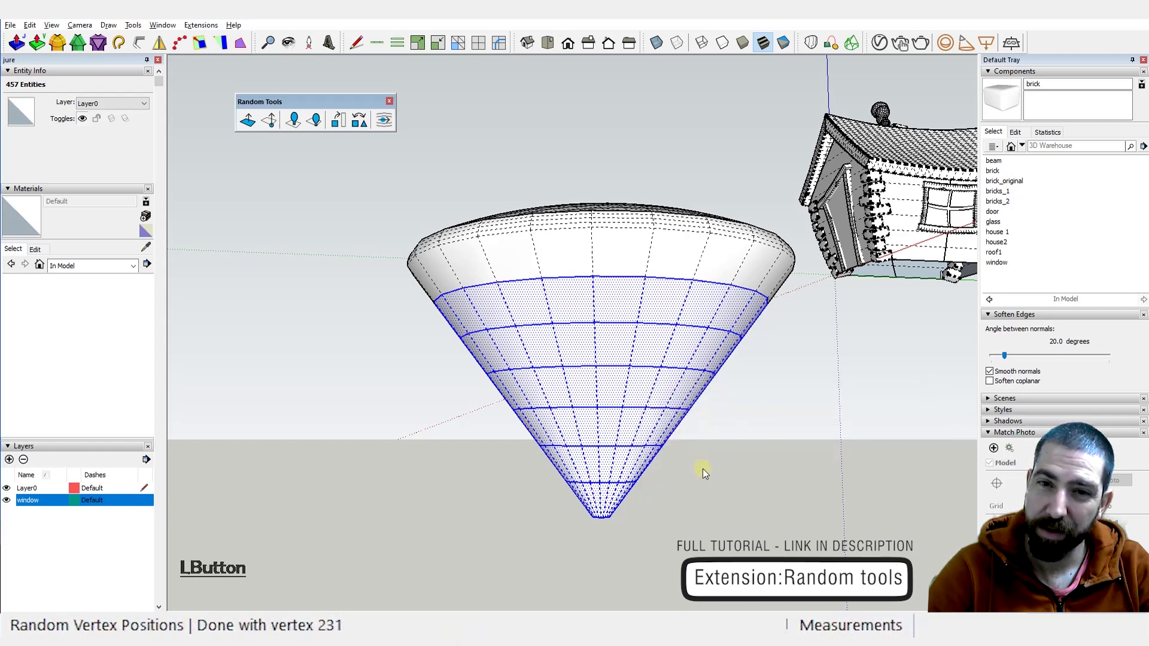
pyautogui.moveTo(698, 473); pyautogui.dragTo(1144, 466, button='middle')
pyautogui.moveTo(1143, 466); pyautogui.dragTo(734, 437)
pyautogui.press('space')
pyautogui.press('o')
pyautogui.moveTo(652, 502); pyautogui.dragTo(478, 465)
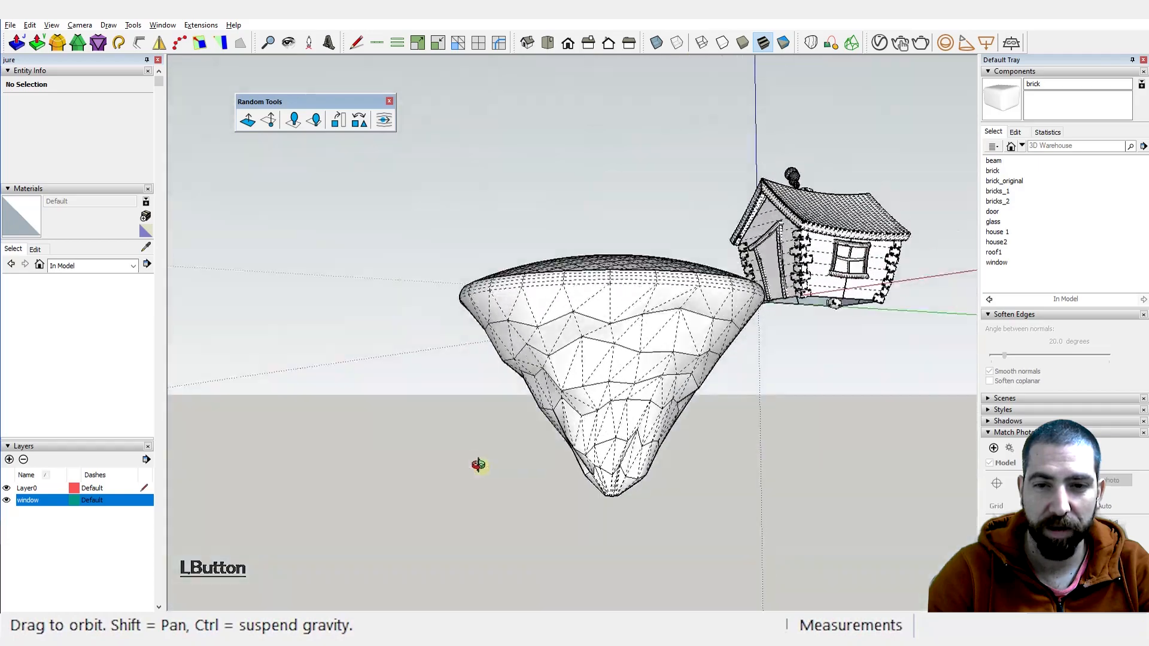
pyautogui.scroll(6, 628, 464)
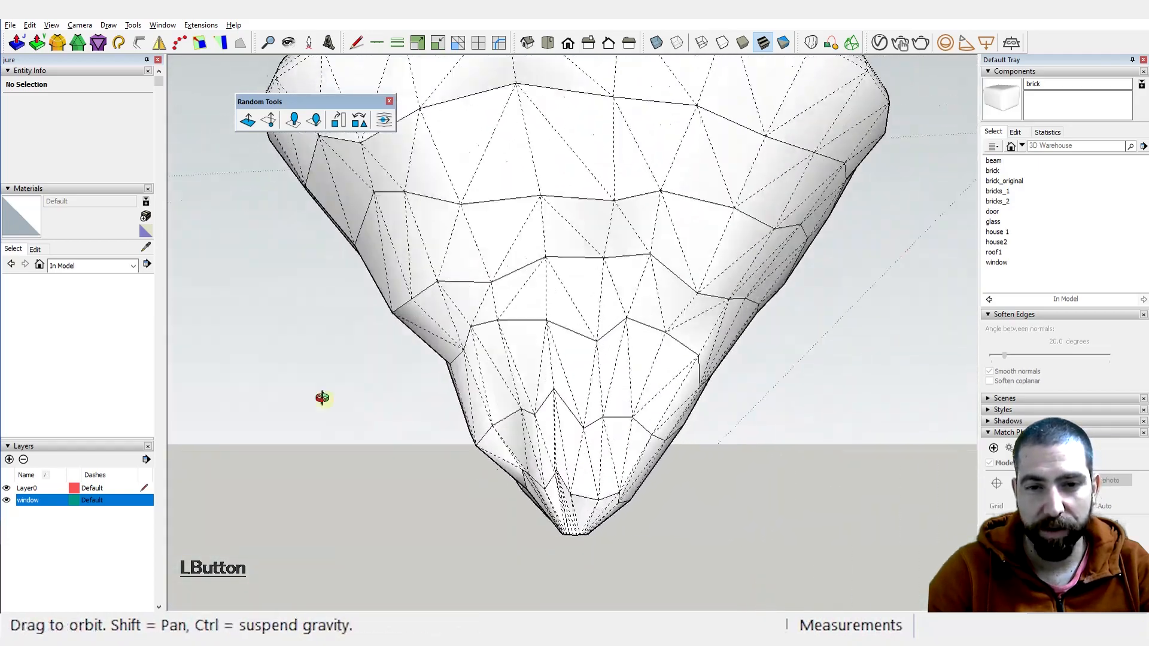
# Step: Adjust individual vertices near the island's pointed tip with the Move tool and clear the selection
pyautogui.moveTo(322, 398); pyautogui.dragTo(664, 531, button='middle')
pyautogui.press('m')
pyautogui.click(577, 470)
pyautogui.click(639, 533)
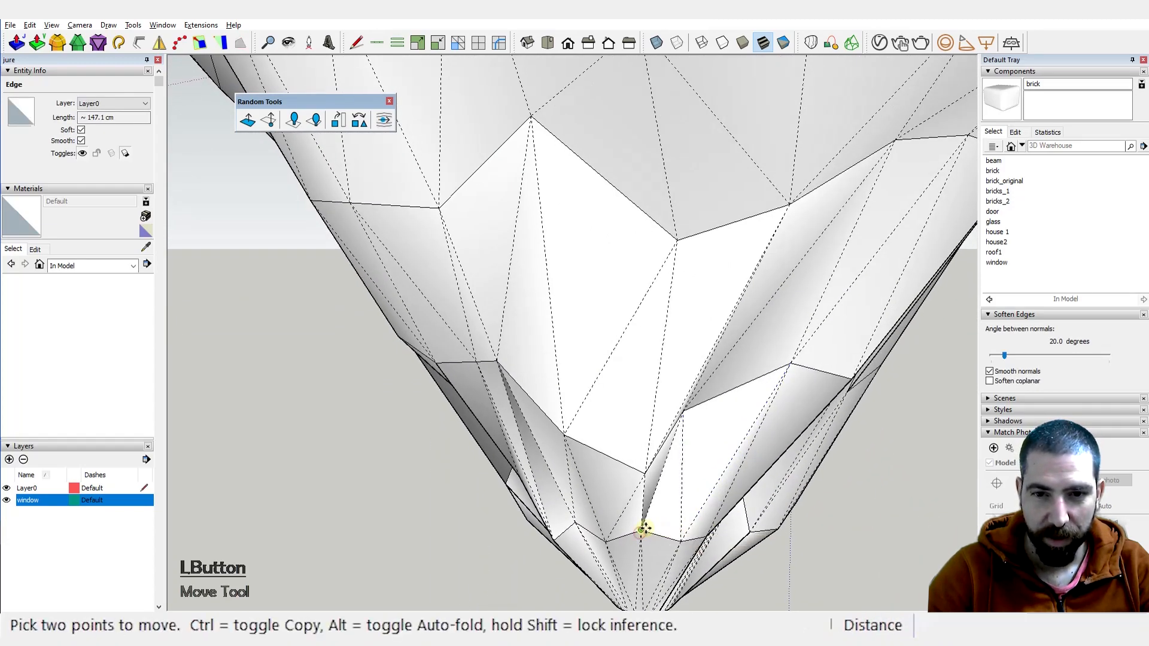
pyautogui.scroll(-2, 725, 419)
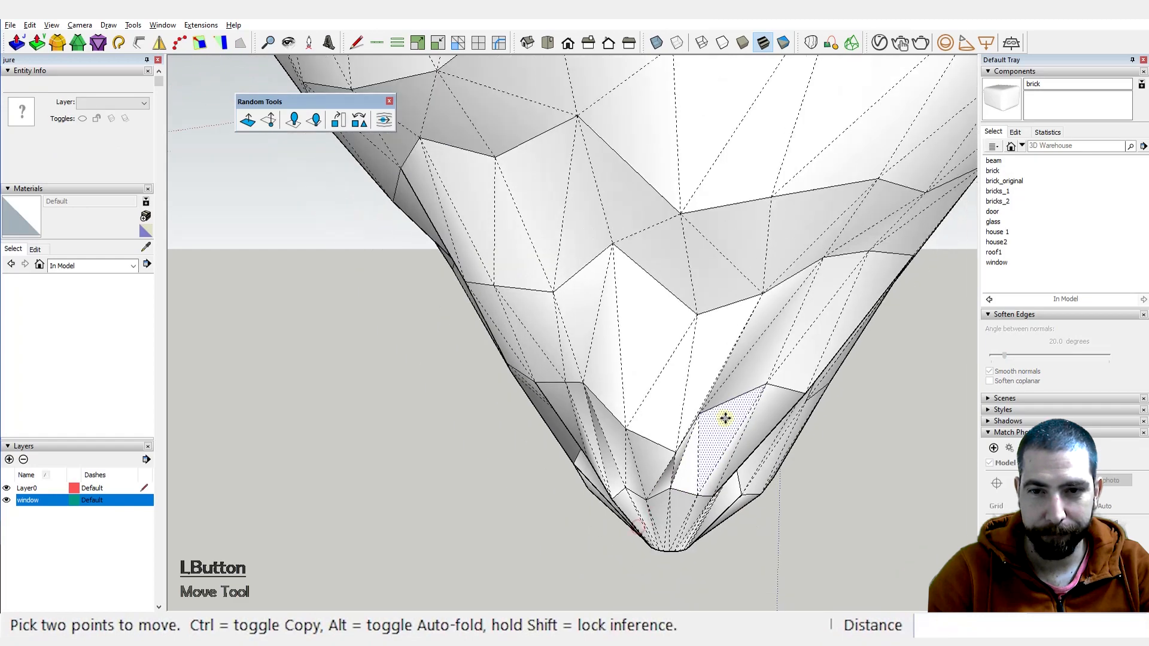
pyautogui.moveTo(726, 419); pyautogui.dragTo(953, 405, button='middle')
pyautogui.scroll(2, 770, 456)
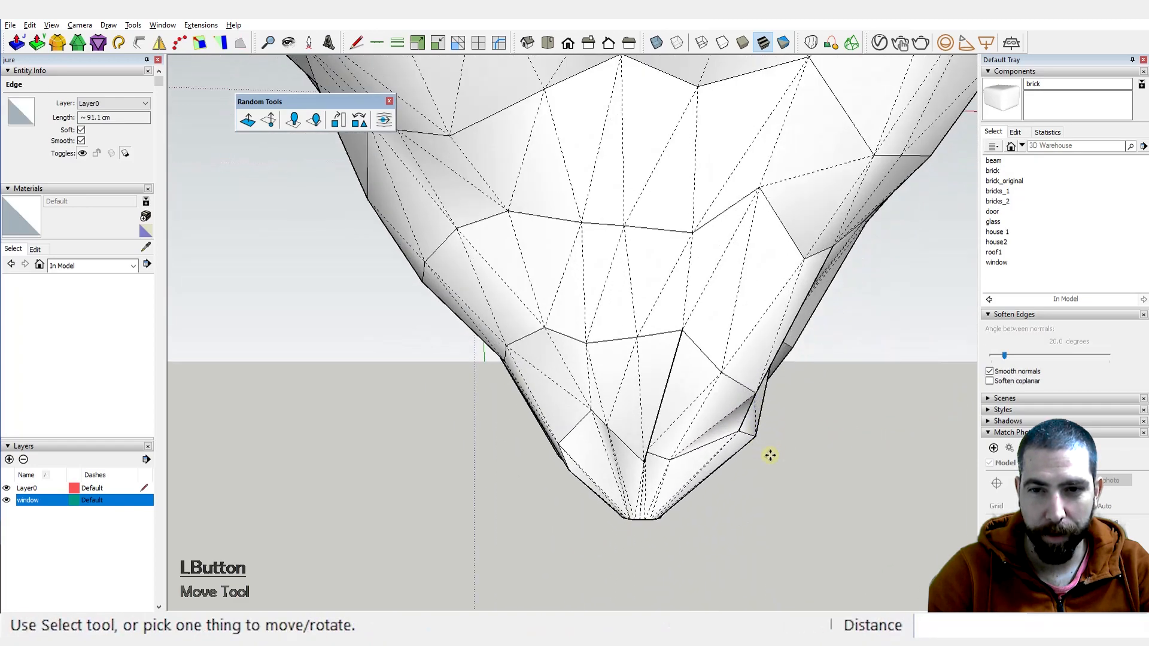
pyautogui.click(744, 434)
pyautogui.scroll(-5, 656, 339)
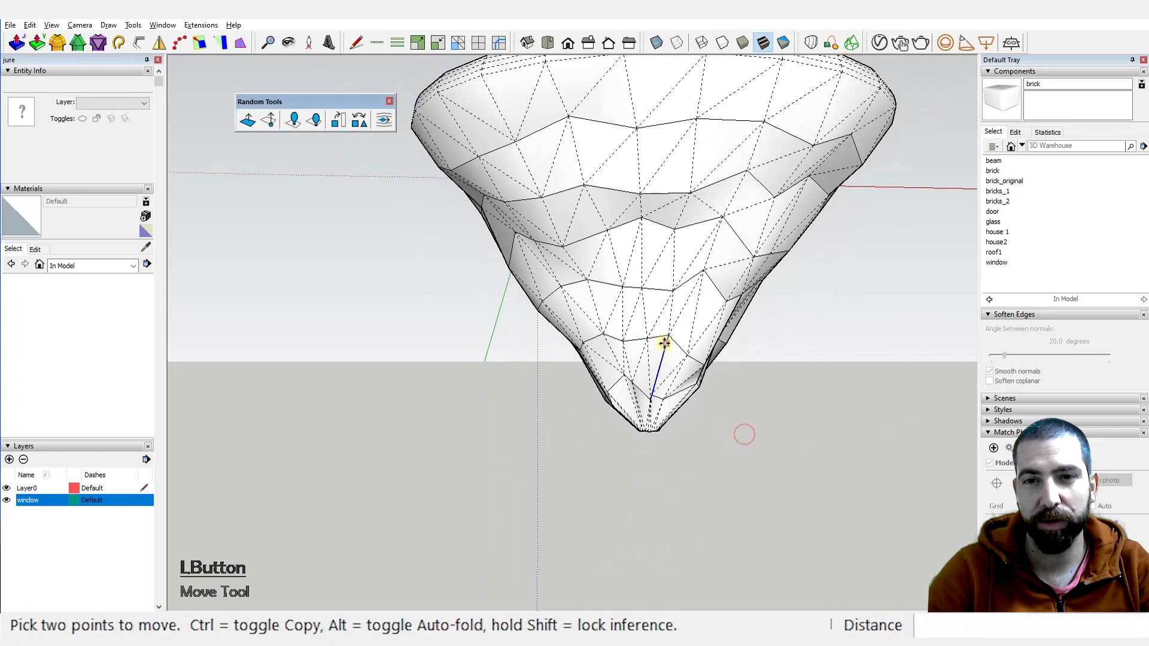
pyautogui.hotkey('ctrl', 't')
pyautogui.press('space')
pyautogui.moveTo(672, 371); pyautogui.dragTo(595, 287, button='middle')
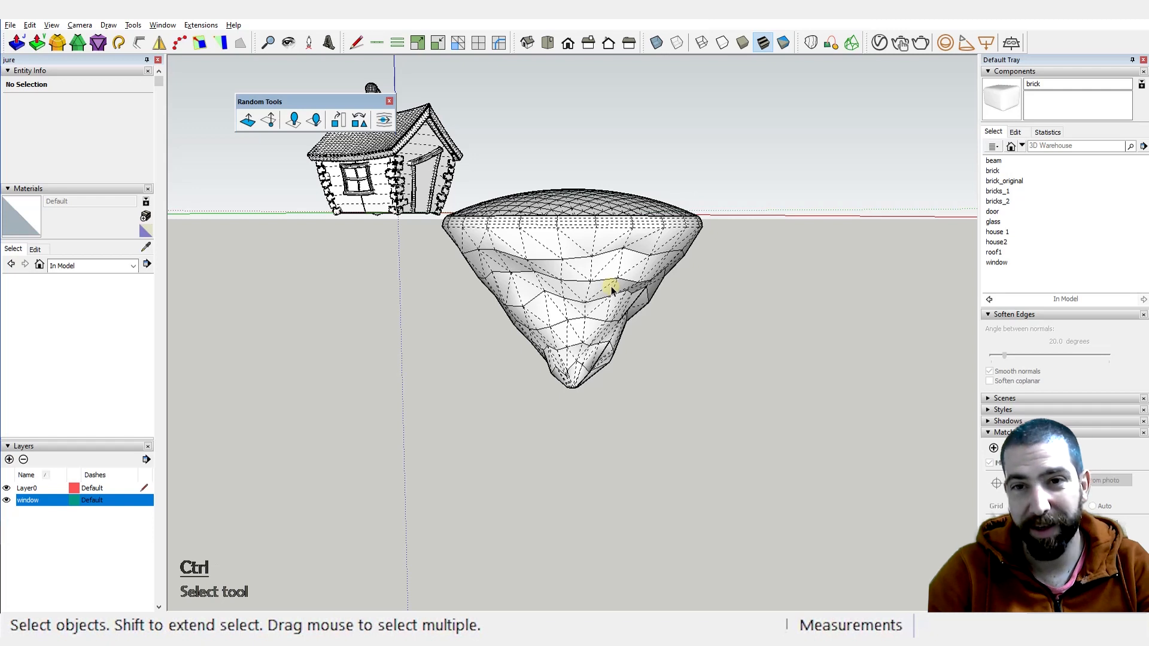
# Step: Enable Vertex Tools, start vertex editing on the island mesh, and hide Random Tools
pyautogui.rightClick(813, 45)
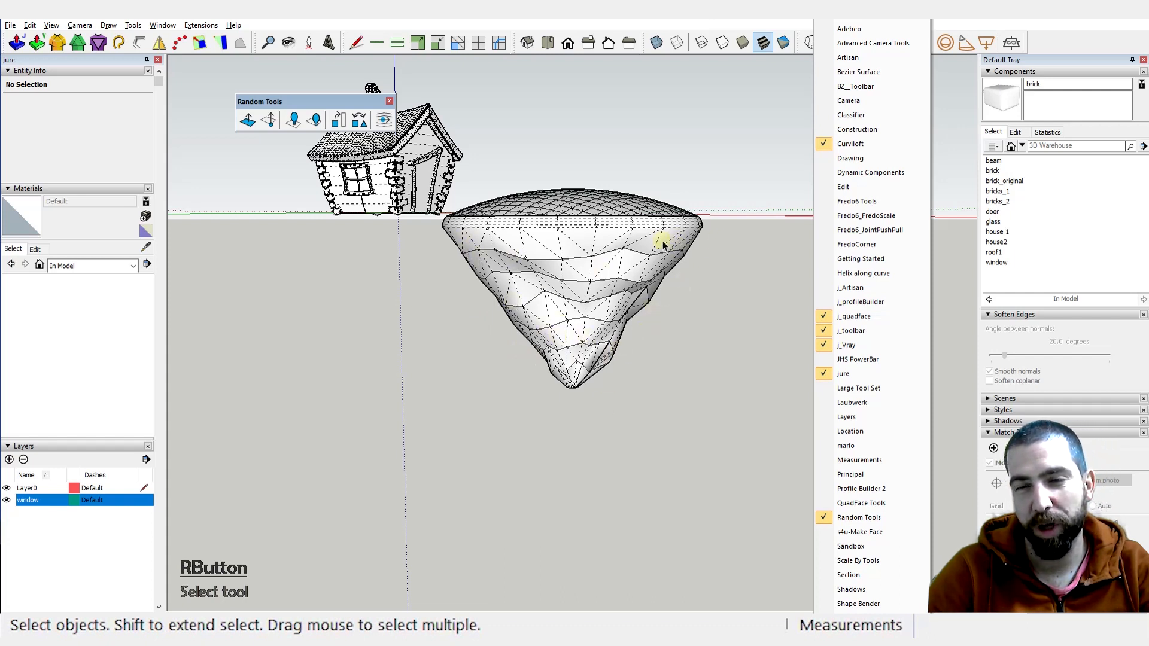
pyautogui.scroll(-5, 863, 441)
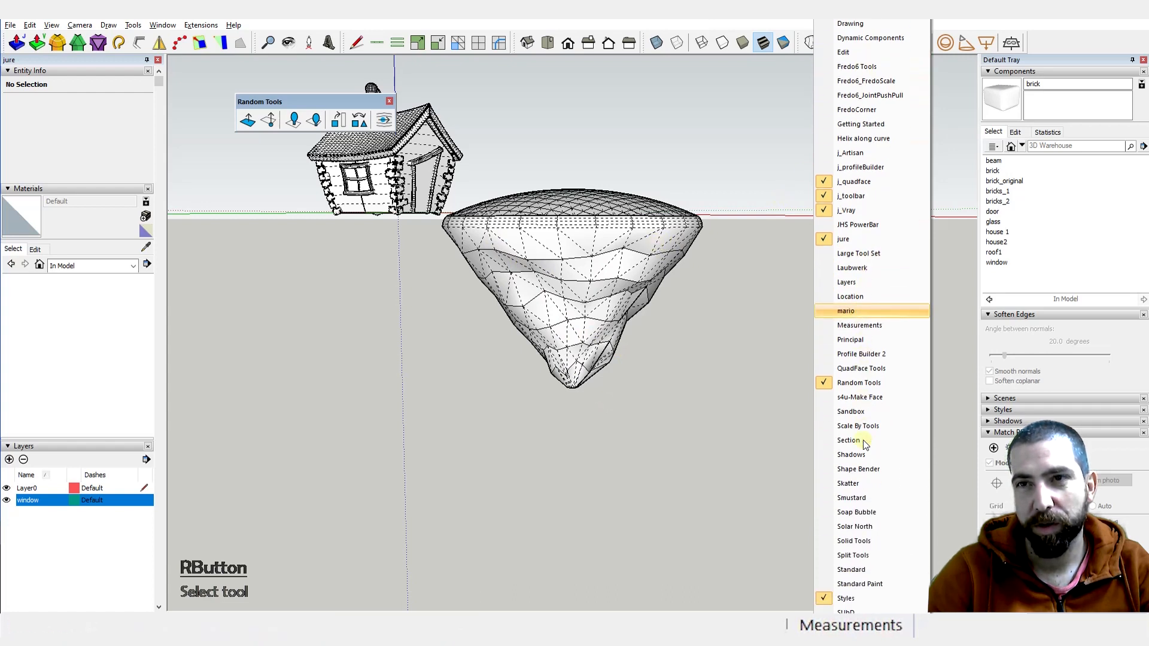
pyautogui.scroll(-3, 864, 441)
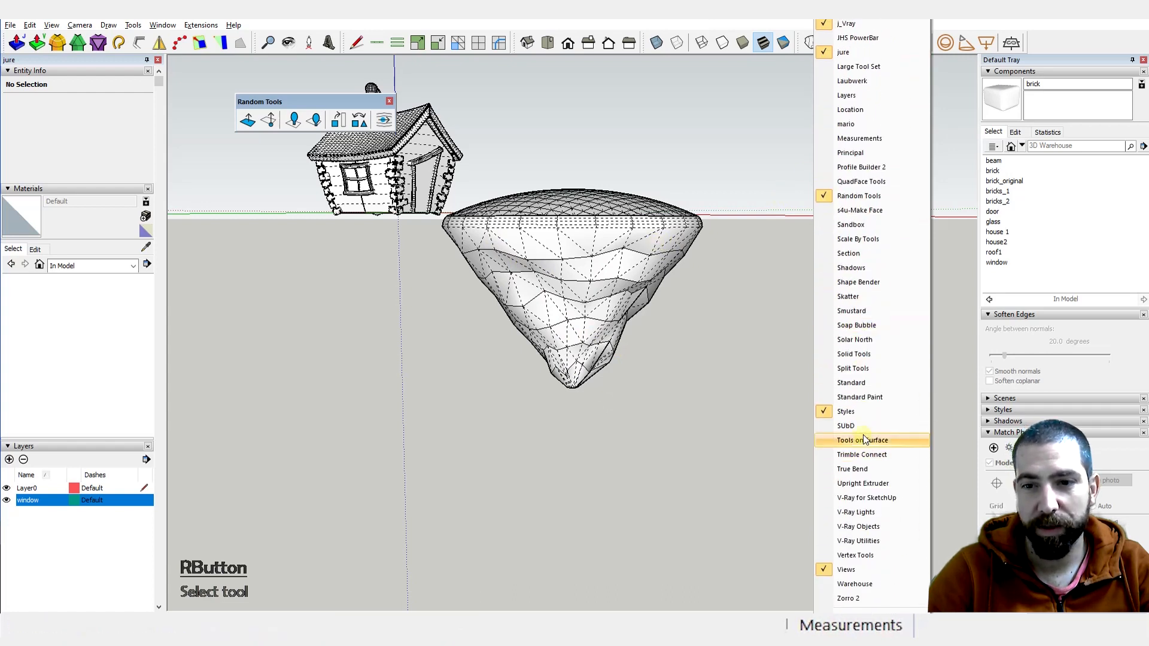
pyautogui.click(855, 555)
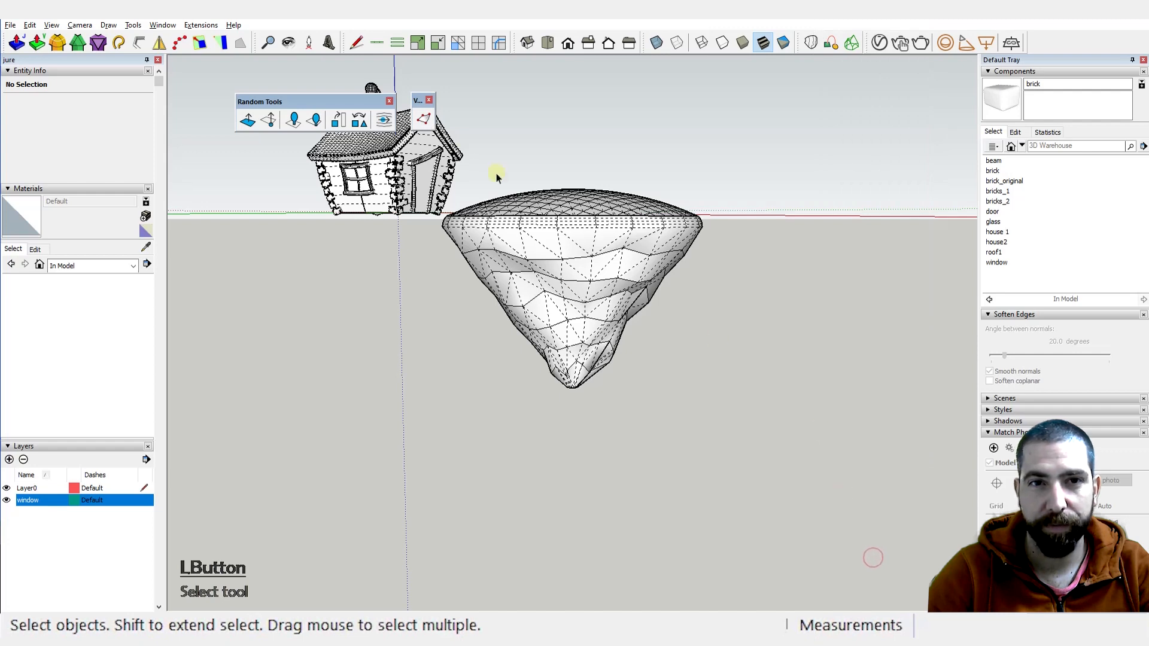
pyautogui.click(424, 119)
pyautogui.scroll(5, 604, 365)
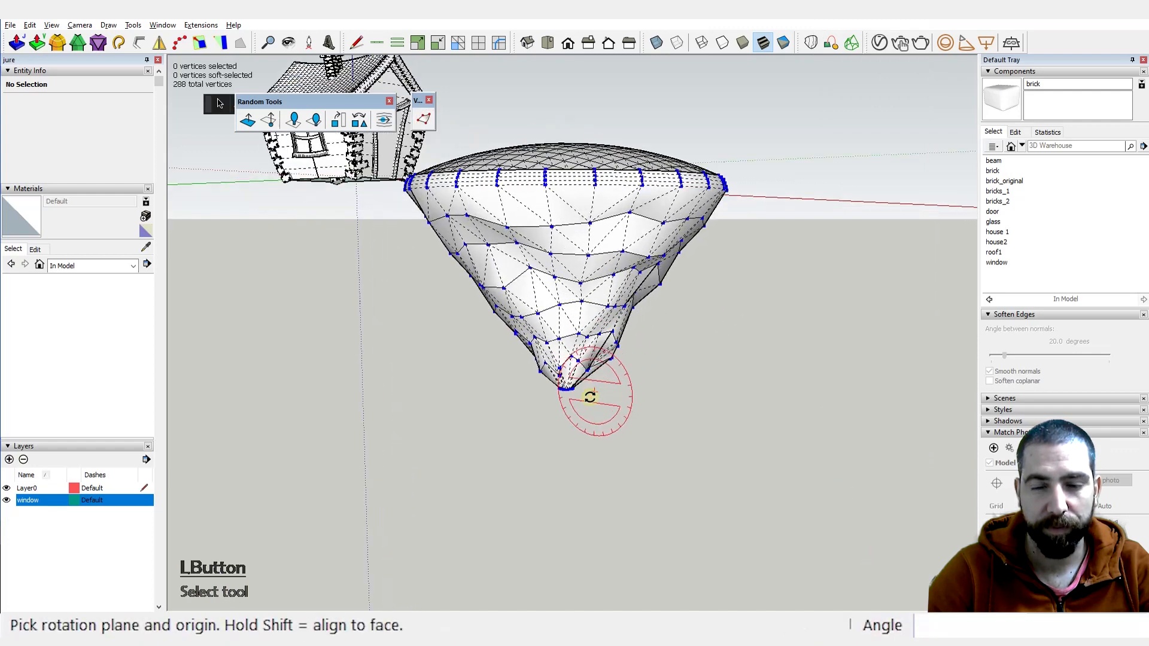
pyautogui.press('ctrl')
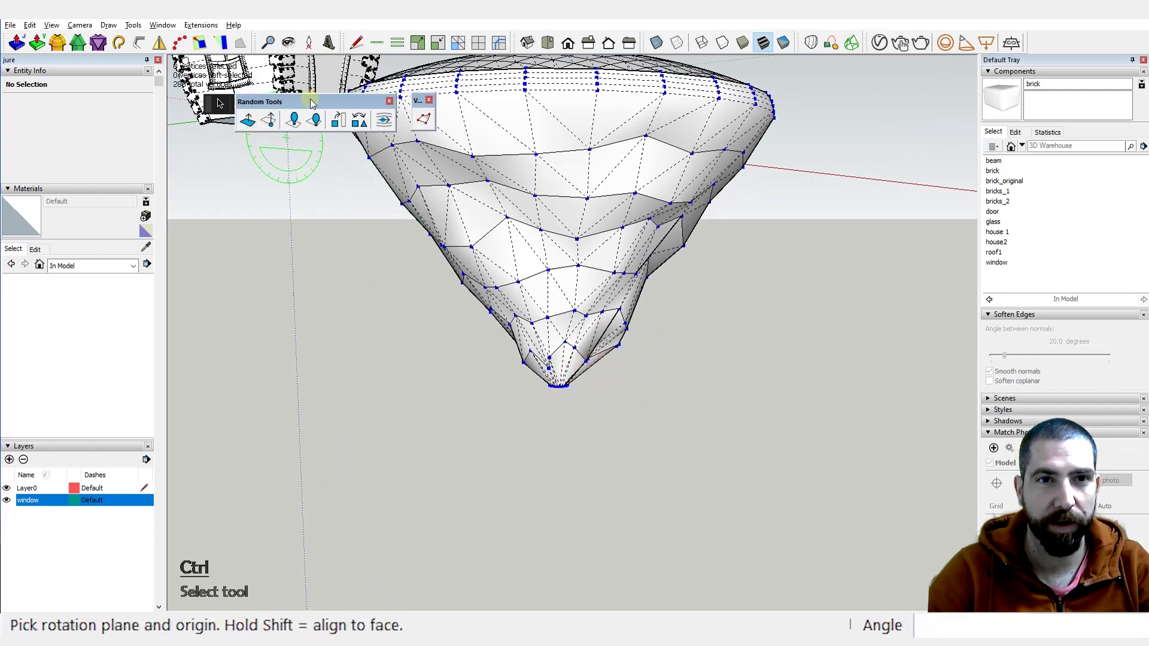
pyautogui.moveTo(312, 101); pyautogui.dragTo(312, 133)
pyautogui.click(389, 135)
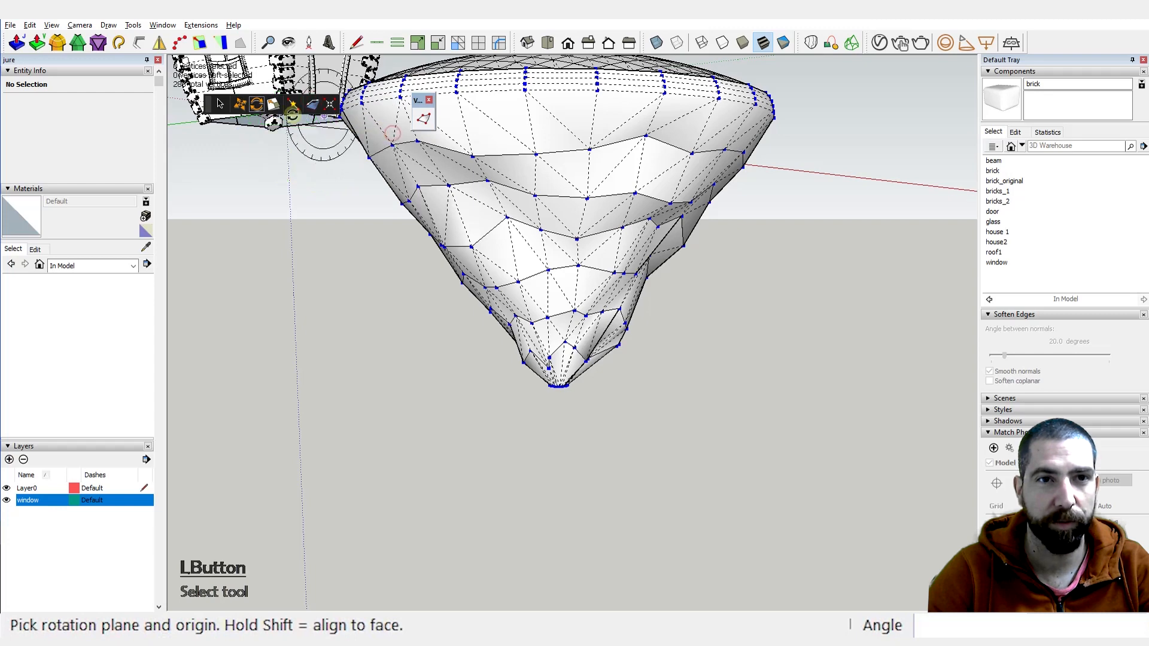
# Step: Soft-select the vertices at the island's bottom tip, raise them about 186 cm along the blue axis, and end vertex editing
pyautogui.click(221, 105)
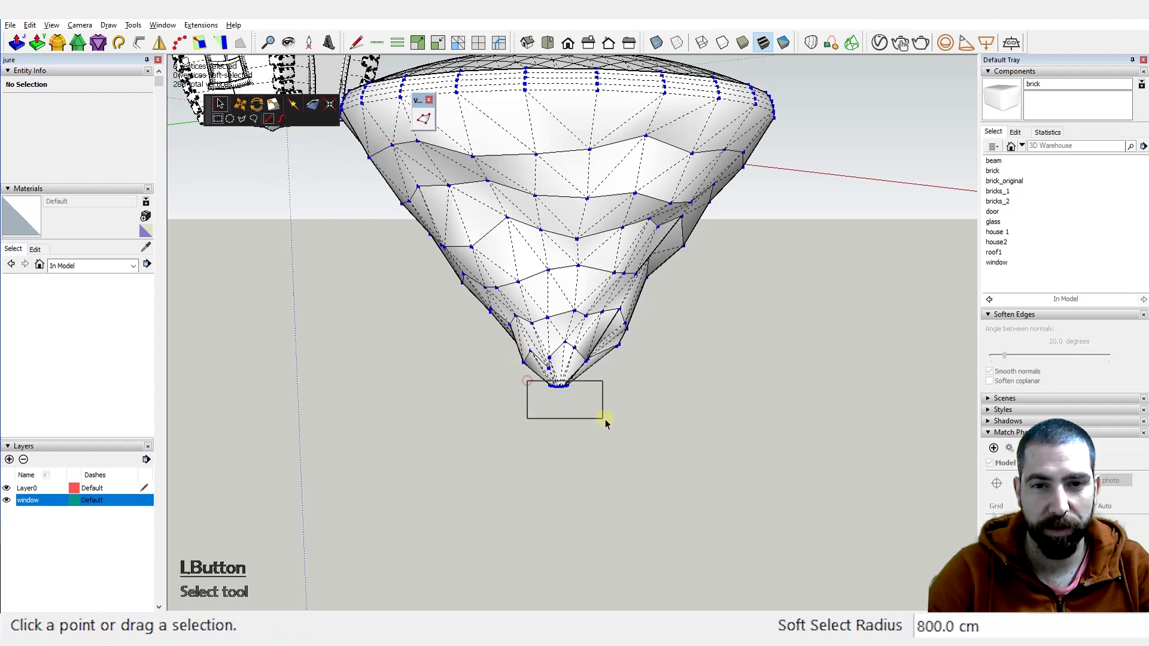
pyautogui.moveTo(606, 423); pyautogui.dragTo(677, 415, button='middle')
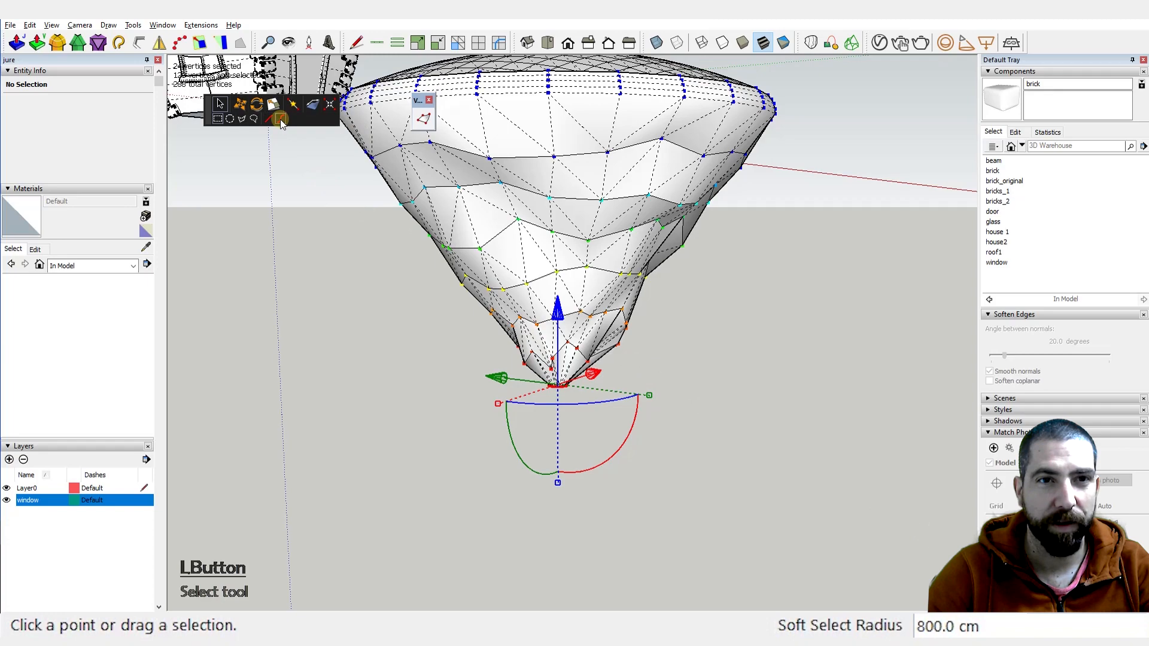
pyautogui.moveTo(557, 311); pyautogui.dragTo(567, 250)
pyautogui.moveTo(588, 371); pyautogui.dragTo(680, 408, button='middle')
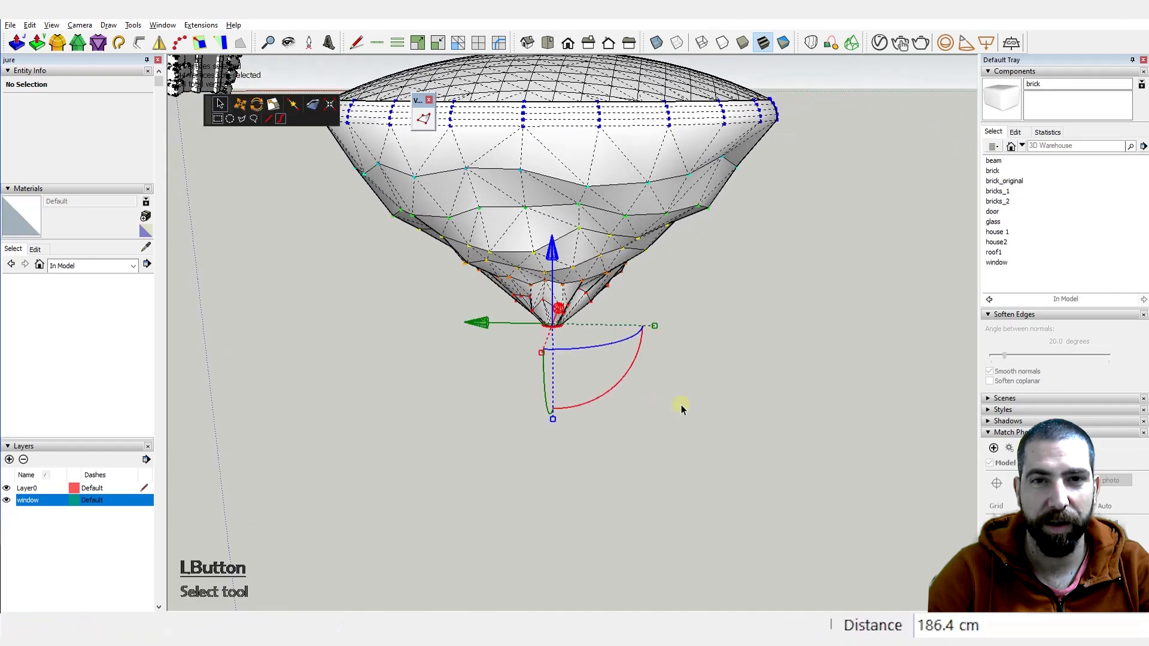
pyautogui.scroll(-1, 680, 407)
pyautogui.press('space')
pyautogui.click(735, 361)
# Step: Select the whole island, including its domed top, and make it a group
pyautogui.scroll(-3, 734, 361)
pyautogui.moveTo(735, 362); pyautogui.dragTo(90, 311, button='middle')
pyautogui.moveTo(90, 311); pyautogui.dragTo(713, 337)
pyautogui.moveTo(714, 337); pyautogui.dragTo(515, 235, button='middle')
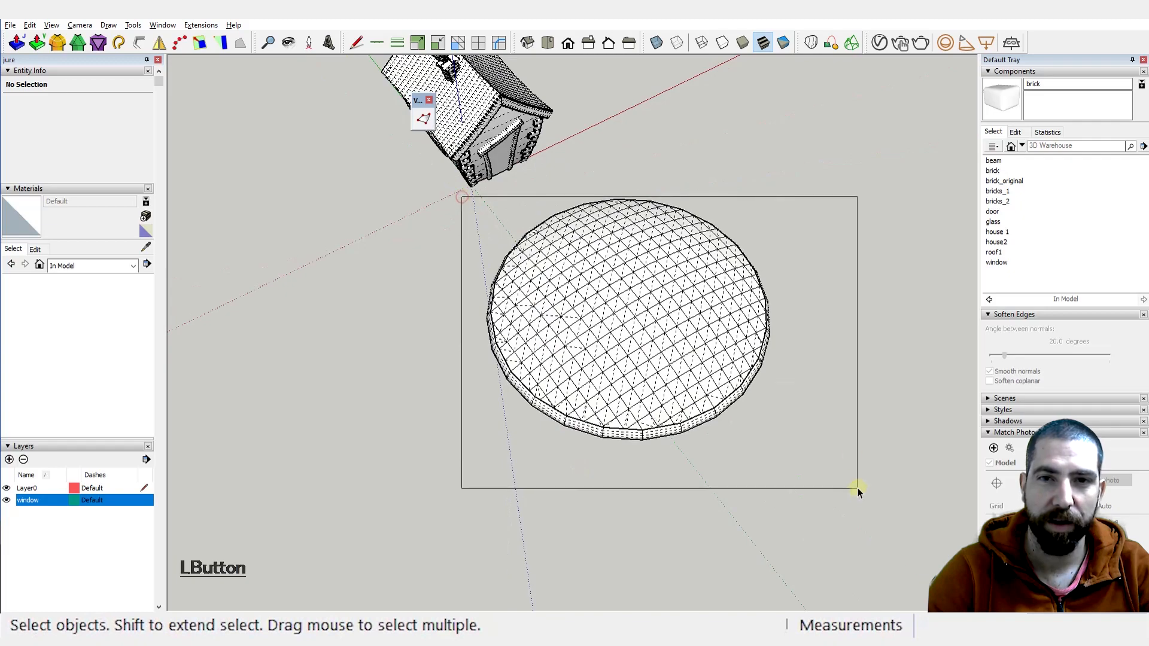
pyautogui.moveTo(856, 487); pyautogui.dragTo(849, 487)
pyautogui.moveTo(849, 487); pyautogui.dragTo(682, 264, button='middle')
pyautogui.rightClick(683, 265)
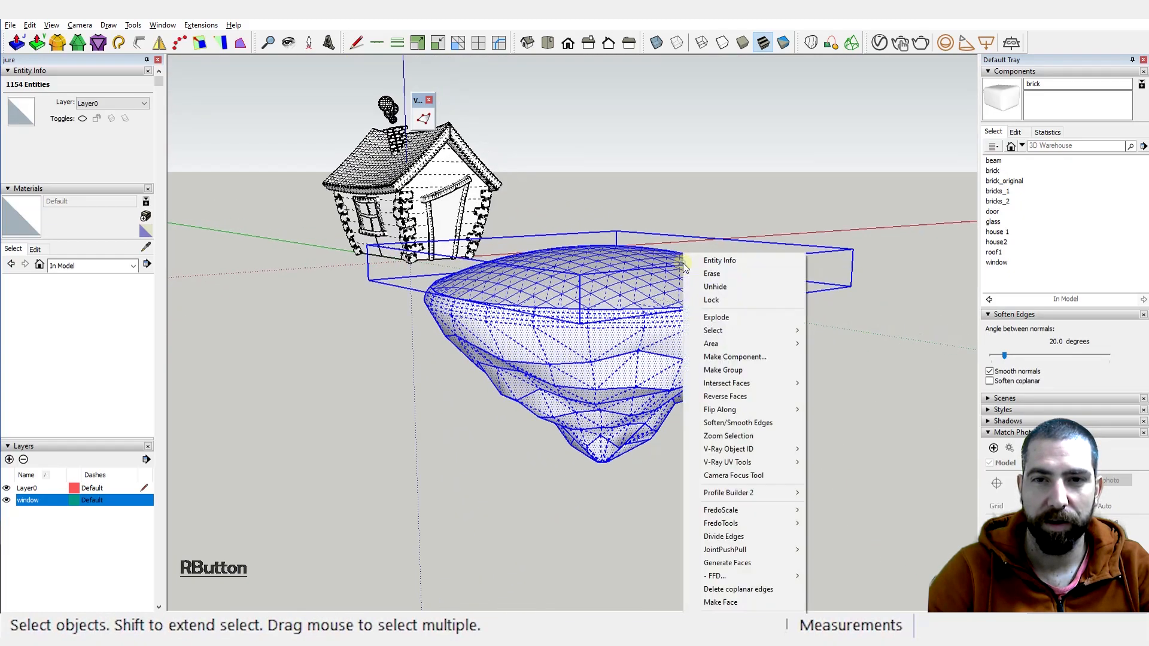
pyautogui.click(756, 369)
# Step: Move the island group beneath the house so that the house stands on its domed top
pyautogui.moveTo(757, 372); pyautogui.dragTo(751, 312, button='middle')
pyautogui.hotkey('ctrl', 'shift', 'x')
pyautogui.click(628, 380)
pyautogui.scroll(3, 513, 345)
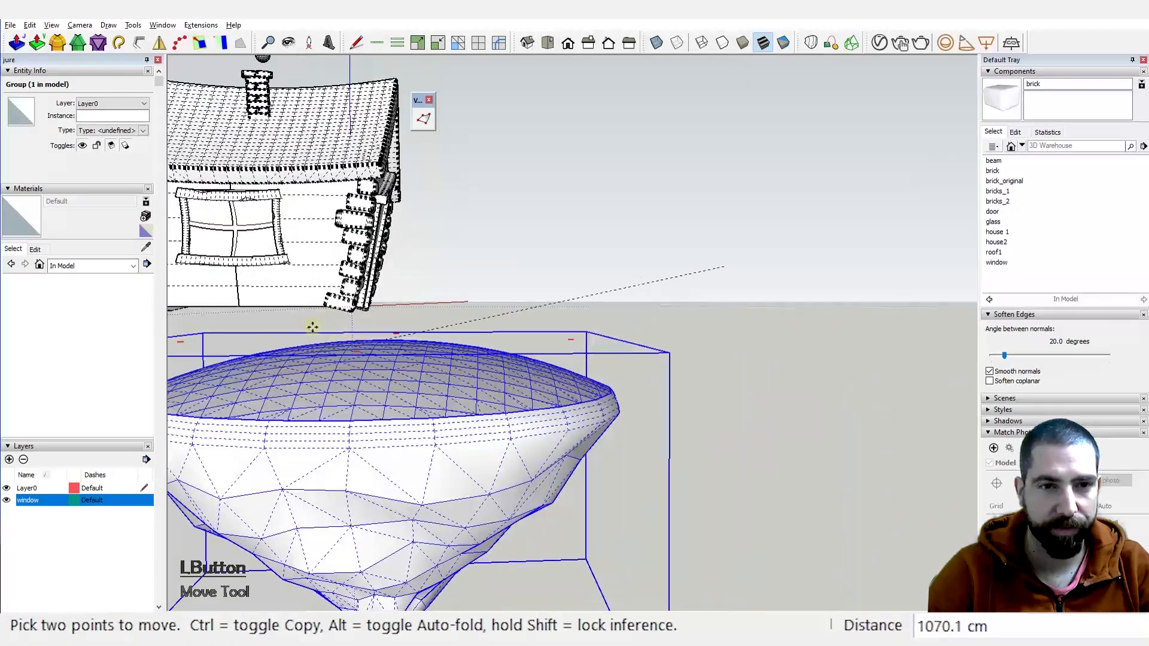
pyautogui.scroll(-4, 639, 323)
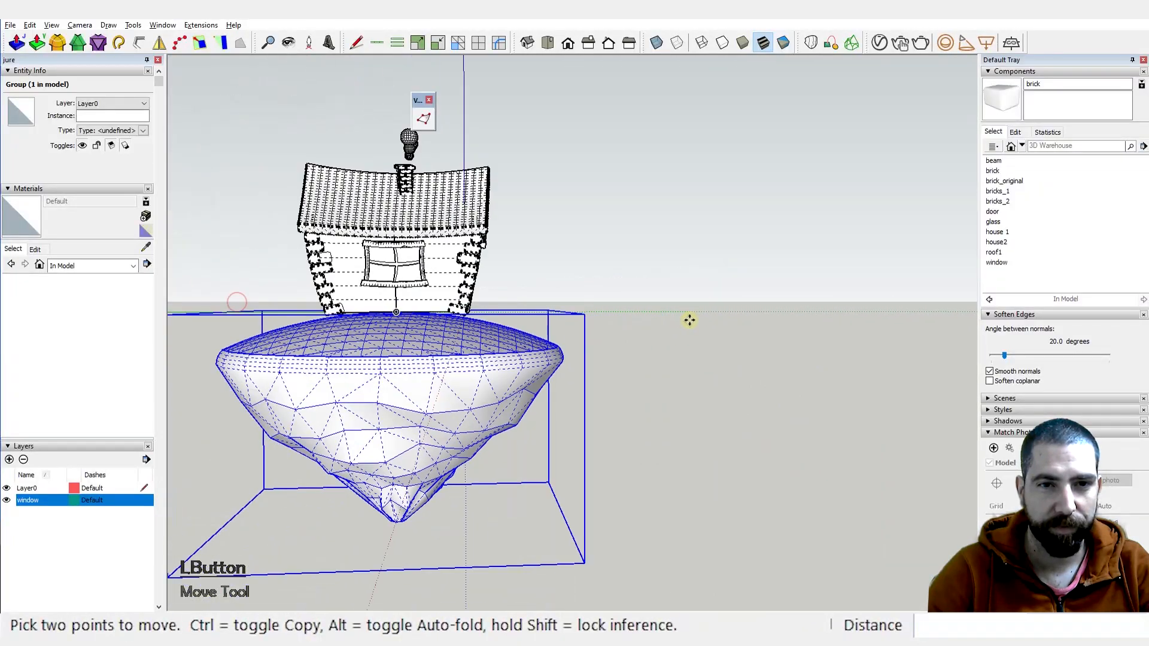
# Step: Raise the island about 32 cm along the blue axis so the base of the house sinks slightly into the dome
pyautogui.moveTo(688, 321); pyautogui.dragTo(443, 321, button='middle')
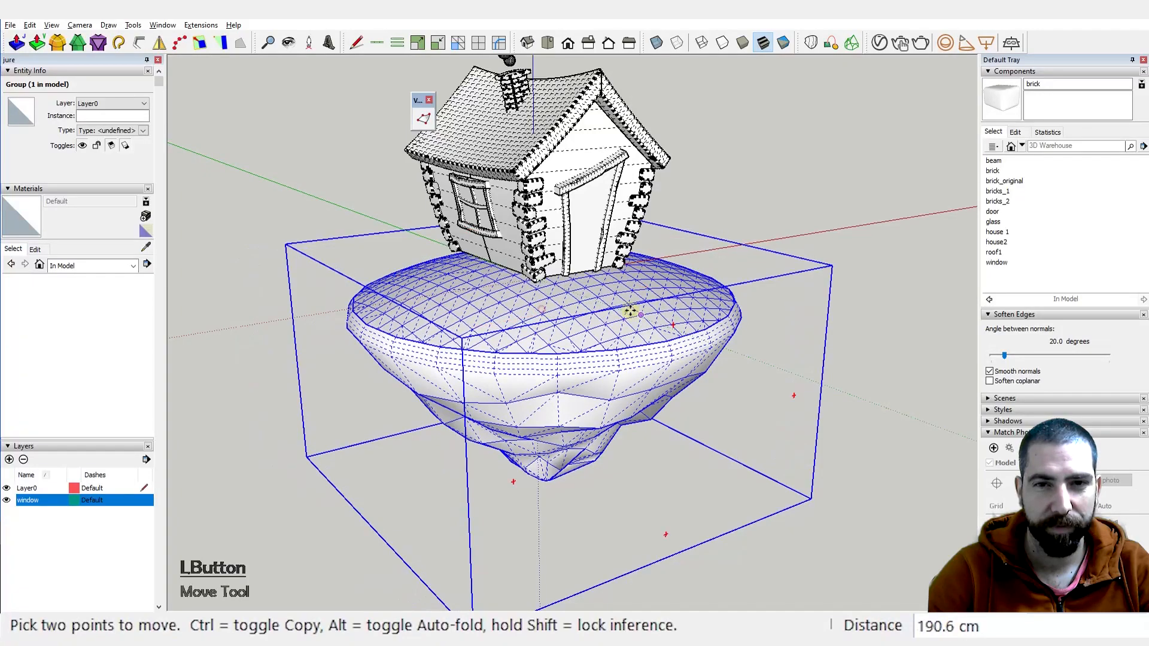
pyautogui.moveTo(630, 311); pyautogui.dragTo(352, 289, button='middle')
pyautogui.scroll(4, 556, 311)
pyautogui.moveTo(513, 326); pyautogui.dragTo(587, 322, button='middle')
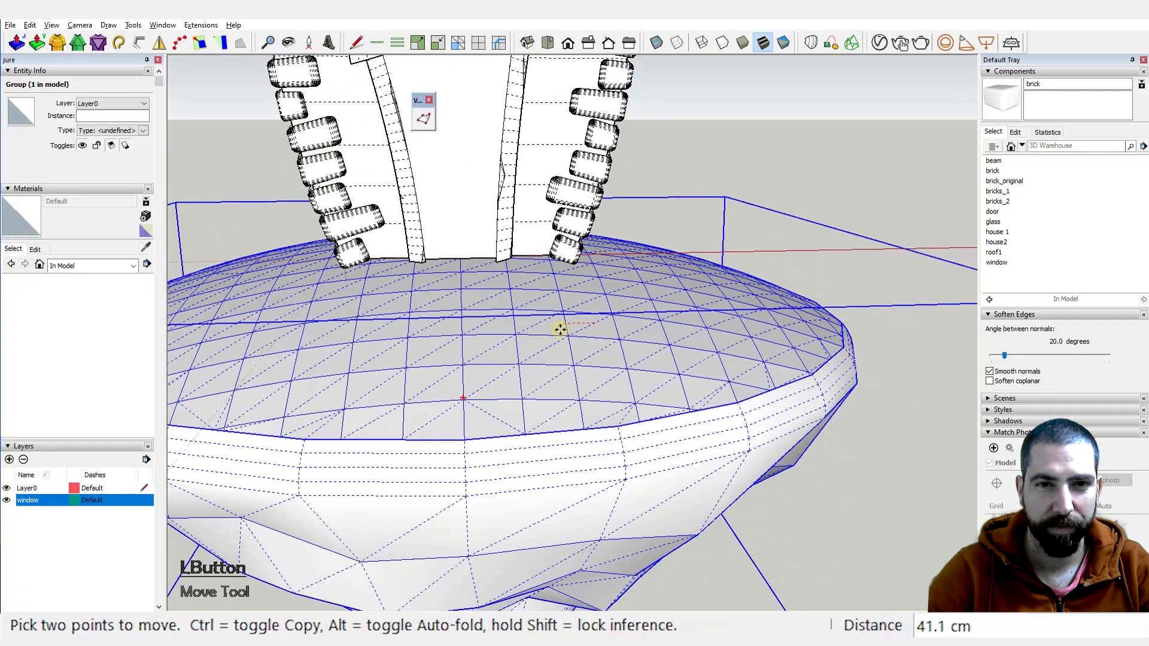
pyautogui.press('Up')
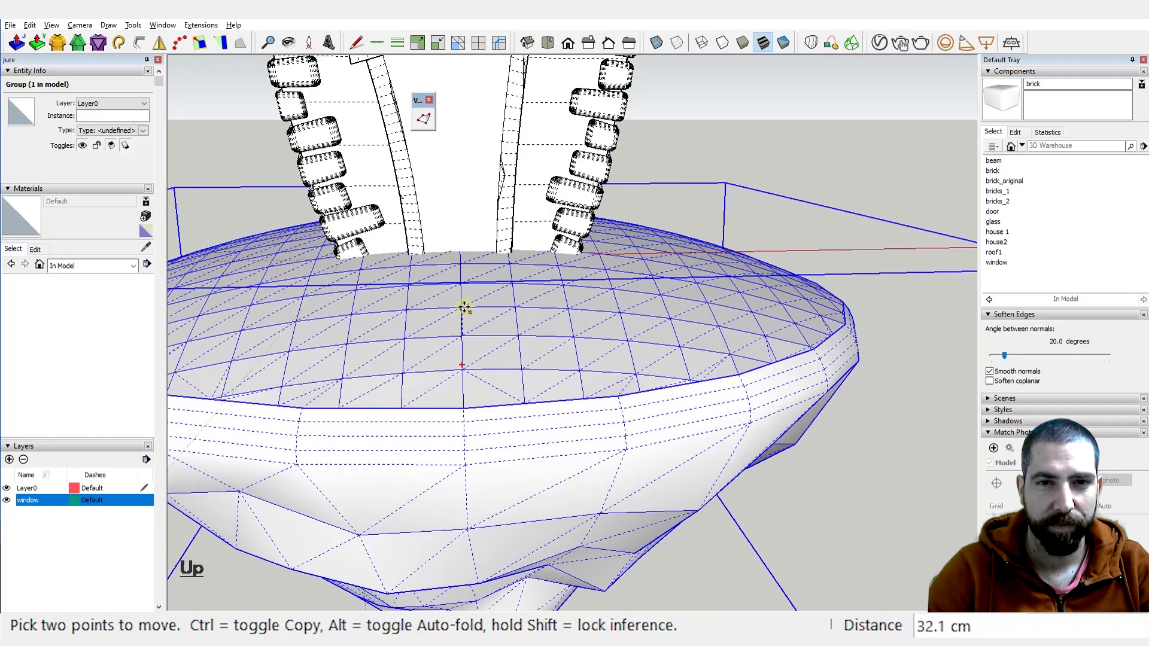
pyautogui.click(464, 307)
# Step: Scale the island group up uniformly about its center so it extends farther around the house
pyautogui.moveTo(465, 307); pyautogui.dragTo(791, 279, button='middle')
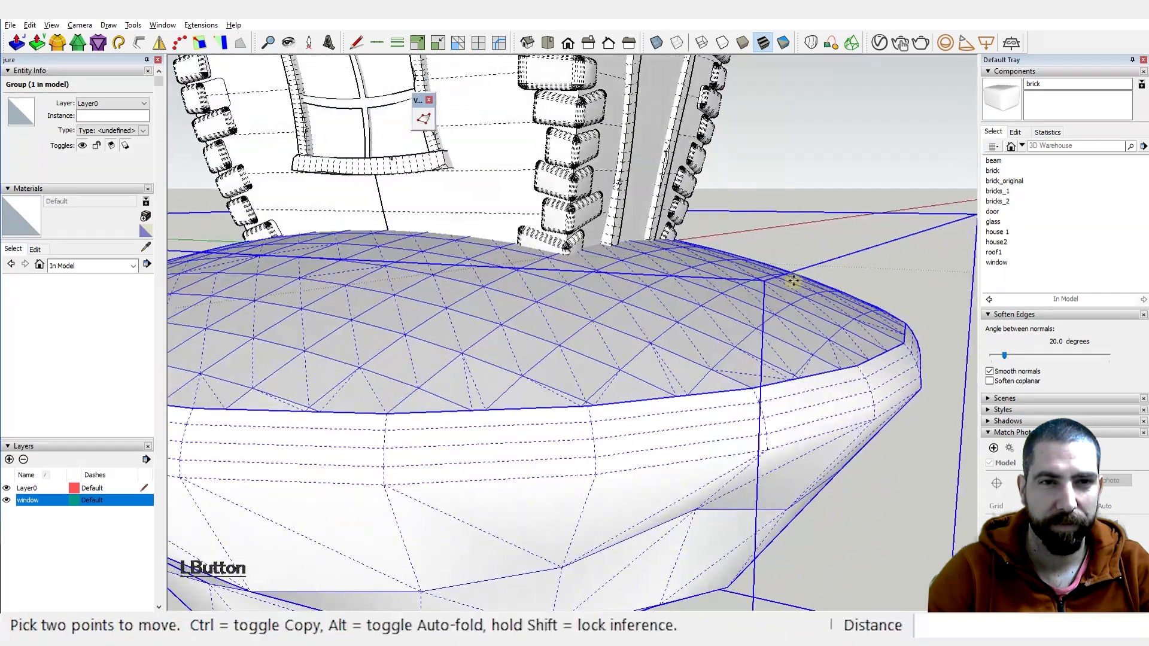
pyautogui.scroll(-2, 791, 279)
pyautogui.moveTo(468, 319); pyautogui.dragTo(490, 308, button='middle')
pyautogui.scroll(-3, 490, 308)
pyautogui.moveTo(541, 341); pyautogui.dragTo(663, 328, button='middle')
pyautogui.scroll(-2, 659, 321)
pyautogui.scroll(3, 682, 323)
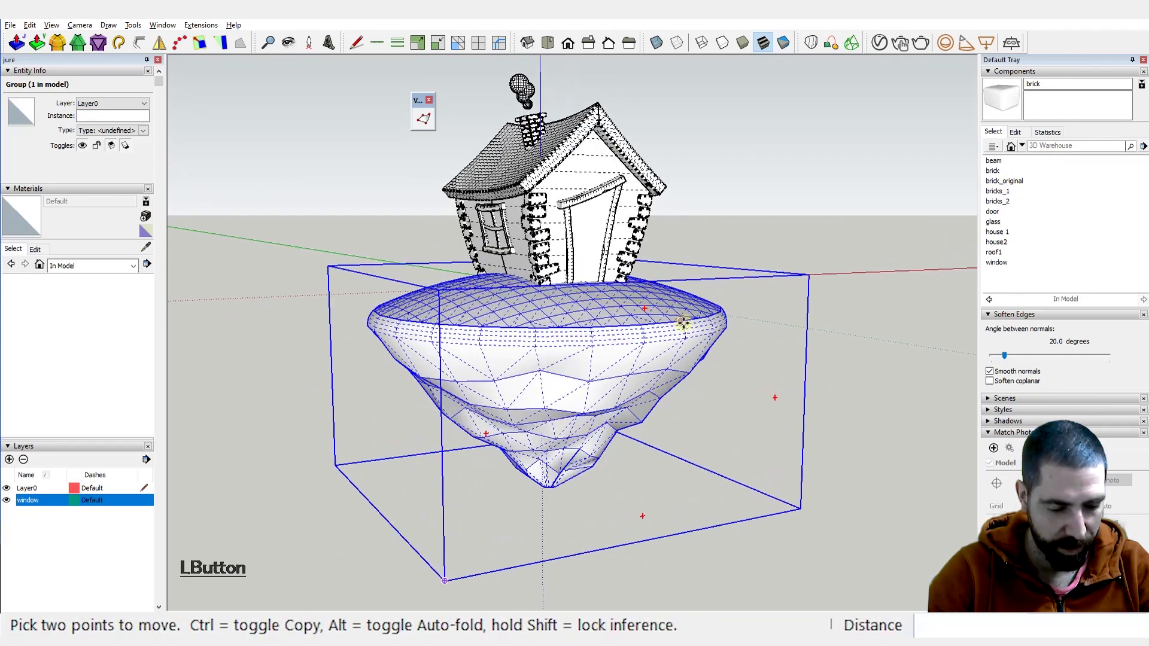
pyautogui.press('s')
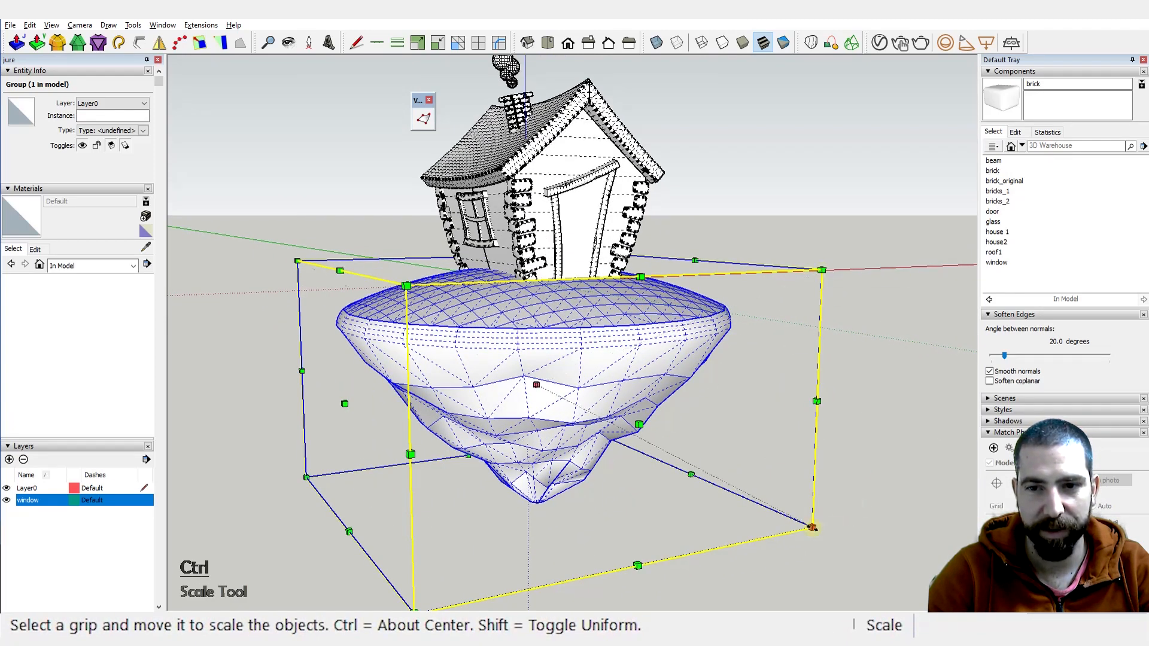
pyautogui.keyDown('ctrl'); pyautogui.moveTo(812, 527); pyautogui.dragTo(815, 529); pyautogui.keyUp('ctrl')
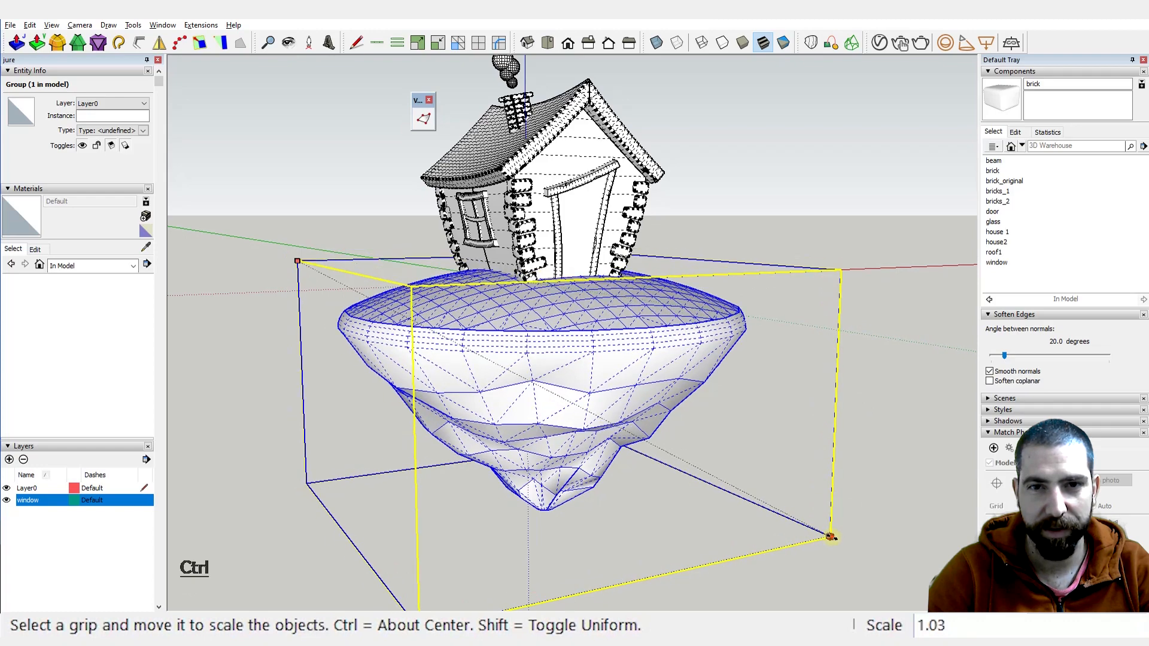
pyautogui.moveTo(844, 544)
pyautogui.keyDown('ctrl'); pyautogui.mouseDown()
pyautogui.moveTo(810, 531)
pyautogui.moveTo(841, 542)
pyautogui.mouseUp(); pyautogui.keyUp('ctrl')
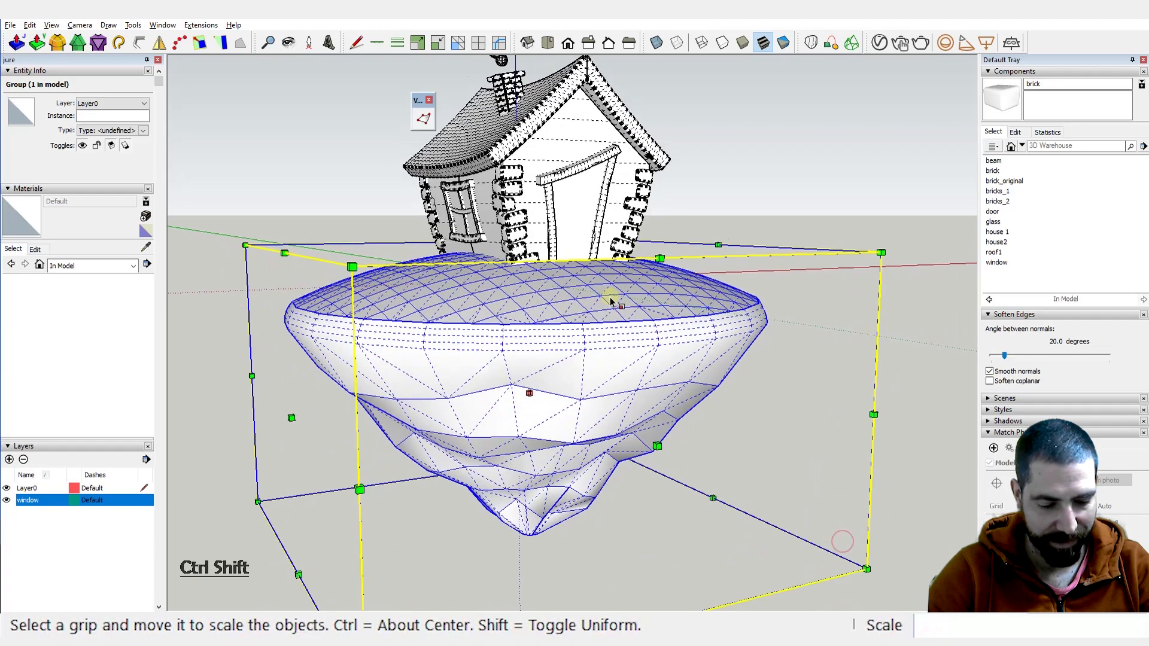
# Step: Move the enlarged island down about 40 cm so the house rests on its domed top
pyautogui.press('m')
pyautogui.click(600, 285)
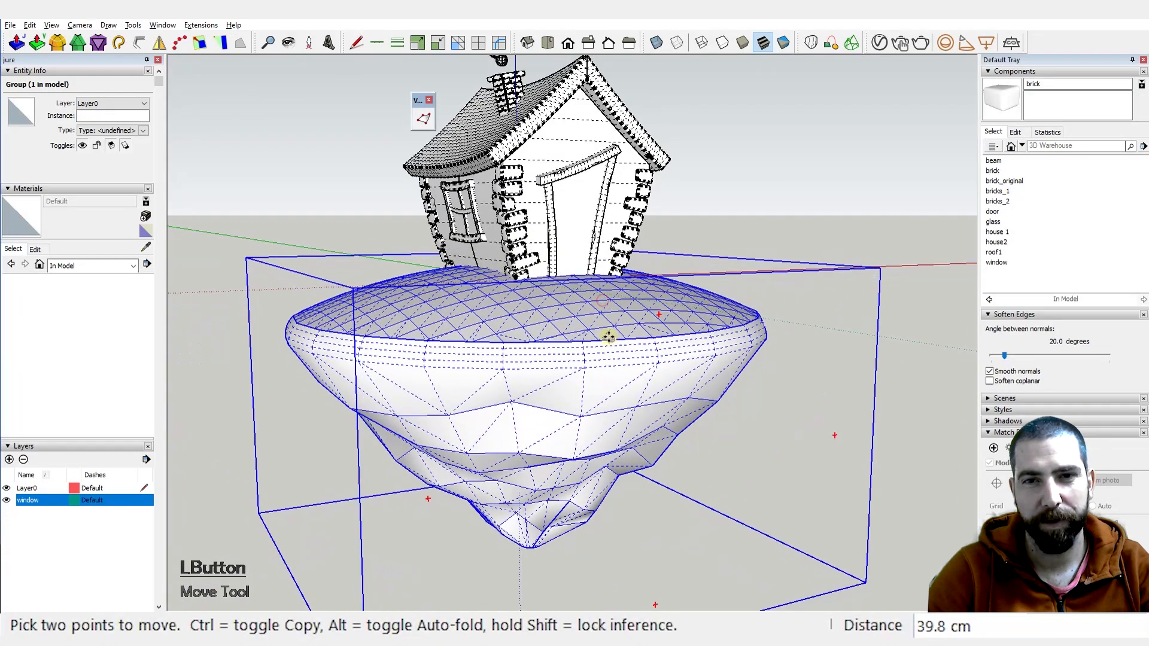
pyautogui.press('space')
# Step: Open the island group and explode the nested group that forms its domed top
pyautogui.click(735, 210)
pyautogui.scroll(-1, 658, 295)
pyautogui.moveTo(659, 295); pyautogui.dragTo(700, 376, button='middle')
pyautogui.scroll(-1, 635, 316)
pyautogui.scroll(-1, 636, 318)
pyautogui.scroll(3, 636, 313)
pyautogui.click(623, 344)
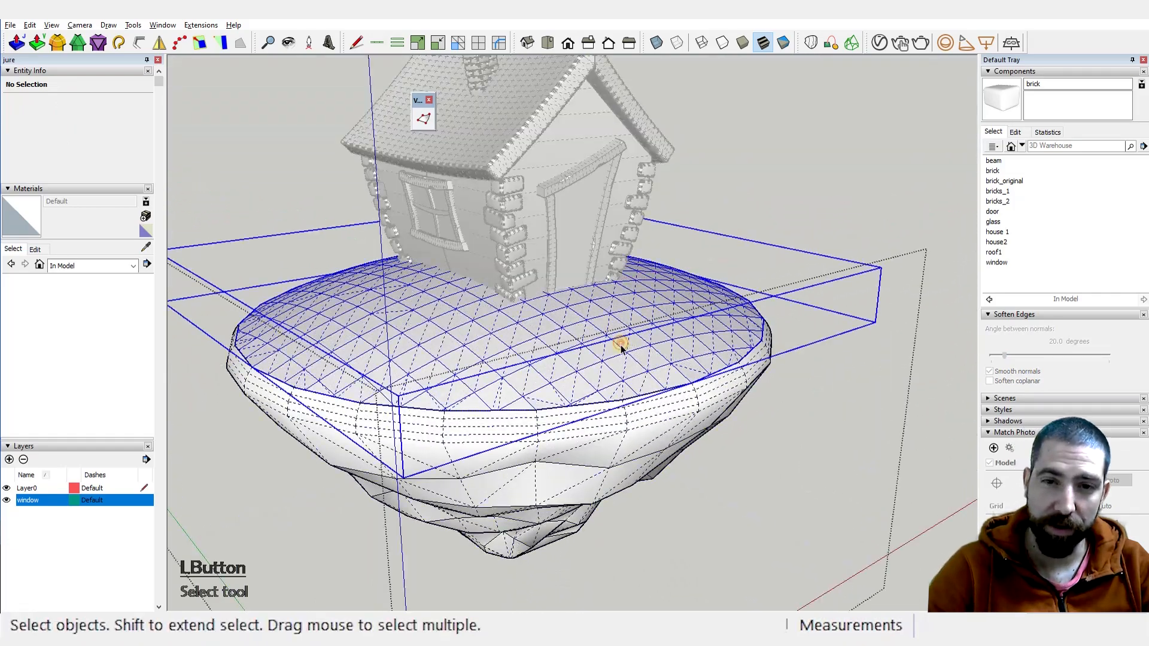
pyautogui.moveTo(621, 347)
pyautogui.mouseDown(button='middle')
pyautogui.moveTo(664, 377)
pyautogui.moveTo(621, 332)
pyautogui.moveTo(637, 351)
pyautogui.moveTo(611, 185)
pyautogui.moveTo(634, 344)
pyautogui.mouseUp(button='middle')
pyautogui.rightClick(621, 332)
pyautogui.click(721, 211)
pyautogui.scroll(1, 634, 286)
pyautogui.click(633, 344)
pyautogui.rightClick(633, 343)
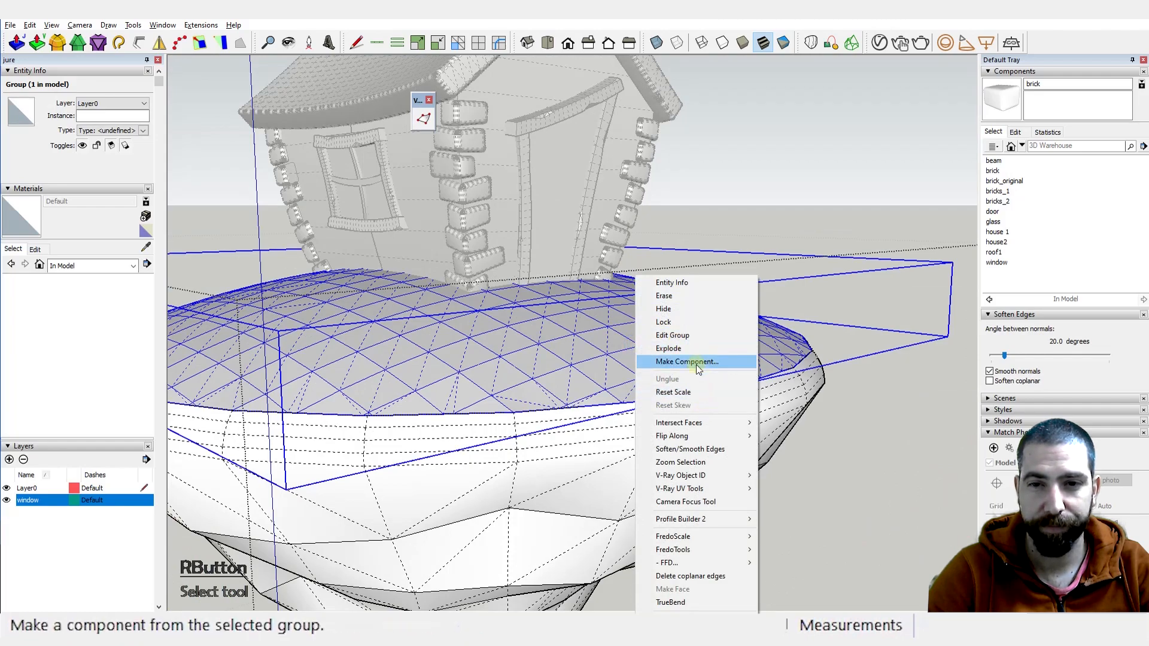
pyautogui.click(688, 350)
# Step: Select all connected island geometry, soften its edges at 31.1 degrees and enable softening of coplanar edges
pyautogui.moveTo(688, 350); pyautogui.dragTo(729, 353, button='middle')
pyautogui.scroll(5, 559, 430)
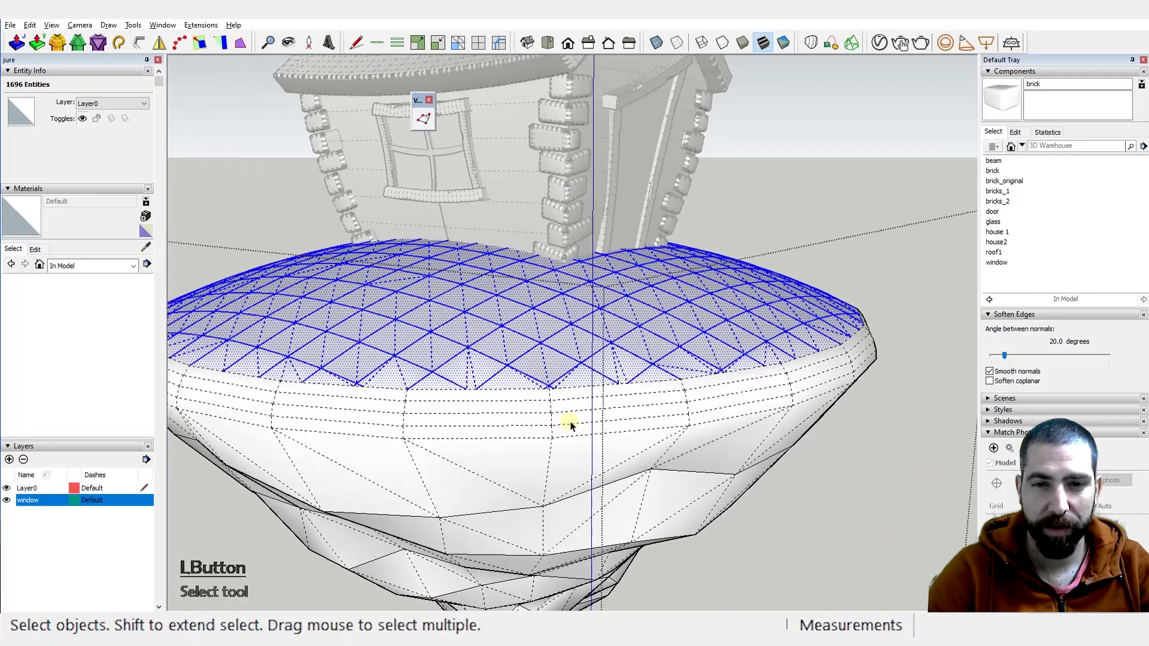
pyautogui.moveTo(569, 423); pyautogui.dragTo(679, 394, button='middle')
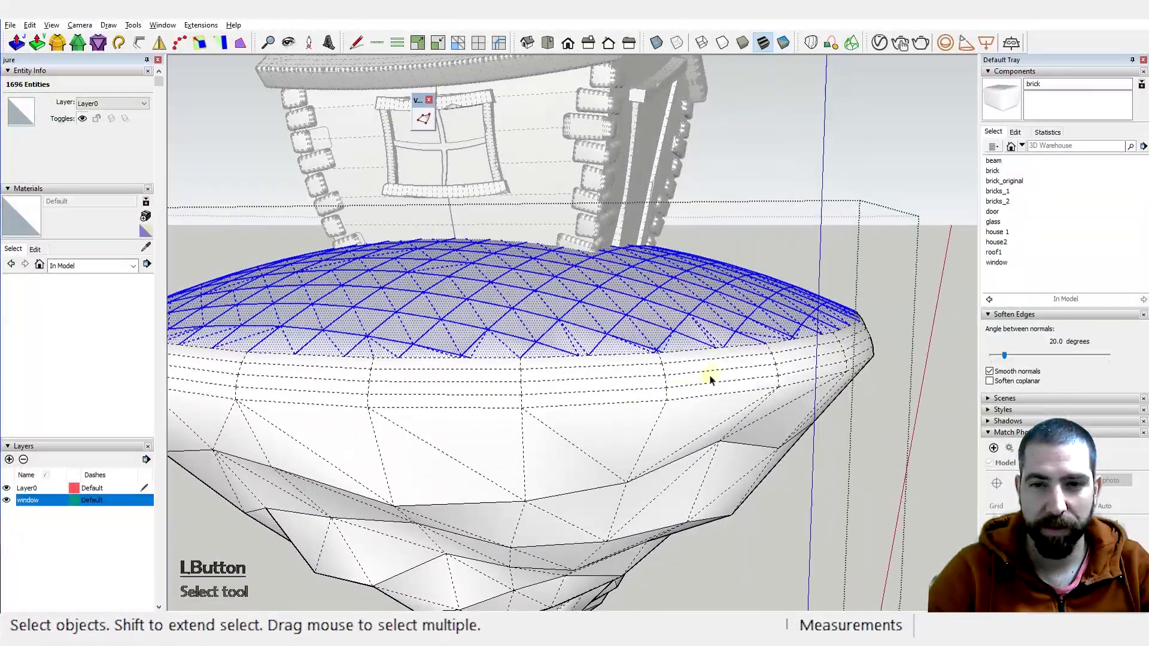
pyautogui.click(716, 371)
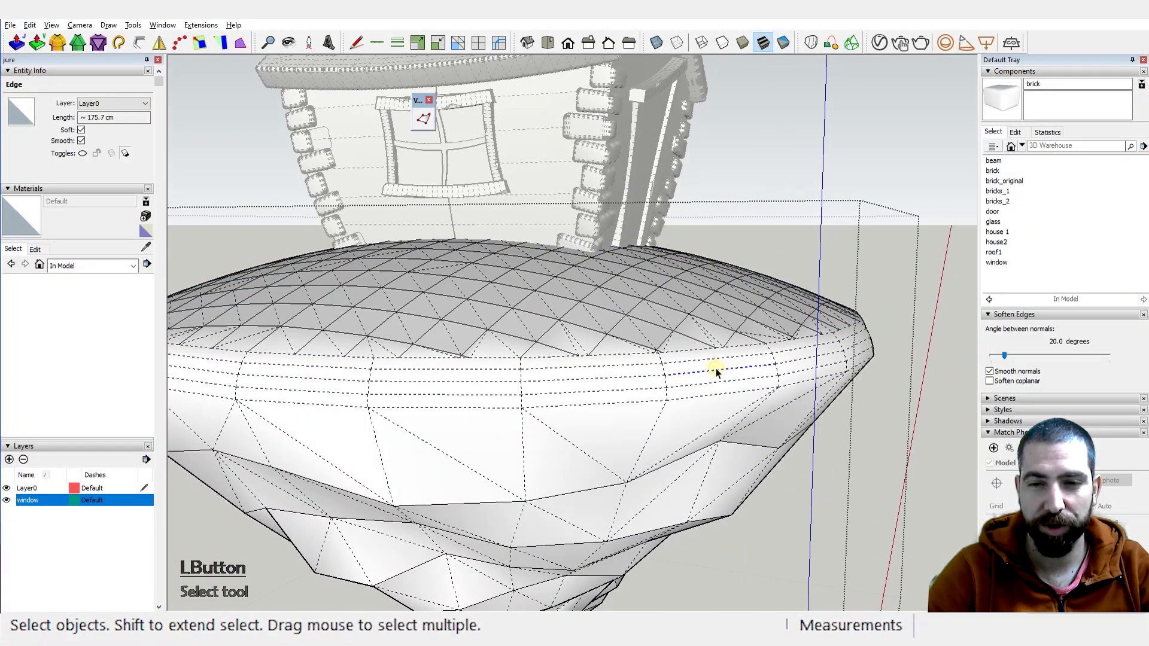
pyautogui.tripleClick(686, 314)
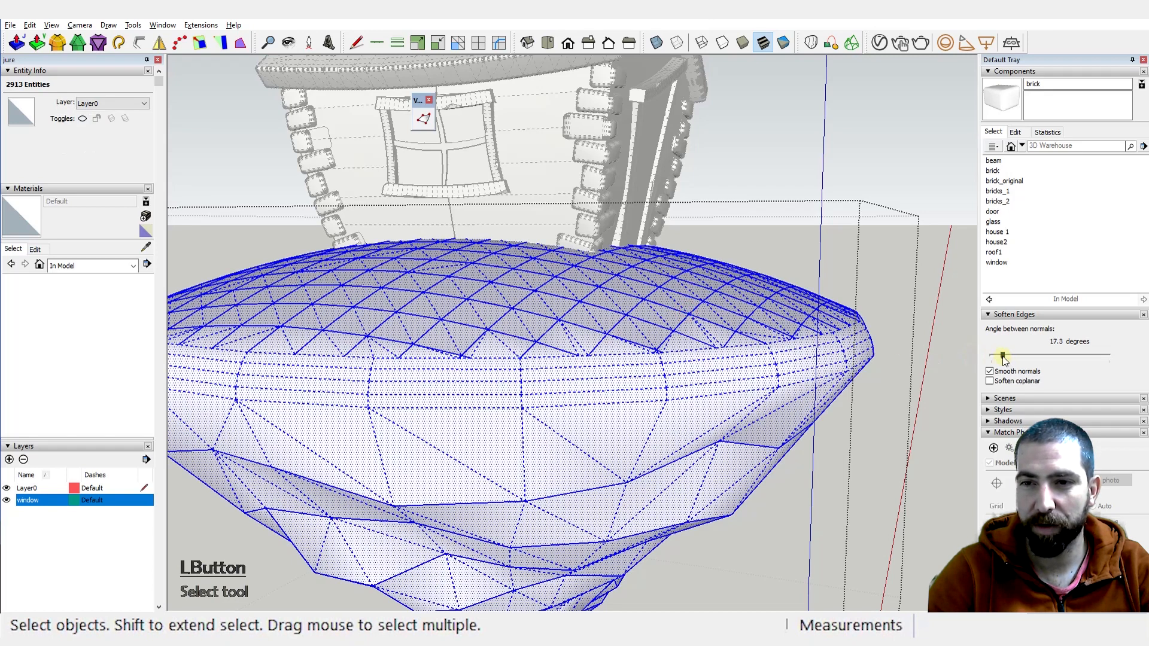
pyautogui.click(1003, 356)
pyautogui.moveTo(1010, 359); pyautogui.dragTo(1009, 360)
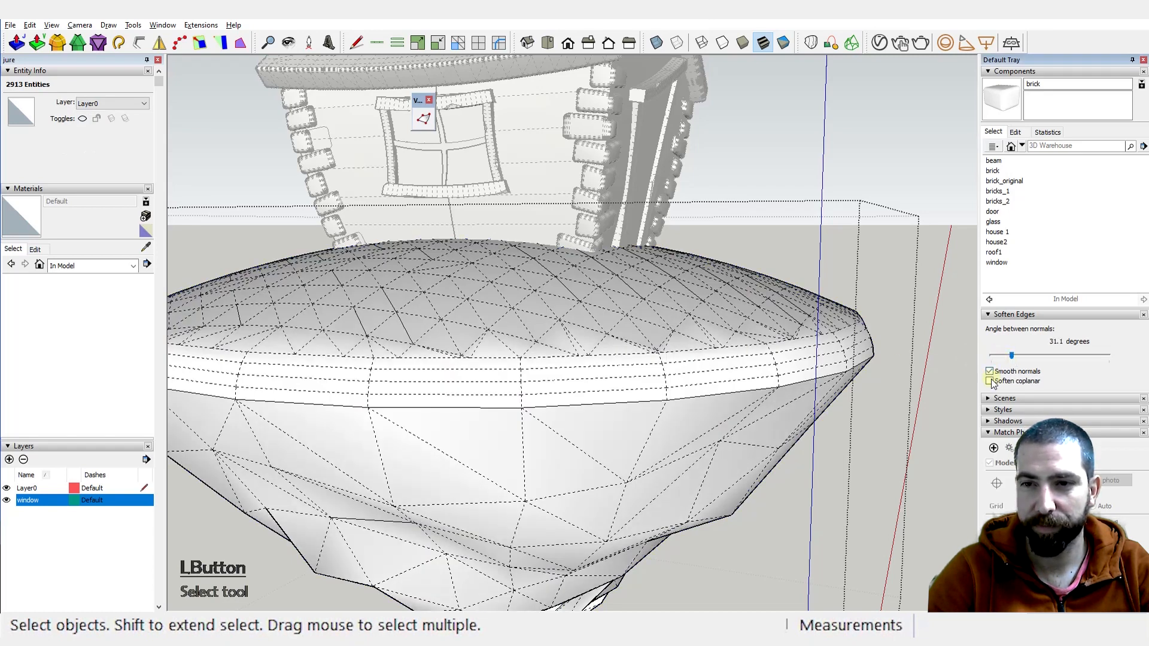
pyautogui.moveTo(561, 448); pyautogui.dragTo(594, 361, button='middle')
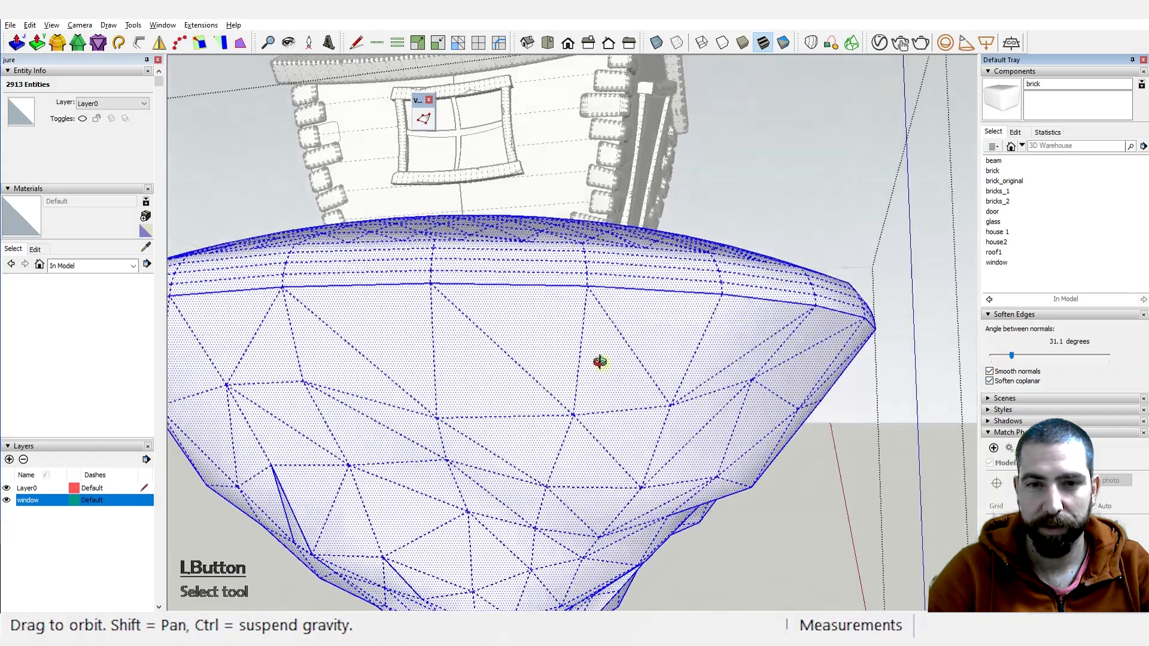
# Step: Delete one triangular face below the island's rim to inspect the inside, and undo the deletion
pyautogui.click(653, 302)
pyautogui.press('Delete')
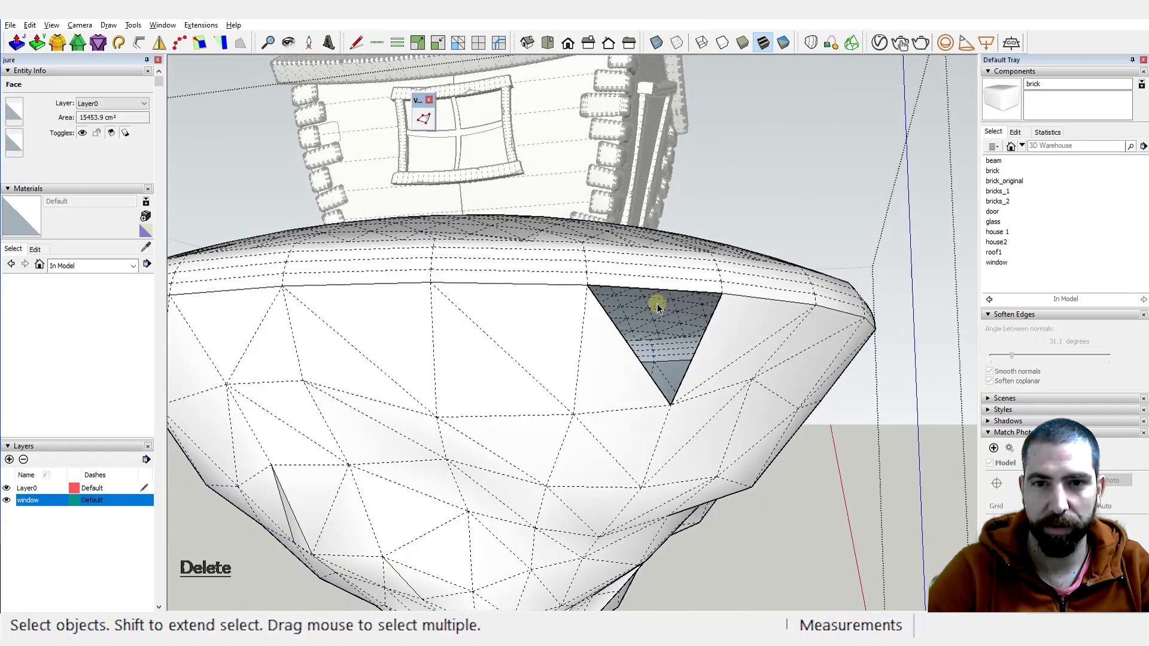
pyautogui.moveTo(739, 282); pyautogui.dragTo(818, 352, button='middle')
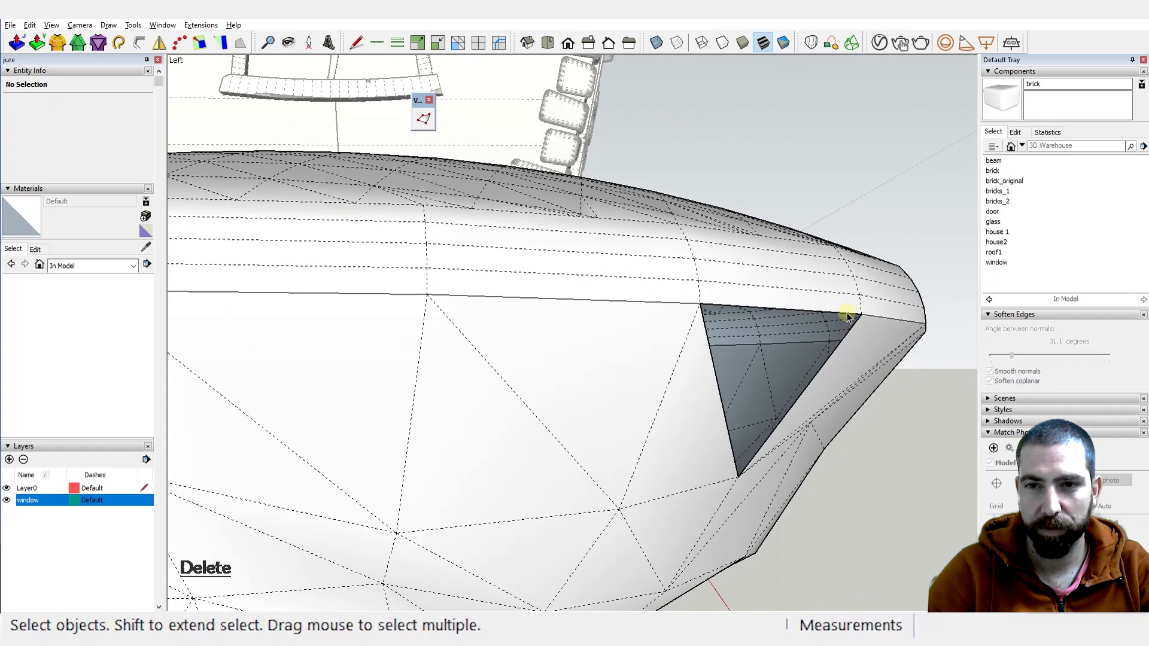
pyautogui.hotkey('ctrl', 'z')
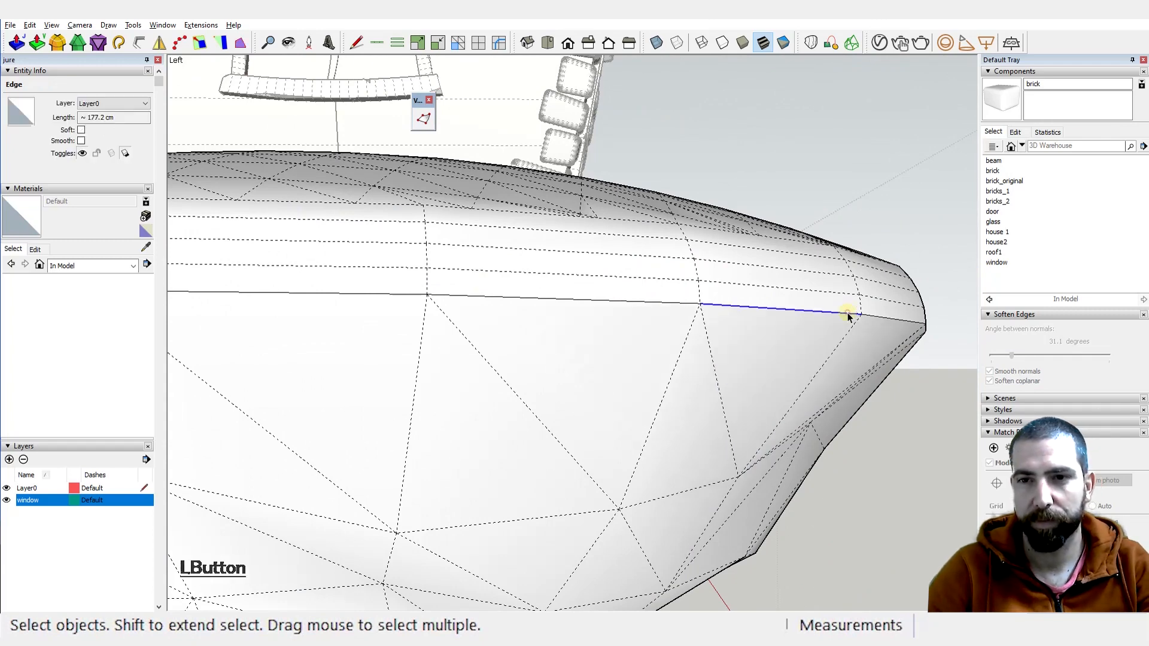
# Step: Select the whole island mesh again and soften its edges at 61.2 degrees
pyautogui.tripleClick(847, 315)
pyautogui.moveTo(1007, 354); pyautogui.dragTo(1031, 357)
pyautogui.moveTo(739, 321); pyautogui.dragTo(680, 347, button='middle')
# Step: Select the horizontal edge loop running around the middle of the island's rim and unsoften it
pyautogui.click(612, 340)
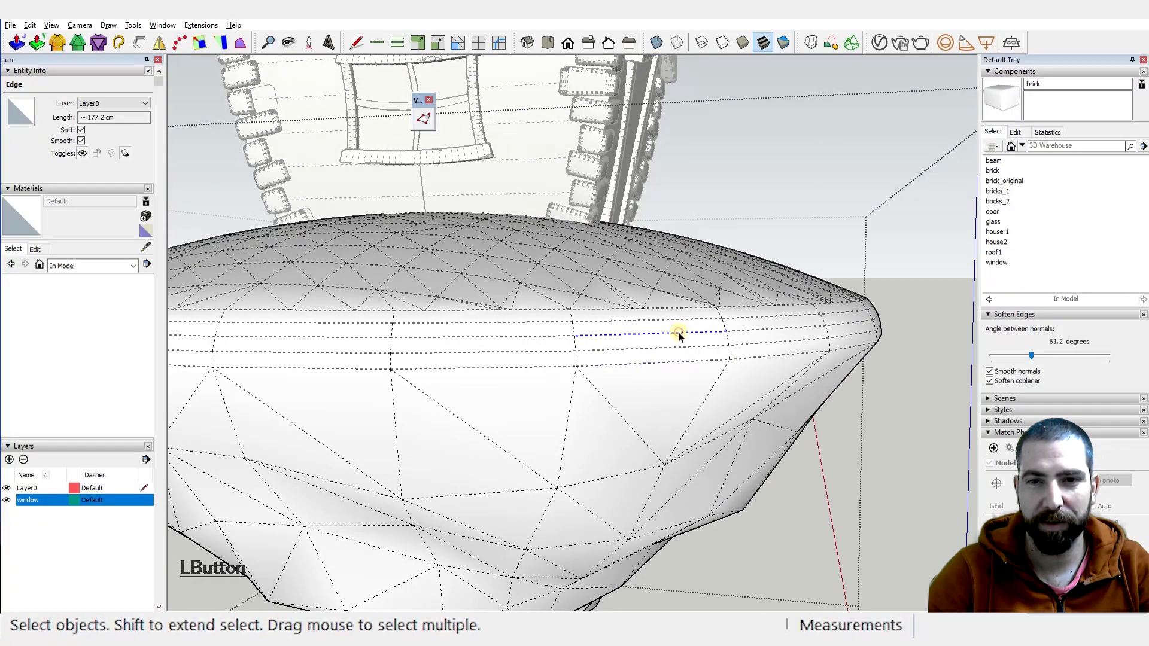
pyautogui.click(378, 43)
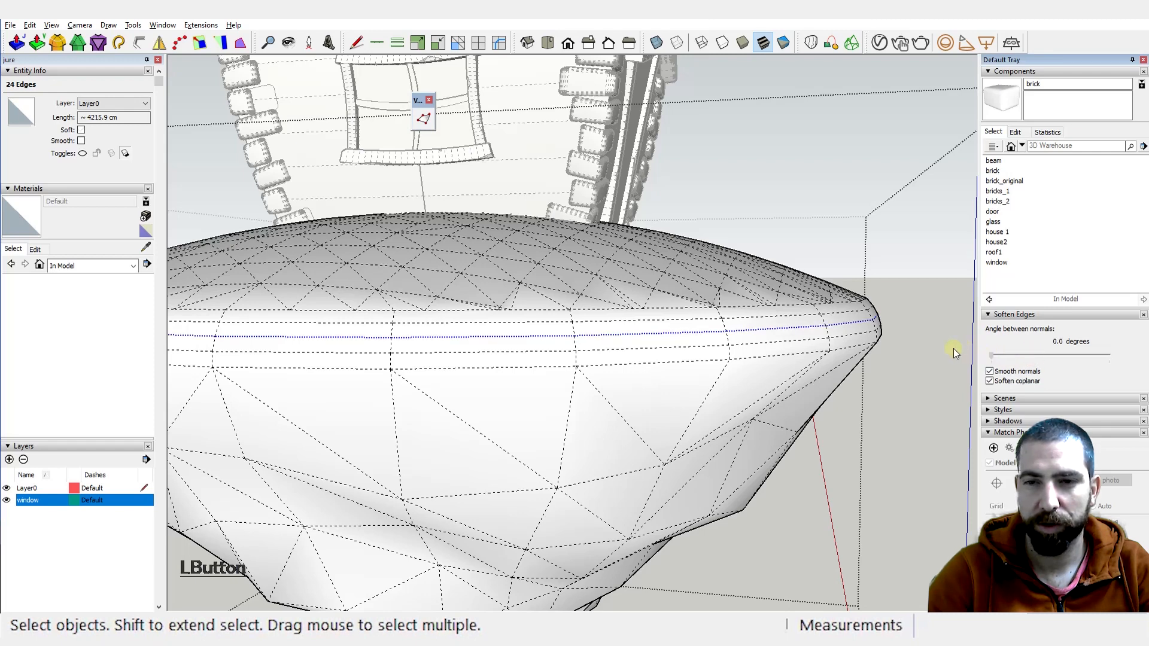
pyautogui.rightClick(803, 326)
pyautogui.click(788, 329)
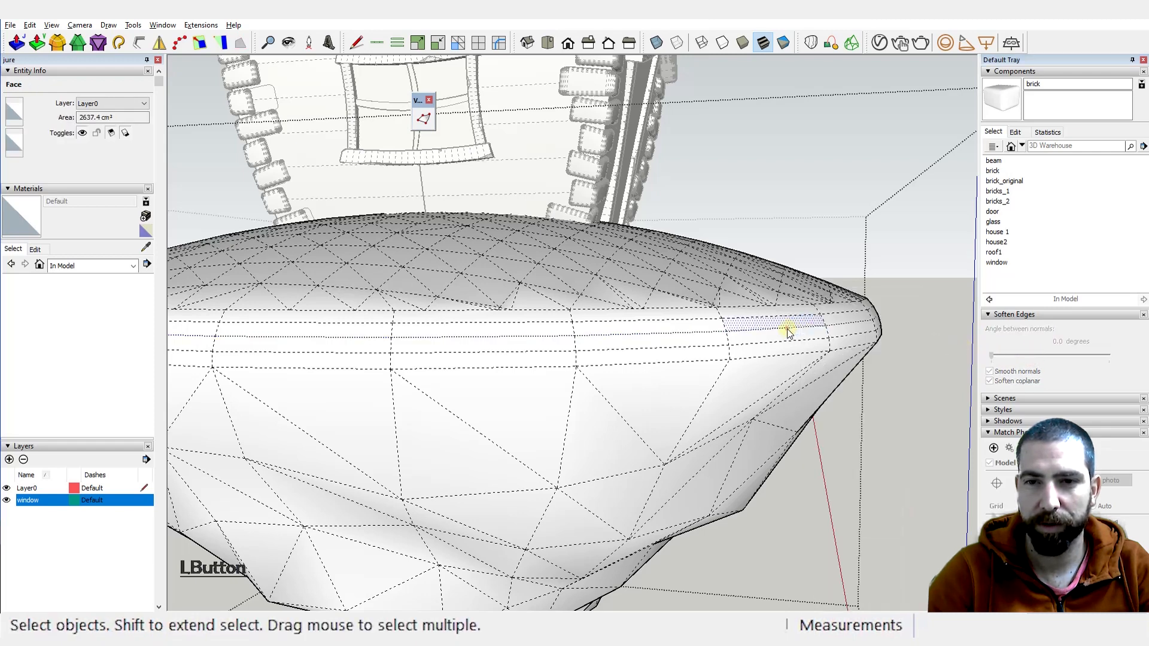
pyautogui.click(725, 328)
pyautogui.click(380, 41)
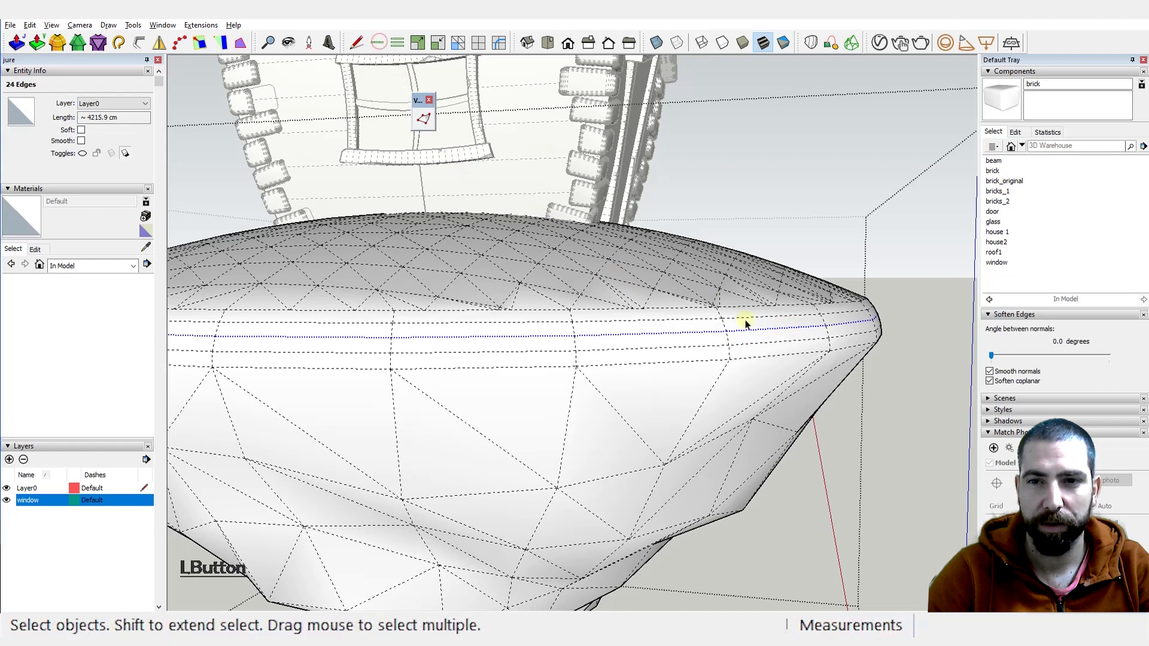
pyautogui.rightClick(765, 333)
pyautogui.click(810, 299)
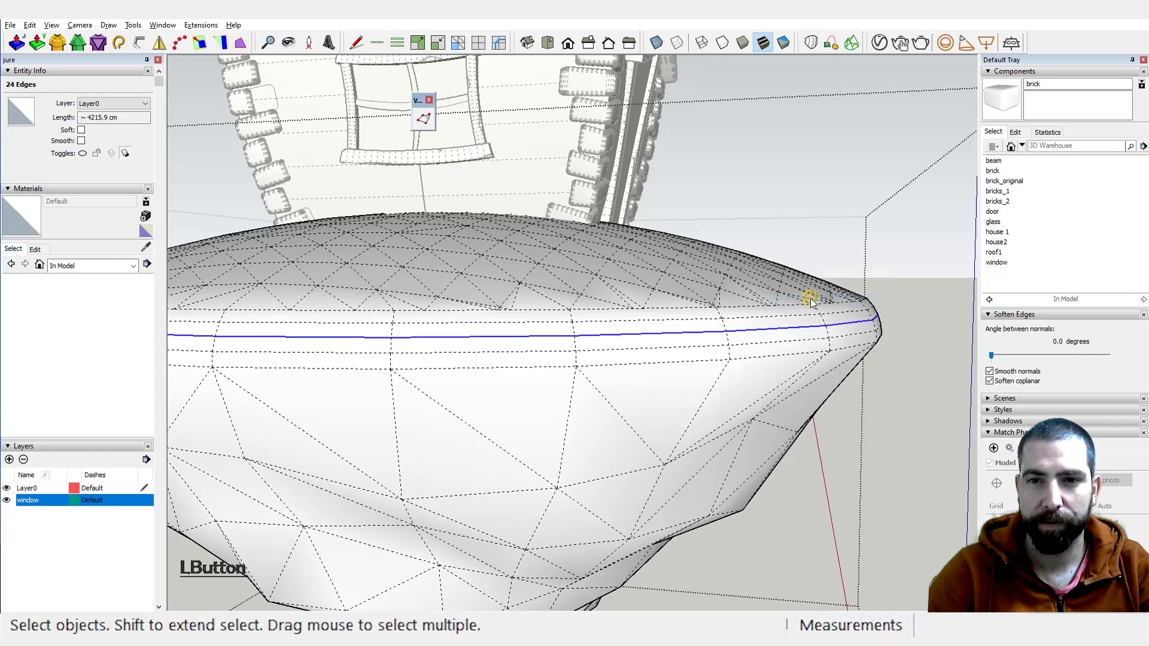
# Step: Turn off the display of hidden geometry to check the island's softened surfaces
pyautogui.scroll(-3, 789, 344)
pyautogui.press('alt')
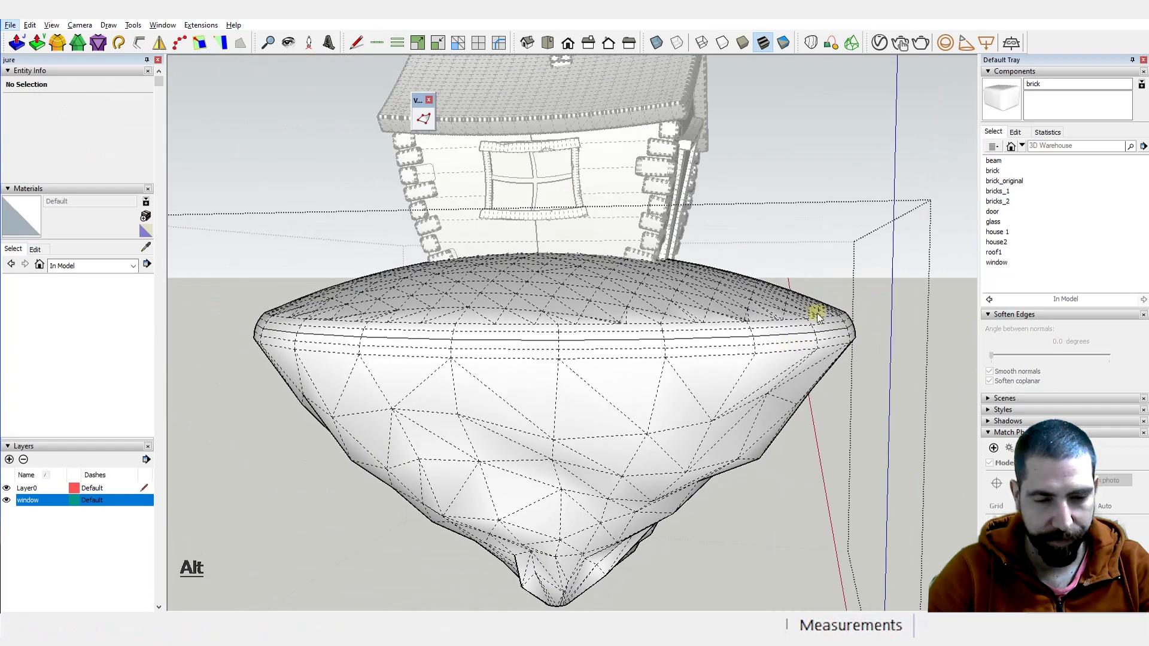
pyautogui.press('v')
pyautogui.press('h')
pyautogui.click(719, 366)
pyautogui.moveTo(720, 367); pyautogui.dragTo(792, 348, button='middle')
# Step: Try adjusting the edge softening angle on the island's whole underside surface, including the hard edges near the tip
pyautogui.click(541, 397)
pyautogui.moveTo(640, 392); pyautogui.dragTo(351, 226, button='middle')
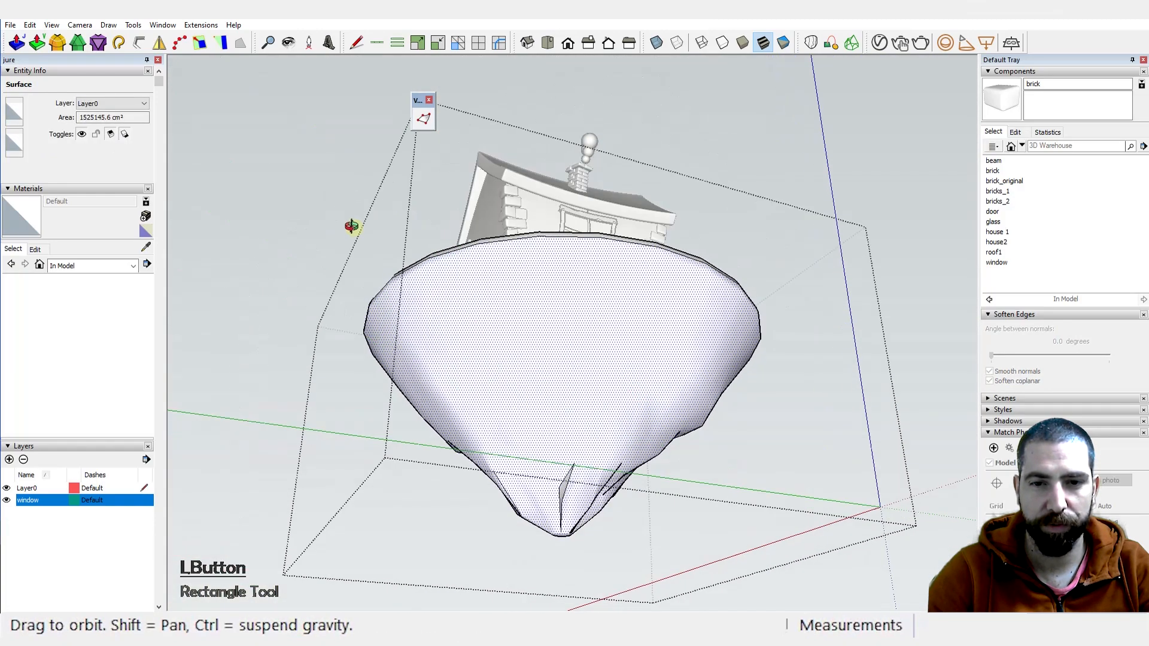
pyautogui.click(643, 457)
pyautogui.moveTo(1036, 356)
pyautogui.mouseDown()
pyautogui.moveTo(1104, 357)
pyautogui.moveTo(1047, 357)
pyautogui.mouseUp()
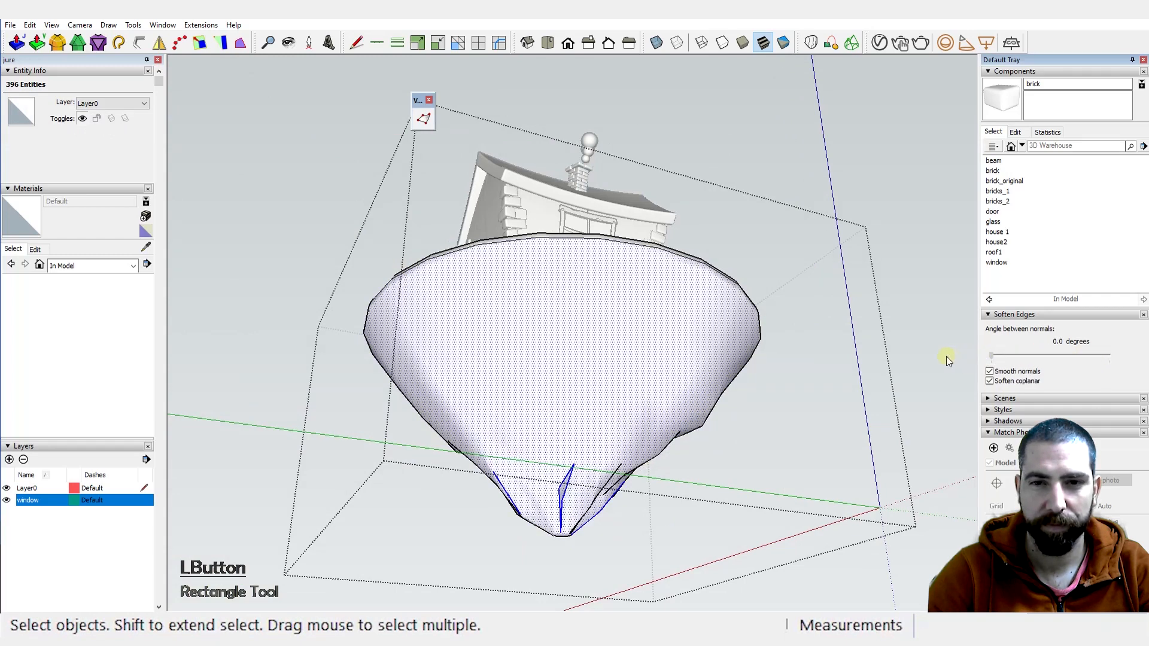
# Step: With hidden geometry shown, select the rock faces below the rim from several sides and set their softening angle to 0 degrees
pyautogui.moveTo(617, 394); pyautogui.dragTo(638, 418, button='middle')
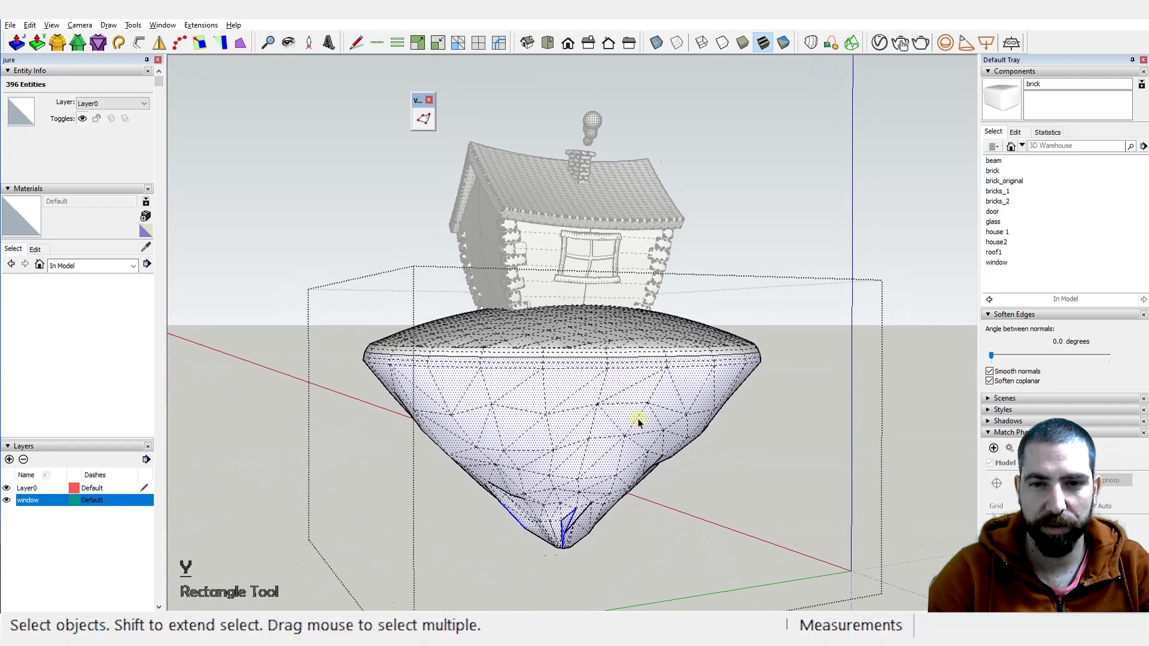
pyautogui.moveTo(427, 510); pyautogui.dragTo(315, 562)
pyautogui.moveTo(316, 562); pyautogui.dragTo(877, 458, button='middle')
pyautogui.moveTo(767, 405); pyautogui.dragTo(851, 452, button='middle')
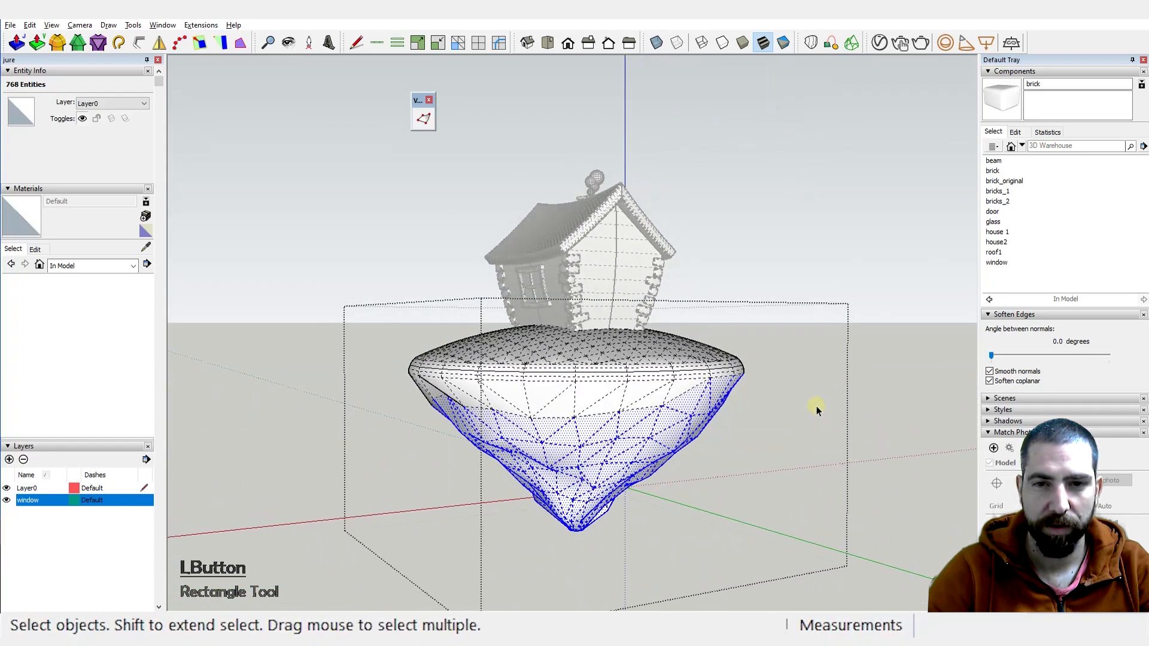
pyautogui.keyDown('alt'); pyautogui.moveTo(789, 397); pyautogui.dragTo(386, 519); pyautogui.keyUp('alt')
pyautogui.moveTo(385, 518); pyautogui.dragTo(933, 406, button='middle')
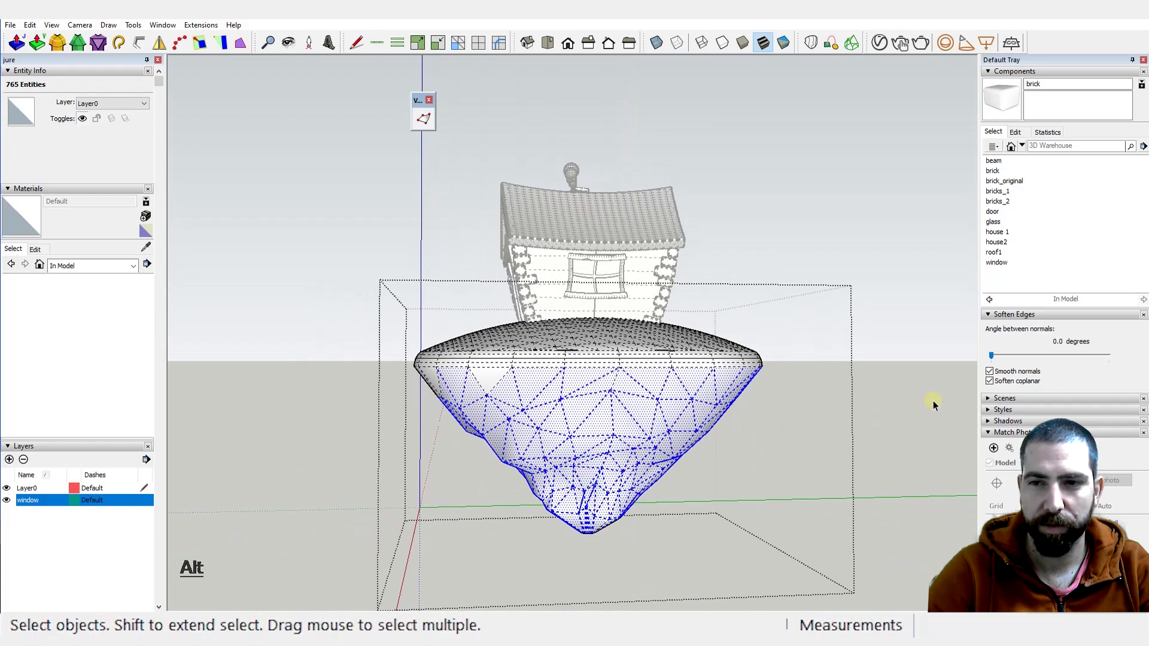
pyautogui.click(990, 356)
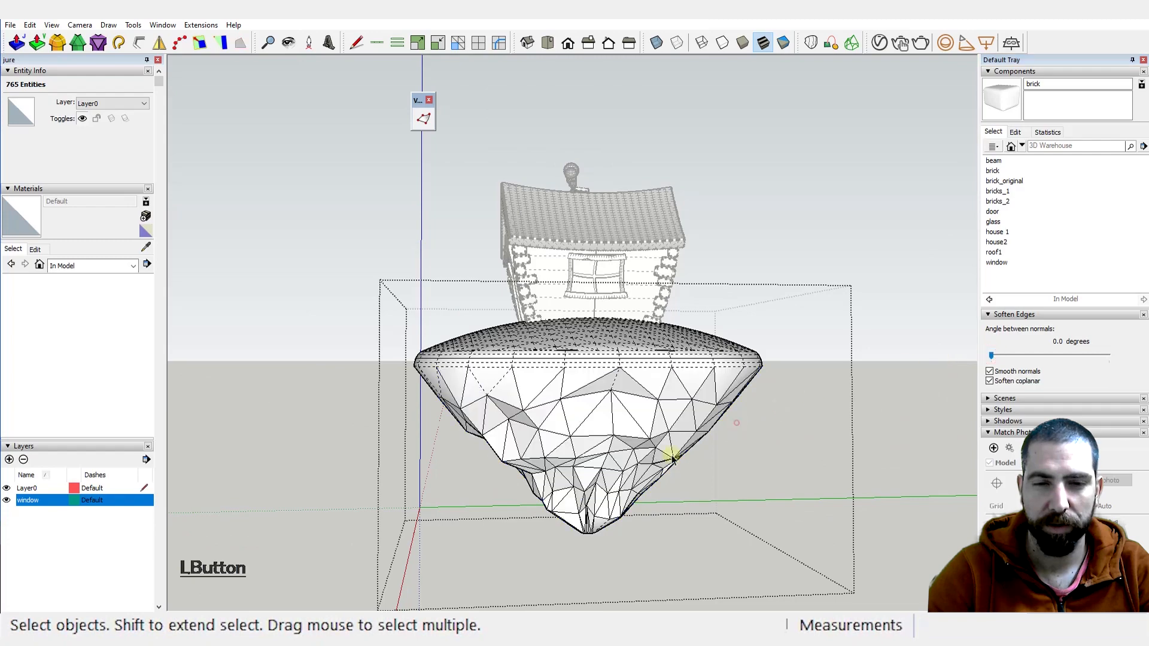
# Step: Select the remaining softened rock faces below the rim on the door side and set their softening angle to 0 degrees
pyautogui.moveTo(737, 423); pyautogui.dragTo(951, 469, button='middle')
pyautogui.moveTo(481, 472); pyautogui.dragTo(686, 467, button='middle')
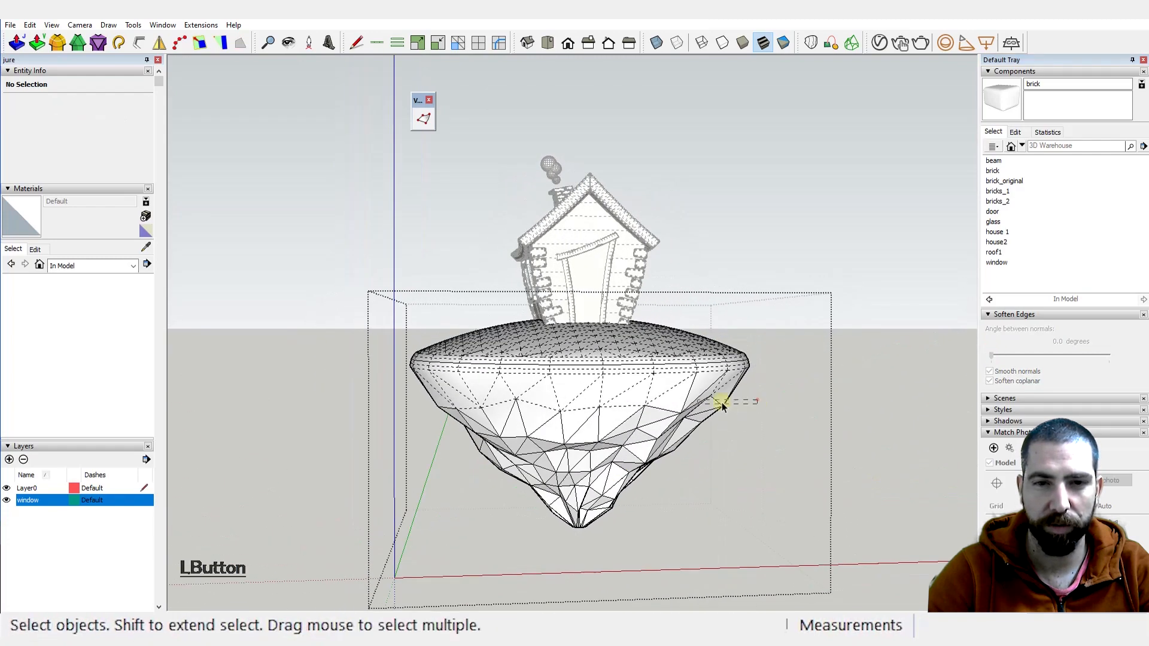
pyautogui.moveTo(722, 407); pyautogui.dragTo(320, 448)
pyautogui.moveTo(1003, 357); pyautogui.dragTo(986, 359)
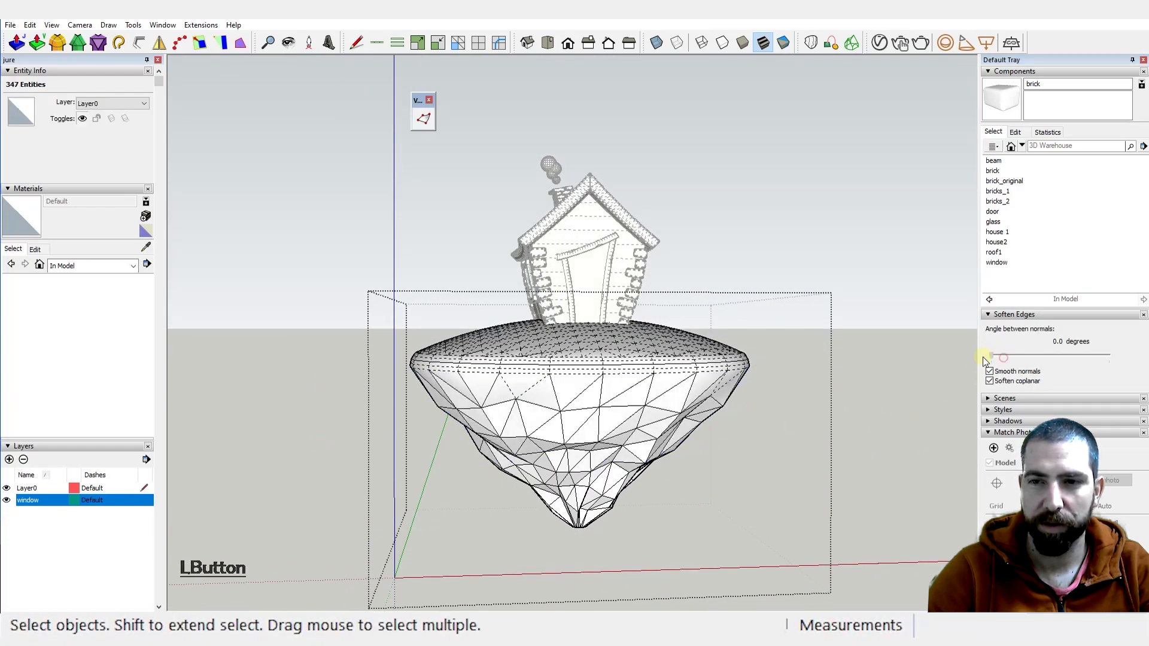
pyautogui.moveTo(762, 432); pyautogui.dragTo(579, 386, button='middle')
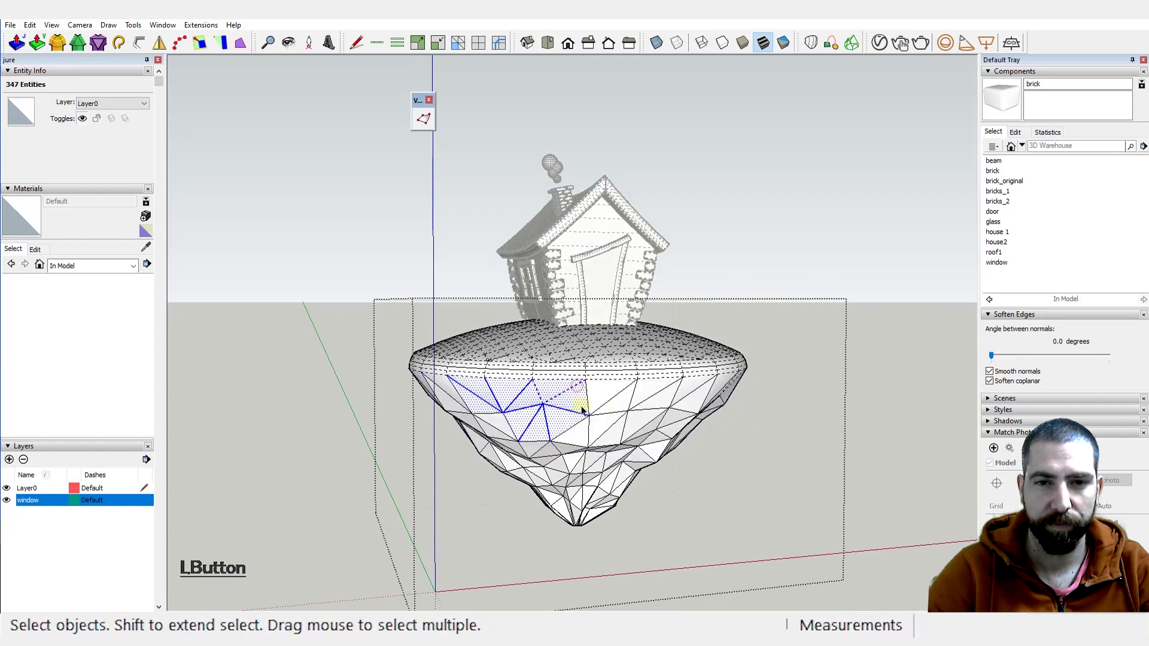
# Step: Select the remaining softened rock faces below the rim on the window side and set their softening angle to 0 degrees
pyautogui.click(790, 386)
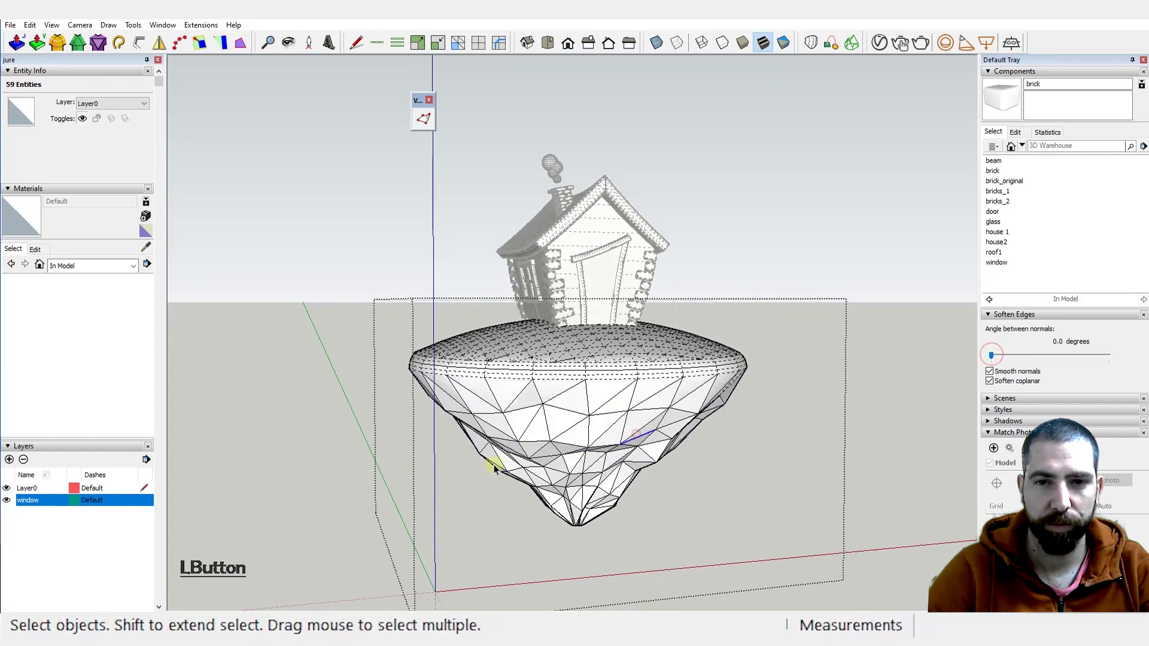
pyautogui.moveTo(493, 468); pyautogui.dragTo(916, 446, button='middle')
pyautogui.moveTo(413, 431); pyautogui.dragTo(451, 431, button='middle')
pyautogui.moveTo(614, 381); pyautogui.dragTo(481, 398)
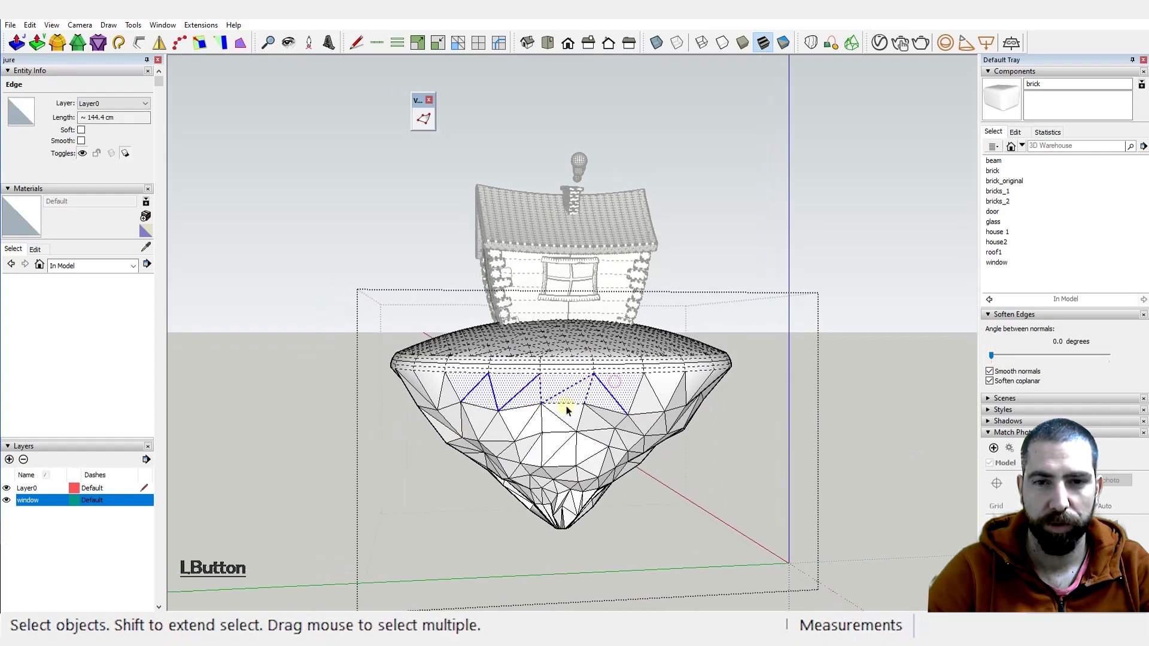
pyautogui.click(955, 359)
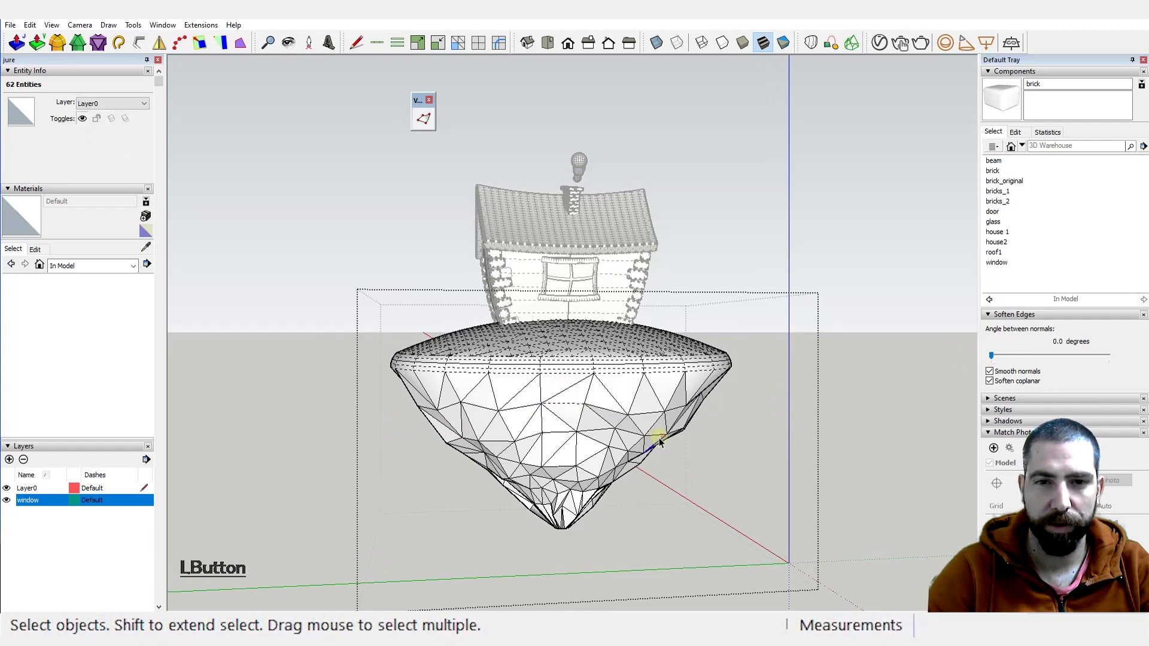
pyautogui.moveTo(466, 460); pyautogui.dragTo(849, 455, button='middle')
pyautogui.moveTo(411, 441); pyautogui.dragTo(715, 449, button='middle')
pyautogui.scroll(-1, 716, 448)
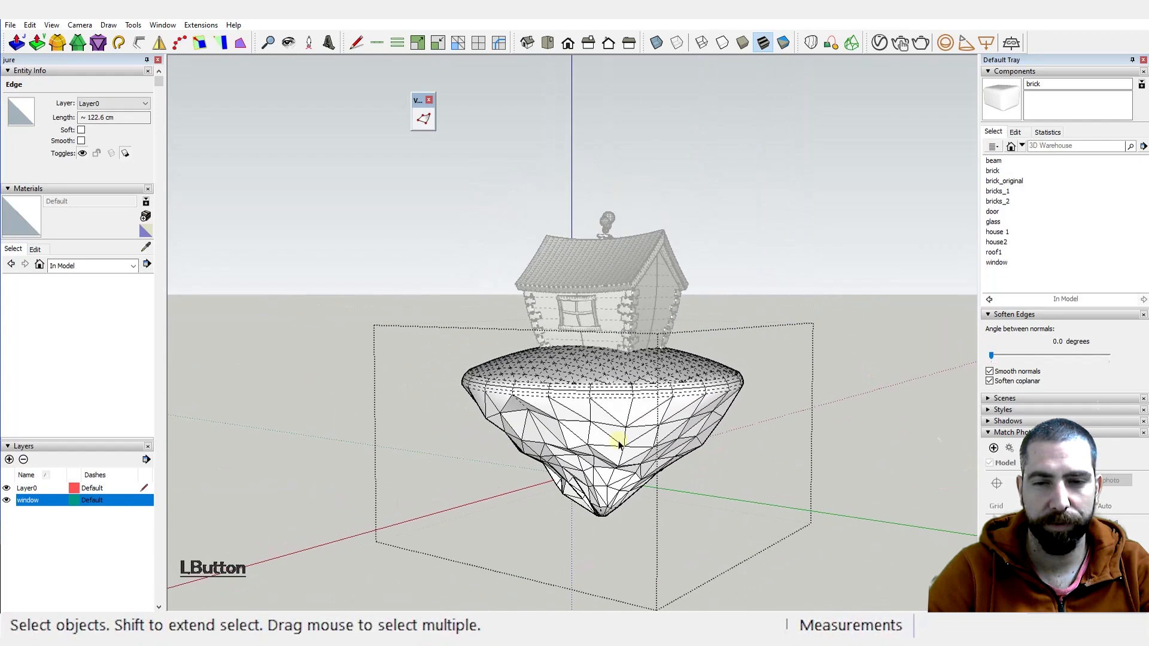
# Step: Leave the island group and turn off the display of hidden geometry
pyautogui.moveTo(618, 443); pyautogui.dragTo(623, 464, button='middle')
pyautogui.click(805, 303)
pyautogui.moveTo(685, 353); pyautogui.dragTo(715, 388, button='middle')
pyautogui.scroll(2, 667, 379)
pyautogui.press('y')
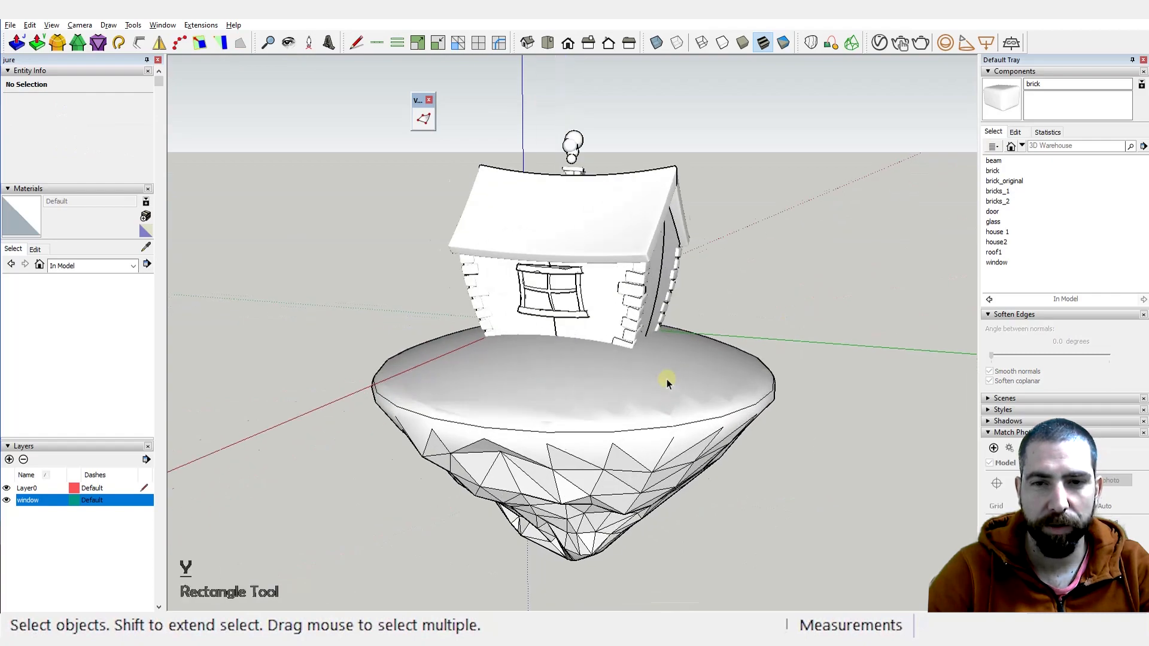
# Step: Examine the island's smooth top, rim surface and faceted underside from several sides by selecting each part
pyautogui.click(666, 379)
pyautogui.moveTo(622, 397); pyautogui.dragTo(543, 309, button='middle')
pyautogui.click(612, 361)
pyautogui.click(600, 405)
pyautogui.scroll(-3, 610, 402)
pyautogui.moveTo(701, 461); pyautogui.dragTo(739, 459, button='middle')
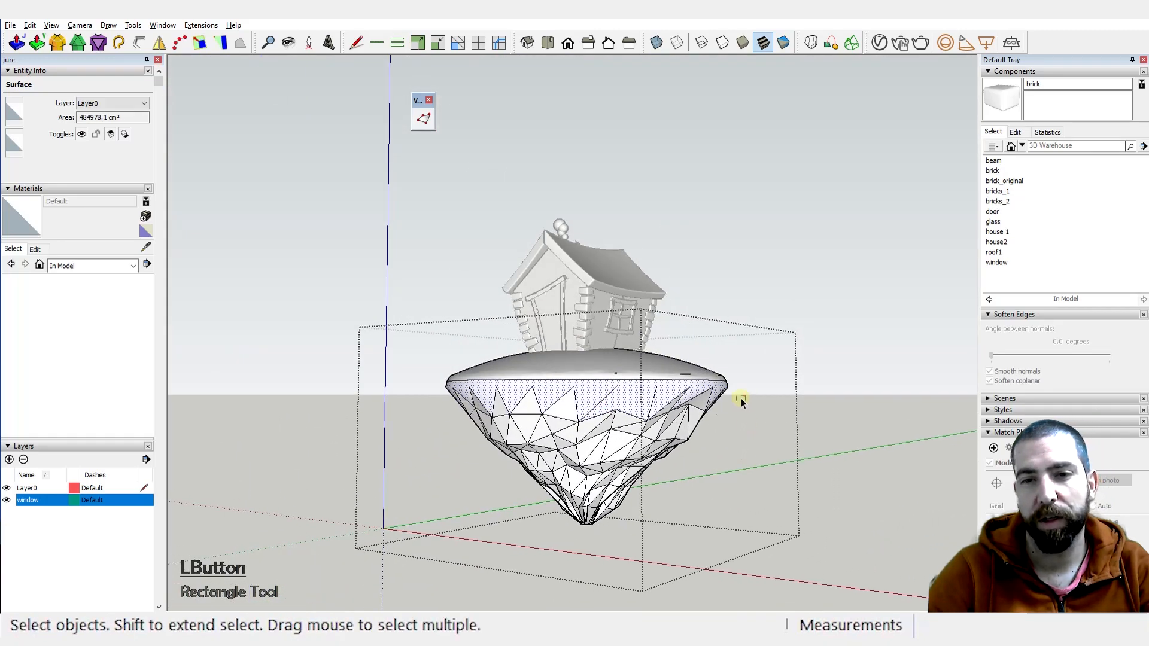
pyautogui.moveTo(740, 399); pyautogui.dragTo(403, 547)
pyautogui.moveTo(484, 483); pyautogui.dragTo(682, 479, button='middle')
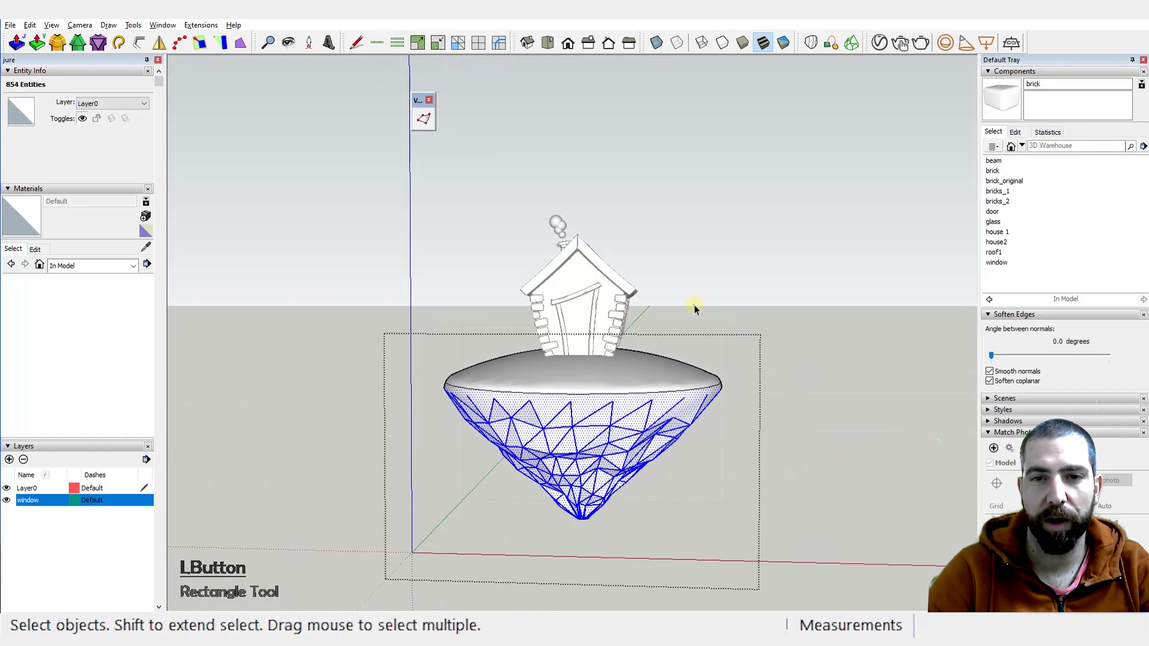
pyautogui.click(694, 308)
pyautogui.moveTo(695, 309); pyautogui.dragTo(578, 378, button='middle')
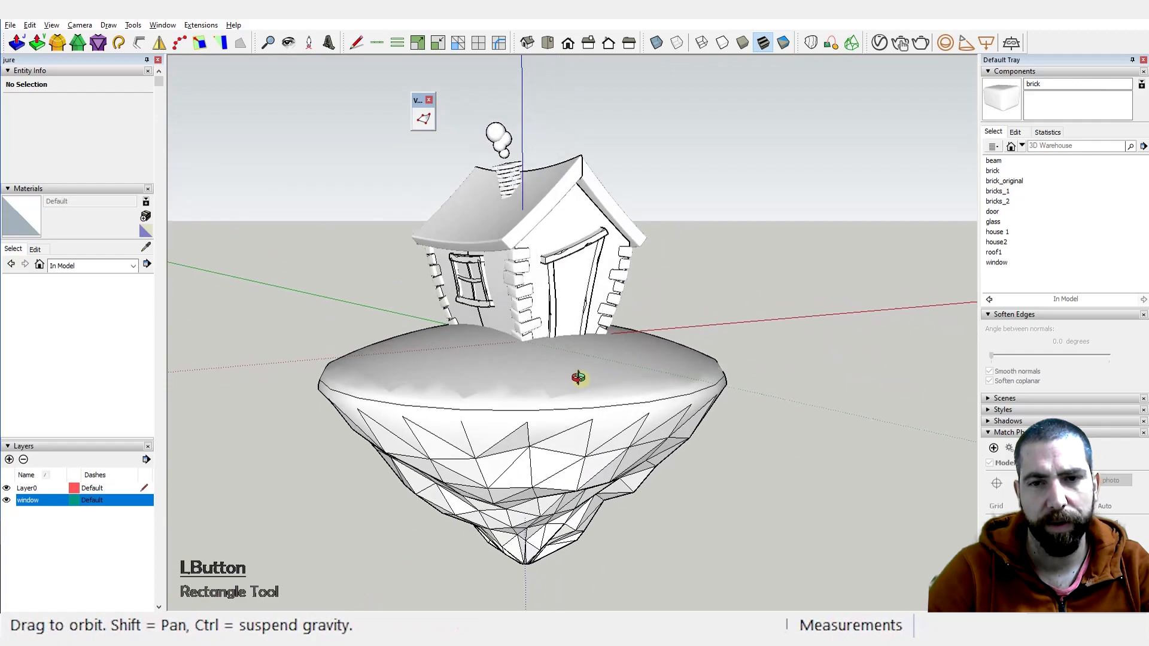
# Step: Turn the display of hidden geometry back on for the whole model
pyautogui.press('Delete')
pyautogui.scroll(-6, 569, 400)
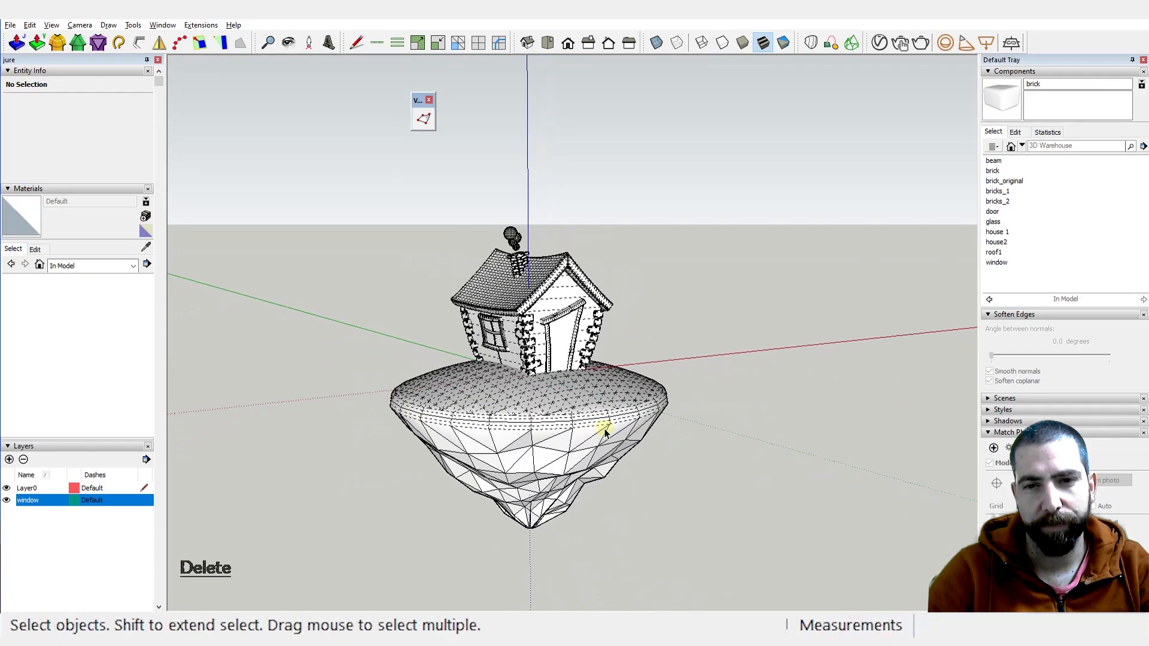
pyautogui.moveTo(500, 389); pyautogui.dragTo(458, 375, button='middle')
pyautogui.scroll(2, 458, 376)
pyautogui.scroll(-3, 437, 374)
pyautogui.scroll(2, 472, 380)
pyautogui.scroll(-2, 473, 379)
pyautogui.scroll(5, 397, 431)
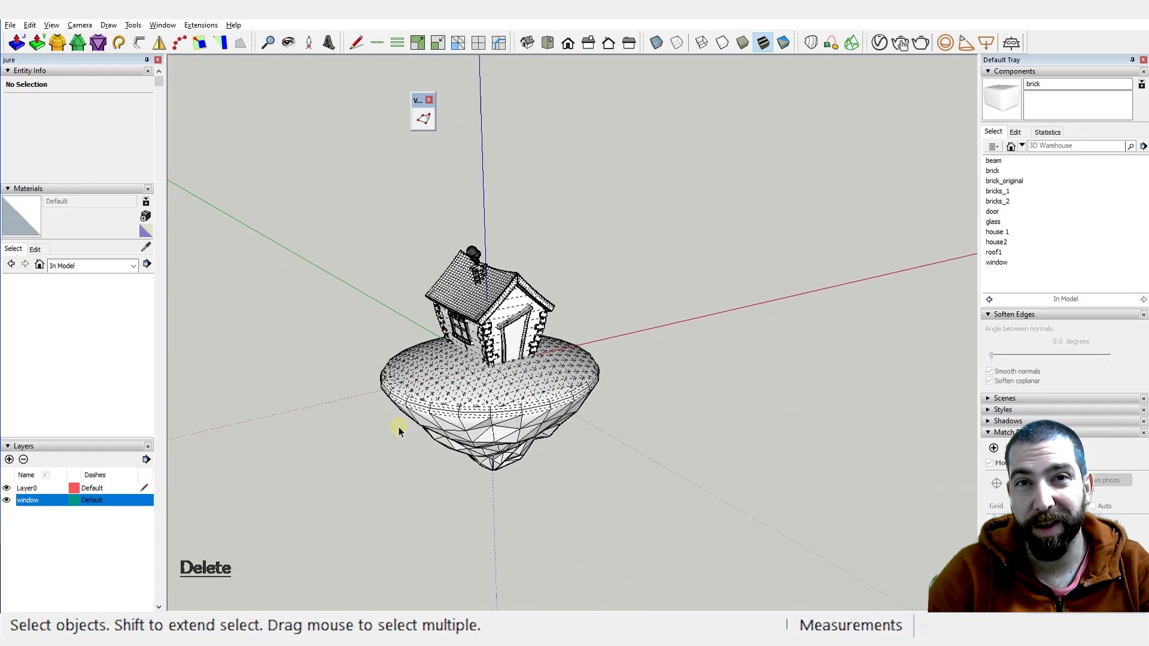
pyautogui.moveTo(437, 419); pyautogui.dragTo(451, 325, button='middle')
pyautogui.scroll(-2, 452, 327)
pyautogui.moveTo(506, 359); pyautogui.dragTo(509, 362, button='middle')
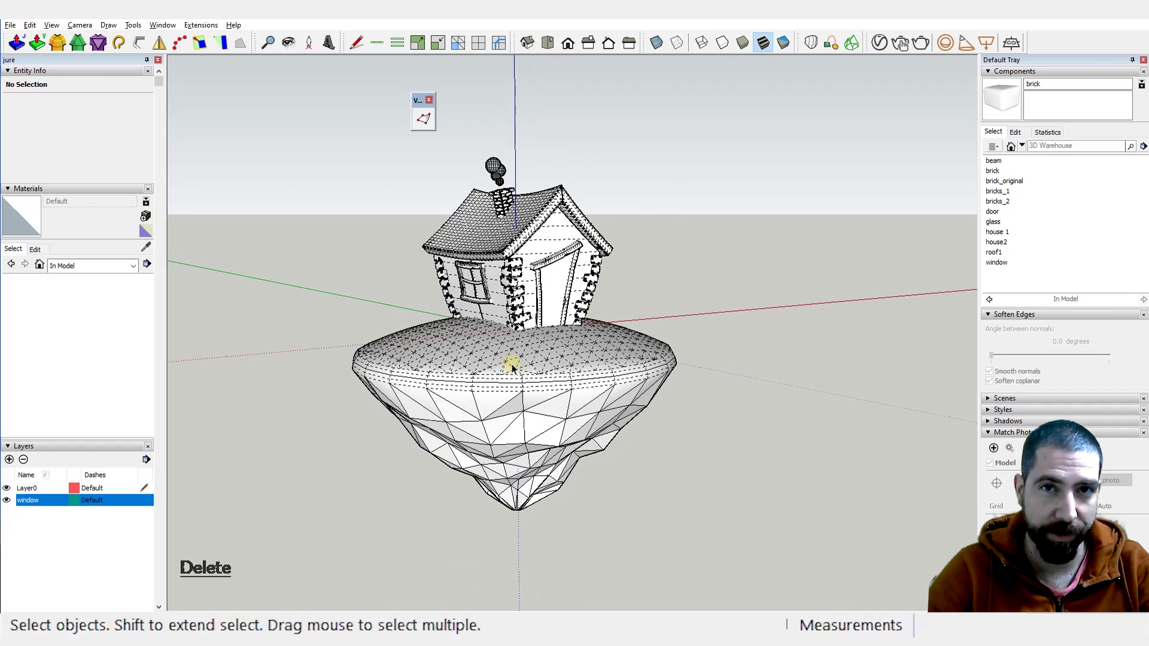
pyautogui.scroll(-2, 377, 352)
pyautogui.moveTo(540, 391); pyautogui.dragTo(541, 401, button='middle')
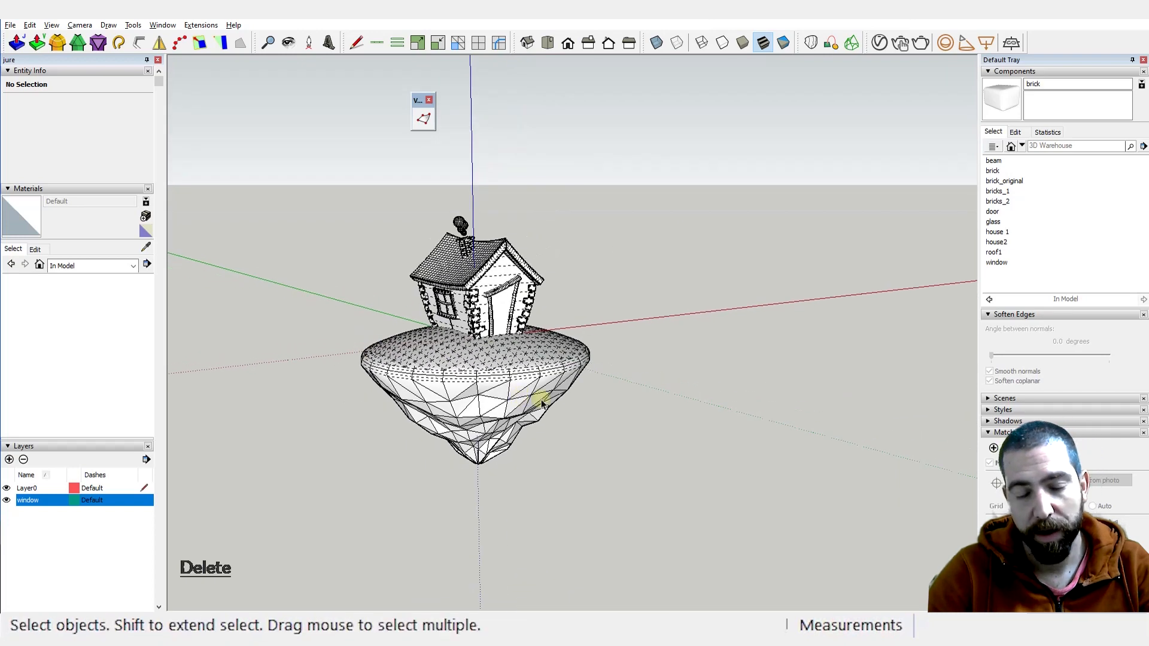
# Step: Draw a circle on the ground beside the island and extrude it upward into a cylinder with Push/Pull
pyautogui.press('c')
pyautogui.click(627, 398)
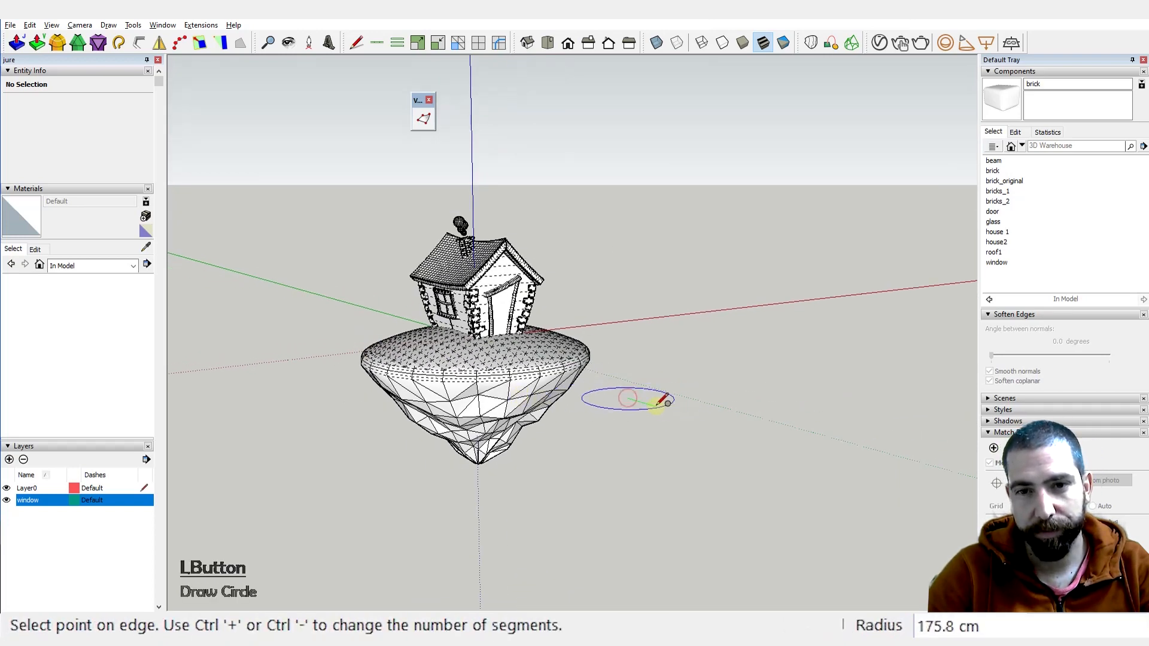
pyautogui.click(671, 405)
pyautogui.scroll(3, 646, 396)
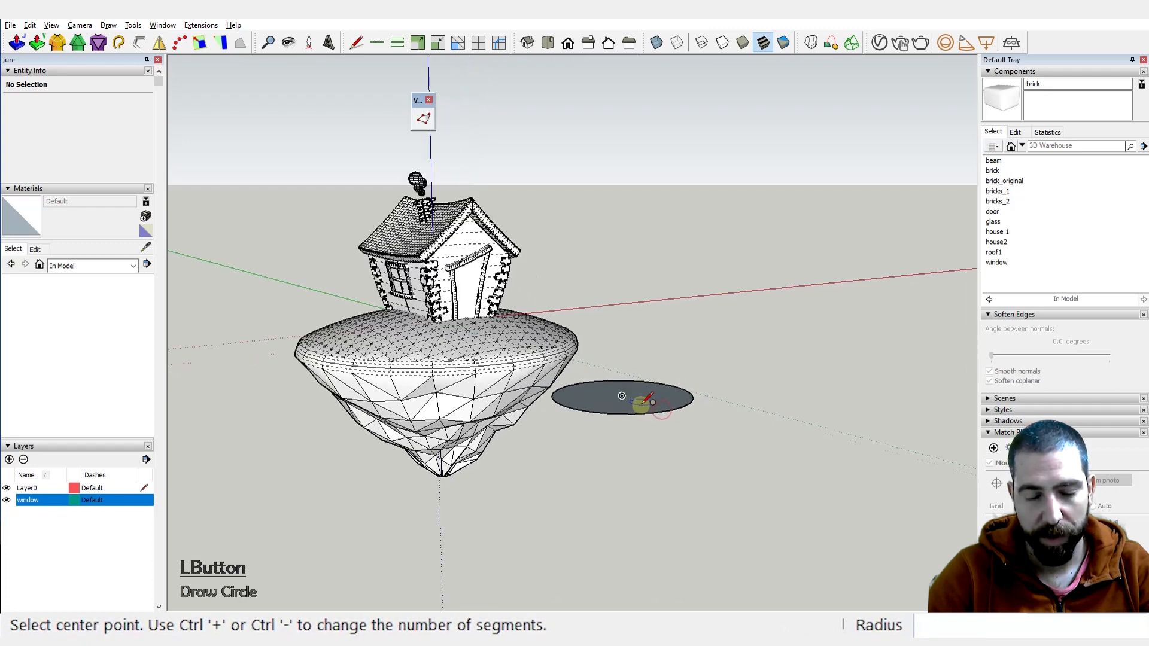
pyautogui.press('p')
pyautogui.click(636, 390)
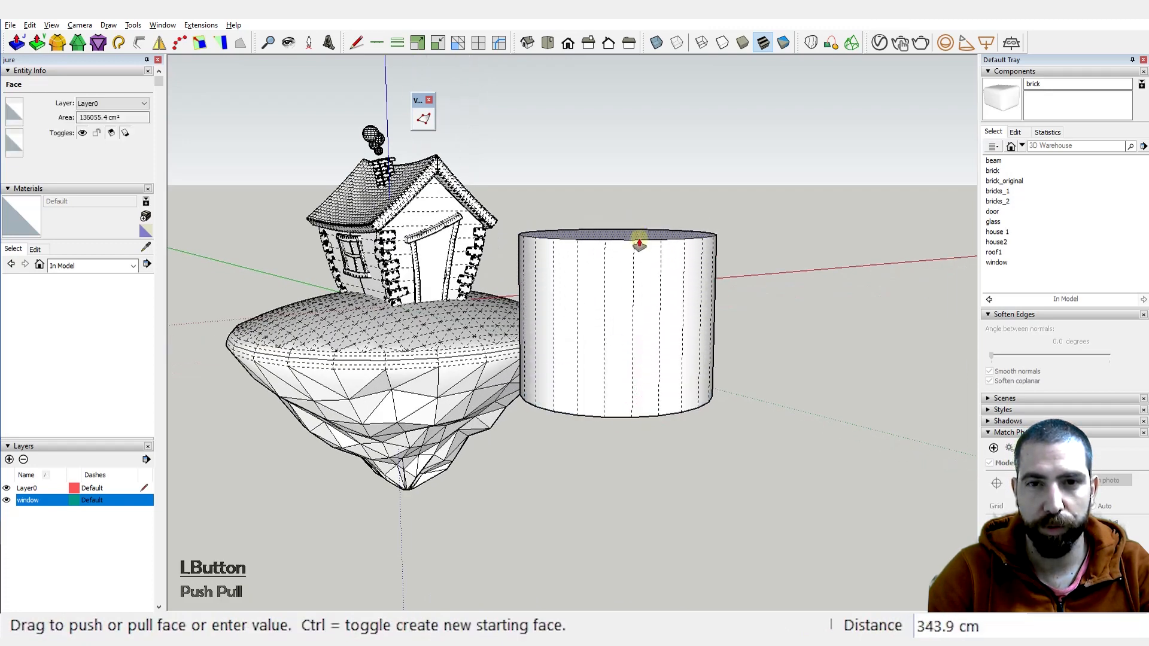
pyautogui.click(641, 280)
pyautogui.scroll(2, 641, 275)
# Step: Scale the cylinder's top face uniformly about its centre to a tiny disc, turning the cylinder into a cone
pyautogui.press('space')
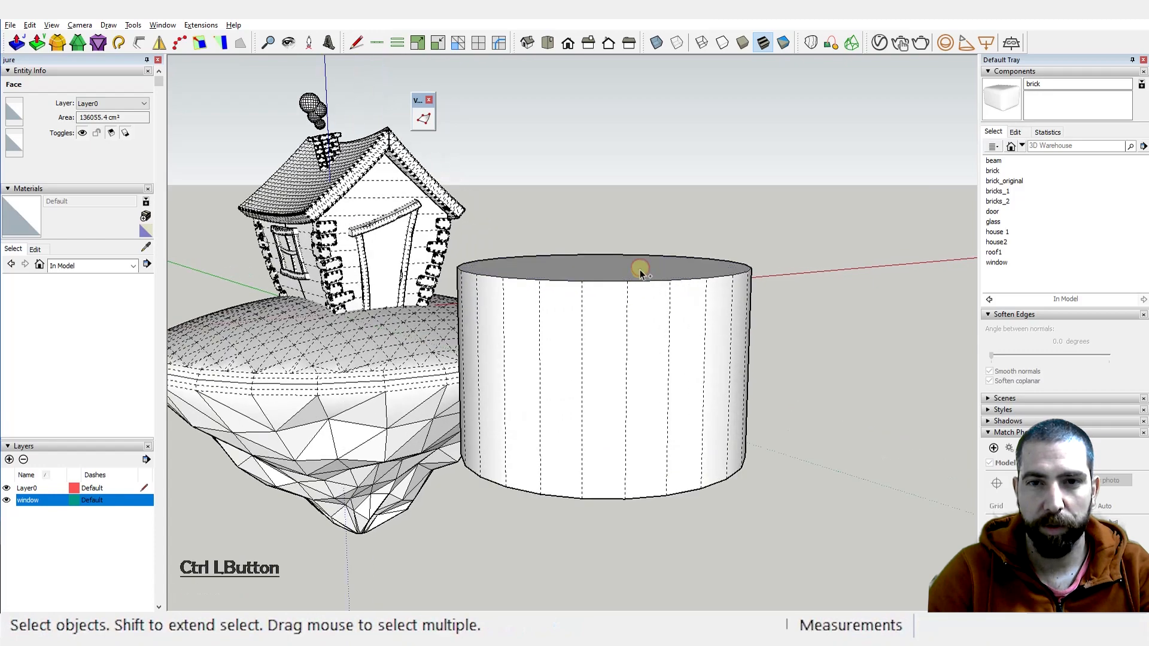
pyautogui.press('s')
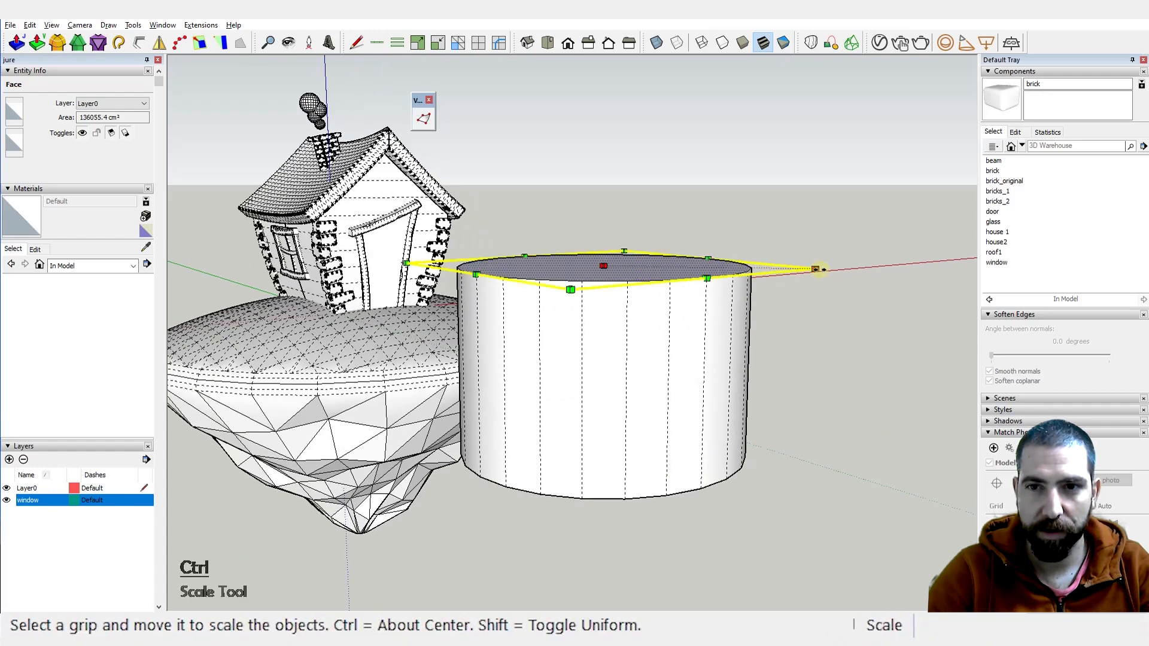
pyautogui.keyDown('ctrl'); pyautogui.moveTo(820, 269); pyautogui.dragTo(611, 262); pyautogui.keyUp('ctrl')
pyautogui.scroll(2, 616, 276)
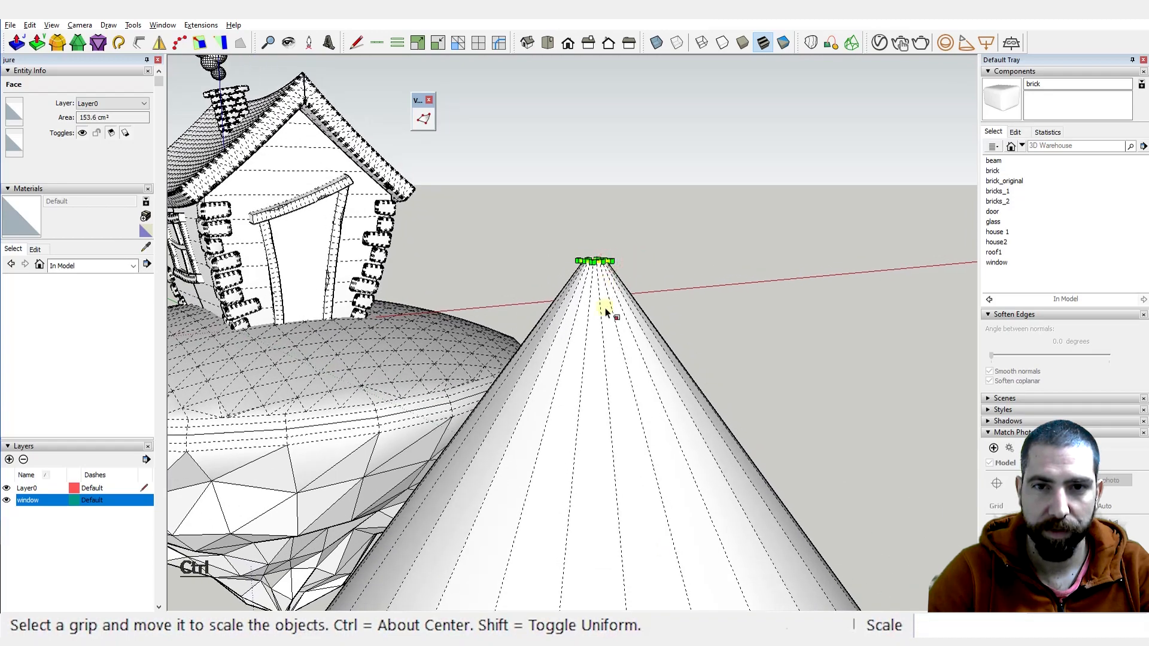
pyautogui.moveTo(605, 310); pyautogui.dragTo(600, 334, button='middle')
pyautogui.press('space')
pyautogui.click(597, 309)
pyautogui.scroll(-2, 602, 244)
pyautogui.moveTo(601, 246); pyautogui.dragTo(687, 322, button='middle')
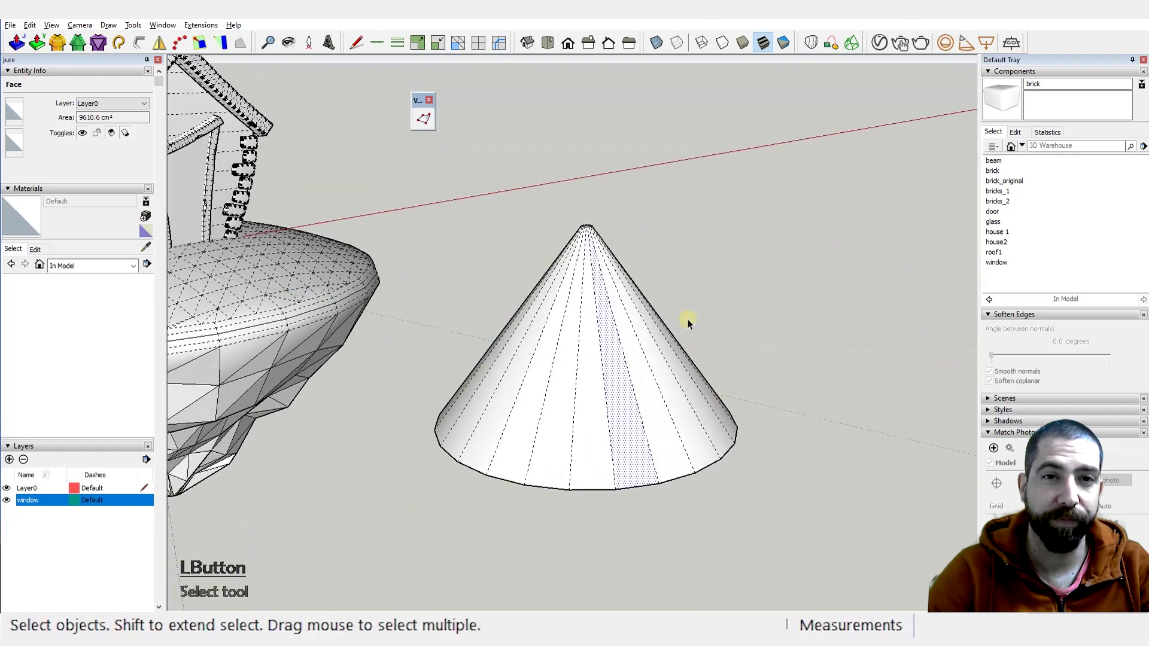
pyautogui.click(618, 182)
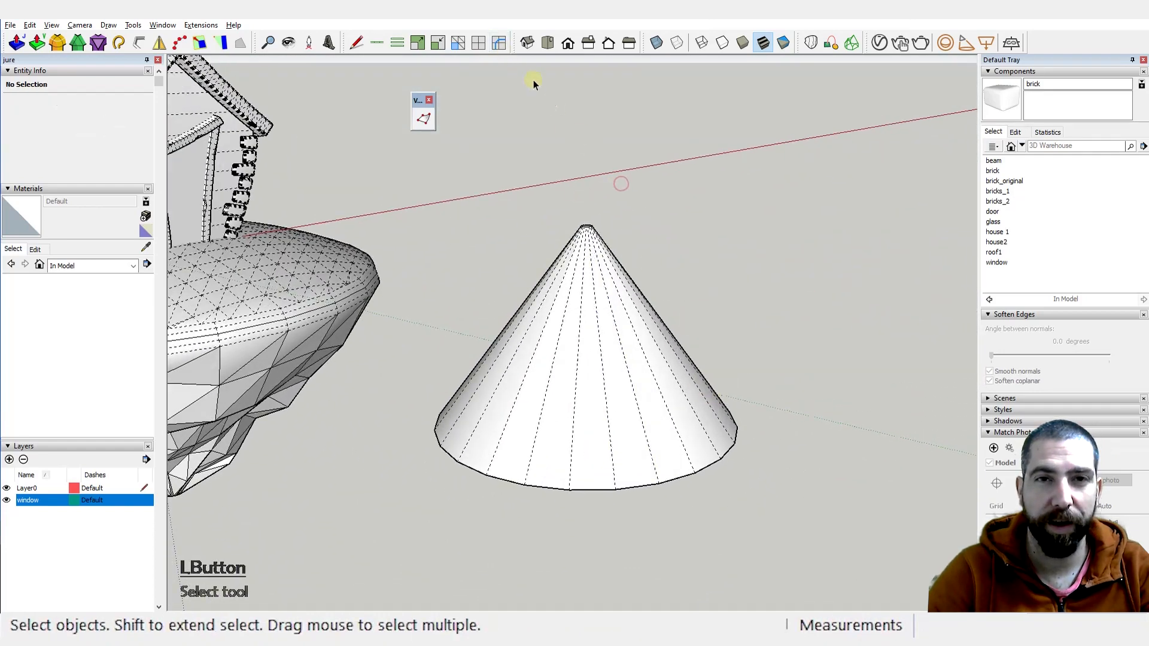
# Step: Insert three edge rings around the whole cone by connecting all its side edges with 3 segments
pyautogui.click(499, 43)
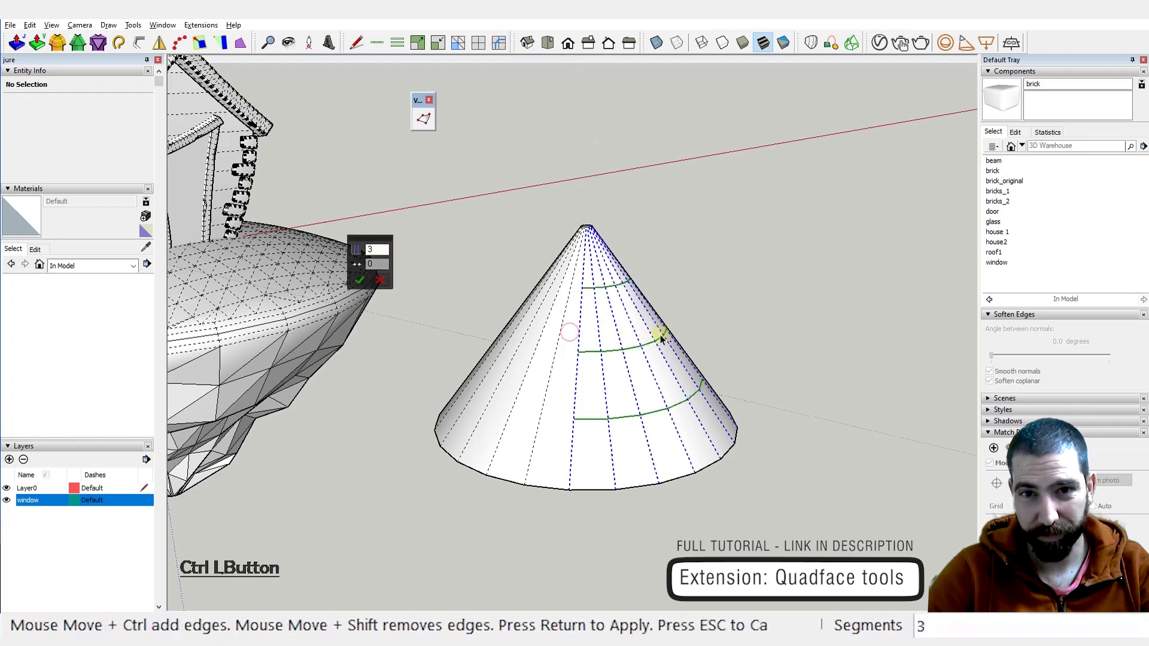
pyautogui.keyDown('ctrl'); pyautogui.moveTo(587, 317); pyautogui.dragTo(620, 579, button='middle'); pyautogui.keyUp('ctrl')
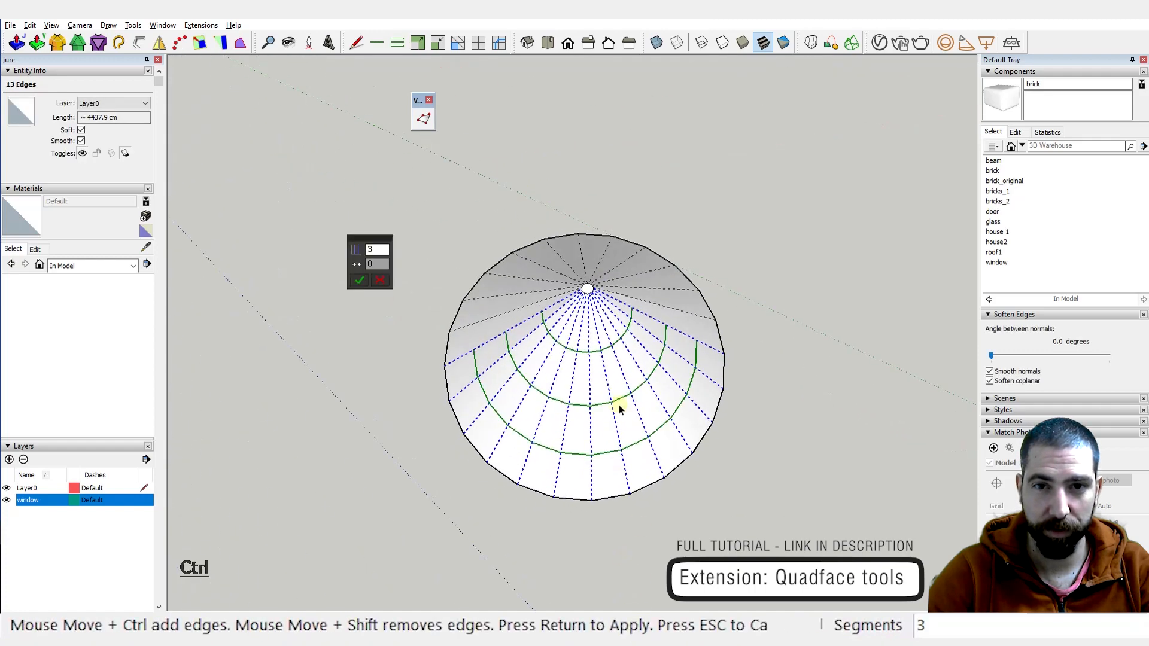
pyautogui.keyDown('ctrl'); pyautogui.moveTo(618, 408); pyautogui.dragTo(607, 472, button='middle'); pyautogui.keyUp('ctrl')
pyautogui.keyDown('ctrl'); pyautogui.moveTo(641, 378); pyautogui.dragTo(646, 341); pyautogui.keyUp('ctrl')
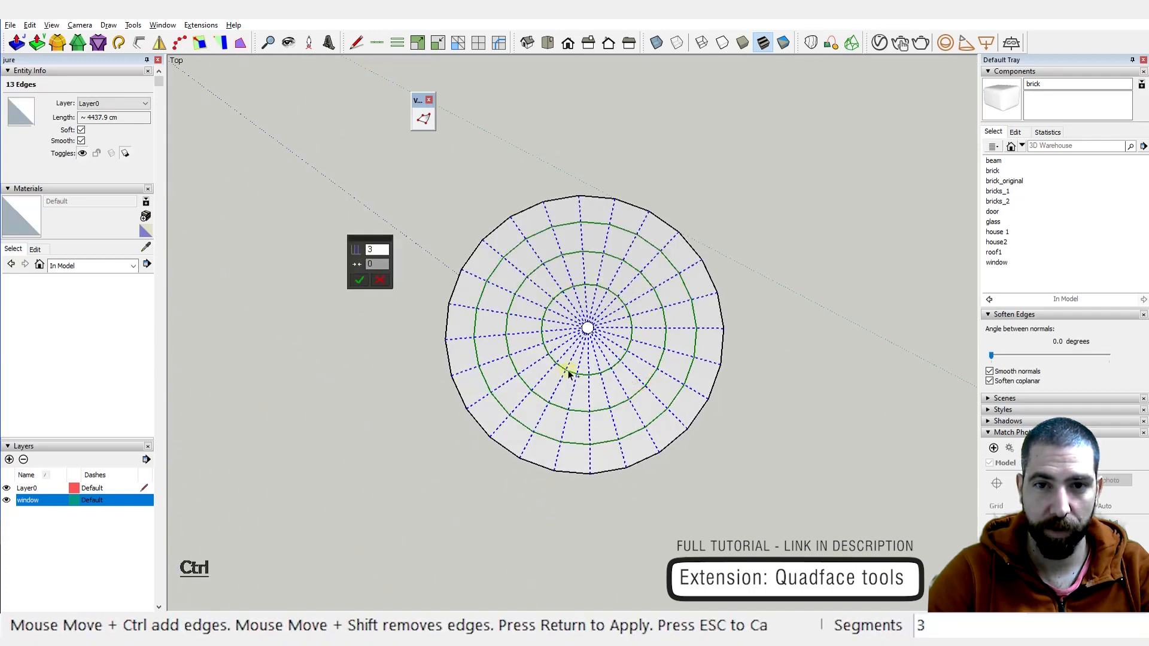
pyautogui.keyDown('ctrl'); pyautogui.moveTo(568, 373); pyautogui.dragTo(648, 158, button='middle'); pyautogui.keyUp('ctrl')
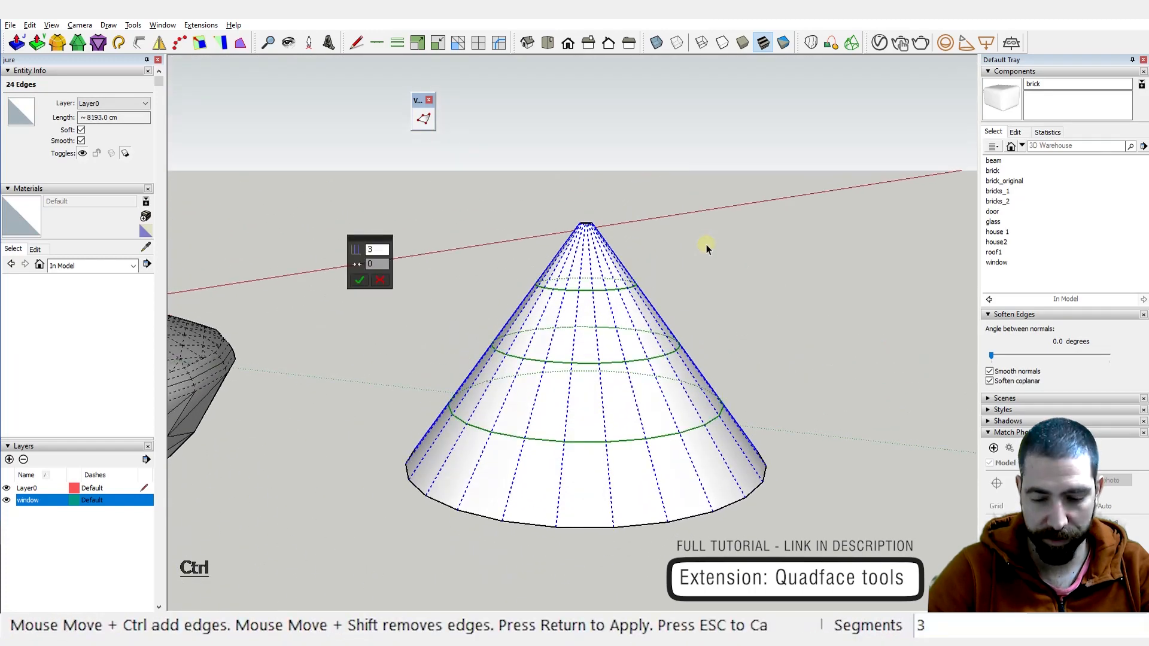
pyautogui.press('Return')
pyautogui.moveTo(706, 244); pyautogui.dragTo(687, 369, button='middle')
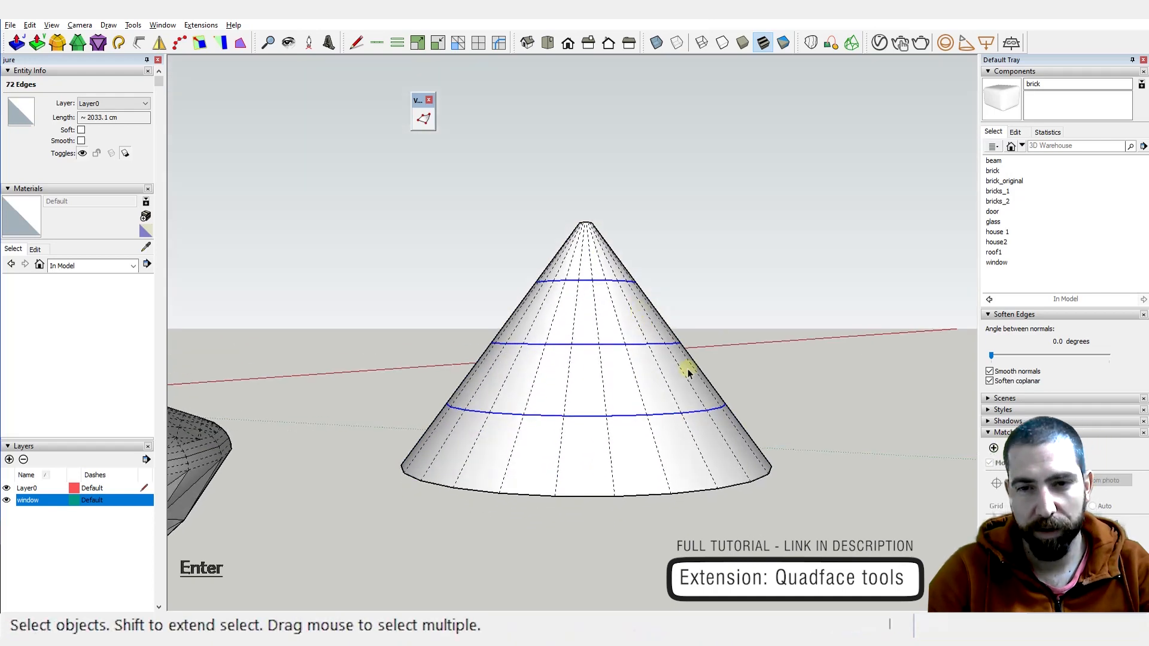
# Step: Add the cone's tip to the selected three rings and move them all down along the blue axis to flare the base
pyautogui.moveTo(584, 205); pyautogui.dragTo(692, 335, button='middle')
pyautogui.hotkey('ctrl', 'shift', 'x')
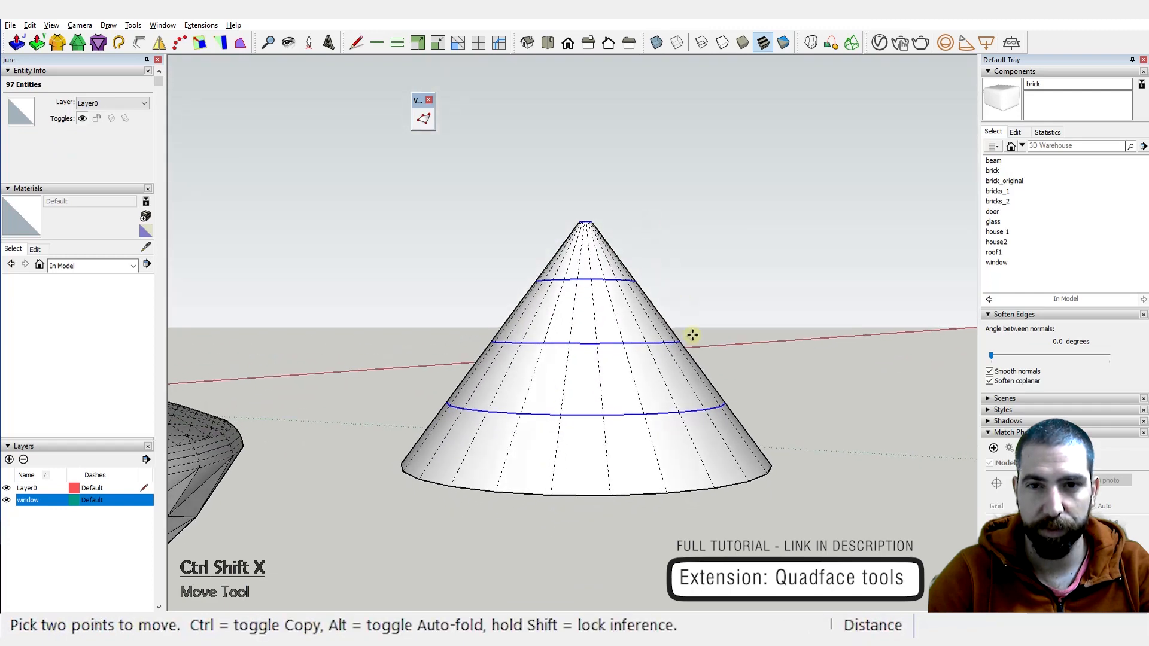
pyautogui.moveTo(683, 341); pyautogui.dragTo(684, 377)
pyautogui.scroll(1, 683, 378)
pyautogui.press('space')
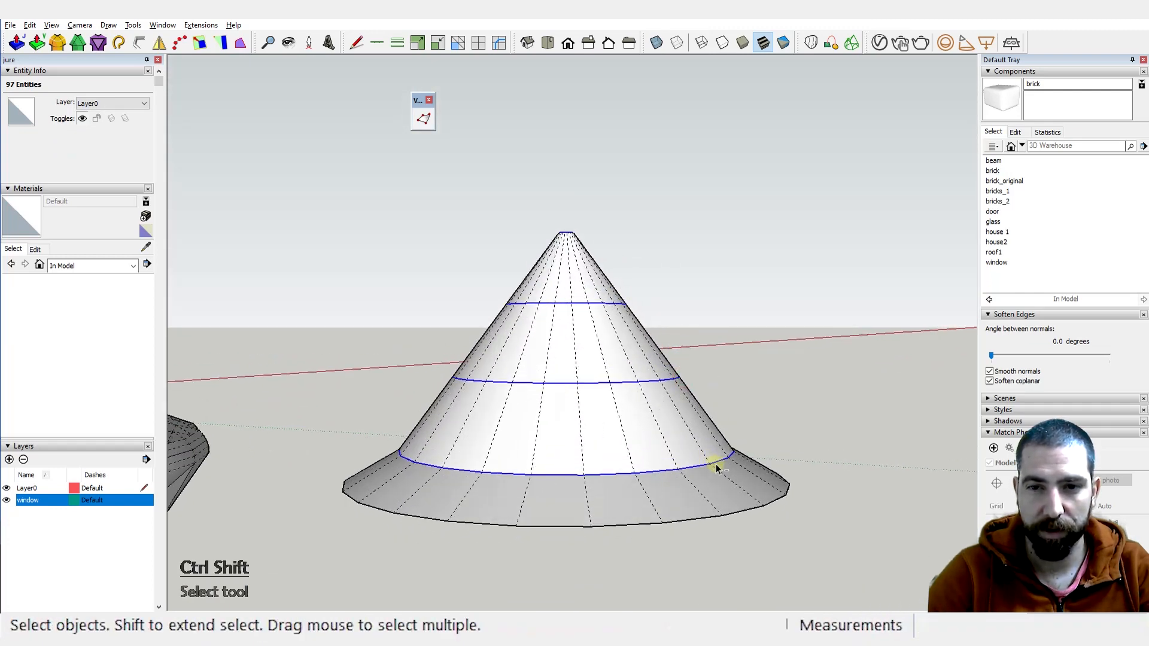
# Step: Deselect the lowest ring and move the upper two rings and the tip down about 13 cm along the blue axis
pyautogui.moveTo(717, 469); pyautogui.dragTo(692, 423, button='middle')
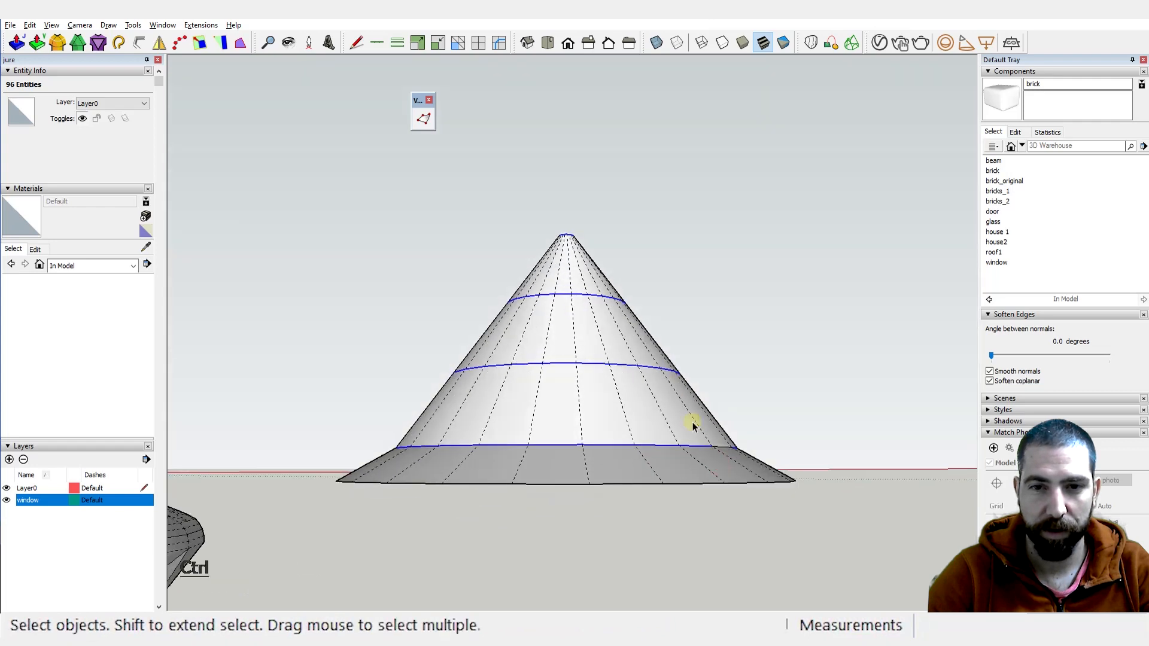
pyautogui.keyDown('ctrl'); pyautogui.keyDown('shift'); pyautogui.moveTo(536, 515); pyautogui.dragTo(856, 558); pyautogui.keyUp('shift'); pyautogui.keyUp('ctrl')
pyautogui.moveTo(696, 397)
pyautogui.mouseDown(button='middle')
pyautogui.moveTo(679, 405)
pyautogui.moveTo(684, 415)
pyautogui.mouseUp(button='middle')
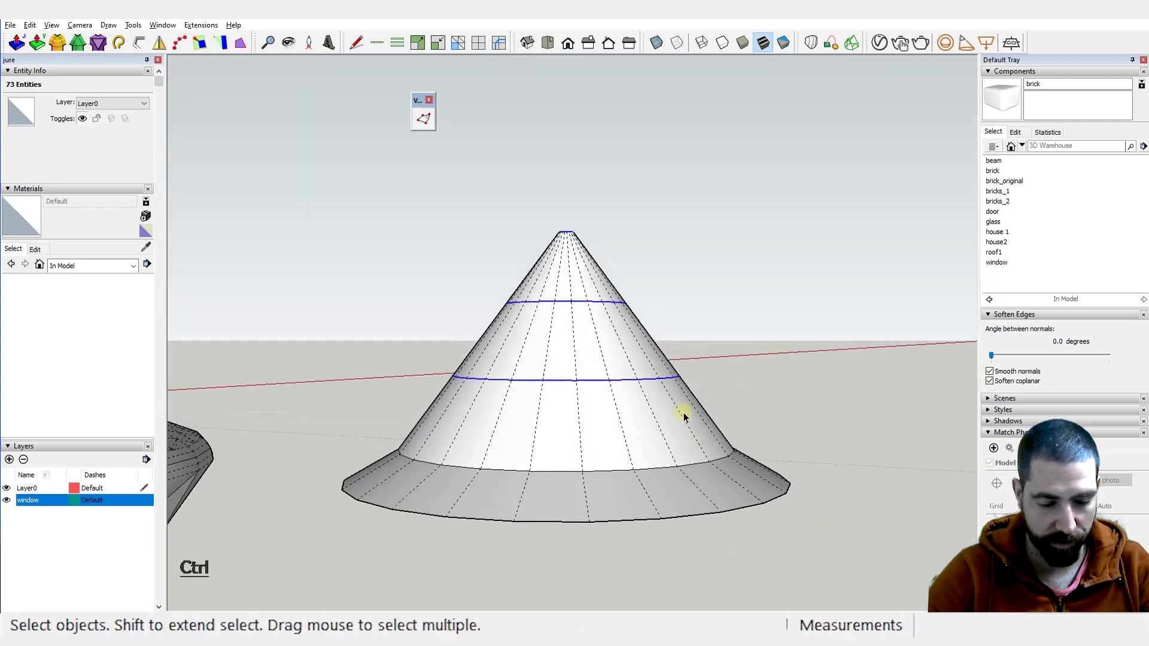
pyautogui.scroll(1, 683, 386)
pyautogui.hotkey('ctrl', 'shift', 'x')
pyautogui.click(678, 374)
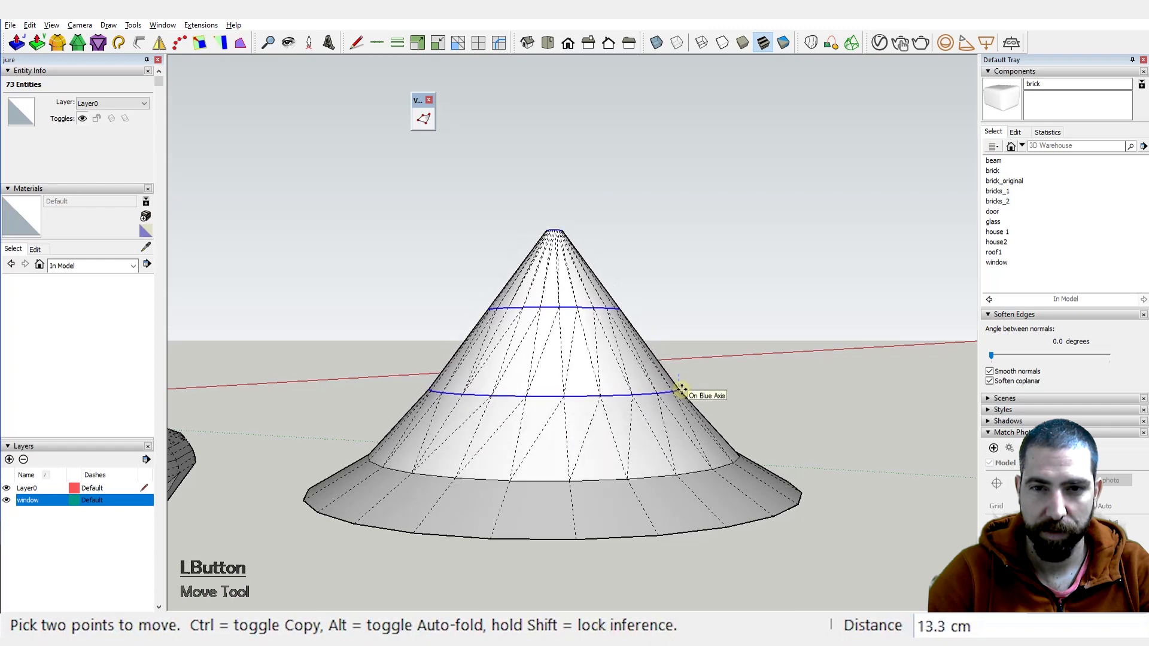
pyautogui.click(681, 390)
pyautogui.press('space')
# Step: Select only the cone's lowest edge ring and move it down about 9.7 cm along the blue axis
pyautogui.moveTo(666, 339)
pyautogui.mouseDown(button='middle')
pyautogui.moveTo(654, 317)
pyautogui.moveTo(670, 330)
pyautogui.mouseUp(button='middle')
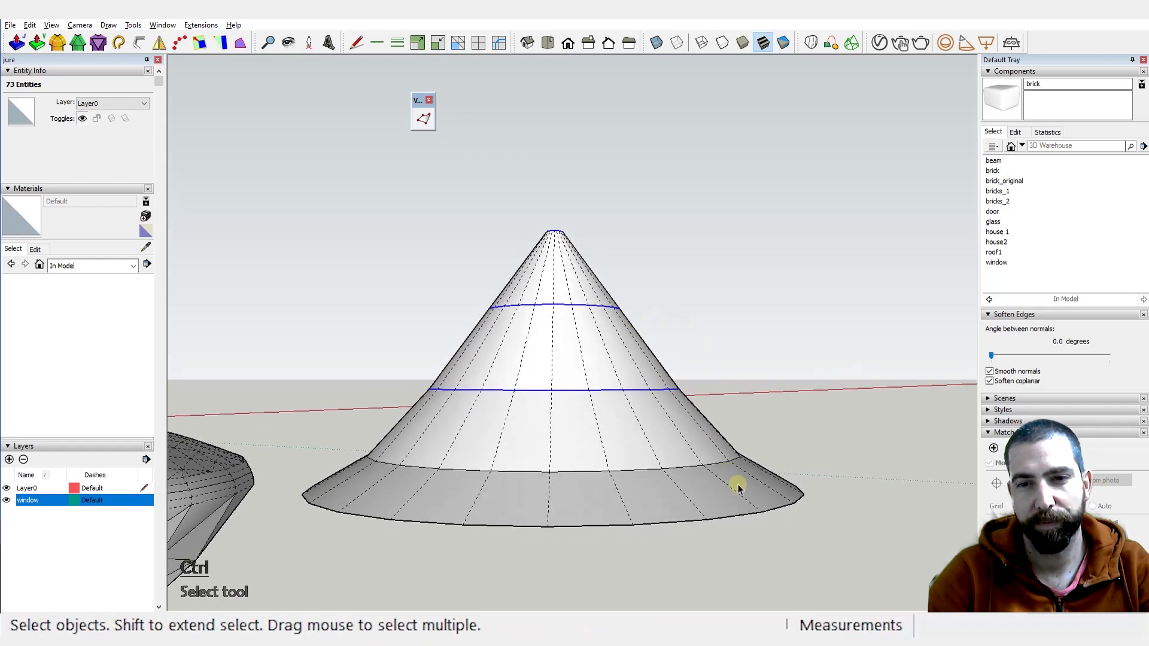
pyautogui.moveTo(694, 491); pyautogui.dragTo(372, 447, button='middle')
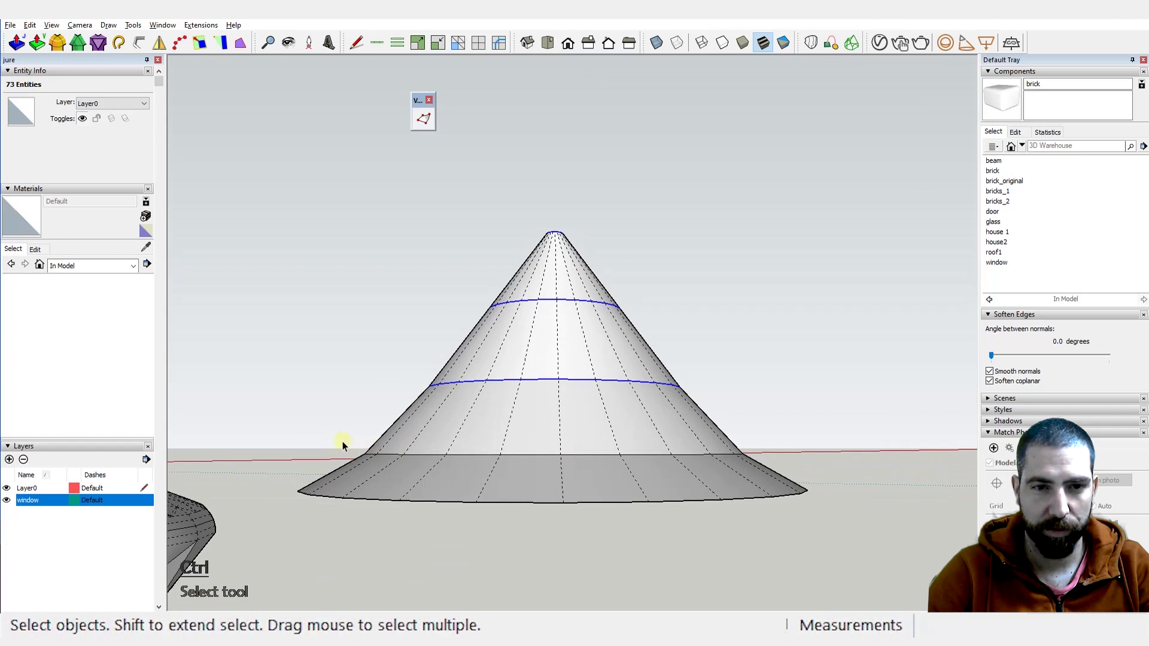
pyautogui.moveTo(888, 479); pyautogui.dragTo(889, 480)
pyautogui.hotkey('ctrl', 'shift', 'x')
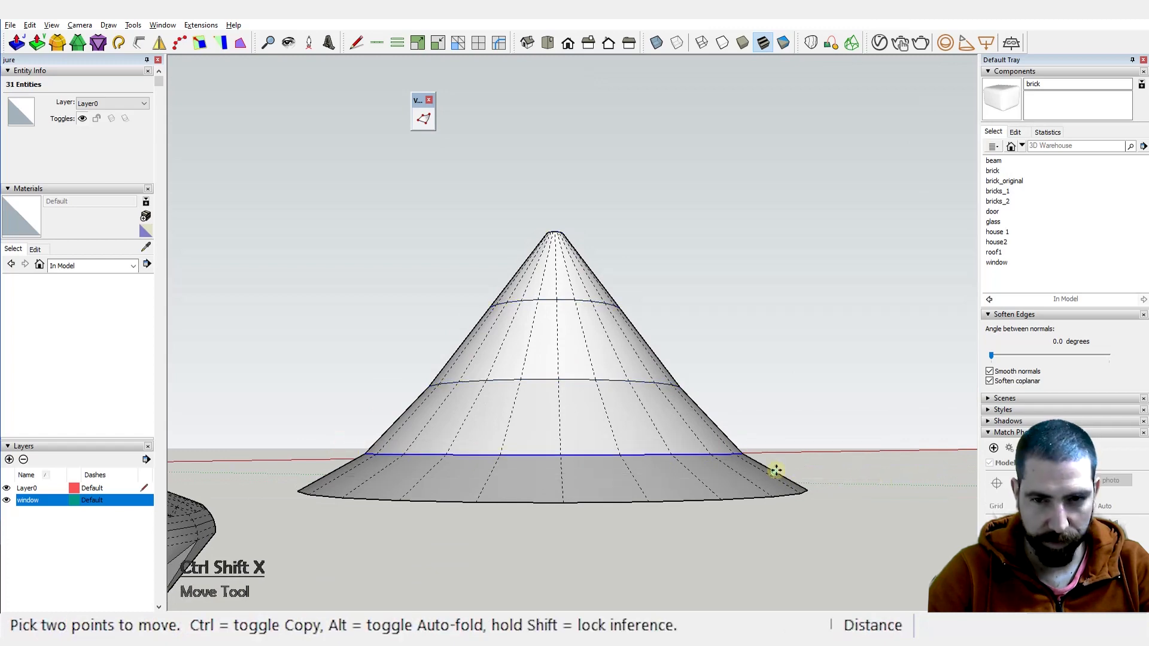
pyautogui.click(742, 453)
pyautogui.press('Escape')
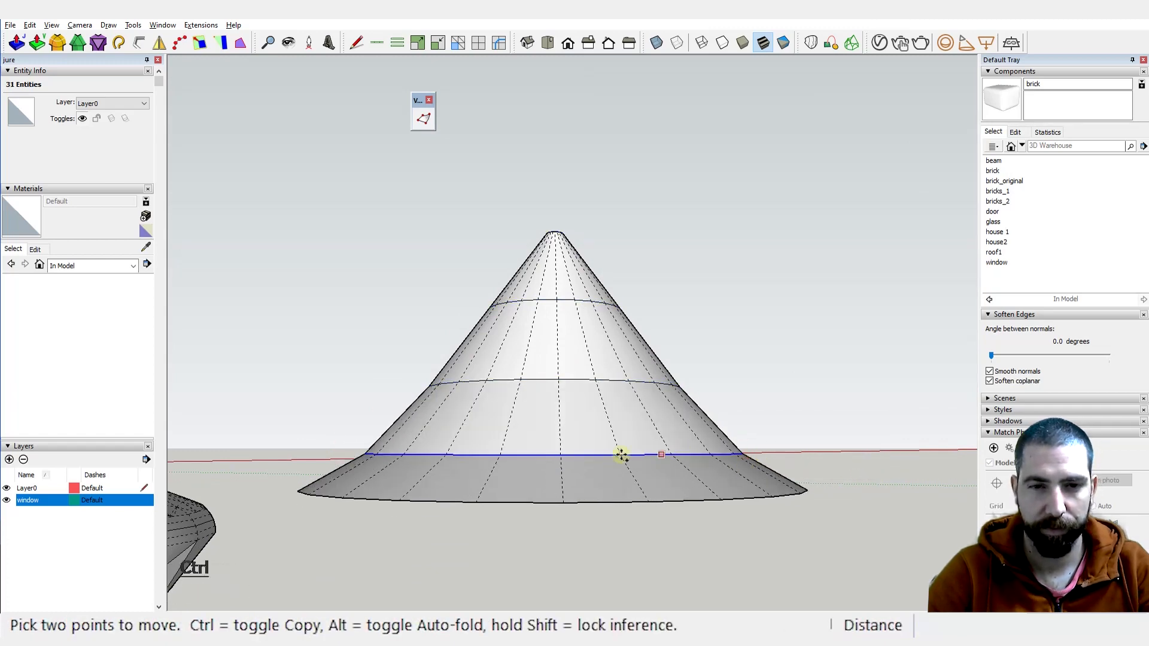
pyautogui.press('space')
pyautogui.moveTo(536, 464); pyautogui.dragTo(923, 497, button='middle')
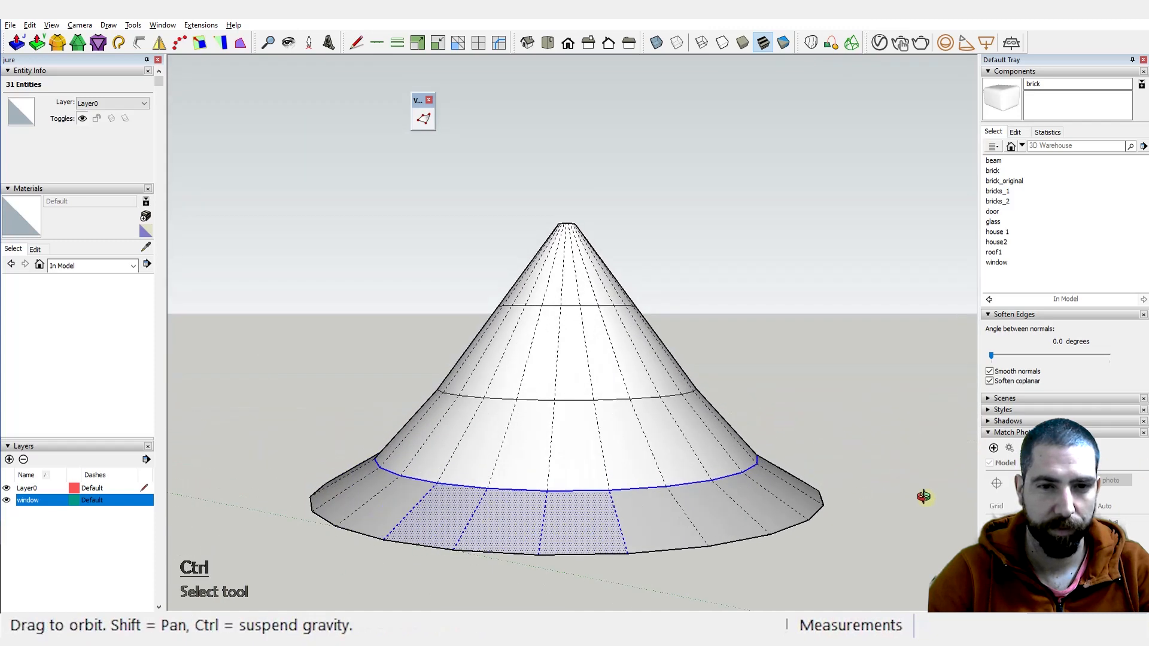
pyautogui.keyDown('ctrl'); pyautogui.keyDown('shift'); pyautogui.moveTo(696, 518); pyautogui.dragTo(318, 573); pyautogui.keyUp('shift'); pyautogui.keyUp('ctrl')
pyautogui.moveTo(596, 524); pyautogui.dragTo(605, 461, button='middle')
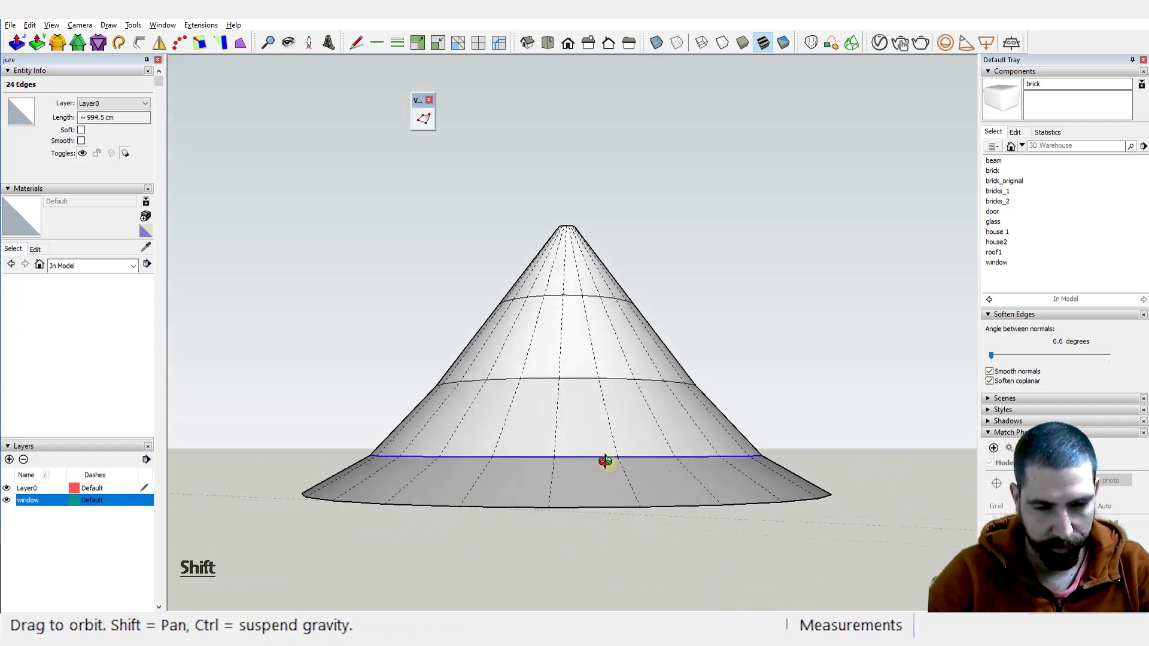
pyautogui.press('m')
pyautogui.moveTo(618, 460); pyautogui.dragTo(618, 468)
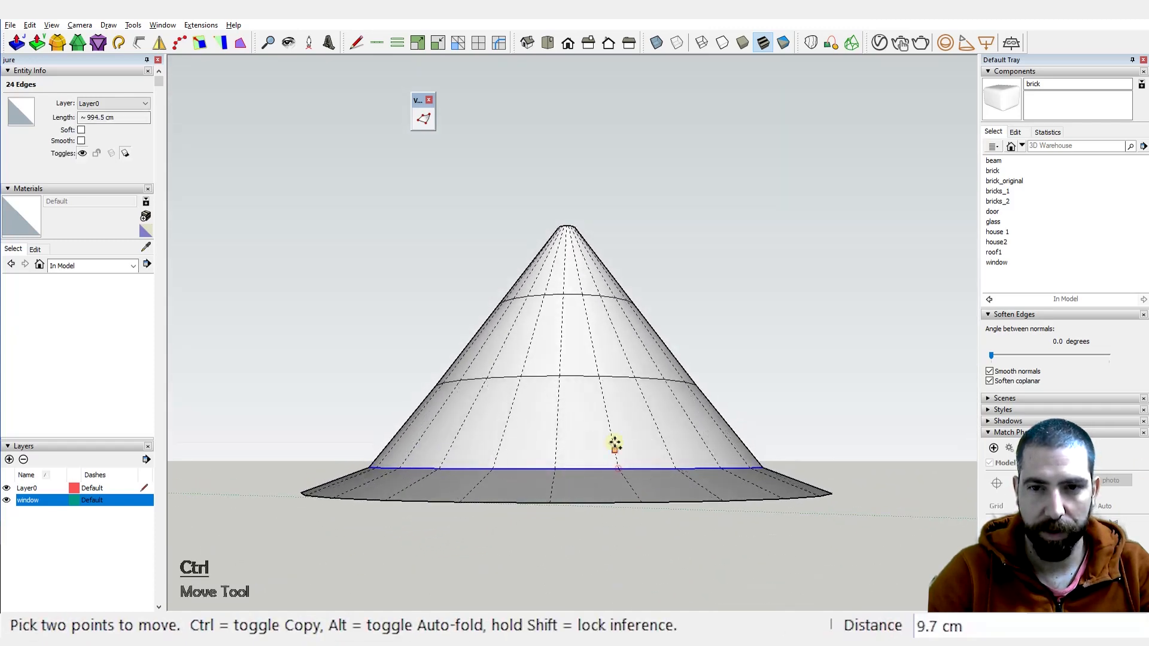
# Step: Select the upper two rings together with the tip and move them down along the blue axis
pyautogui.press('space')
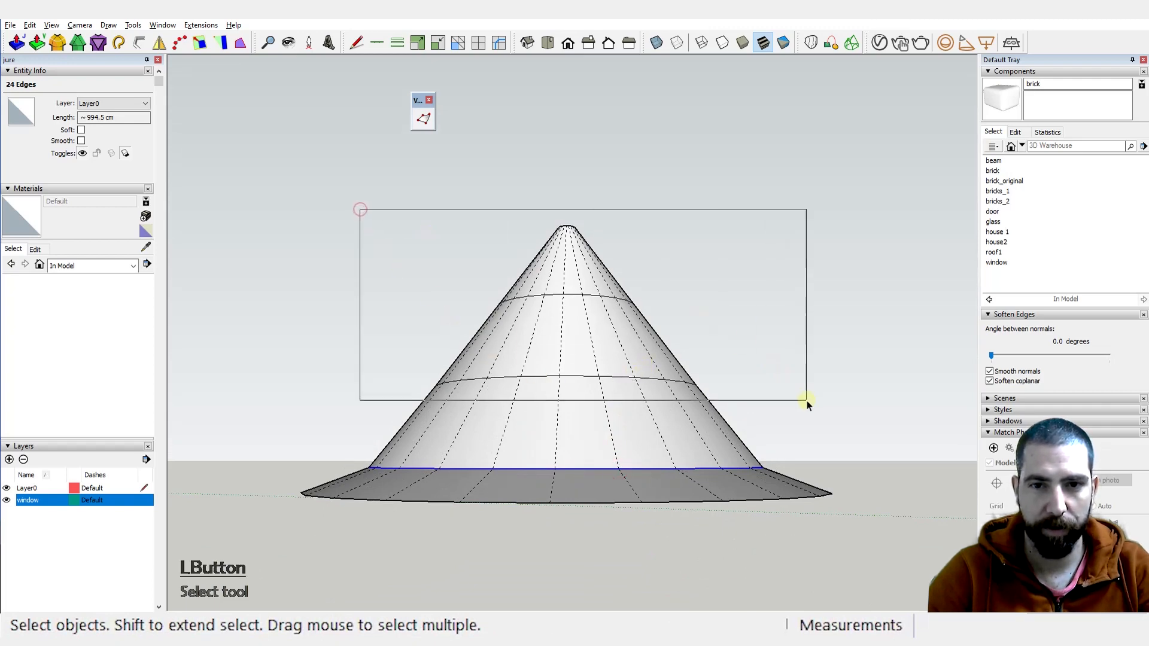
pyautogui.moveTo(806, 400); pyautogui.dragTo(806, 401)
pyautogui.press('m')
pyautogui.moveTo(687, 386); pyautogui.dragTo(685, 412)
# Step: Move the topmost ring and the tip down about 10.6 cm along the blue axis
pyautogui.press('space')
pyautogui.moveTo(480, 213); pyautogui.dragTo(651, 343)
pyautogui.press('m')
pyautogui.press('ctrl')
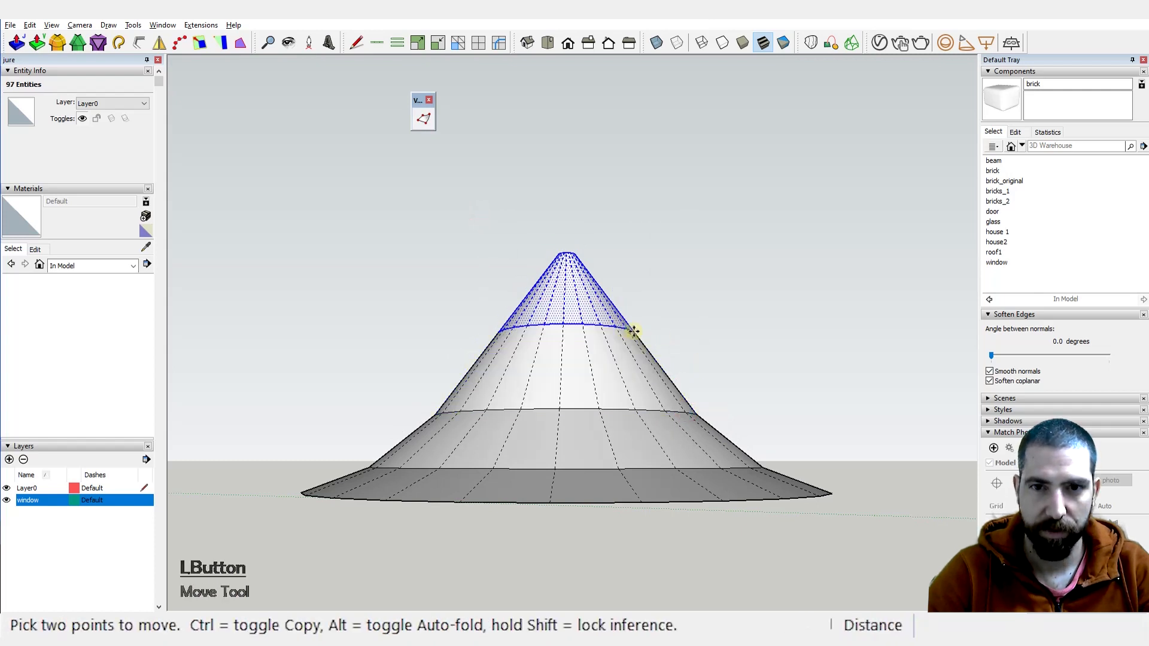
pyautogui.click(633, 330)
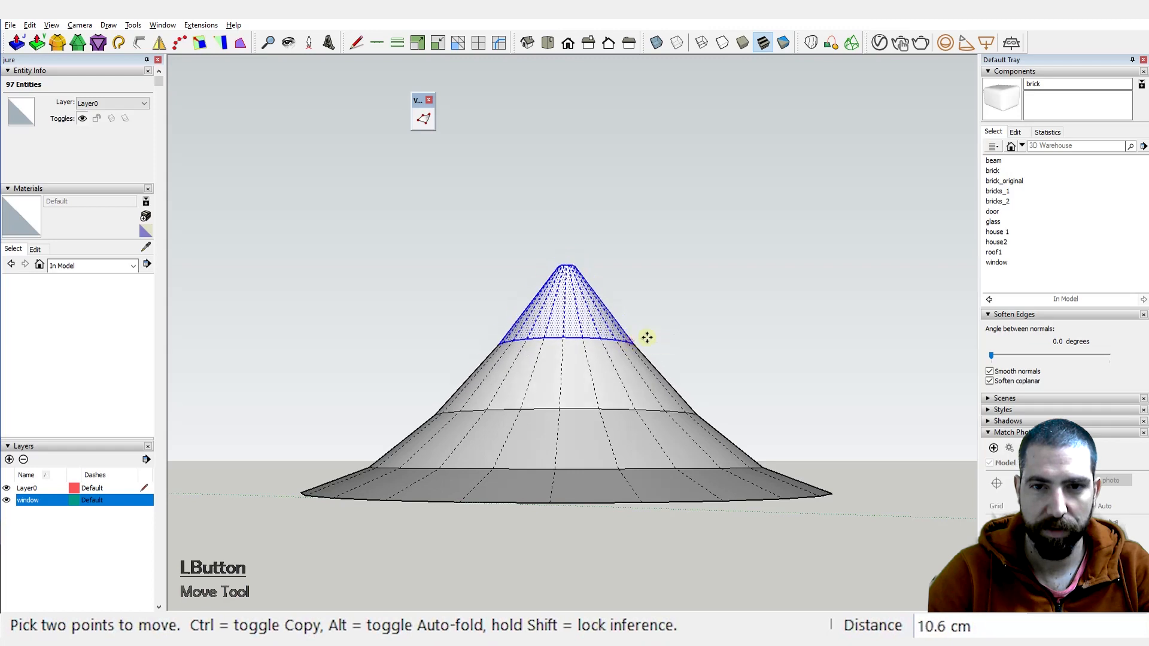
pyautogui.moveTo(647, 338); pyautogui.dragTo(676, 395, button='middle')
# Step: Select just the cone's tip disc and raise it about 14.4 cm along the blue axis
pyautogui.press('space')
pyautogui.moveTo(524, 221); pyautogui.dragTo(602, 275)
pyautogui.hotkey('ctrl', 'shift', 'x')
pyautogui.click(570, 260)
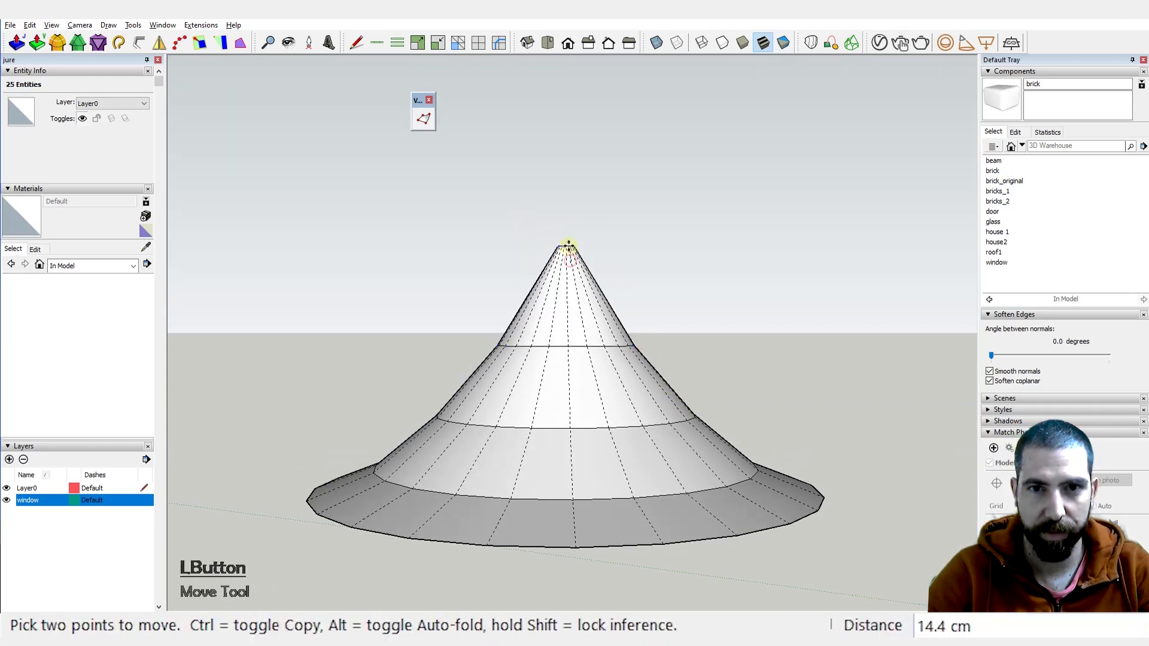
pyautogui.click(569, 233)
# Step: Scale the tip disc down uniformly about its centre to sharpen the cone
pyautogui.moveTo(568, 235); pyautogui.dragTo(608, 407, button='middle')
pyautogui.press('s')
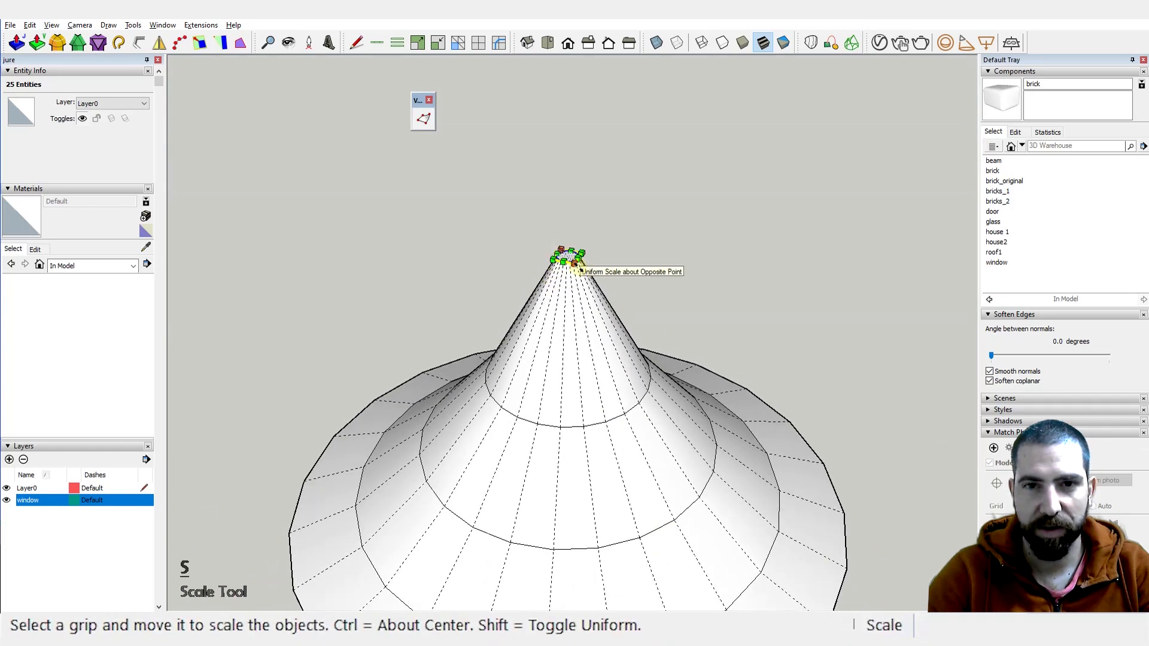
pyautogui.click(574, 264)
pyautogui.keyDown('ctrl'); pyautogui.click(570, 260); pyautogui.keyUp('ctrl')
pyautogui.press('space')
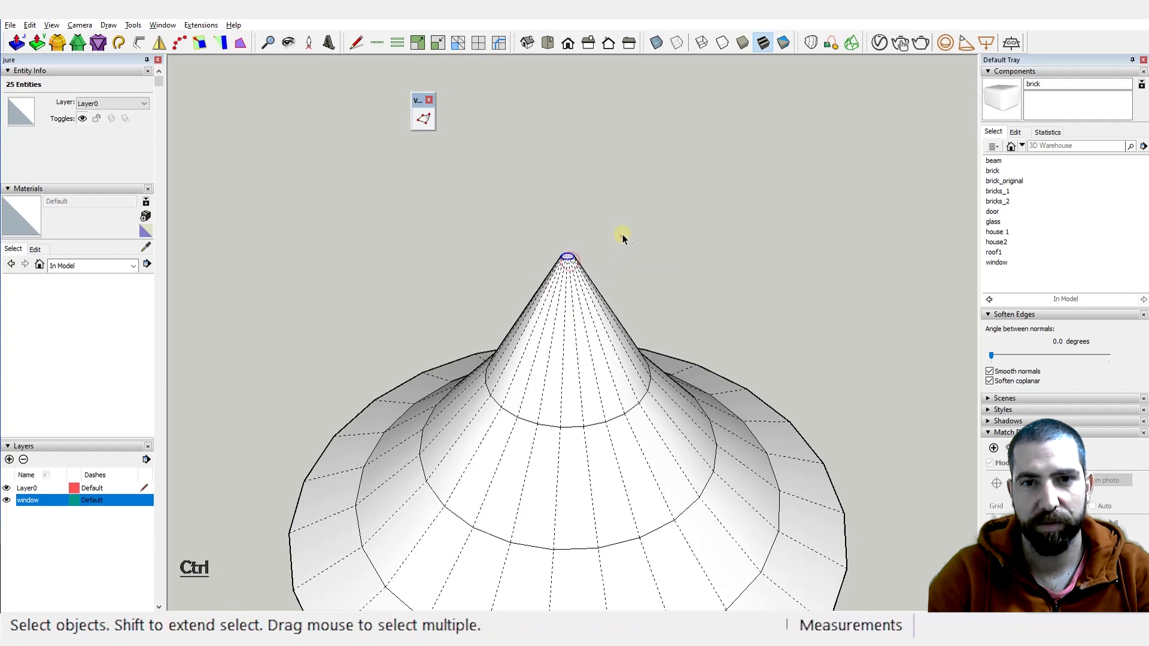
# Step: Delete the flat circular face closing the underside of the cone
pyautogui.moveTo(622, 237); pyautogui.dragTo(680, 206, button='middle')
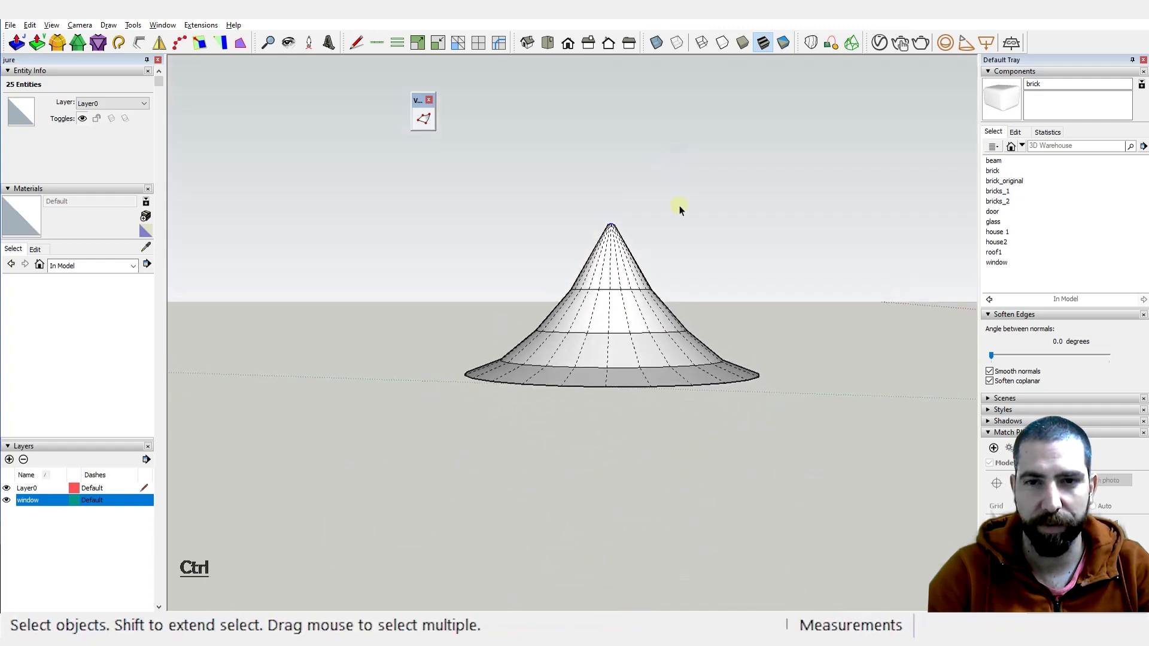
pyautogui.tripleClick(631, 307)
pyautogui.moveTo(641, 338); pyautogui.dragTo(700, 326, button='middle')
pyautogui.click(669, 365)
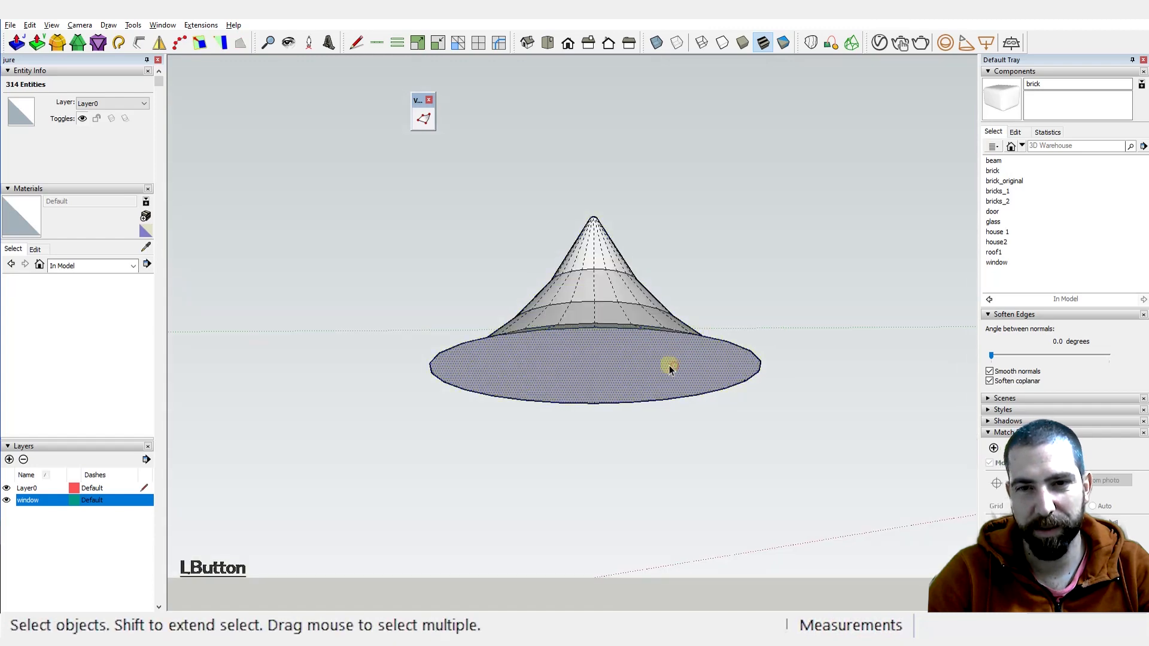
pyautogui.press('Delete')
# Step: Copy the whole open cone 100 cm straight down along the blue axis
pyautogui.moveTo(669, 365); pyautogui.dragTo(643, 317, button='middle')
pyautogui.tripleClick(640, 317)
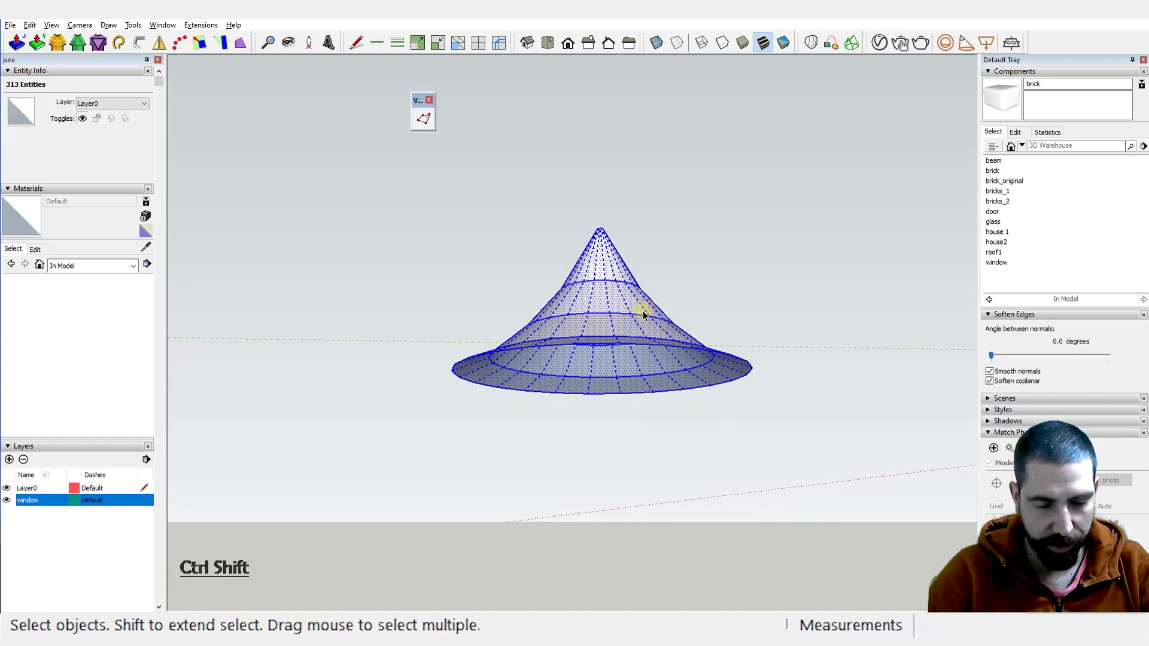
pyautogui.press('m')
pyautogui.click(634, 299)
pyautogui.press('ctrl')
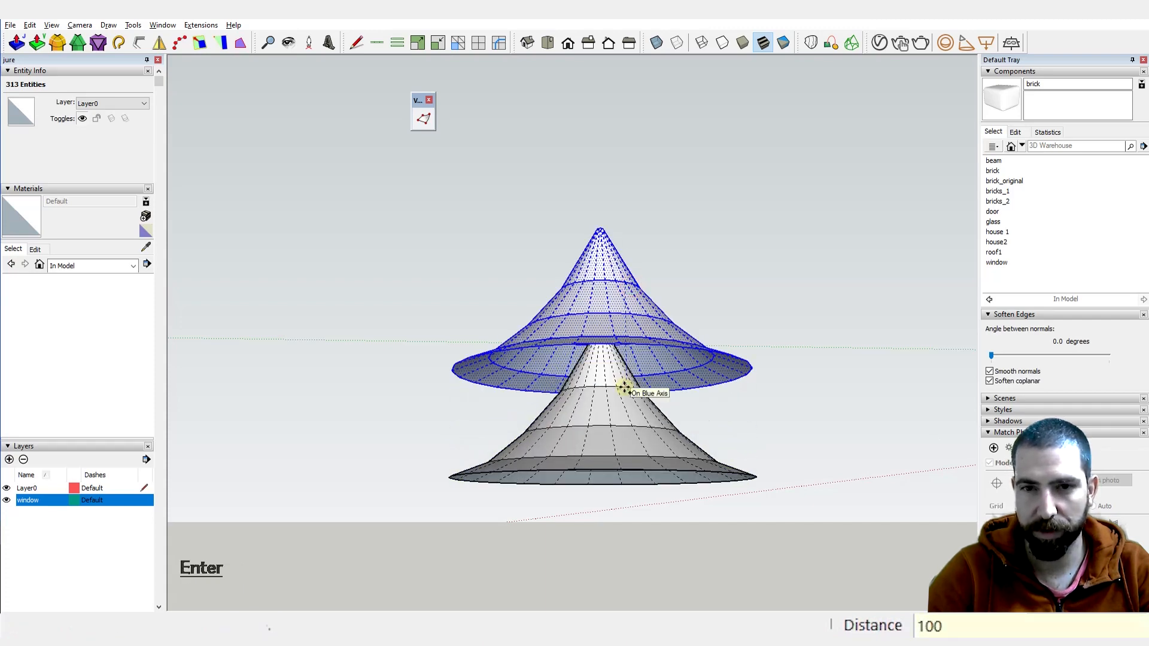
pyautogui.scroll(2, 693, 428)
pyautogui.moveTo(709, 417); pyautogui.dragTo(754, 450, button='middle')
pyautogui.hotkey('ctrl', '1')
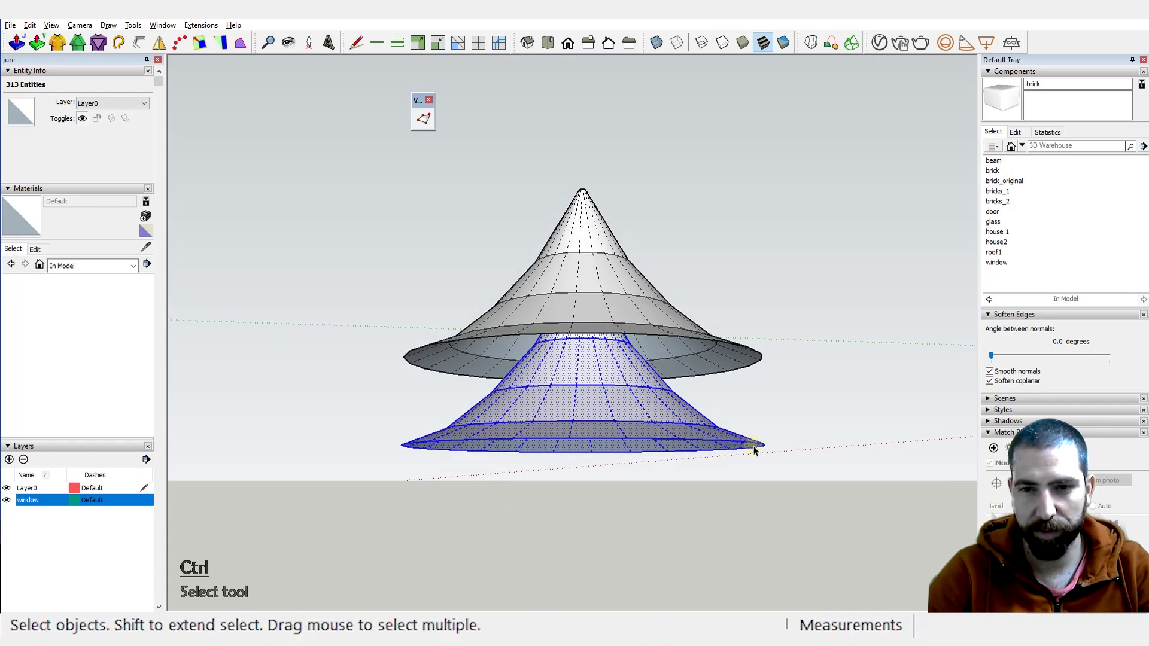
# Step: Raise the base circle of the lower cone copy about 14.3 cm to flatten its rim
pyautogui.click(762, 446)
pyautogui.scroll(2, 762, 446)
pyautogui.hotkey('ctrl', 'shift', 'x')
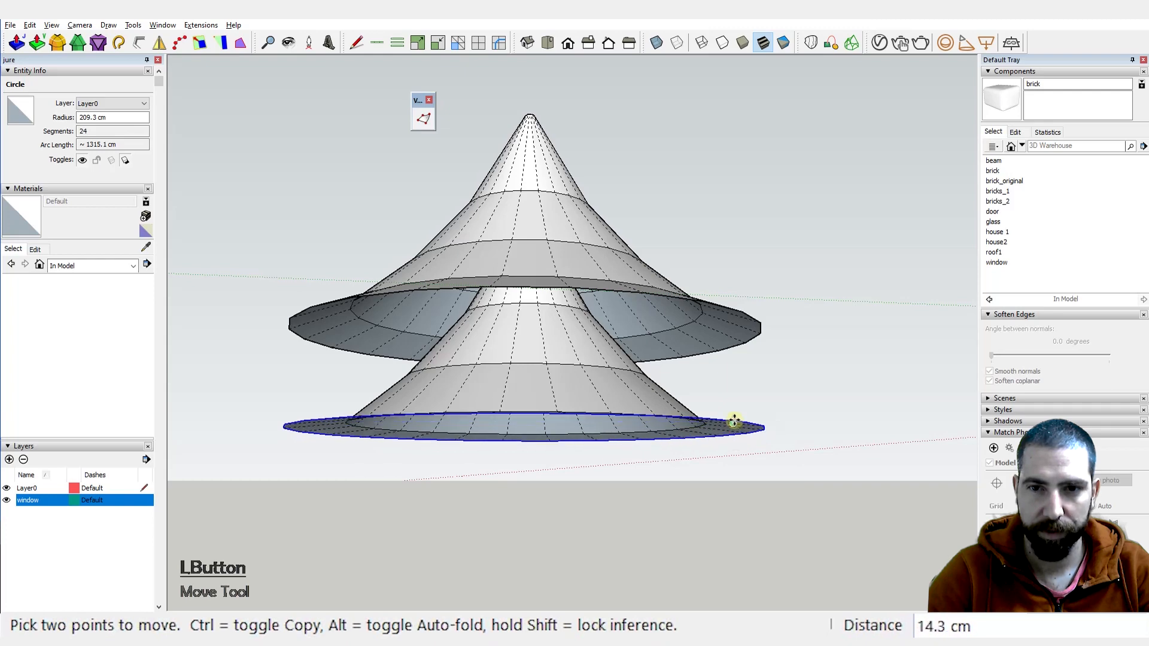
pyautogui.click(736, 418)
pyautogui.press('space')
# Step: Move the whole lower copy up along the blue axis until its rim meets the original cone's rim, forming the inner shell
pyautogui.tripleClick(622, 395)
pyautogui.hotkey('ctrl', 'shift', 'x')
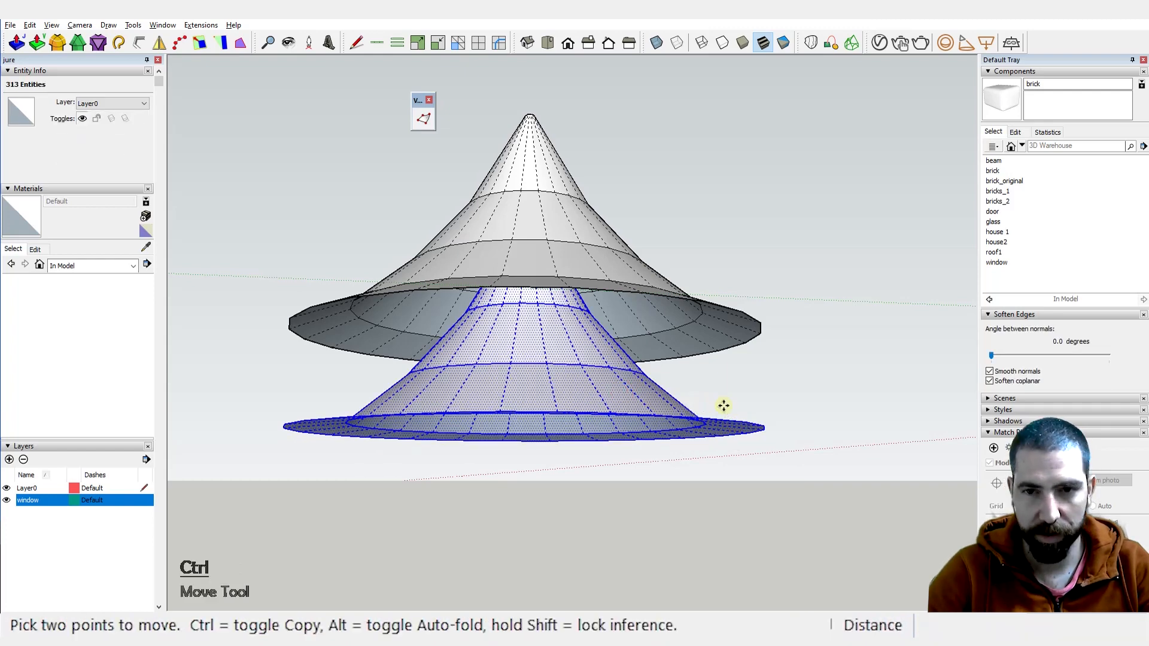
pyautogui.click(728, 417)
pyautogui.press('shift')
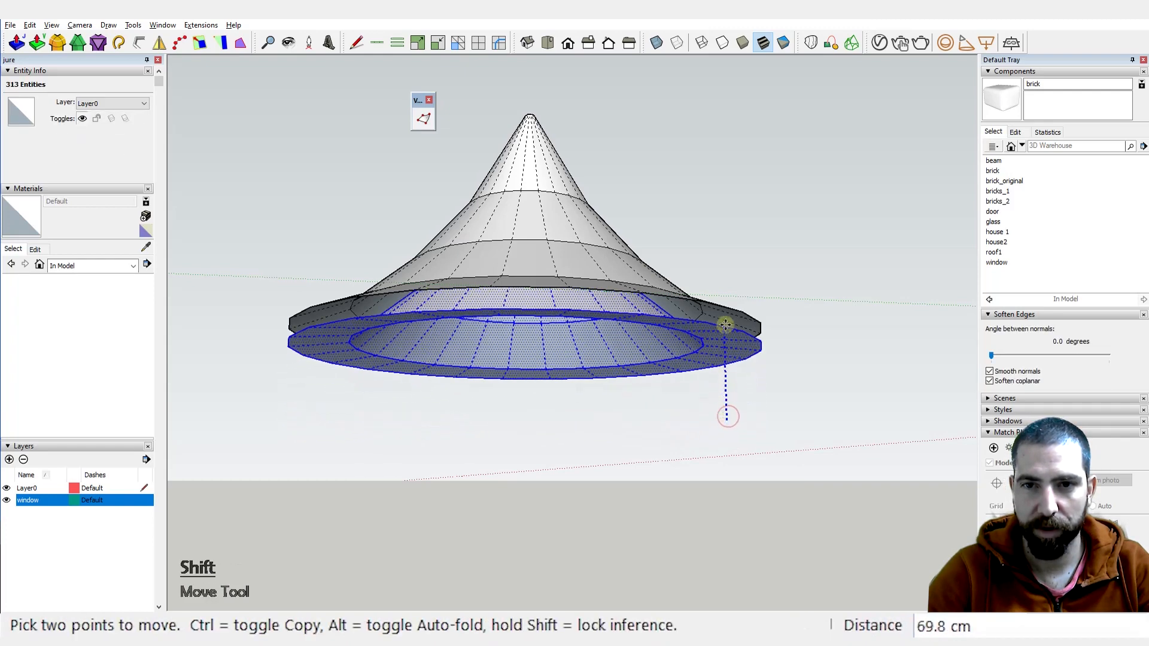
pyautogui.click(729, 308)
pyautogui.moveTo(622, 336); pyautogui.dragTo(916, 236, button='middle')
pyautogui.press('space')
# Step: Orient all faces of the double-walled cone consistently, based on one of its outer side faces
pyautogui.scroll(2, 508, 280)
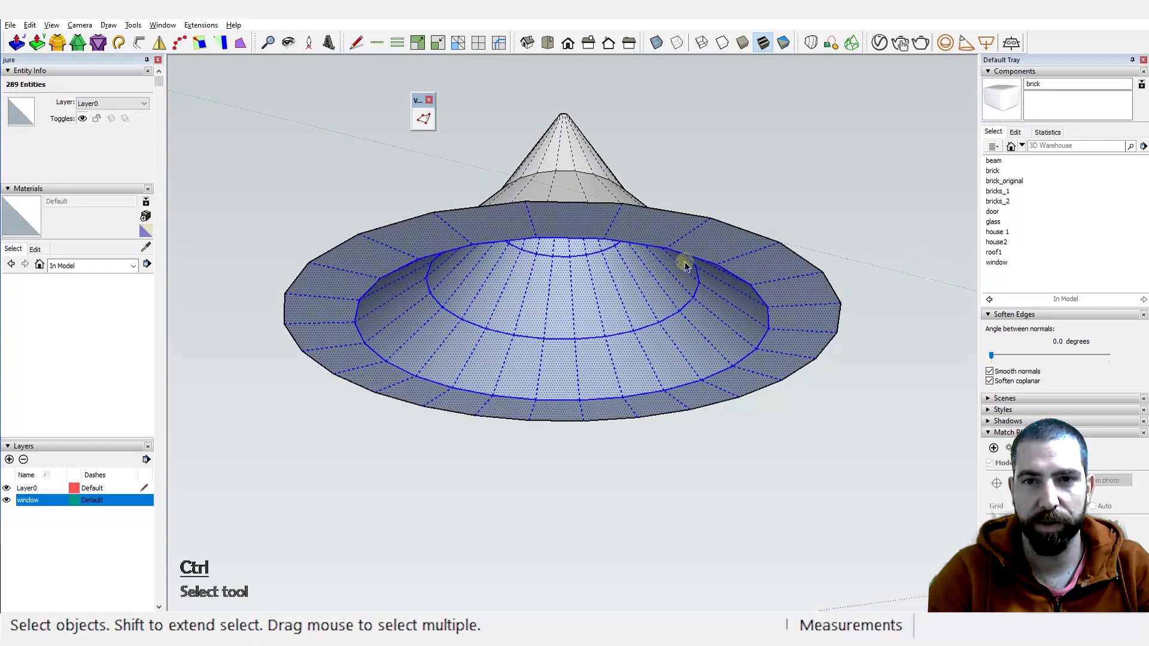
pyautogui.moveTo(685, 259); pyautogui.dragTo(618, 367, button='middle')
pyautogui.rightClick(621, 328)
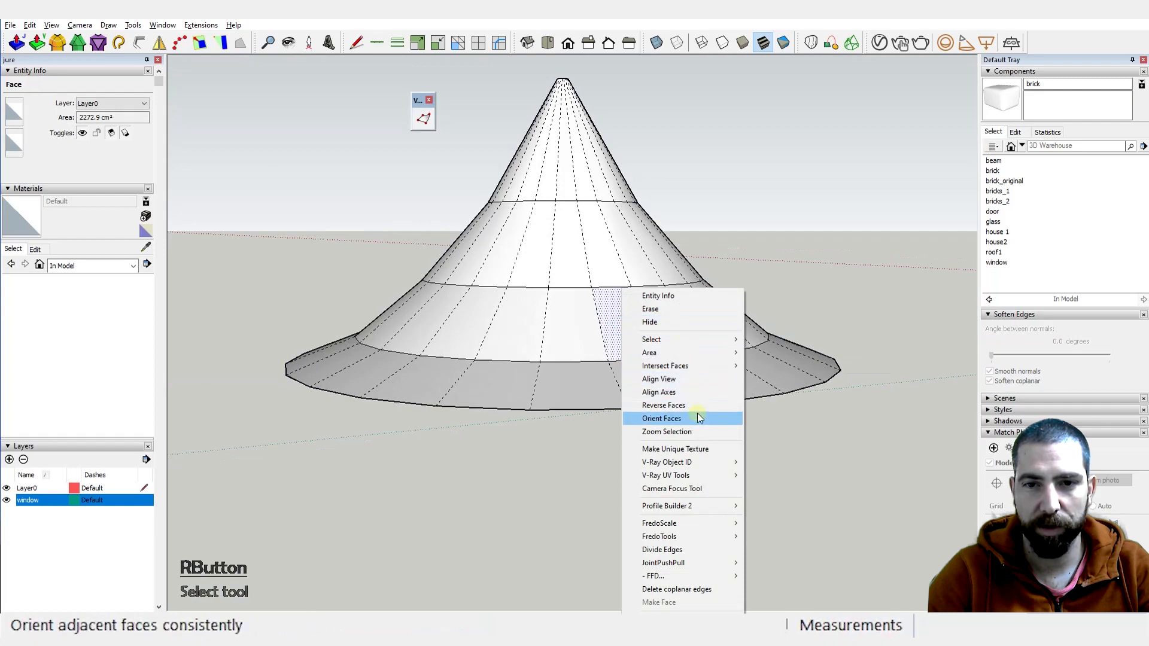
pyautogui.click(697, 415)
pyautogui.moveTo(697, 415); pyautogui.dragTo(682, 385, button='middle')
pyautogui.scroll(-1, 670, 344)
# Step: Turn the entire double-walled cone into a component with the definition name pinepart
pyautogui.moveTo(671, 345); pyautogui.dragTo(608, 328, button='middle')
pyautogui.tripleClick(607, 328)
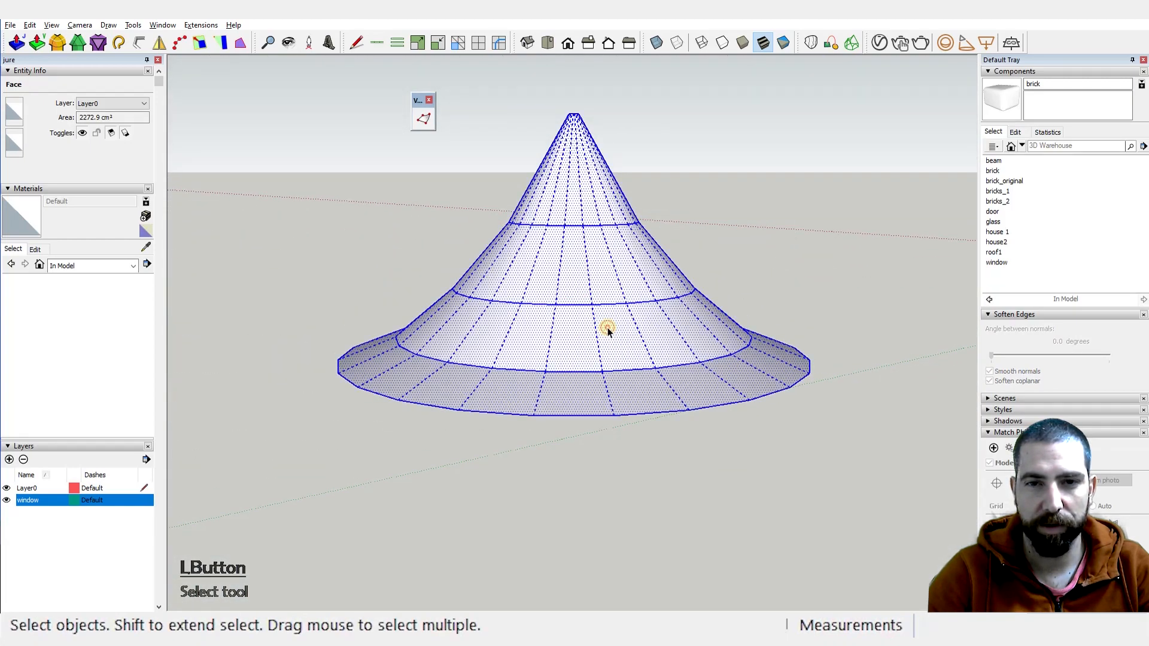
pyautogui.rightClick(607, 328)
pyautogui.click(679, 319)
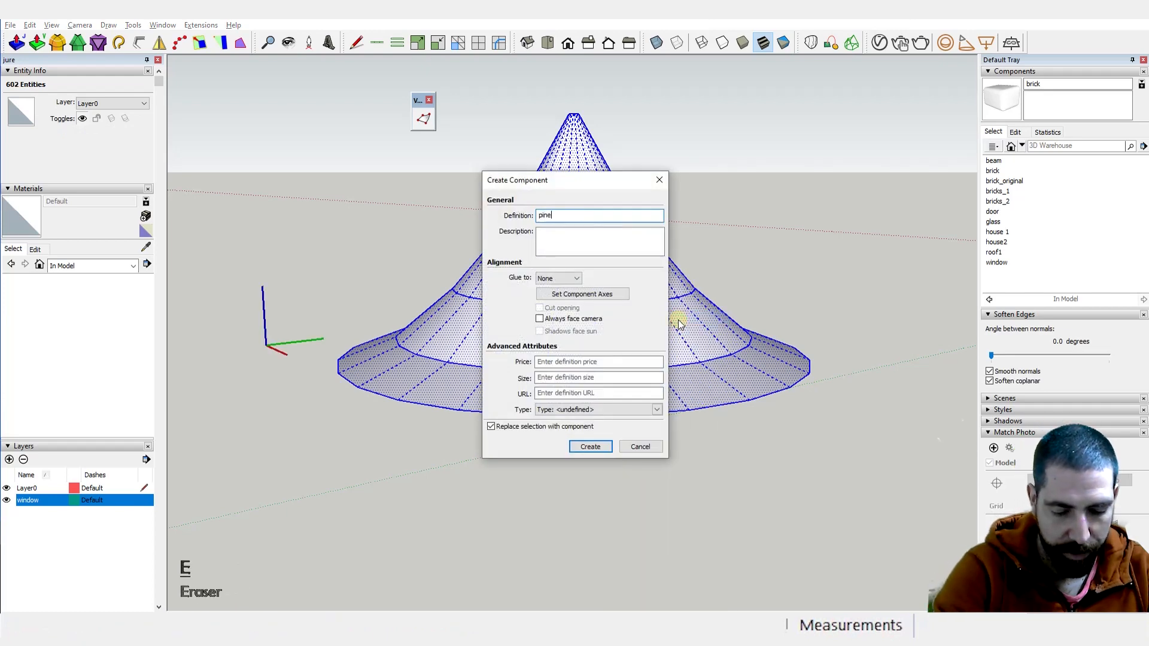
pyautogui.write('pinepart')
pyautogui.press('Return')
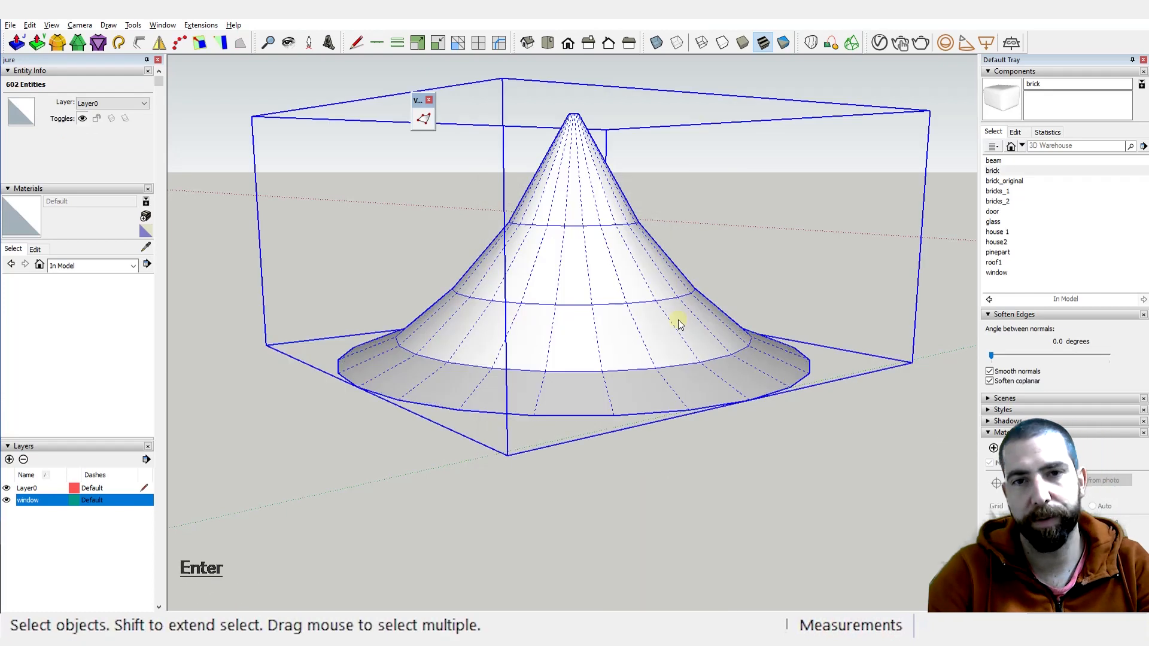
# Step: Copy the pinepart component straight up along the blue axis as a second tier overlapping the first
pyautogui.scroll(-1, 649, 384)
pyautogui.moveTo(649, 384); pyautogui.dragTo(598, 372, button='middle')
pyautogui.scroll(4, 630, 362)
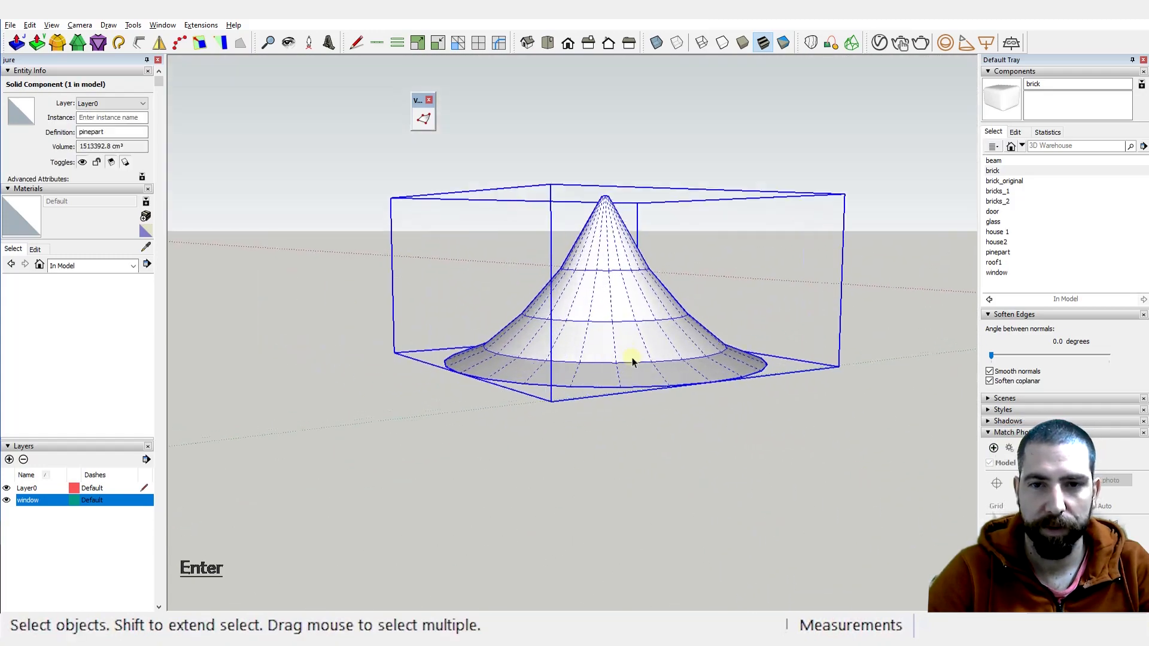
pyautogui.press('m')
pyautogui.press('ctrl')
pyautogui.click(639, 388)
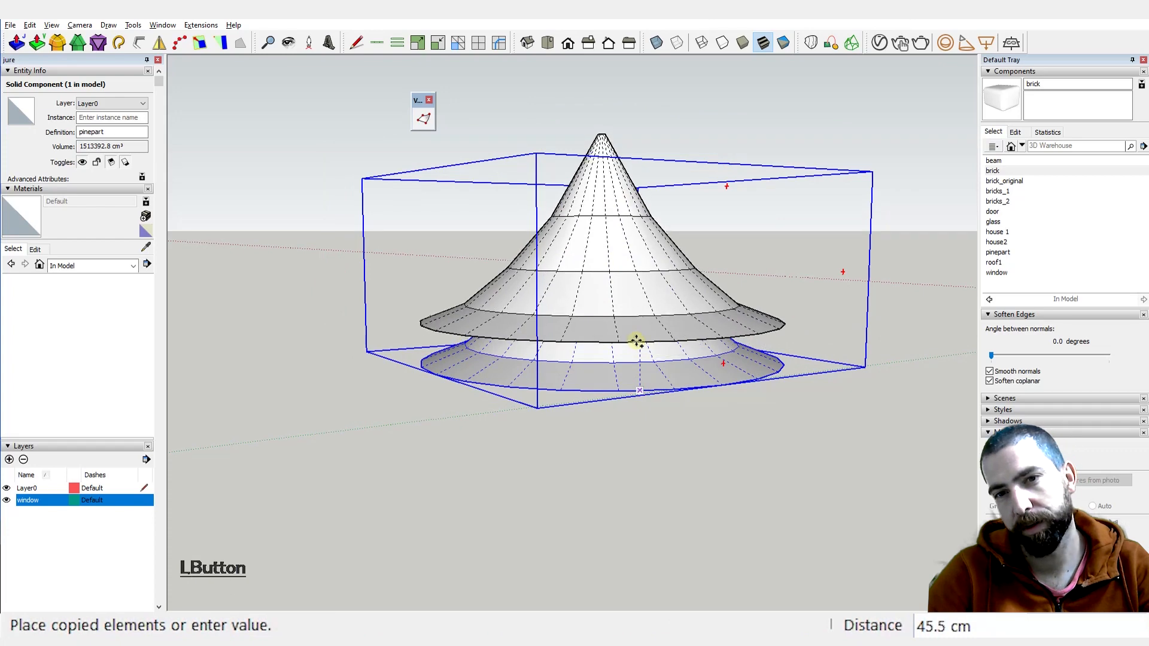
pyautogui.click(636, 333)
# Step: Scale the upper pinepart tier uniformly about its centre to 0.83
pyautogui.moveTo(636, 333); pyautogui.dragTo(699, 341, button='middle')
pyautogui.press('s')
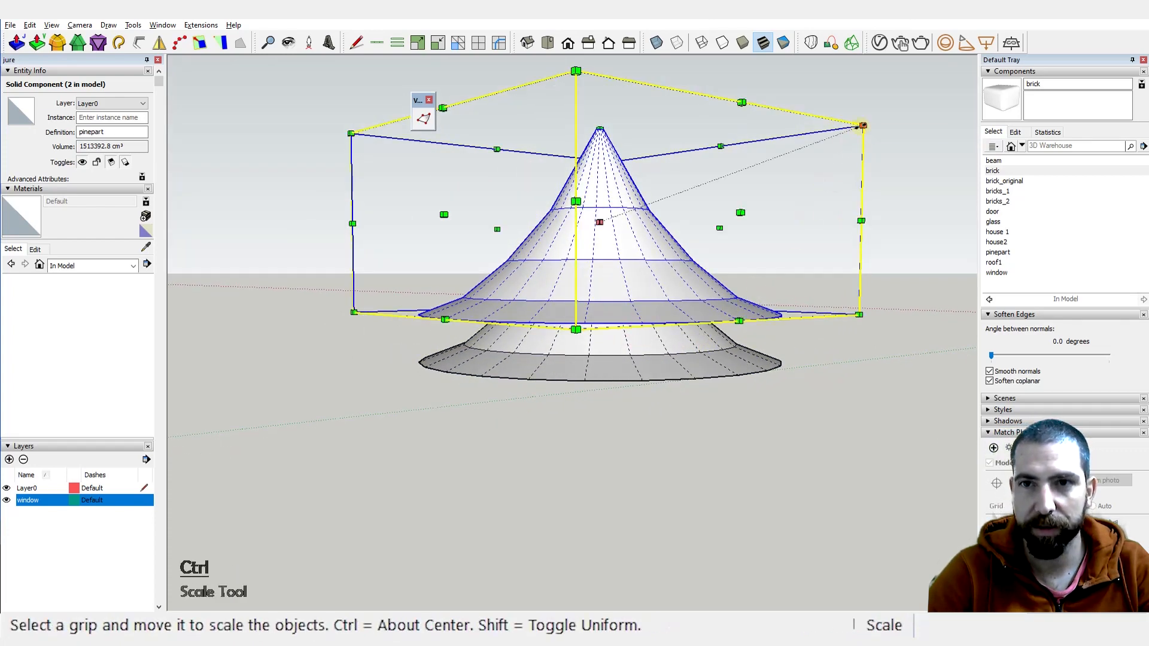
pyautogui.keyDown('ctrl'); pyautogui.moveTo(862, 125); pyautogui.dragTo(817, 145); pyautogui.keyUp('ctrl')
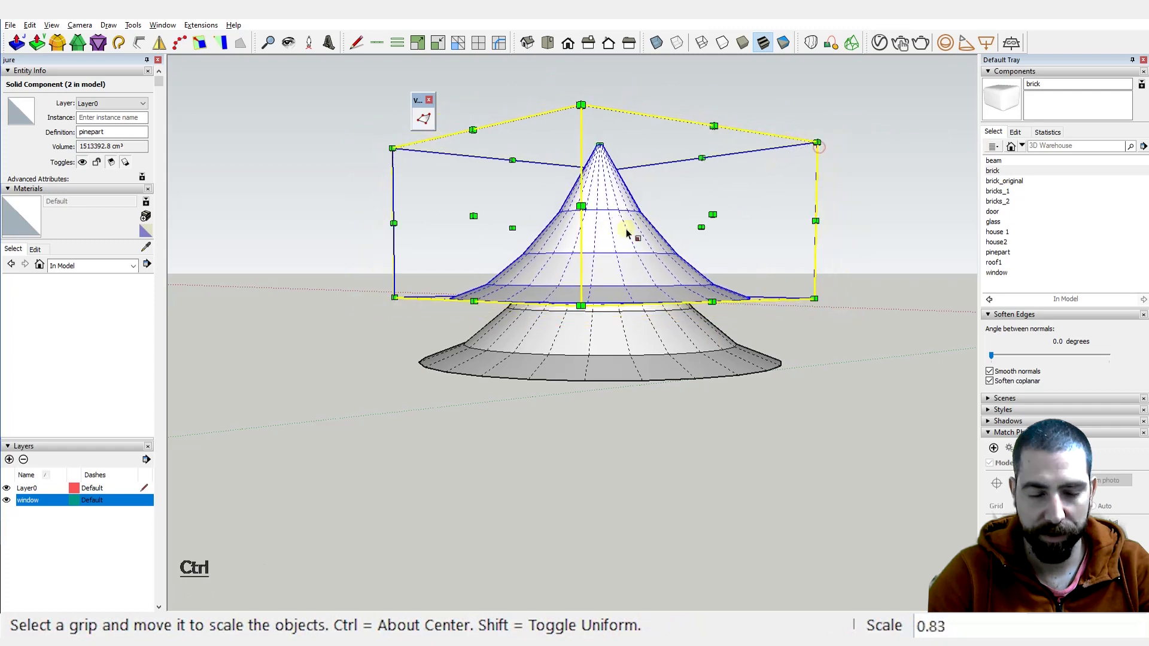
# Step: Lower the scaled upper tier about 17.6 cm along the blue axis onto the tier beneath
pyautogui.hotkey('ctrl', 'shift', 'x')
pyautogui.moveTo(614, 219); pyautogui.dragTo(615, 234)
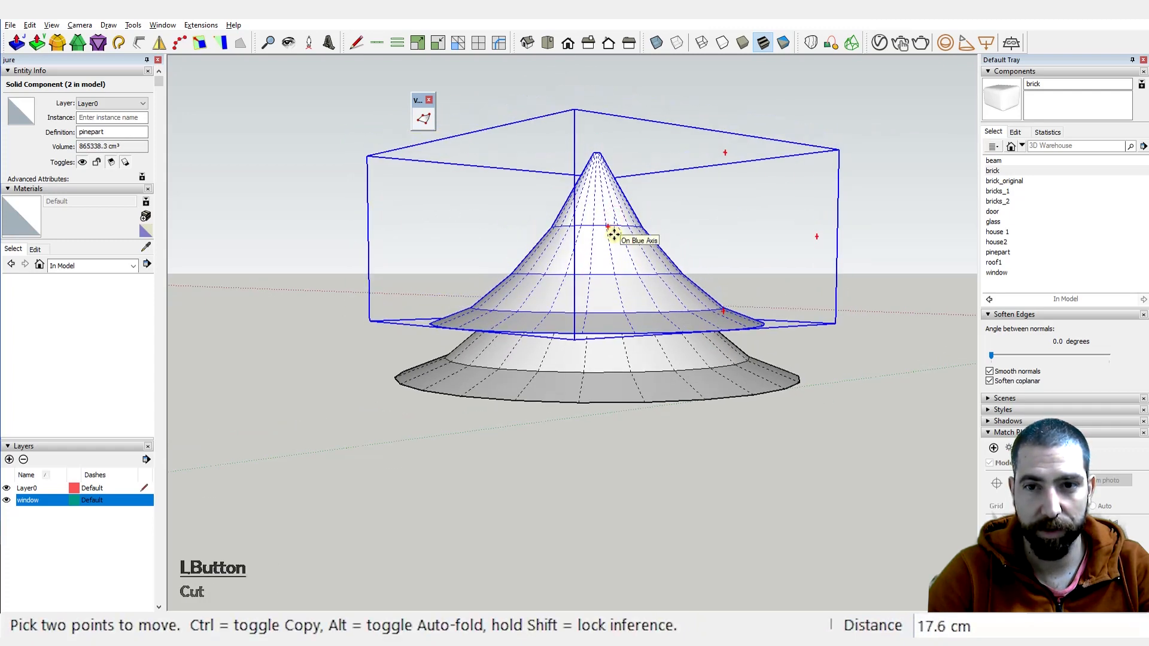
pyautogui.scroll(-2, 613, 238)
pyautogui.press('space')
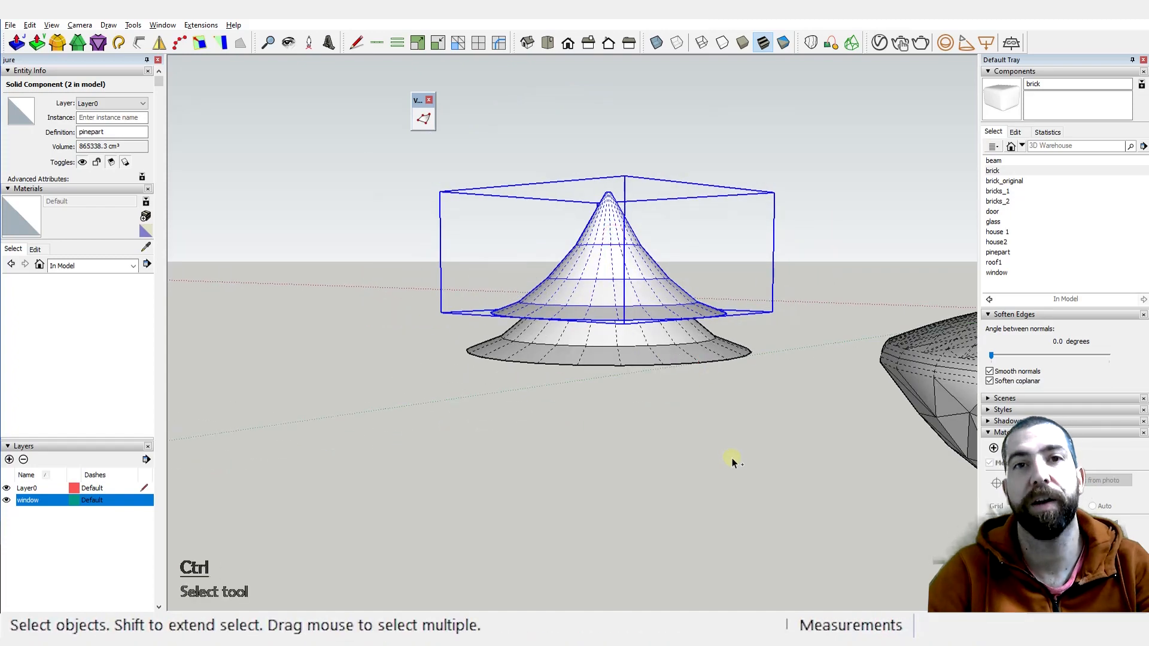
# Step: Replay the recorded copy-and-scale on the bottom pinepart tier with Memory Copy to stack progressively smaller tiers
pyautogui.scroll(-4, 662, 471)
pyautogui.moveTo(684, 434); pyautogui.dragTo(647, 464, button='middle')
pyautogui.scroll(1, 718, 417)
pyautogui.scroll(2, 587, 487)
pyautogui.click(648, 487)
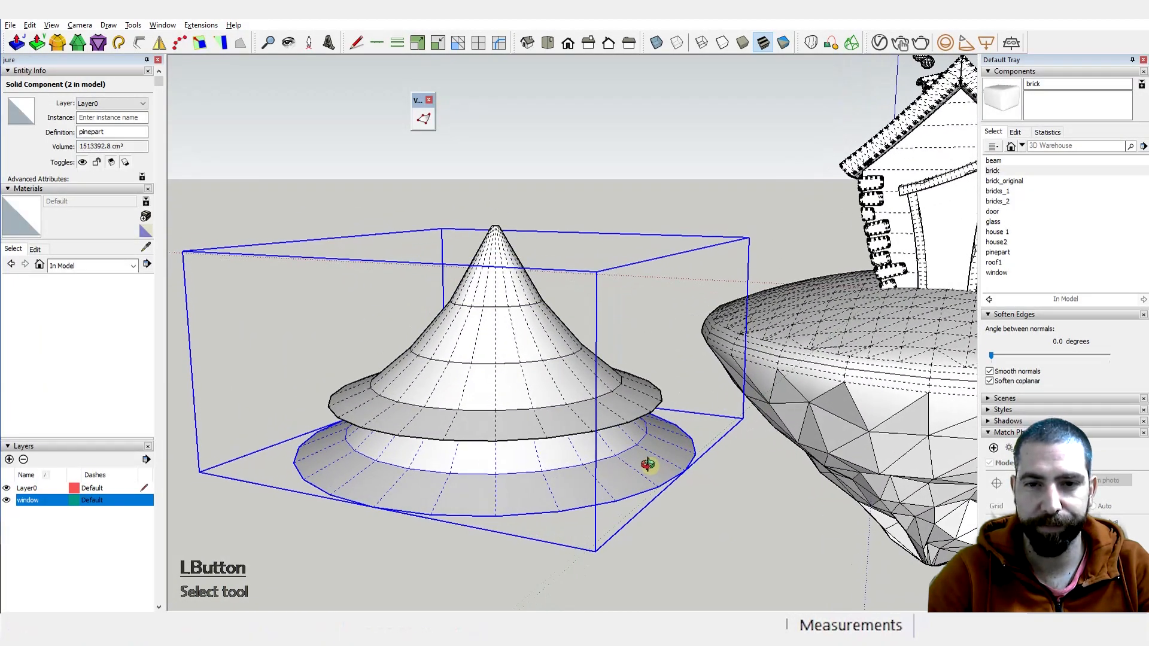
pyautogui.scroll(-2, 648, 467)
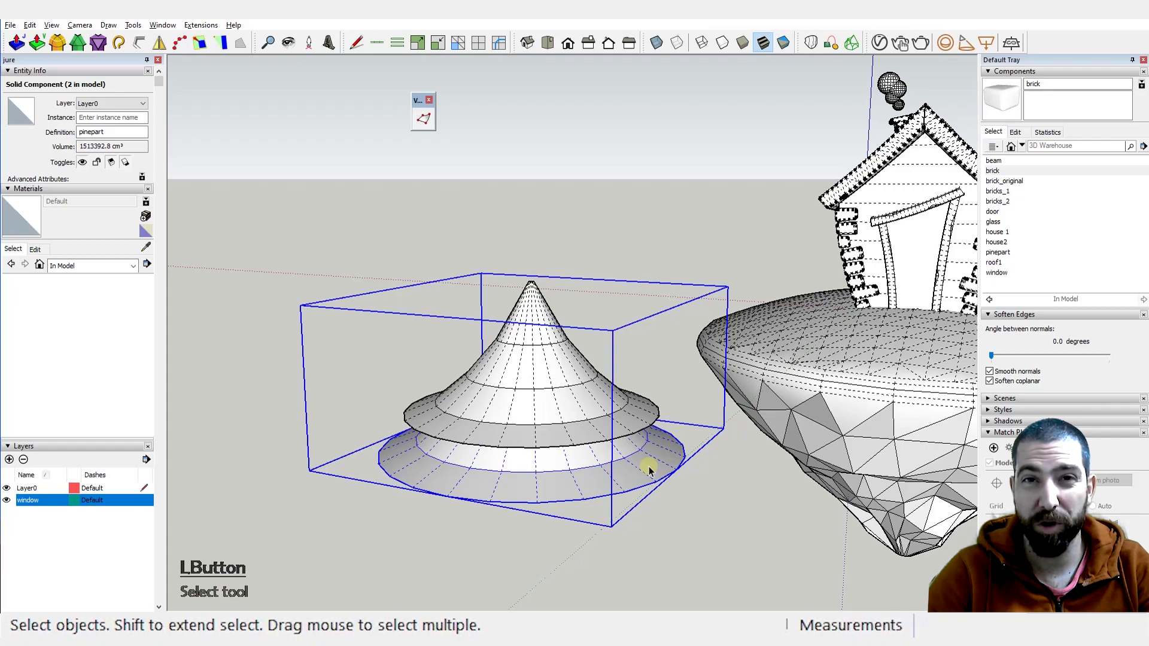
pyautogui.moveTo(646, 471); pyautogui.dragTo(647, 436, button='middle')
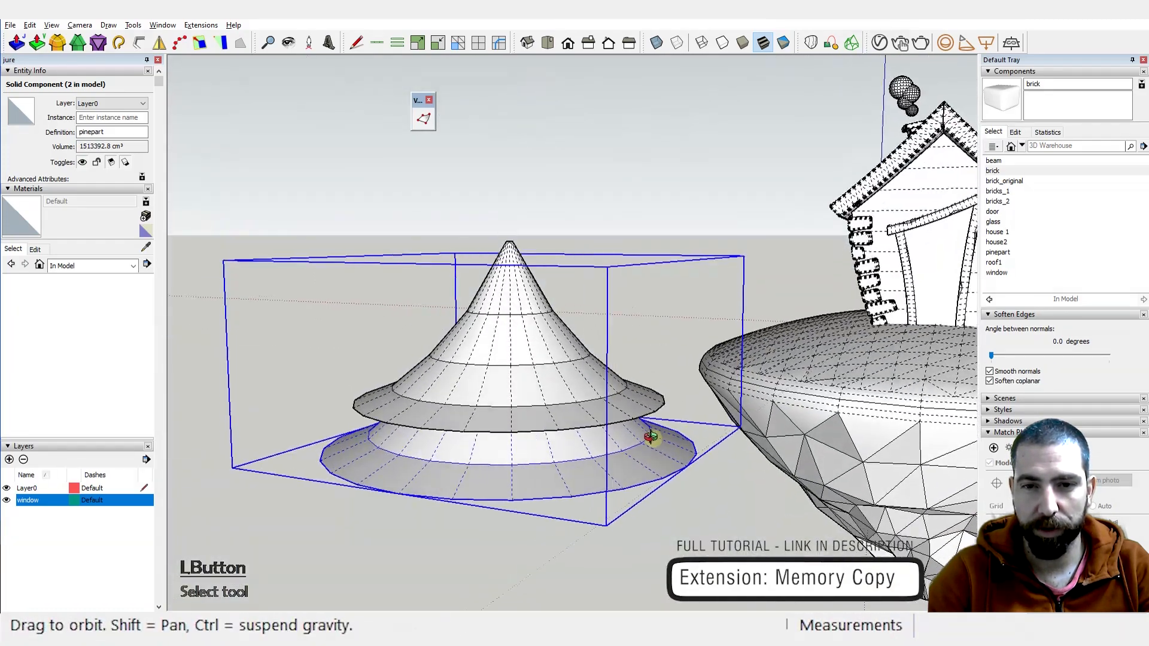
pyautogui.click(648, 467)
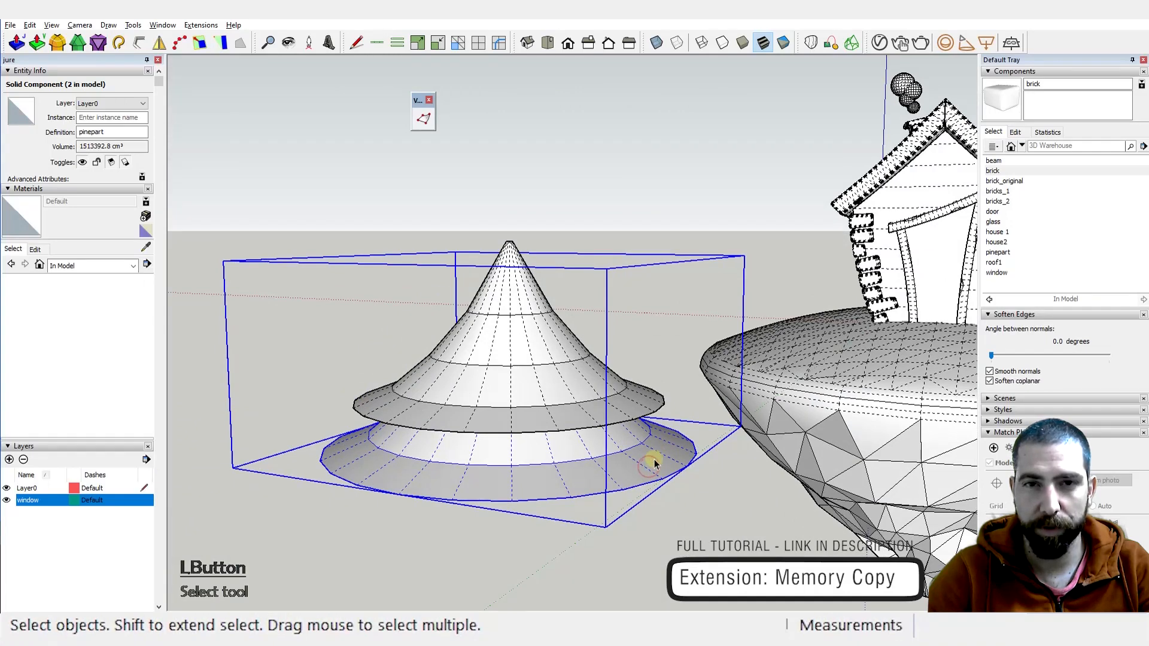
pyautogui.rightClick(655, 463)
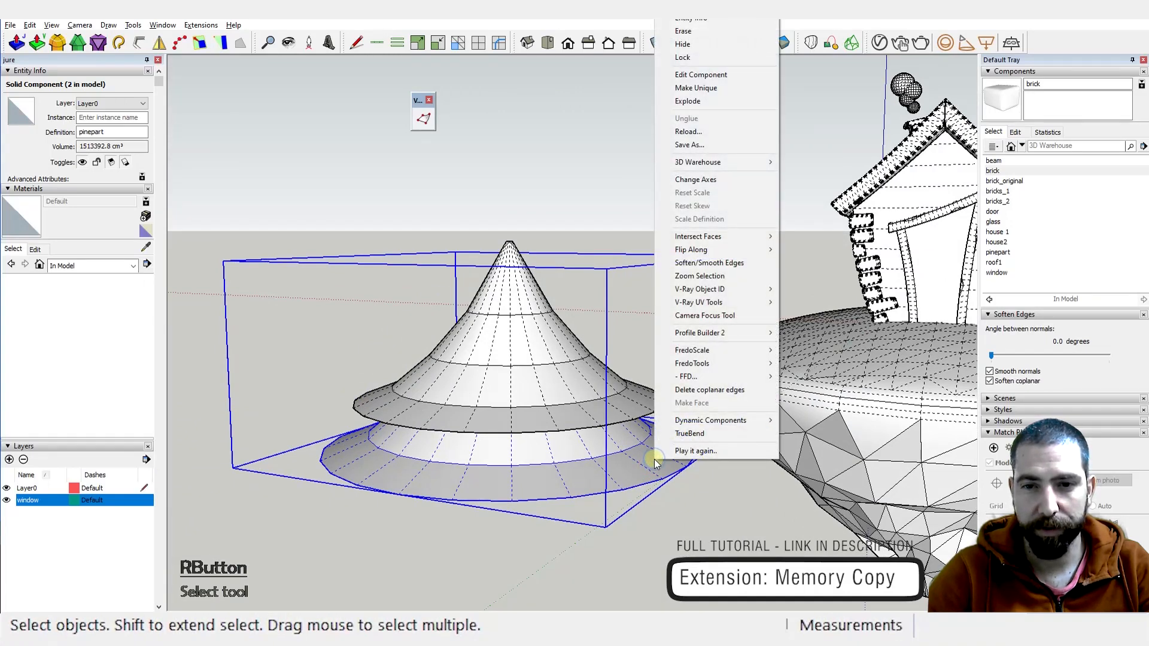
pyautogui.click(710, 455)
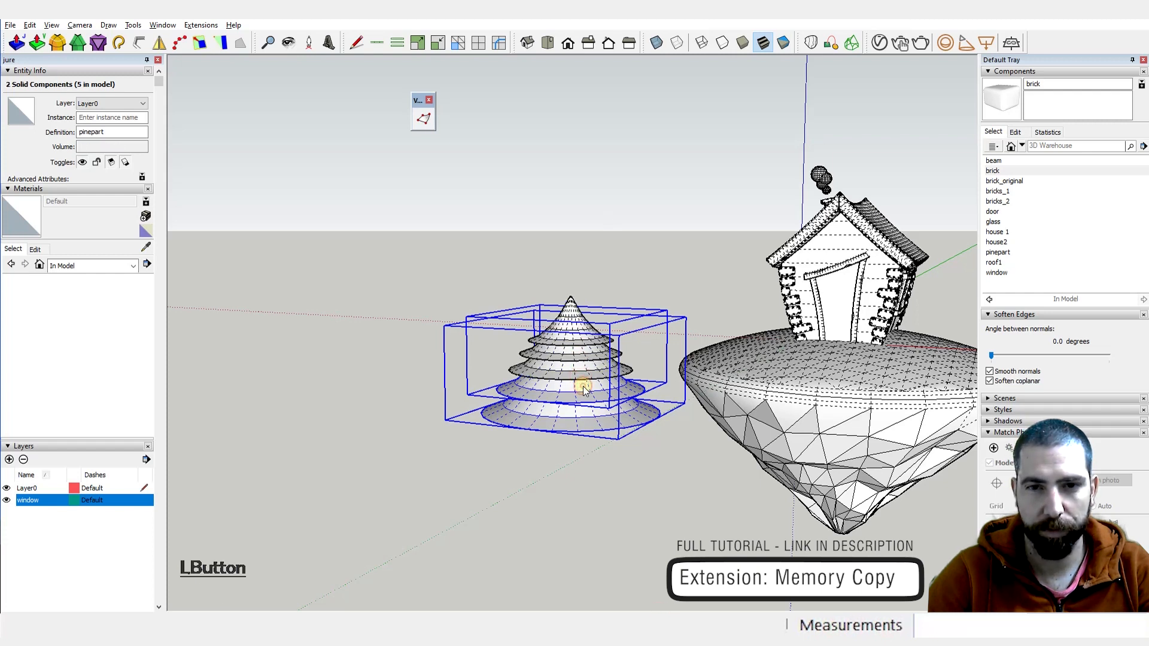
pyautogui.keyDown('shift'); pyautogui.click(583, 395); pyautogui.keyUp('shift')
pyautogui.moveTo(583, 395); pyautogui.dragTo(454, 365, button='middle')
pyautogui.scroll(2, 601, 377)
pyautogui.keyDown('shift'); pyautogui.click(601, 377); pyautogui.keyUp('shift')
# Step: Delete the replayed pinepart copies above the second tier, leaving only the two lowest tiers
pyautogui.scroll(3, 497, 358)
pyautogui.keyDown('ctrl'); pyautogui.click(509, 332); pyautogui.keyUp('ctrl')
pyautogui.click(509, 332)
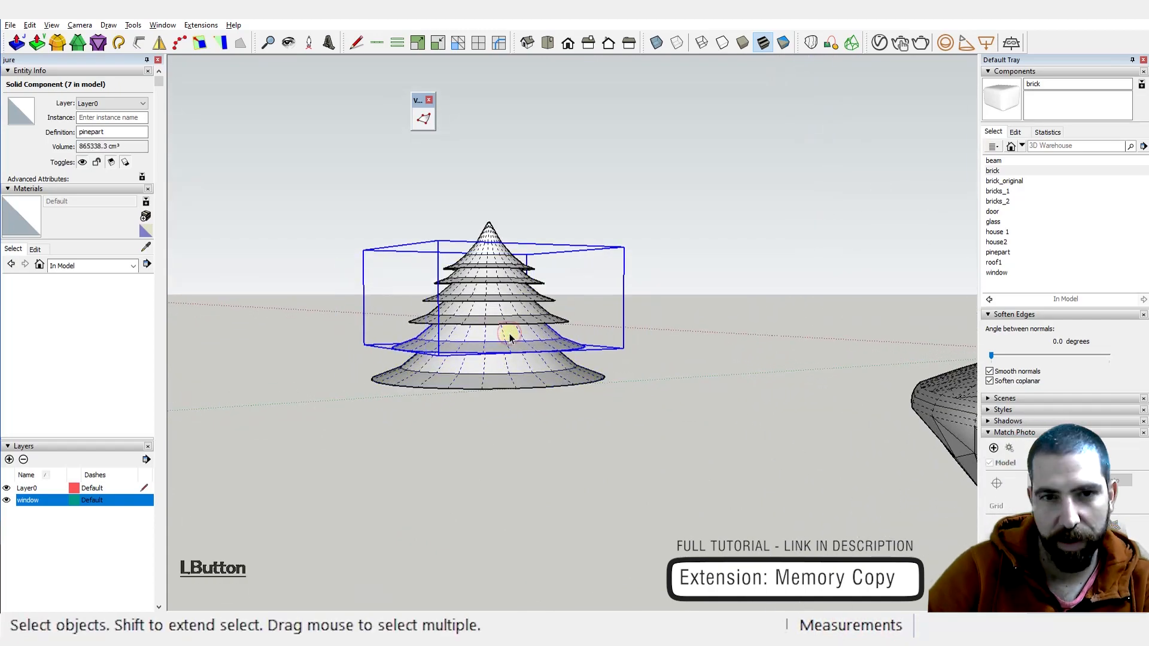
pyautogui.press('Delete')
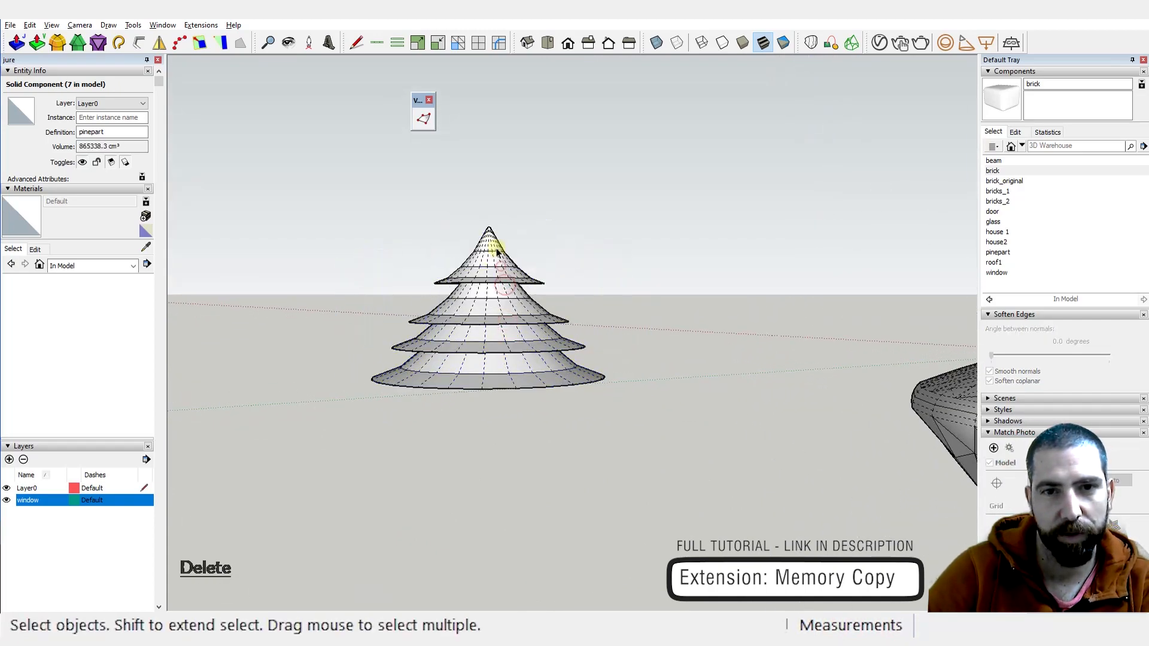
pyautogui.press('Delete')
pyautogui.press('Delete')
# Step: Raise the upper pinepart tier 30 cm along the blue axis to widen the gap above the bottom tier
pyautogui.click(522, 331)
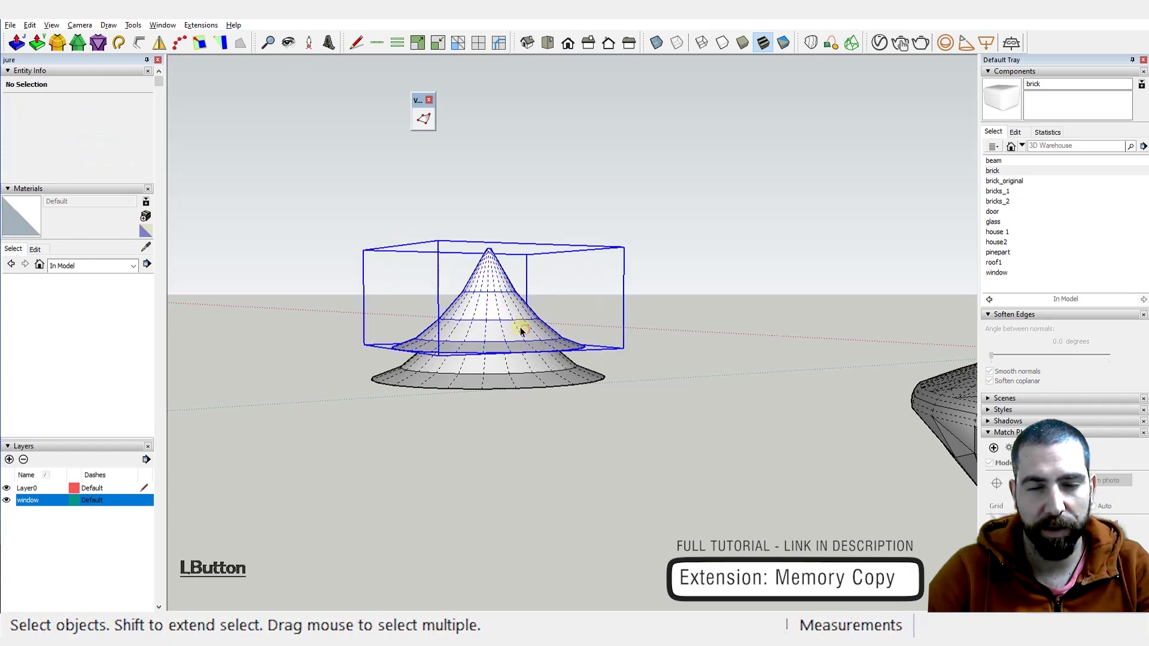
pyautogui.moveTo(520, 329); pyautogui.dragTo(515, 333, button='middle')
pyautogui.scroll(2, 506, 329)
pyautogui.press('m')
pyautogui.click(506, 331)
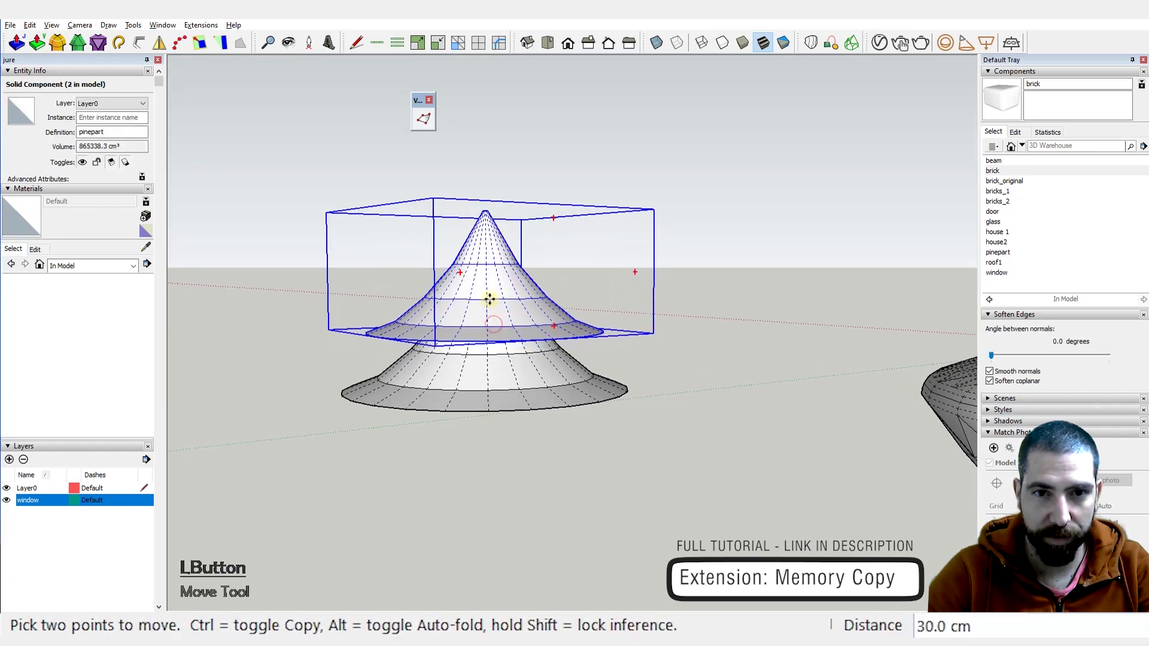
# Step: Replay the adjusted copy from the bottom tier with Memory Copy to build a six-tier tree, and select all tiers
pyautogui.moveTo(489, 304); pyautogui.dragTo(603, 393, button='middle')
pyautogui.press('space')
pyautogui.rightClick(602, 393)
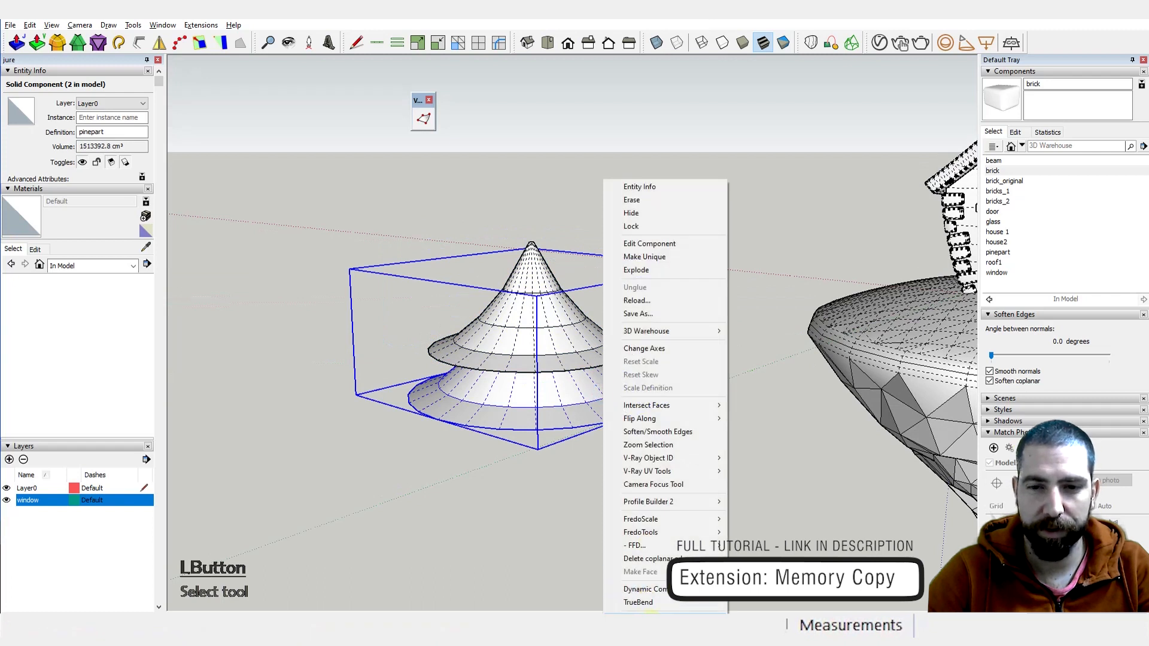
pyautogui.click(651, 612)
pyautogui.click(578, 355)
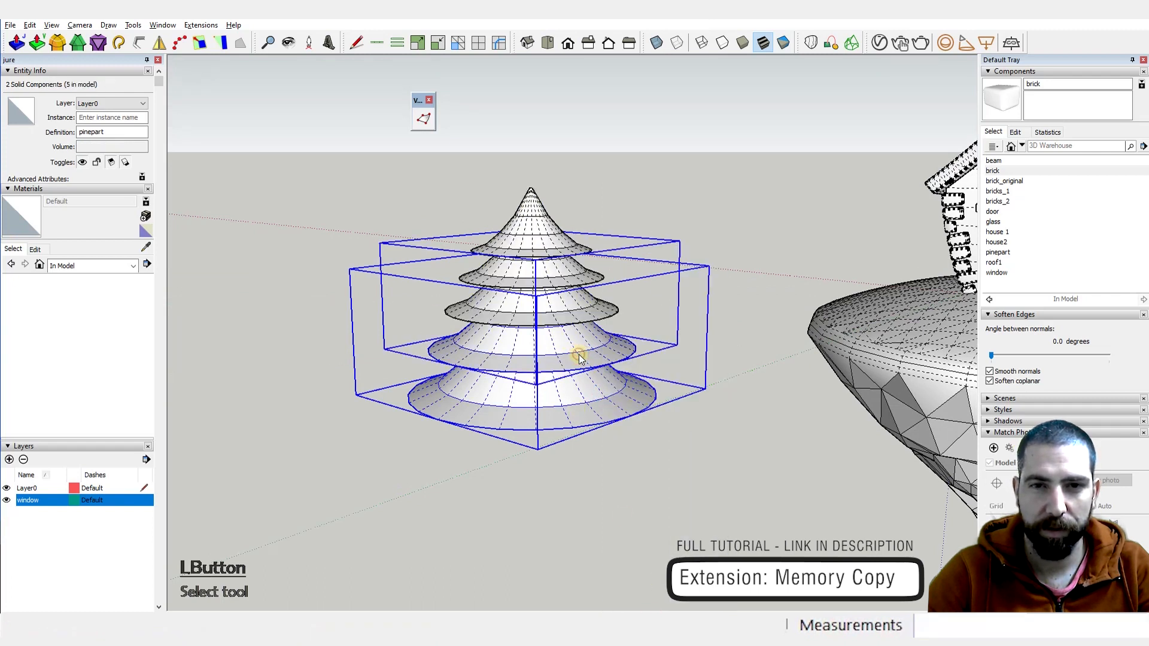
pyautogui.moveTo(578, 351); pyautogui.dragTo(382, 193, button='middle')
pyautogui.press('ctrl')
pyautogui.moveTo(660, 557); pyautogui.dragTo(656, 527)
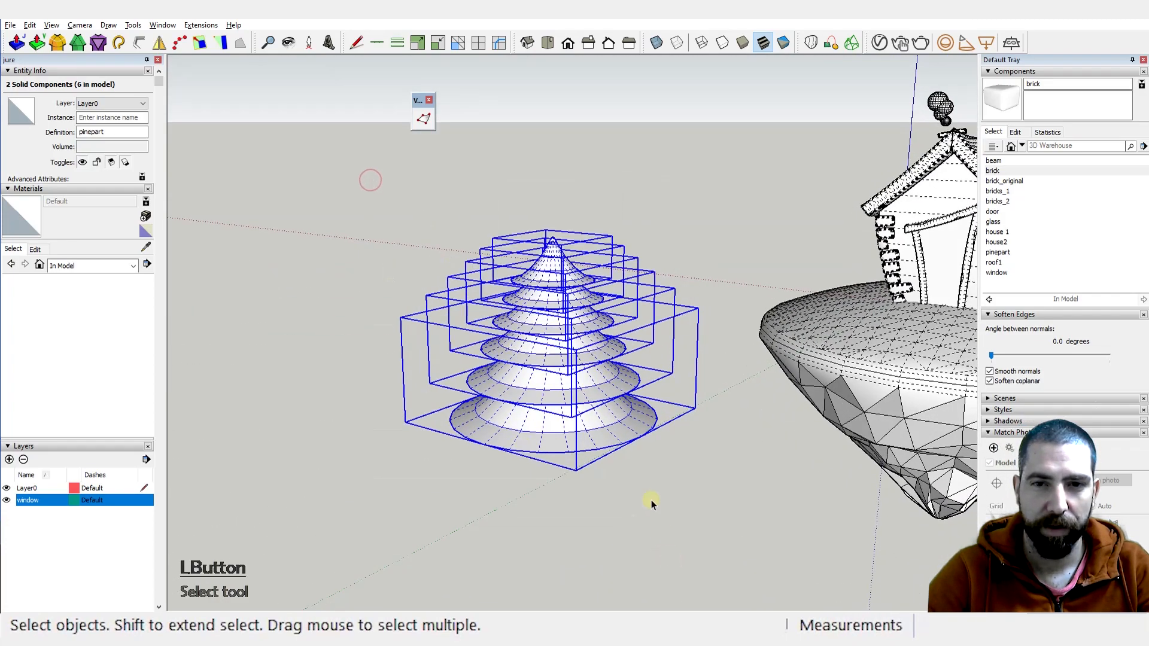
# Step: Draw a horizontal circle centred on the tree's tip, slightly wider than the small opening there
pyautogui.moveTo(651, 500); pyautogui.dragTo(589, 363, button='middle')
pyautogui.press('c')
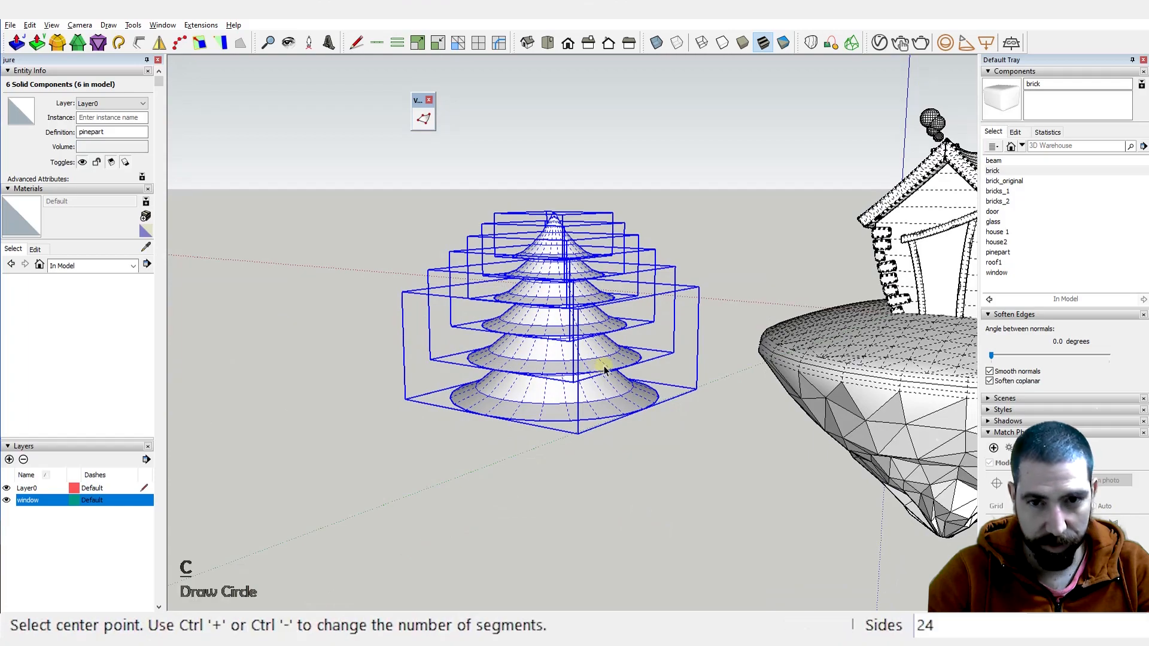
pyautogui.scroll(10, 600, 436)
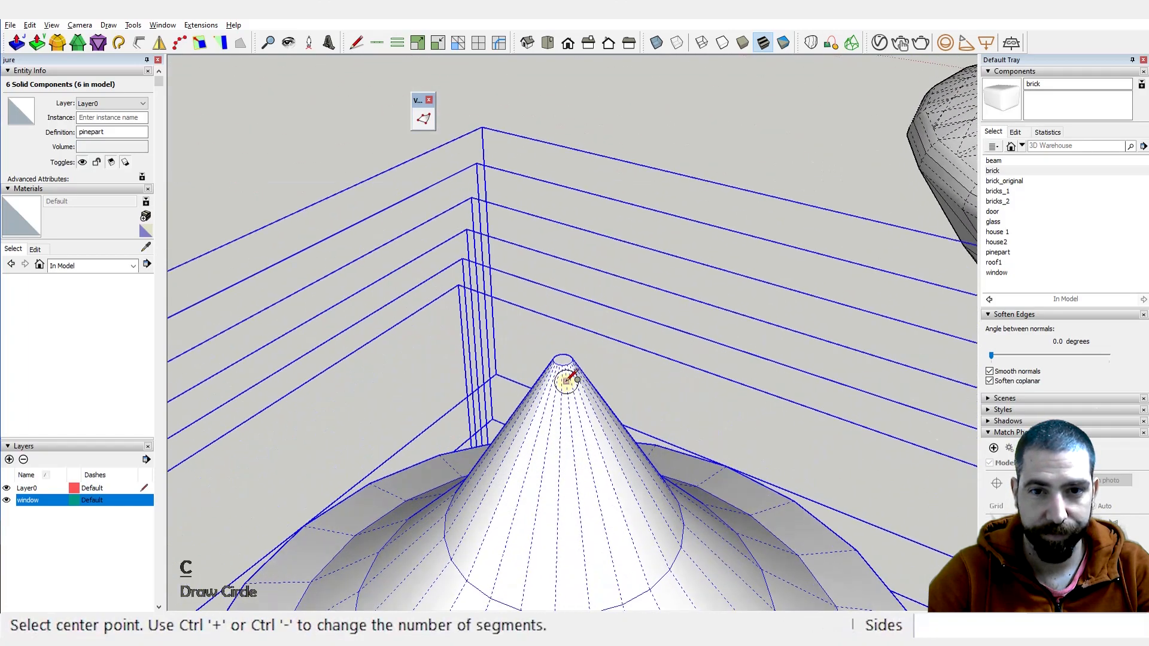
pyautogui.click(561, 350)
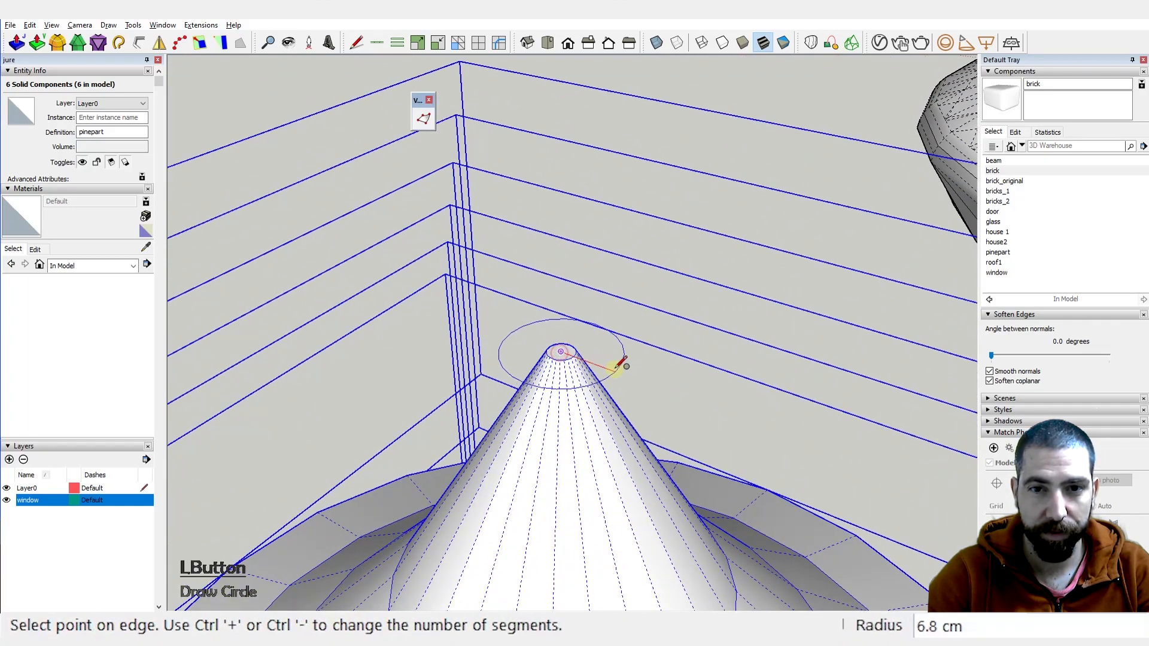
pyautogui.click(670, 384)
pyautogui.scroll(-5, 634, 353)
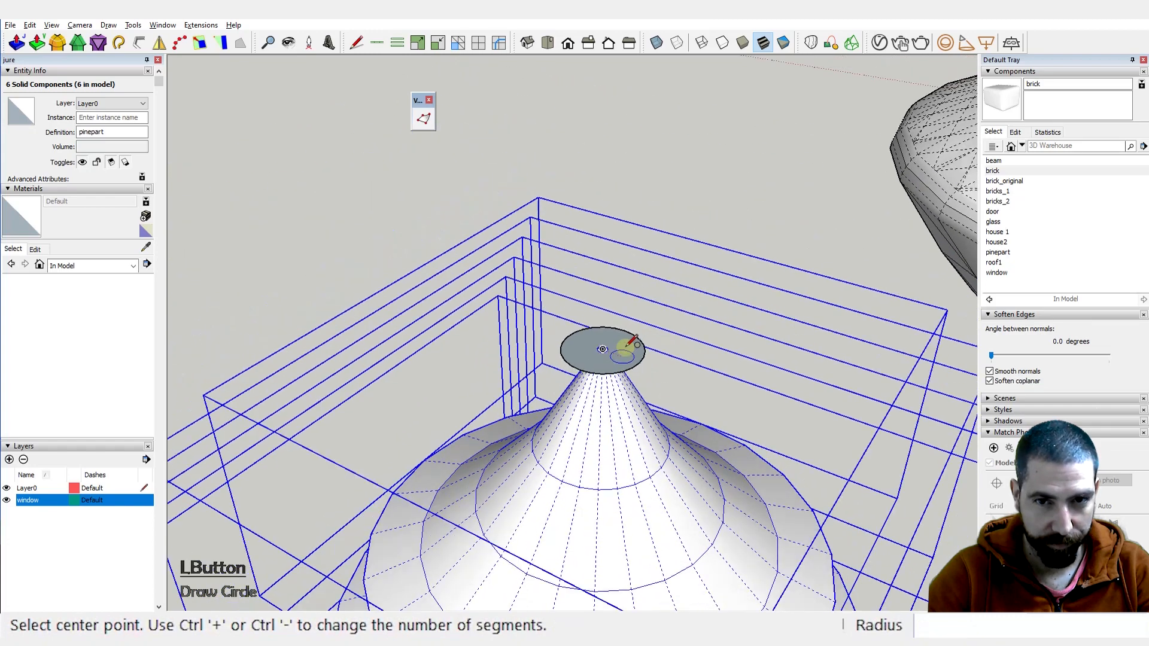
# Step: Extrude the circle upward into a tall, narrow cylinder and make the whole cylinder a group
pyautogui.press('p')
pyautogui.click(627, 351)
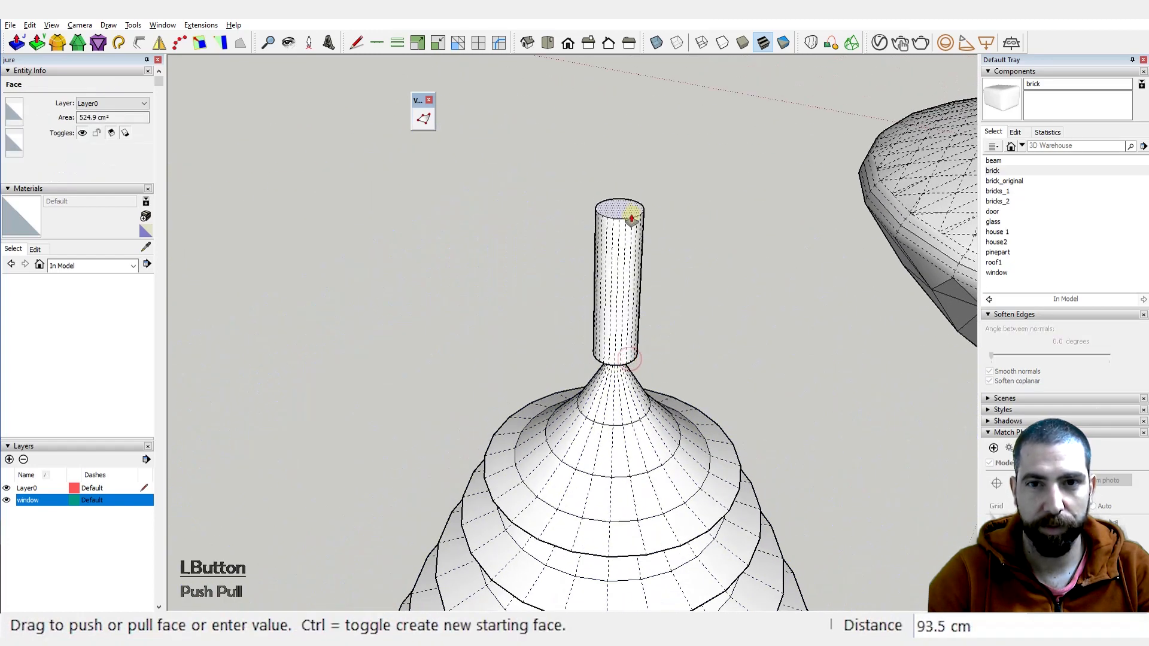
pyautogui.click(632, 203)
pyautogui.press('space')
pyautogui.scroll(-2, 631, 239)
pyautogui.rightClick(629, 246)
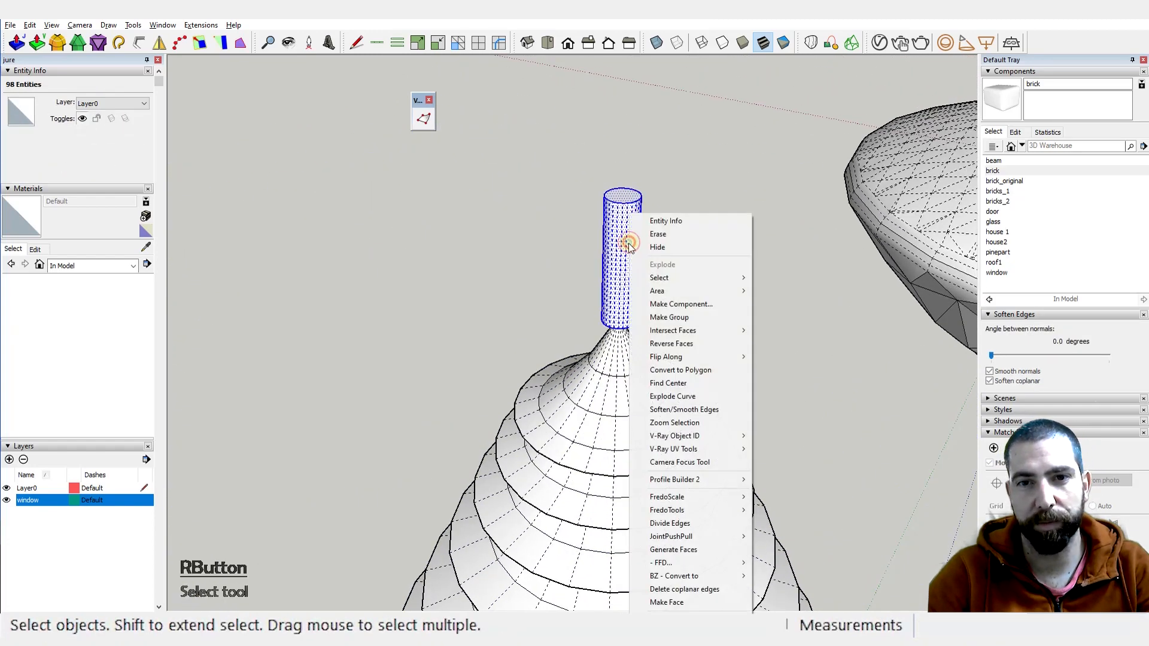
pyautogui.click(698, 315)
# Step: Move the cylinder group straight down along the blue axis to just beneath the bottom tier as a trunk
pyautogui.moveTo(697, 314); pyautogui.dragTo(647, 314, button='middle')
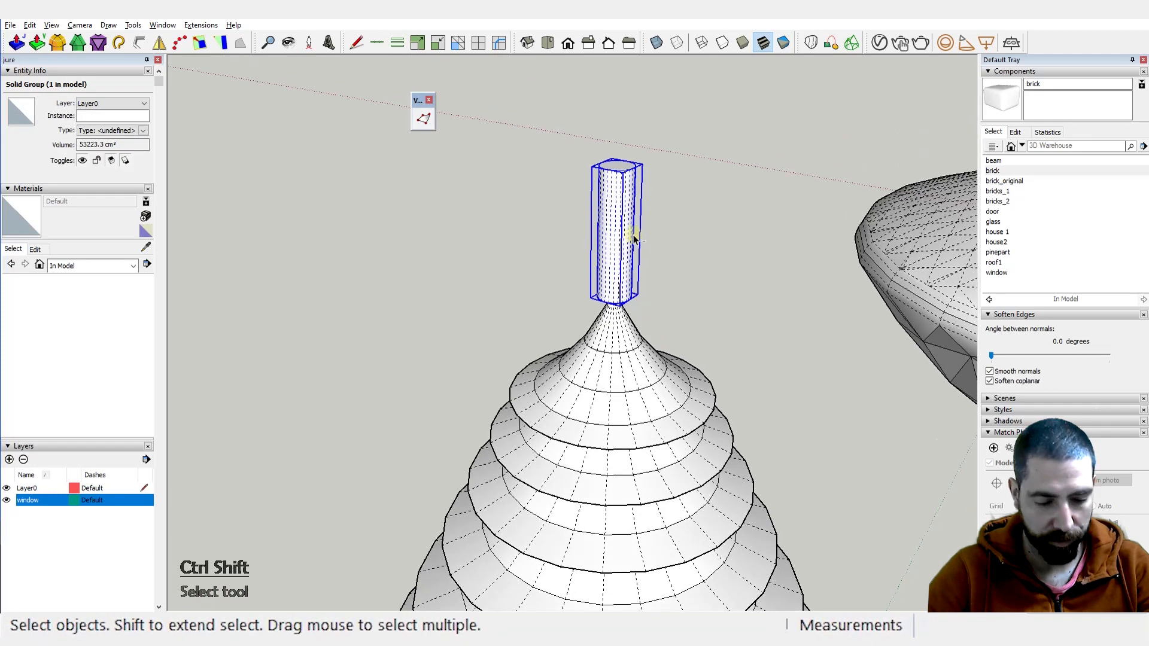
pyautogui.scroll(-1, 633, 238)
pyautogui.press('m')
pyautogui.click(632, 191)
pyautogui.scroll(-3, 630, 215)
pyautogui.press('shift')
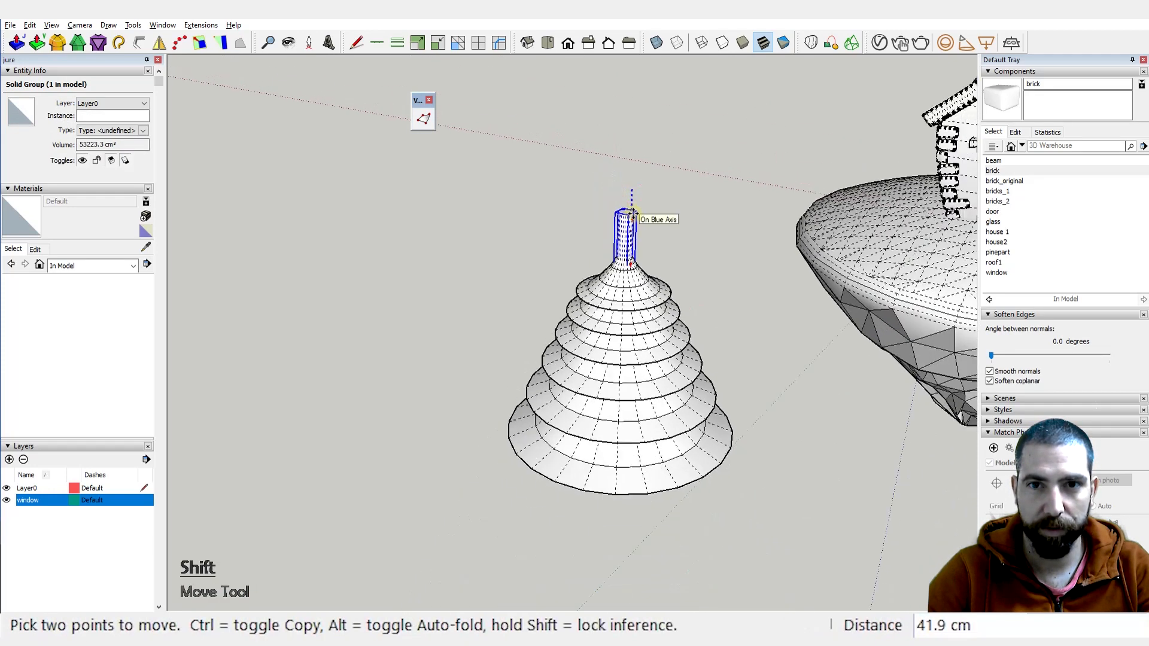
pyautogui.keyDown('shift'); pyautogui.click(645, 445); pyautogui.keyUp('shift')
pyautogui.moveTo(644, 444); pyautogui.dragTo(676, 295, button='middle')
pyautogui.scroll(2, 640, 347)
pyautogui.scroll(1, 640, 349)
pyautogui.moveTo(638, 350); pyautogui.dragTo(636, 294, button='middle')
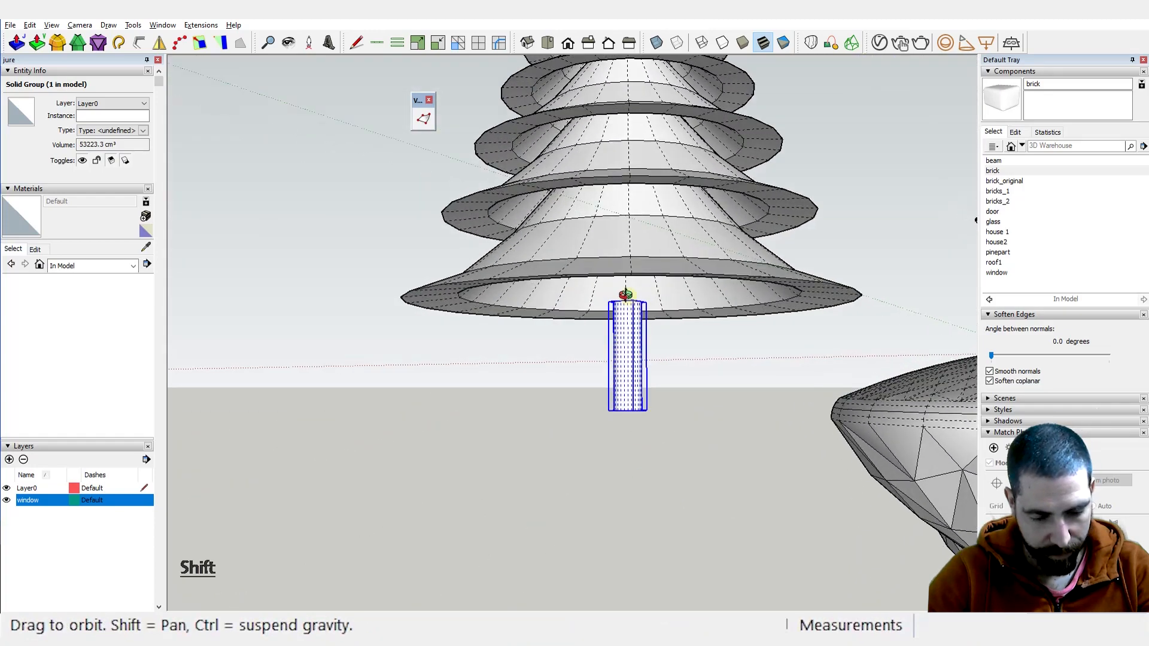
# Step: Scale the trunk group uniformly about its centre to 2.83
pyautogui.hotkey('ctrl', 'q')
pyautogui.press('s')
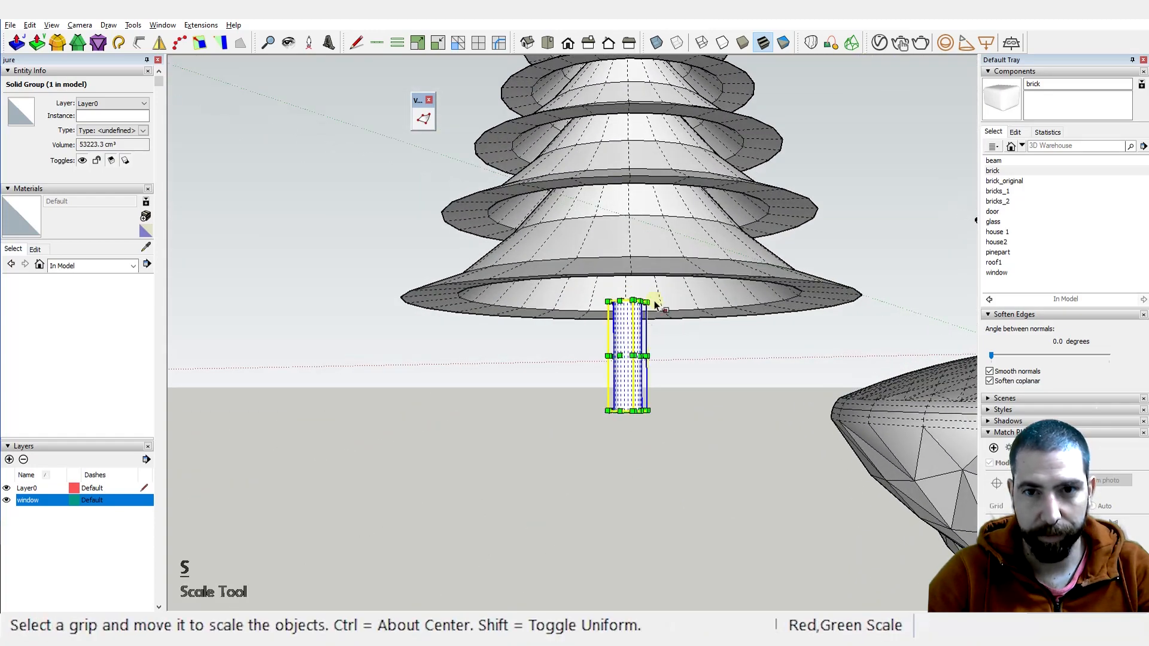
pyautogui.keyDown('ctrl'); pyautogui.moveTo(647, 302); pyautogui.dragTo(682, 208); pyautogui.keyUp('ctrl')
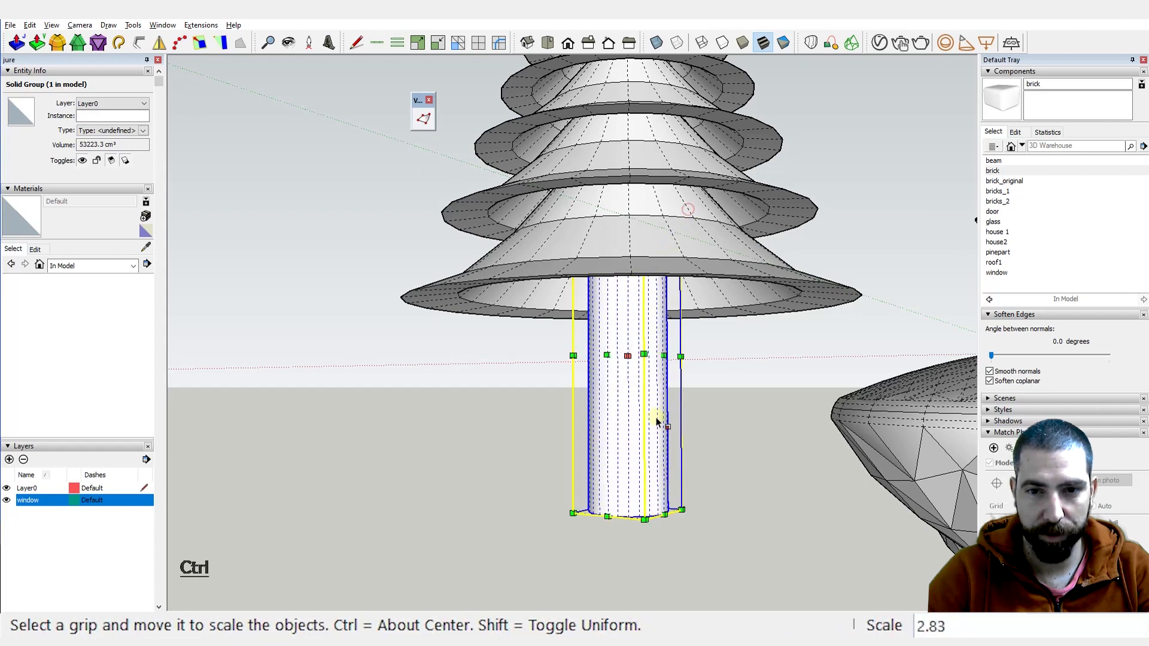
pyautogui.hotkey('ctrl', 'shift', 'x')
# Step: Try to raise the enlarged trunk about 86.8 cm into the bottom tier
pyautogui.moveTo(657, 419); pyautogui.dragTo(641, 366)
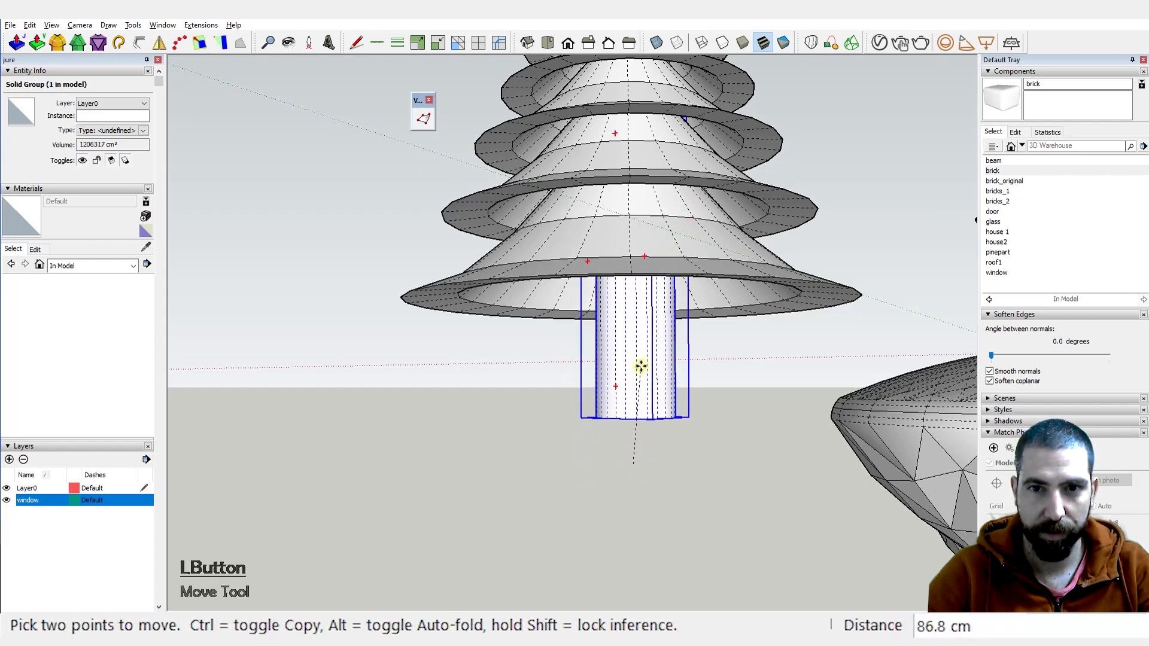
pyautogui.scroll(5, 635, 440)
pyautogui.moveTo(641, 449); pyautogui.dragTo(677, 455, button='middle')
pyautogui.press('ctrl')
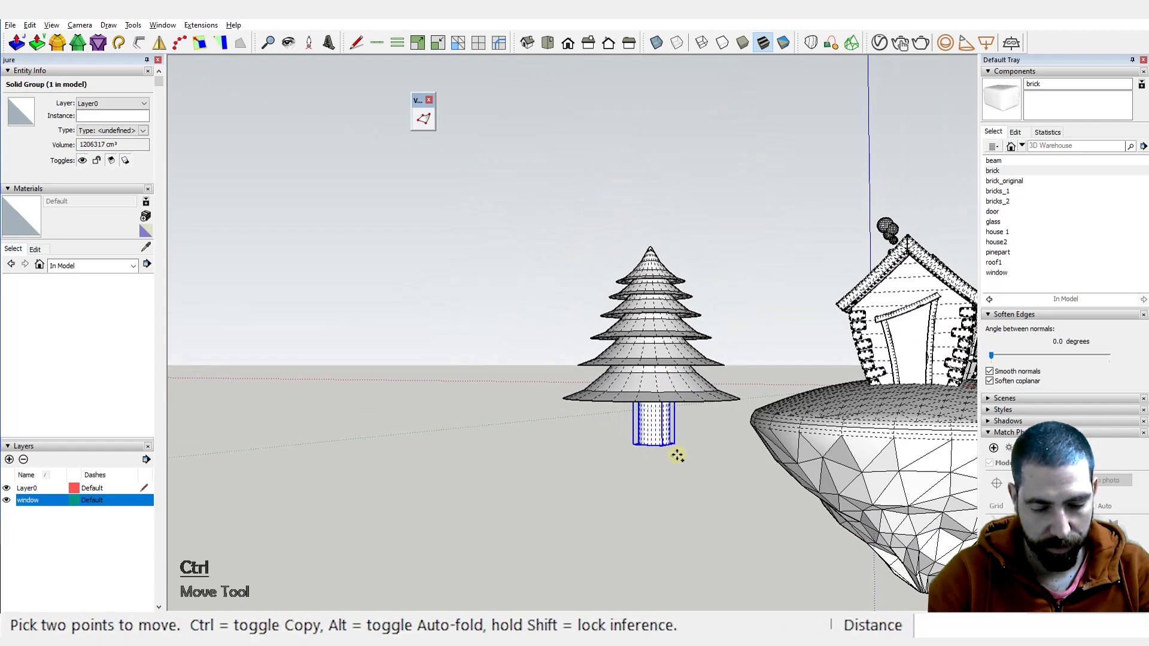
# Step: Raise the trunk 100 cm along the blue axis so its upper part sits inside the bottom tier
pyautogui.moveTo(676, 456); pyautogui.dragTo(652, 419)
pyautogui.click(653, 407)
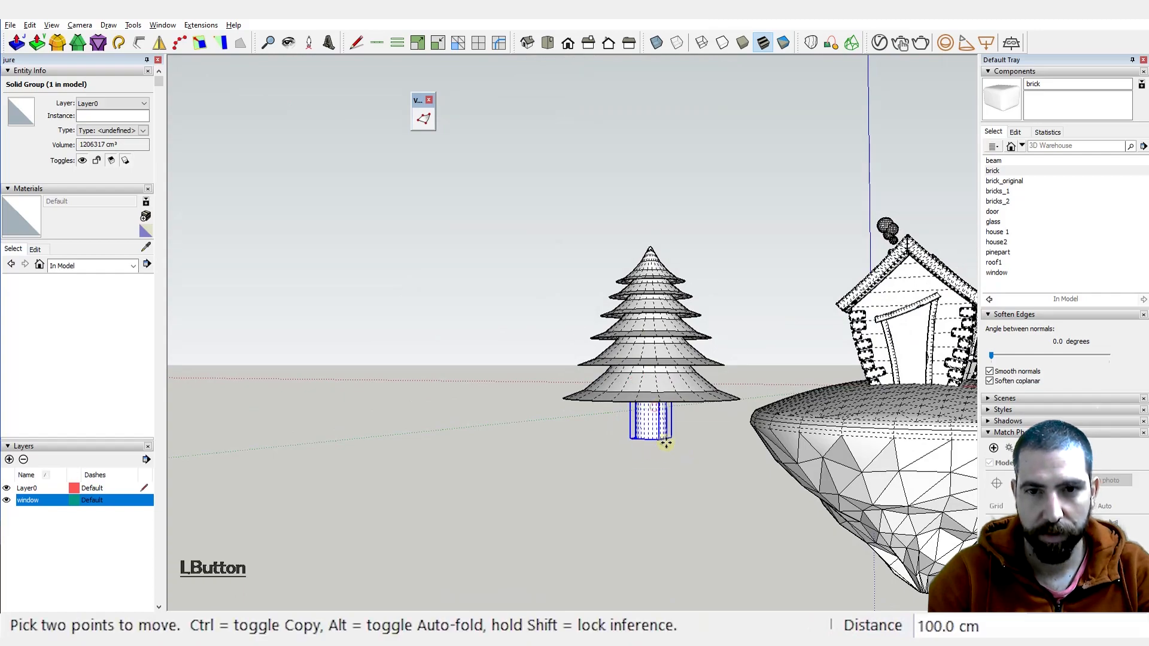
pyautogui.moveTo(664, 441); pyautogui.dragTo(805, 479, button='middle')
pyautogui.press('space')
pyautogui.click(631, 425)
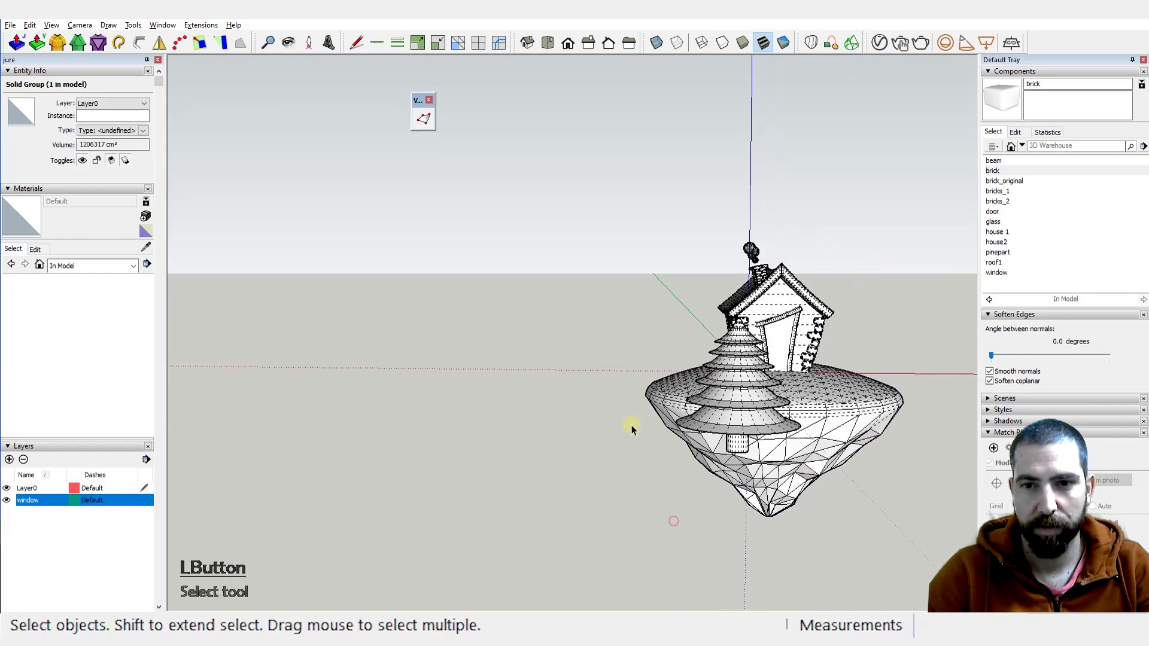
# Step: Rotate the second tier from the bottom 10 degrees in the vertical plane so it tilts sideways
pyautogui.moveTo(631, 425); pyautogui.dragTo(570, 425, button='middle')
pyautogui.scroll(5, 569, 367)
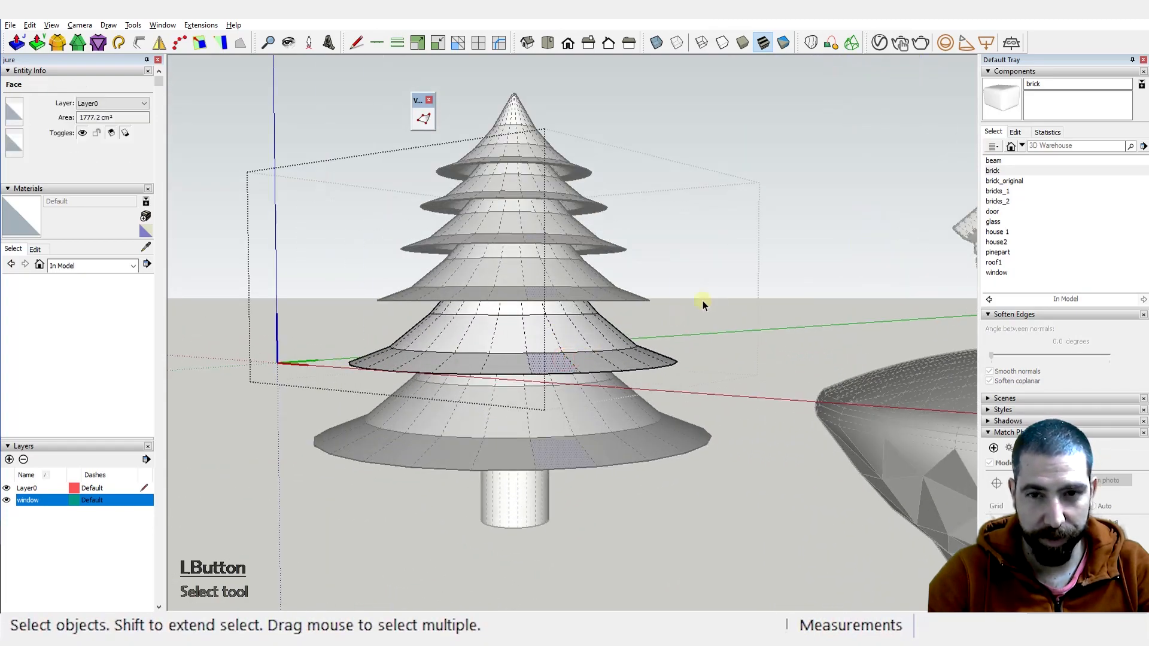
pyautogui.click(785, 347)
pyautogui.click(555, 365)
pyautogui.scroll(1, 555, 365)
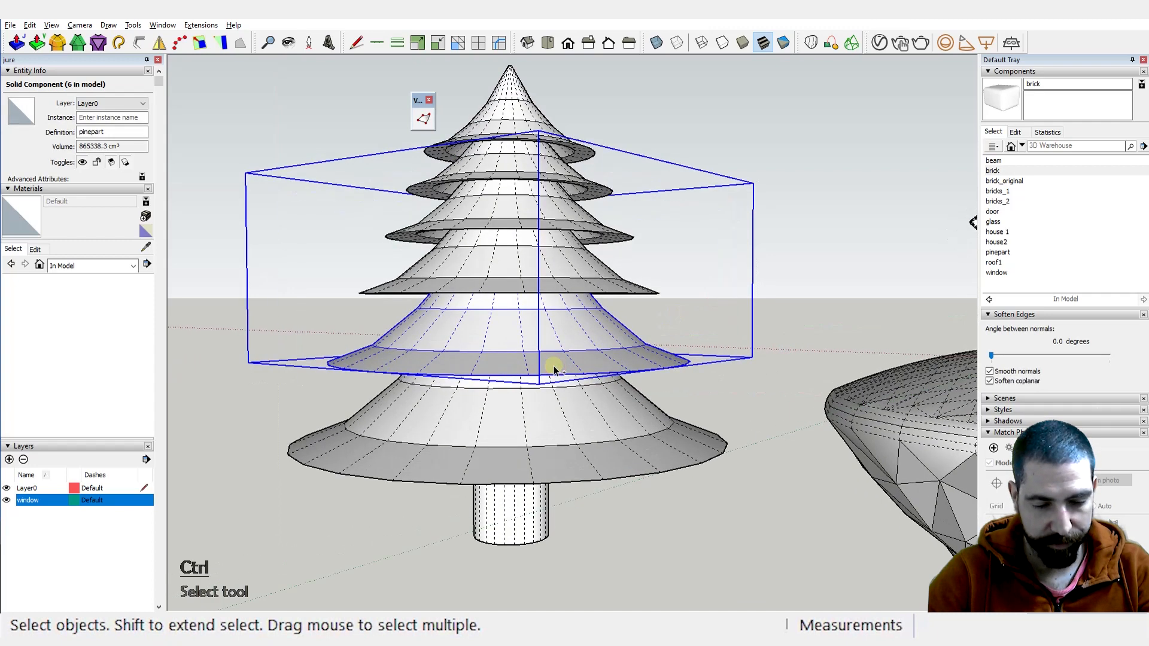
pyautogui.press('q')
pyautogui.moveTo(518, 347); pyautogui.dragTo(518, 309)
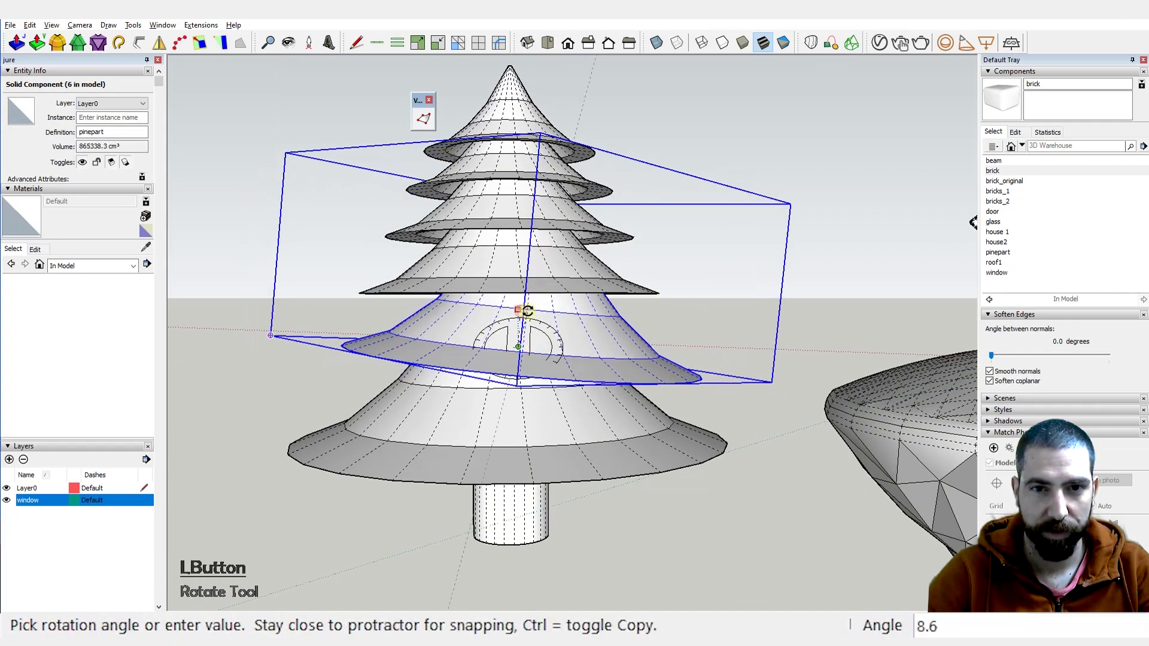
pyautogui.write('10')
pyautogui.press('Return')
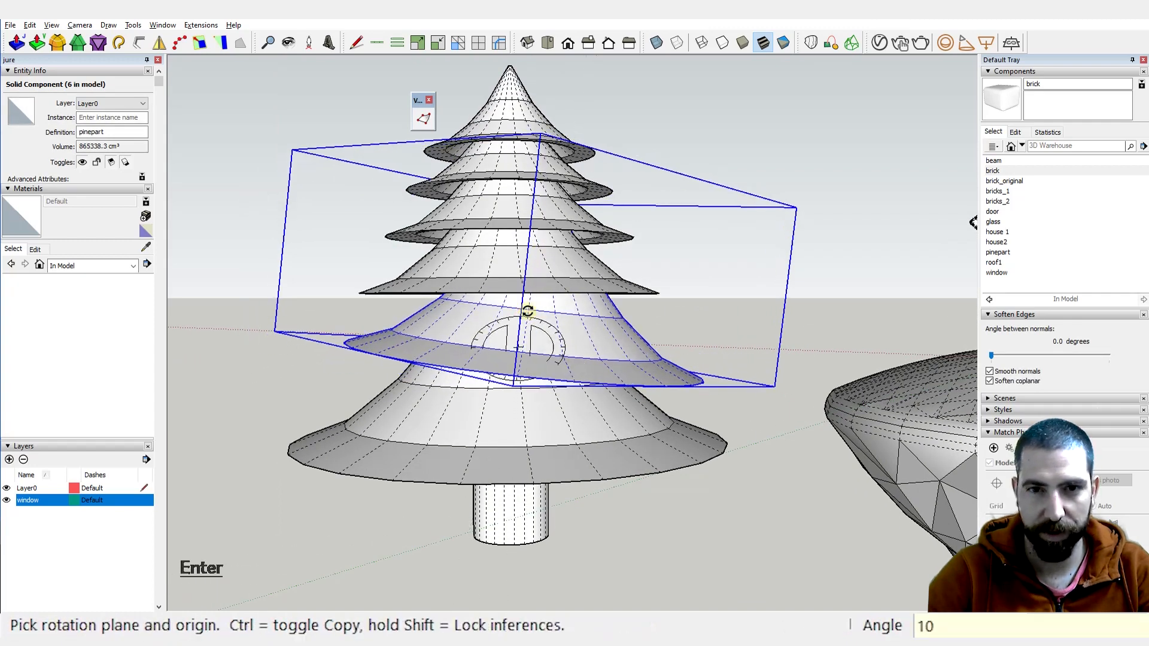
pyautogui.press('space')
pyautogui.click(540, 280)
pyautogui.hotkey('ctrl', 'r')
pyautogui.scroll(2, 538, 279)
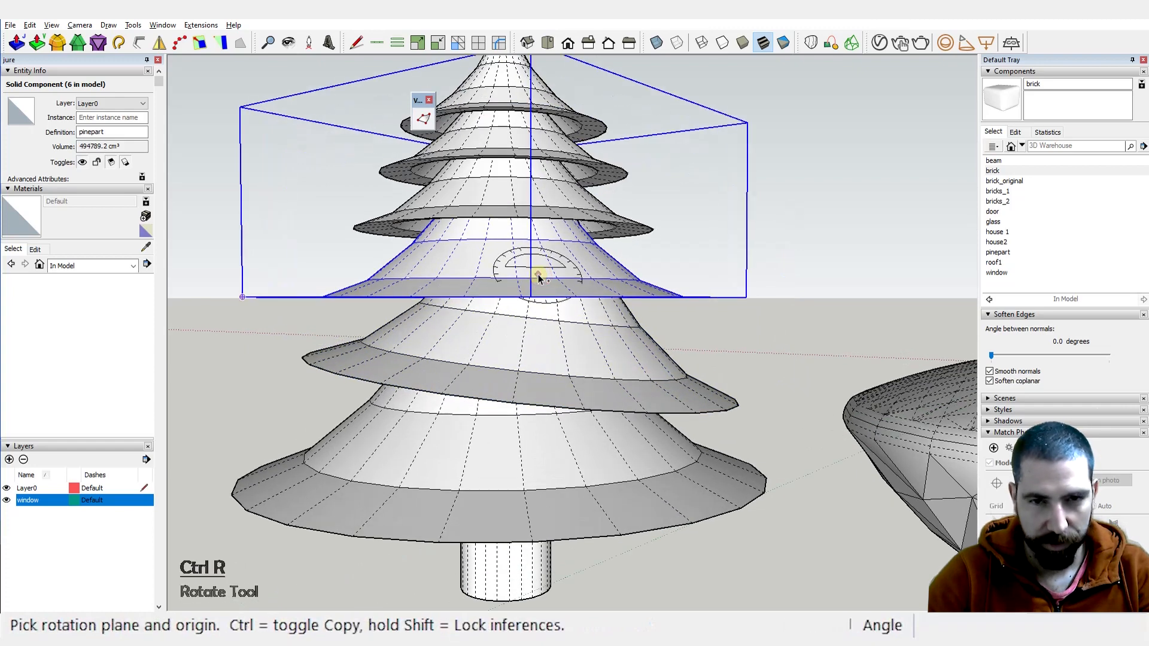
pyautogui.moveTo(515, 264); pyautogui.dragTo(514, 250)
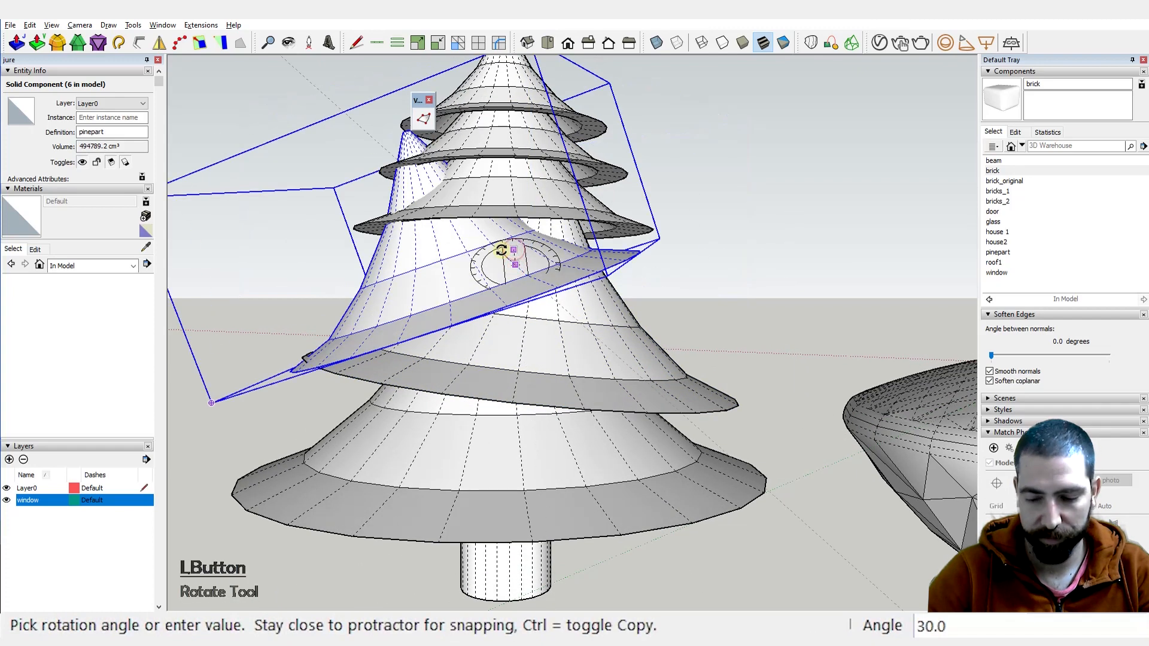
pyautogui.press('Return')
pyautogui.scroll(-3, 503, 266)
pyautogui.moveTo(500, 279); pyautogui.dragTo(595, 342, button='middle')
pyautogui.press('ctrl')
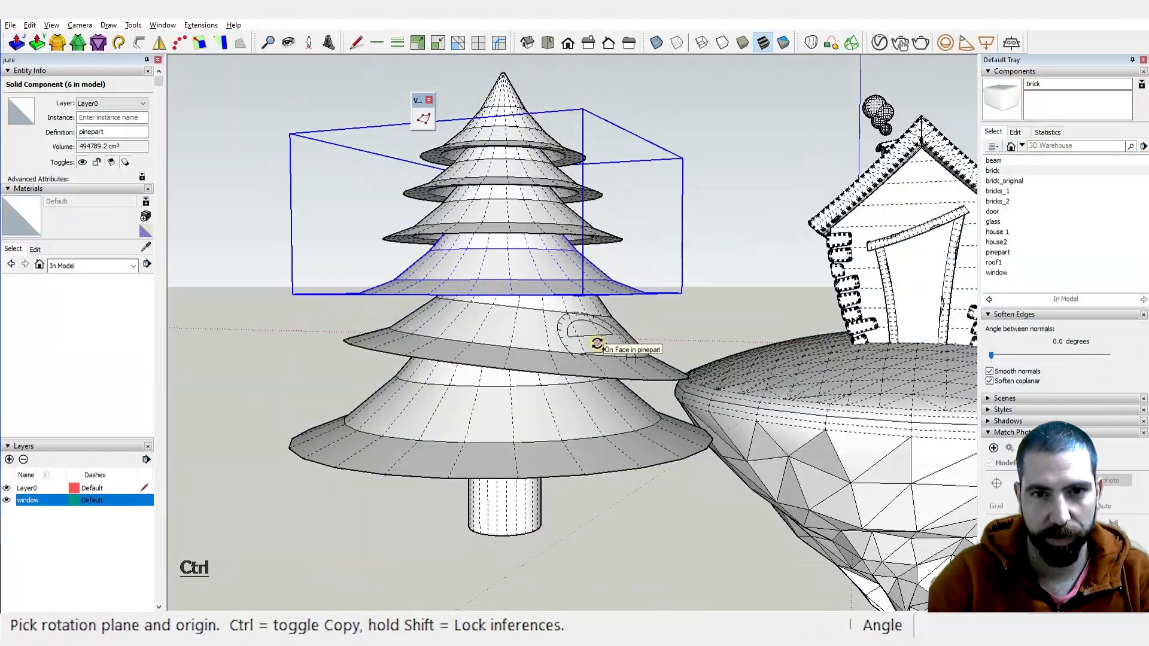
# Step: Rotate the second tier from the bottom 8 degrees in a vertical plane so it slopes up toward the house
pyautogui.press('space')
pyautogui.click(515, 349)
pyautogui.moveTo(515, 349); pyautogui.dragTo(556, 353, button='middle')
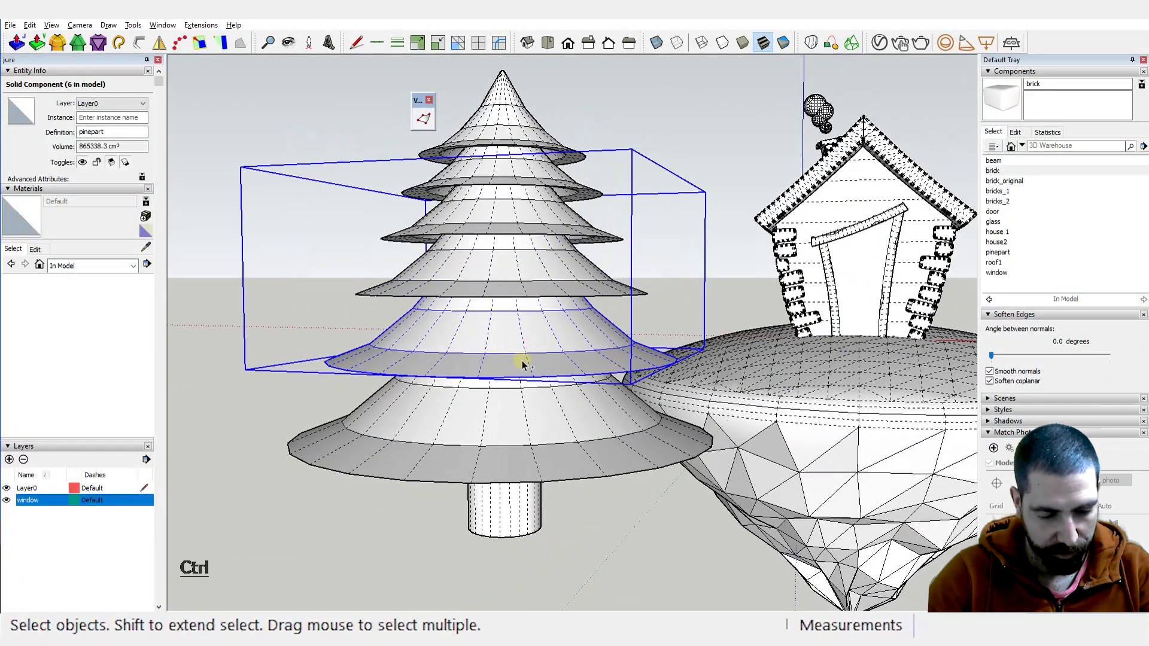
pyautogui.scroll(2, 521, 365)
pyautogui.press('q')
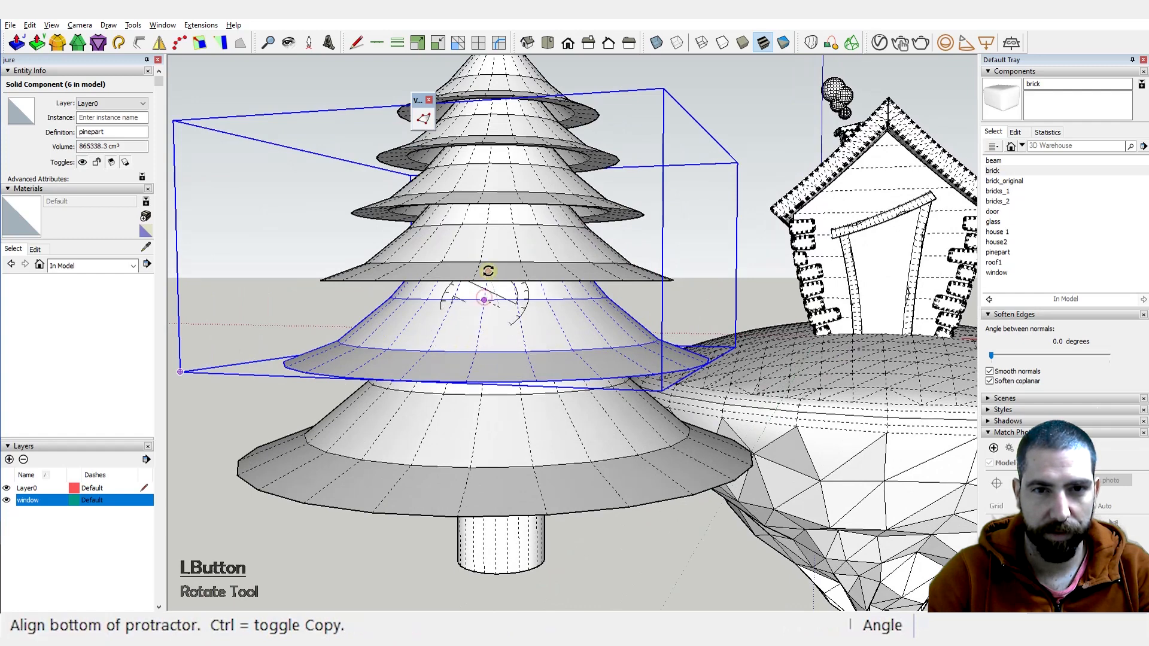
pyautogui.click(485, 272)
pyautogui.write('8')
pyautogui.press('Return')
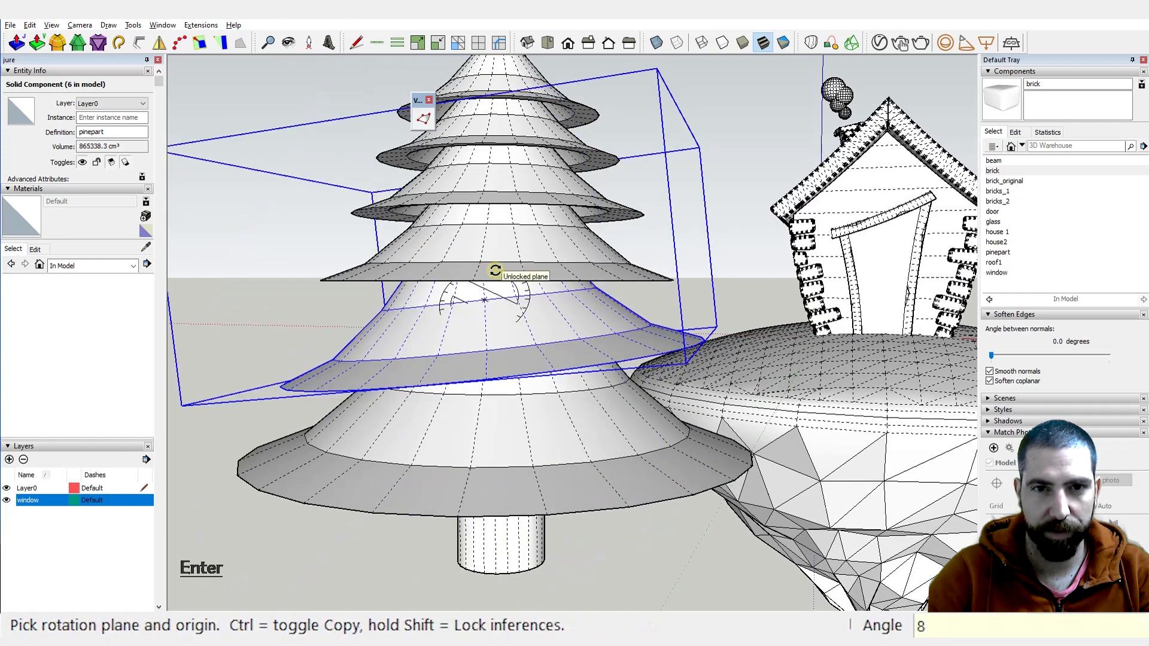
# Step: Tilt the third tier from the bottom 5 degrees in a vertical plane, sloping down toward the house
pyautogui.hotkey('ctrl', '1')
pyautogui.click(503, 253)
pyautogui.hotkey('ctrl', 'r')
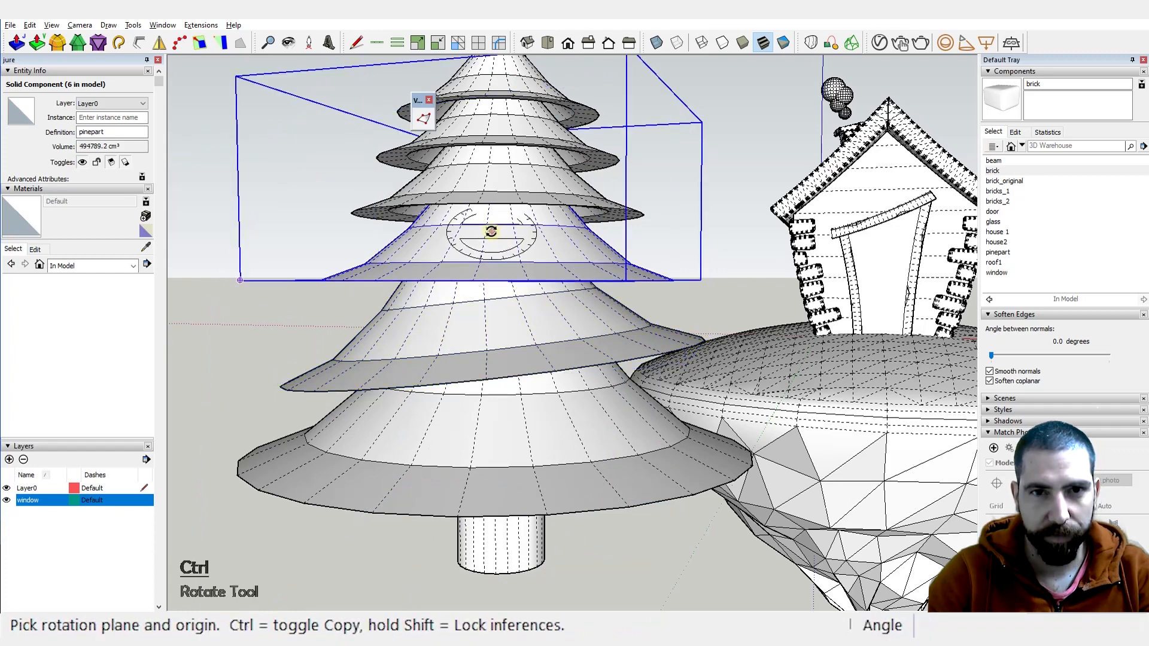
pyautogui.click(489, 218)
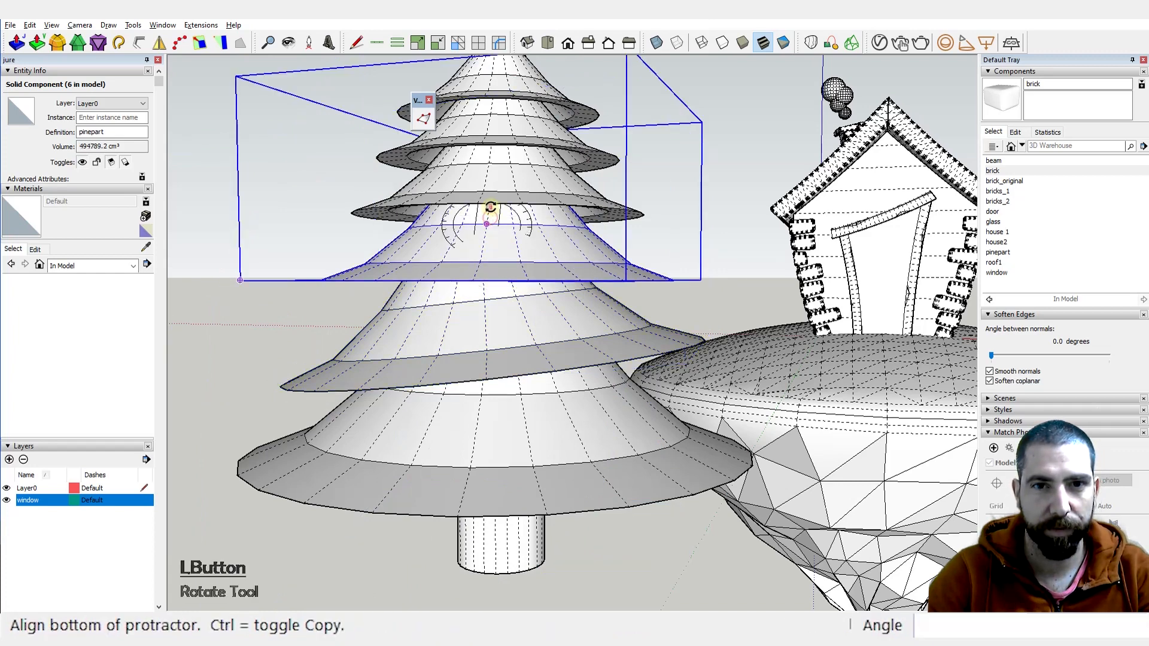
pyautogui.click(488, 213)
pyautogui.write('8')
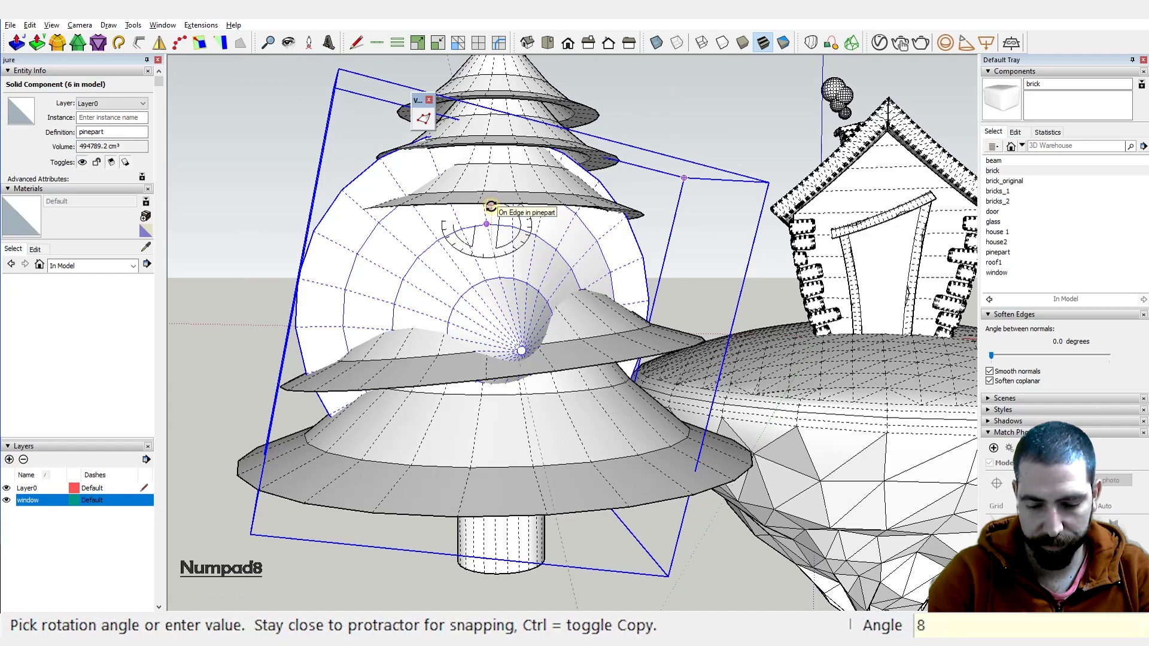
pyautogui.press('BackSpace')
pyautogui.write('5')
pyautogui.press('Return')
# Step: Tilt the fourth tier from the bottom 5 degrees in a vertical plane, opposite to the tier beneath it
pyautogui.press('space')
pyautogui.click(500, 174)
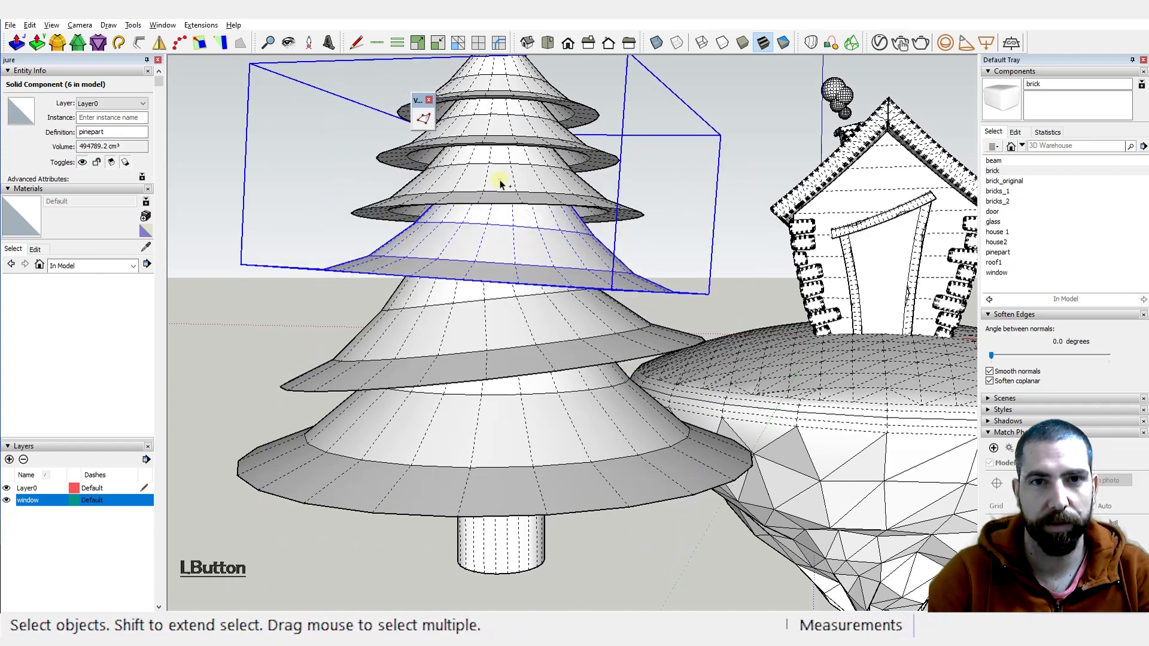
pyautogui.scroll(3, 500, 174)
pyautogui.press('q')
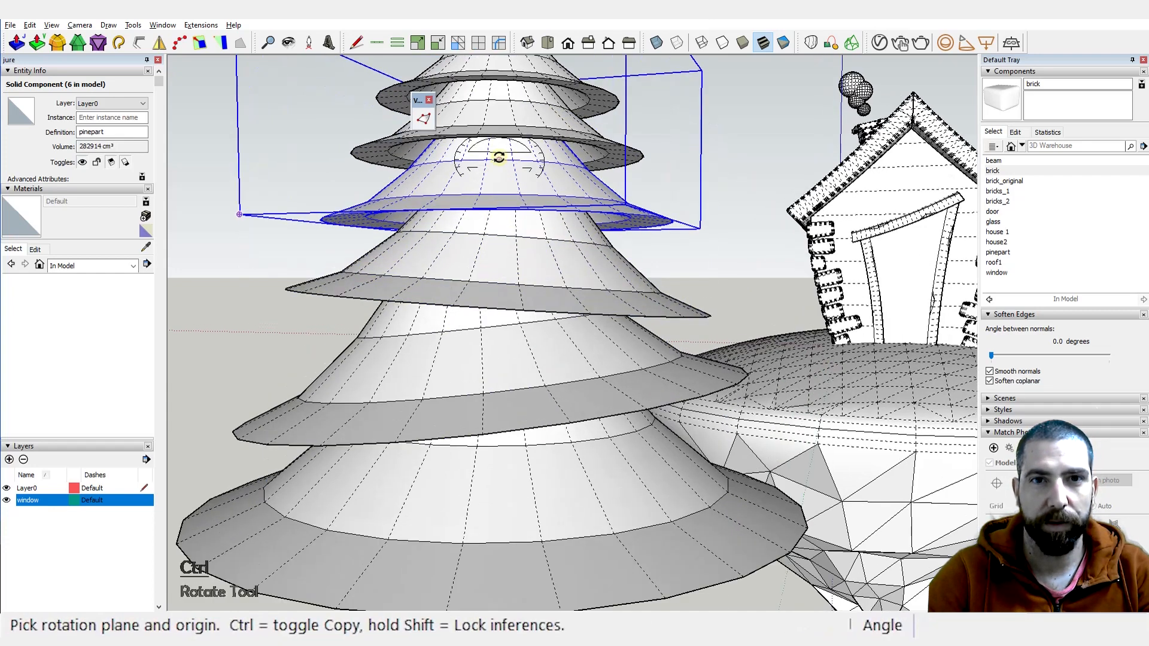
pyautogui.moveTo(499, 155); pyautogui.dragTo(494, 140)
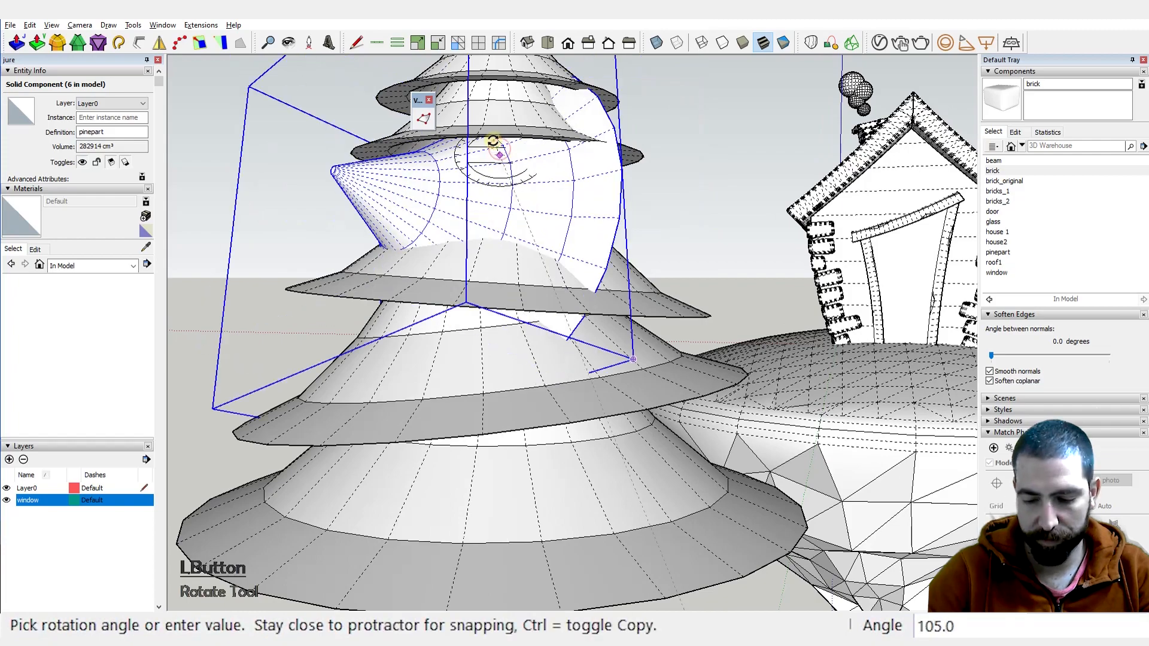
pyautogui.write('5')
pyautogui.press('Return')
# Step: Rotate the fifth tier from the bottom 5 degrees in a vertical plane so it slopes up toward the house
pyautogui.scroll(-3, 492, 361)
pyautogui.press('ctrl')
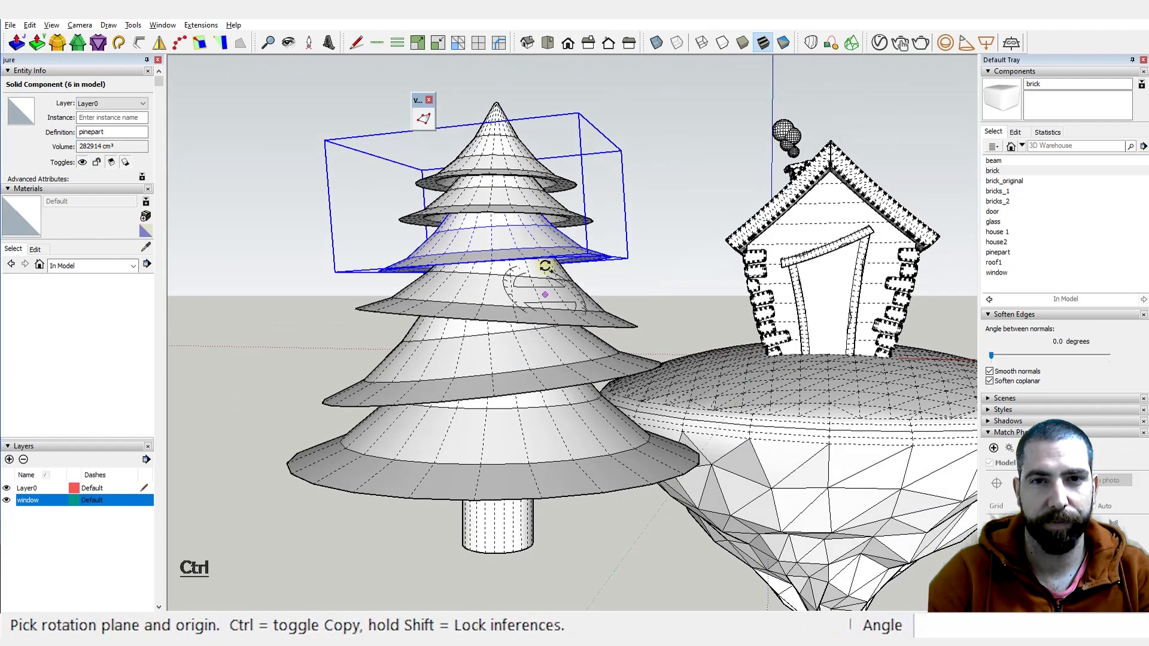
pyautogui.press('space')
pyautogui.click(513, 192)
pyautogui.scroll(4, 512, 193)
pyautogui.press('q')
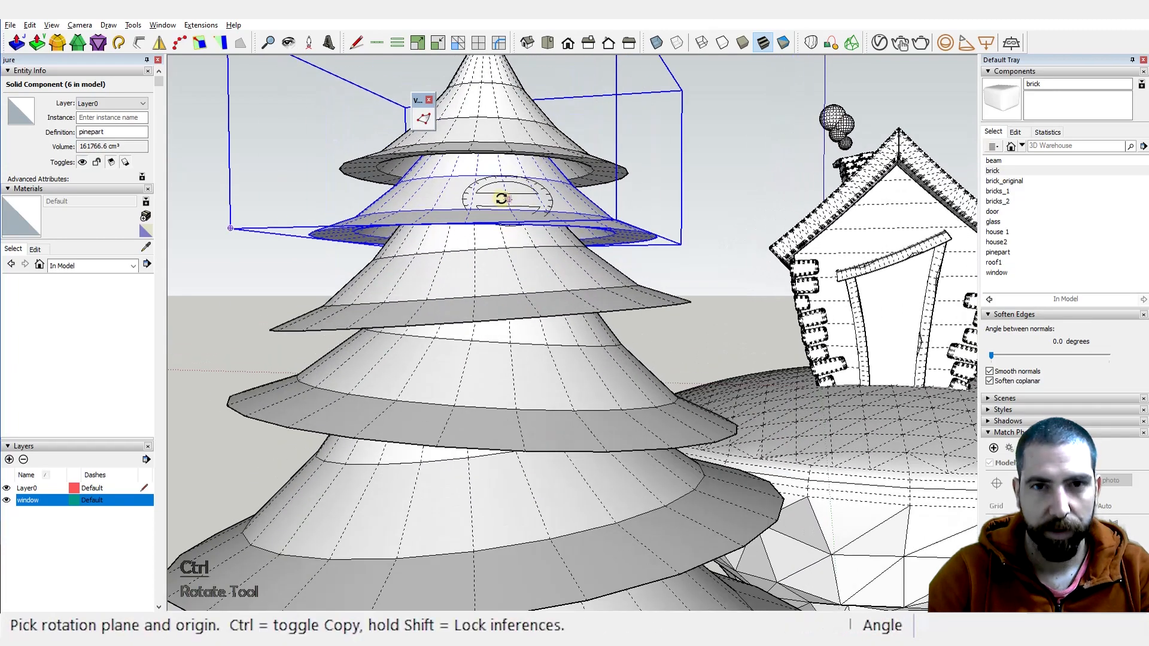
pyautogui.click(489, 171)
pyautogui.write('8')
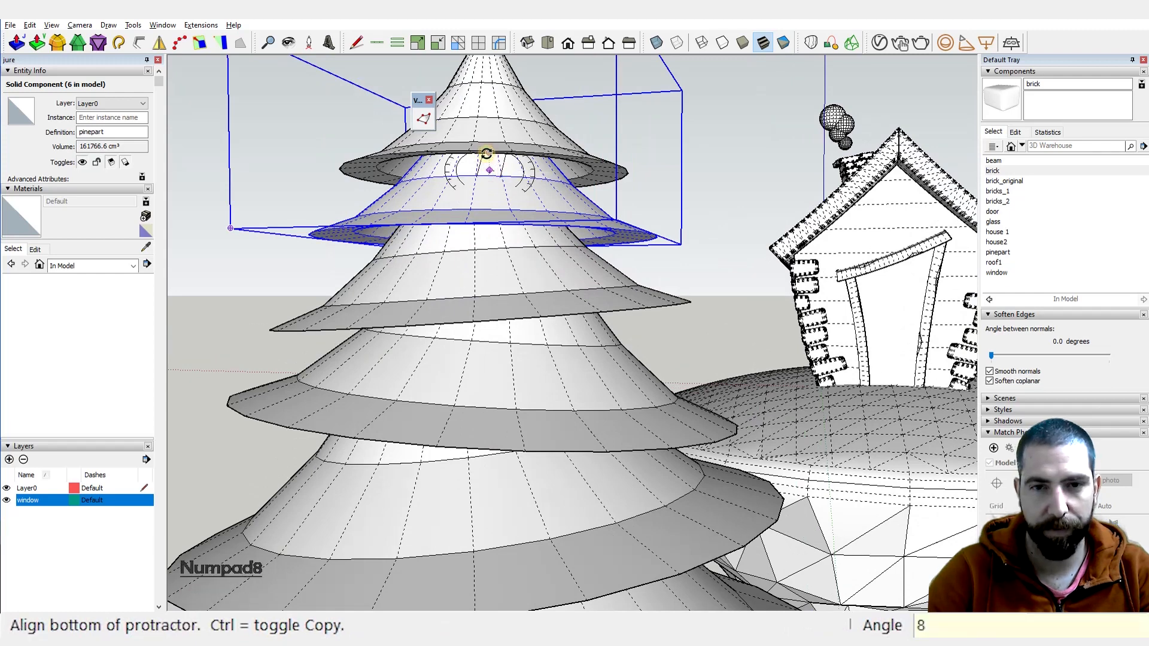
pyautogui.press('BackSpace')
pyautogui.write('5')
pyautogui.press('Return')
# Step: Rotate the topmost tier 5 degrees in a vertical plane so its rim slopes down toward the house
pyautogui.press('space')
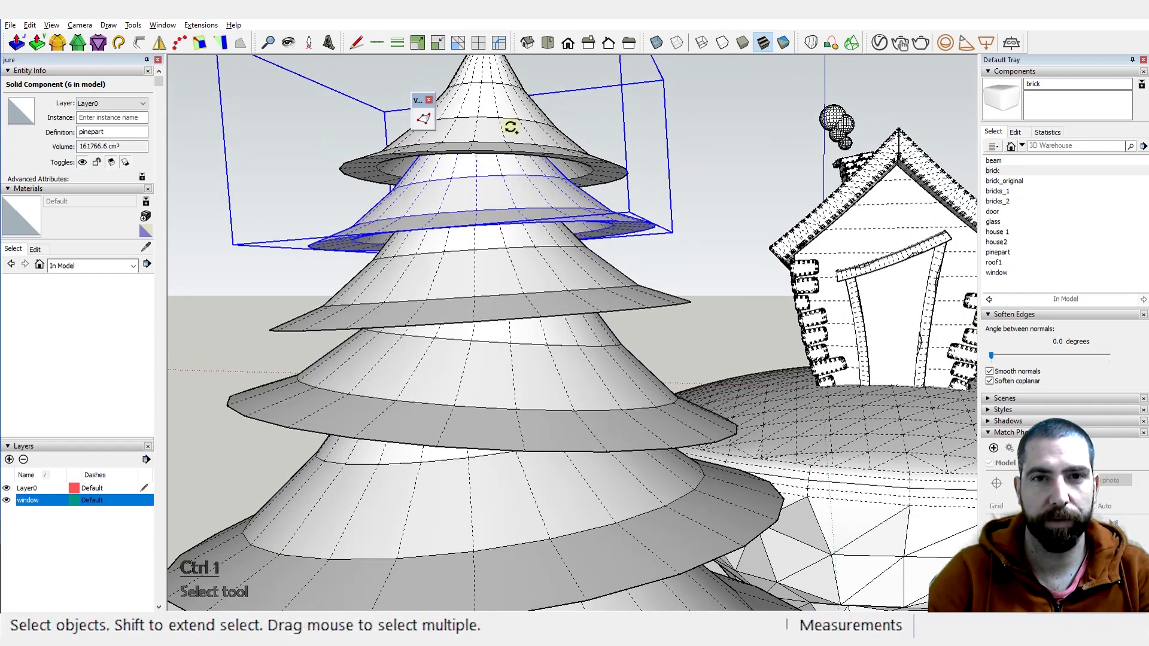
pyautogui.click(513, 123)
pyautogui.scroll(1, 515, 123)
pyautogui.hotkey('ctrl', 'r')
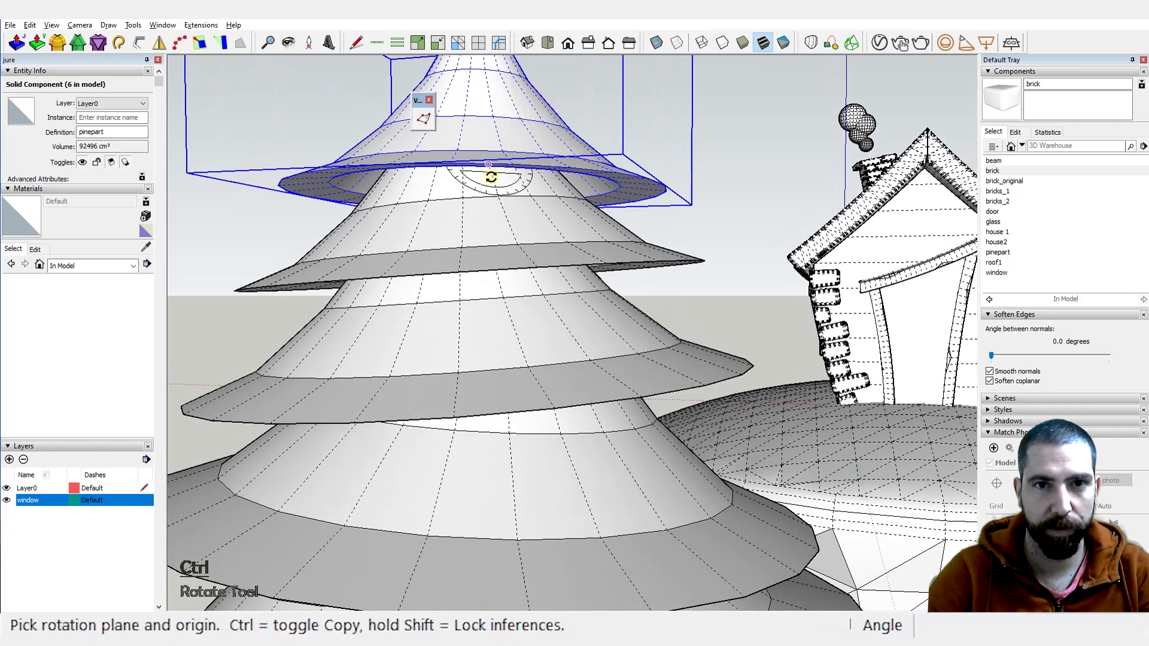
pyautogui.click(479, 115)
pyautogui.click(479, 84)
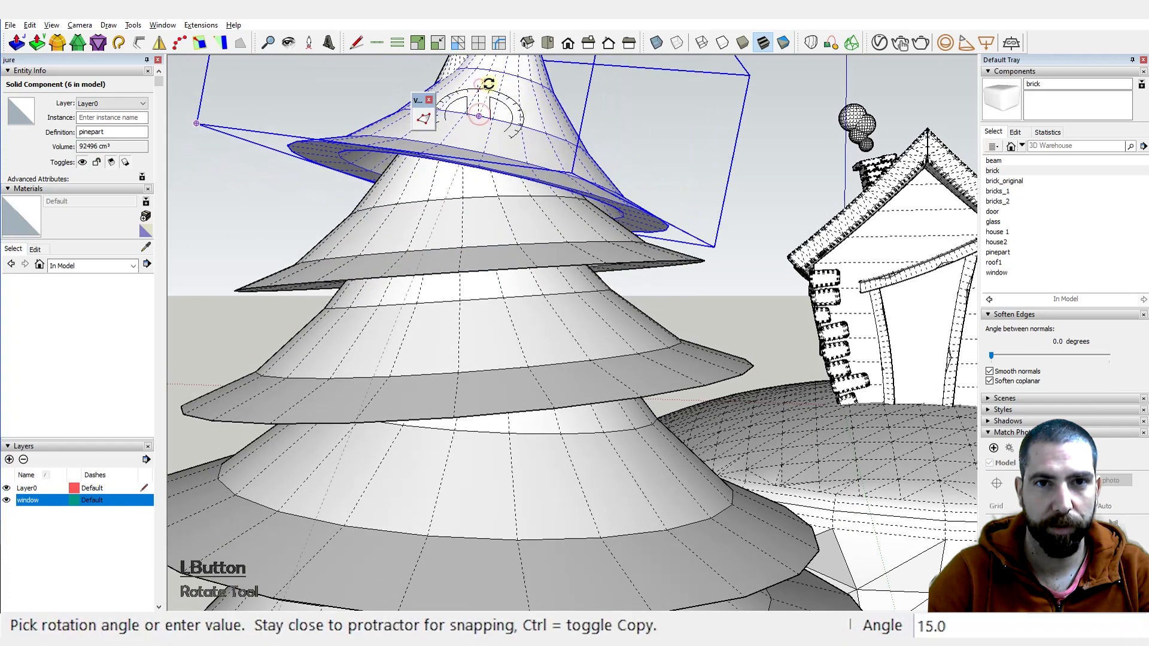
pyautogui.write('5')
pyautogui.press('Return')
# Step: Select all six tiers with the trunk and make them a component named tree
pyautogui.press('space')
pyautogui.scroll(-5, 464, 251)
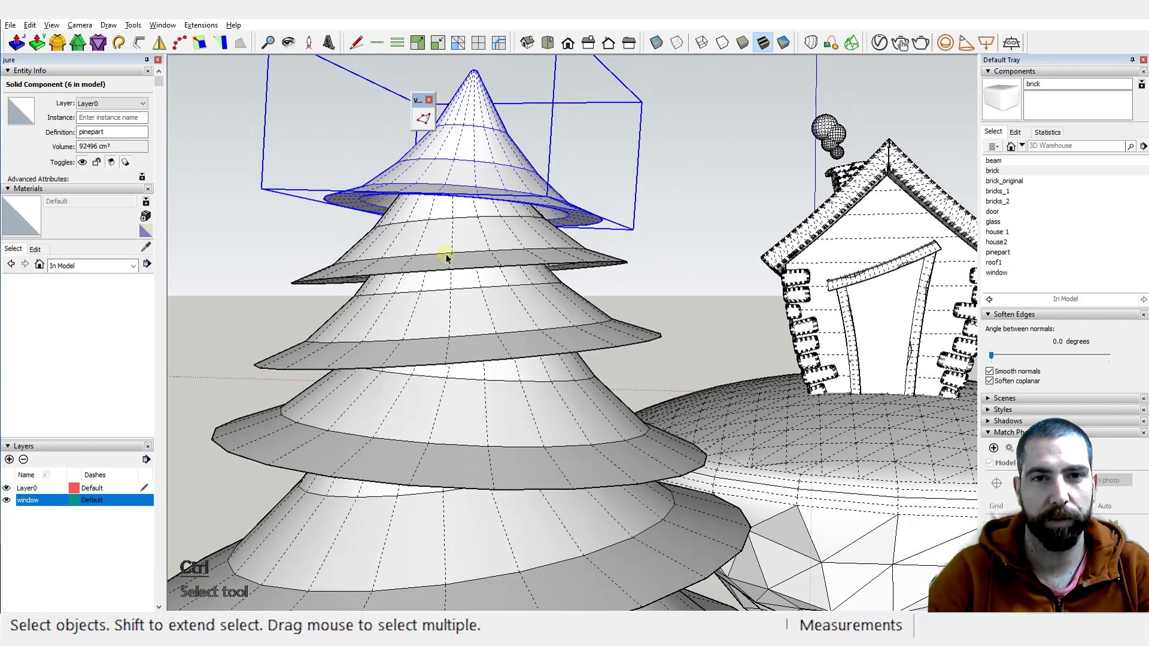
pyautogui.click(572, 304)
pyautogui.scroll(-3, 598, 293)
pyautogui.moveTo(623, 282); pyautogui.dragTo(855, 359, button='middle')
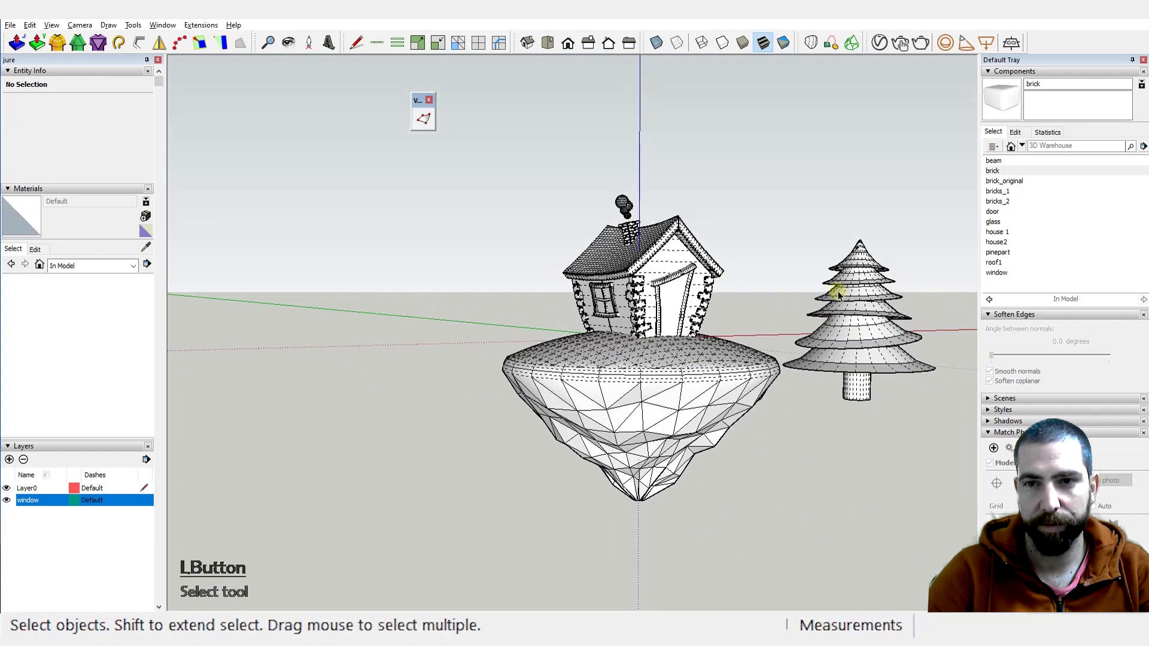
pyautogui.scroll(3, 849, 310)
pyautogui.scroll(-2, 808, 255)
pyautogui.moveTo(751, 169); pyautogui.dragTo(951, 458)
pyautogui.moveTo(810, 397); pyautogui.dragTo(829, 415, button='middle')
pyautogui.rightClick(829, 416)
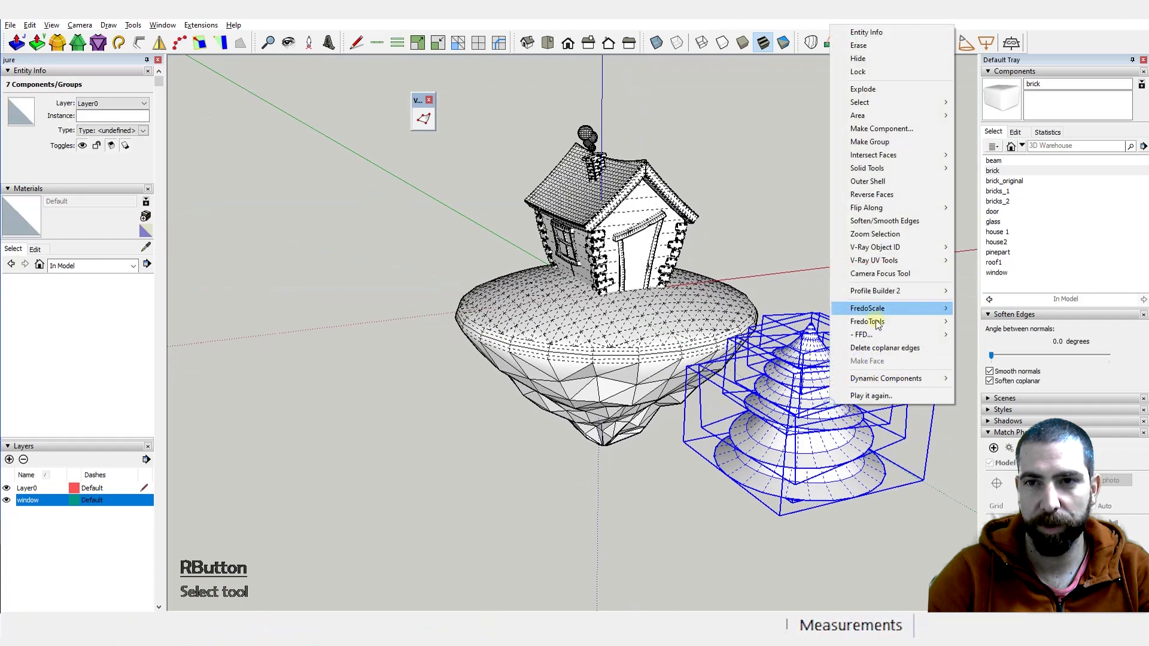
pyautogui.click(879, 129)
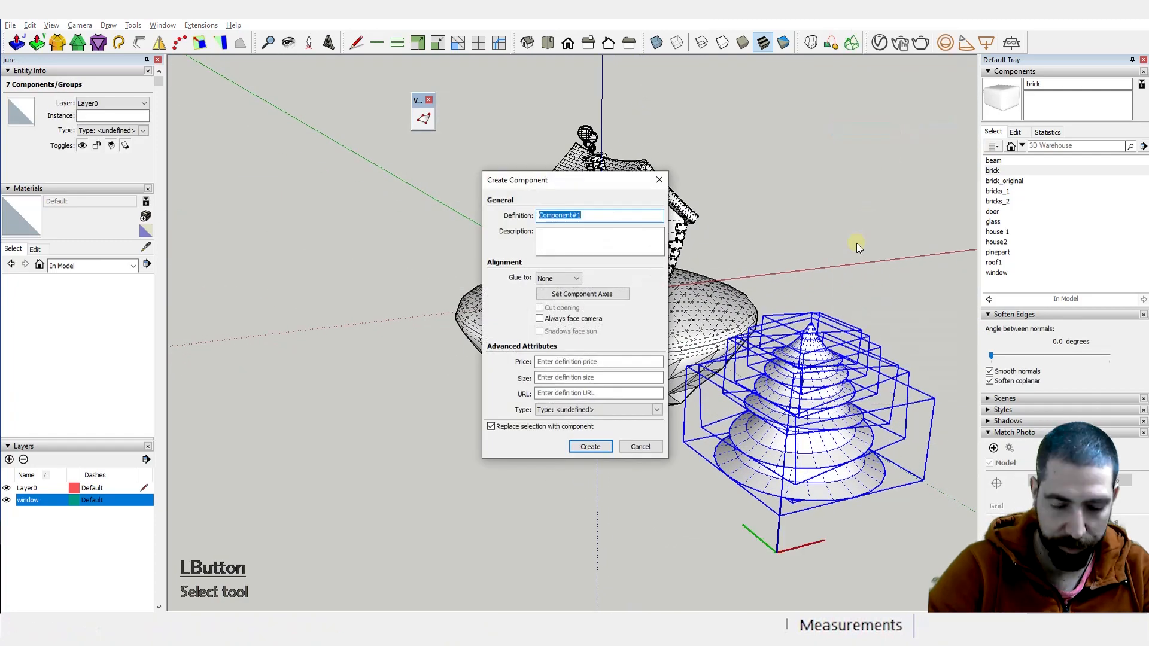
pyautogui.write('tree')
pyautogui.press('Return')
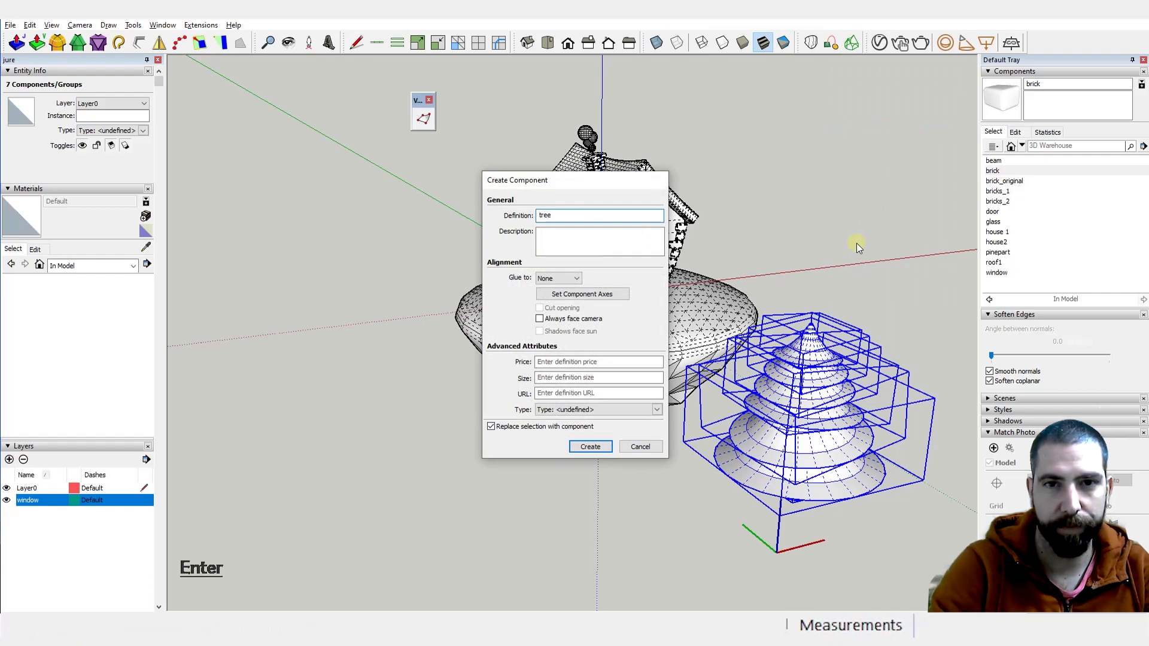
# Step: Move the tree by its trunk base about 1880.8 cm onto the island, beside the house's window wall
pyautogui.moveTo(856, 243); pyautogui.dragTo(692, 449, button='middle')
pyautogui.scroll(3, 692, 448)
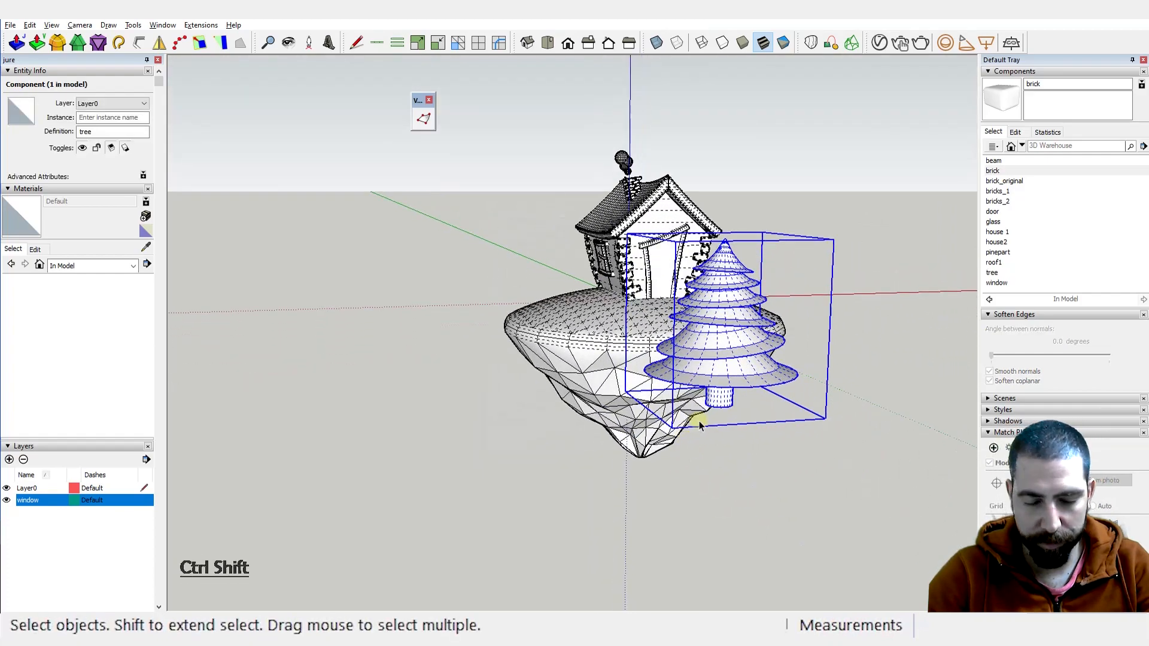
pyautogui.hotkey('ctrl', 'shift', 'x')
pyautogui.click(720, 405)
pyautogui.moveTo(568, 260); pyautogui.dragTo(595, 329, button='middle')
pyautogui.scroll(4, 518, 288)
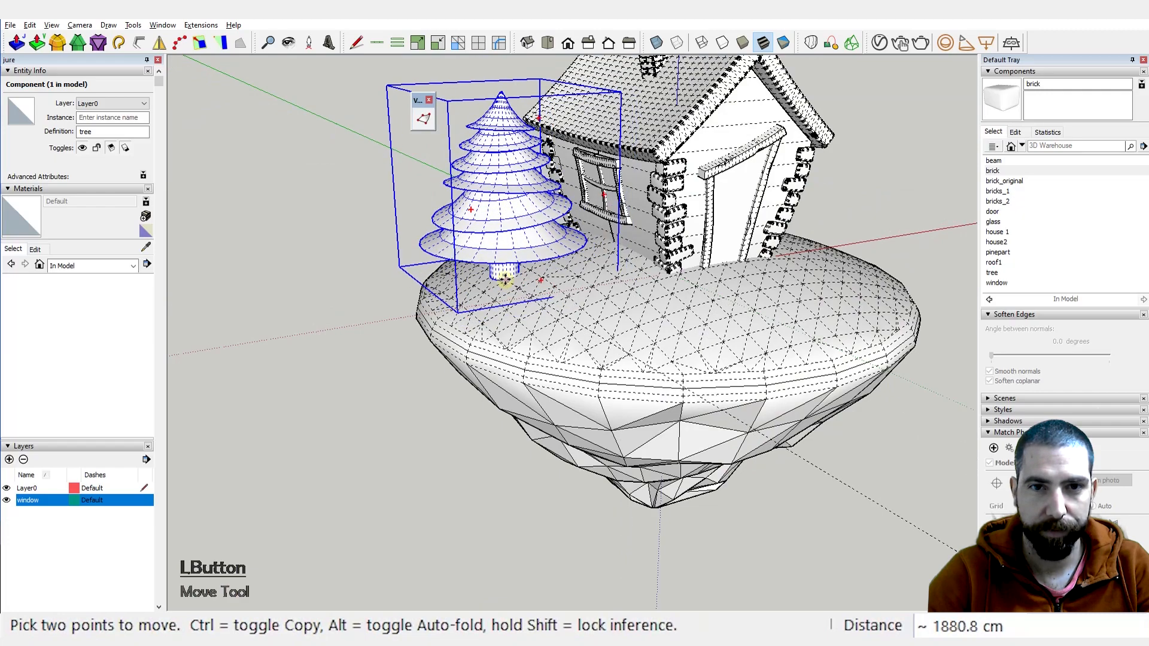
# Step: Rotate the tree about its trunk base by about 13 degrees so it leans outward, away from the house
pyautogui.scroll(3, 501, 278)
pyautogui.press('q')
pyautogui.moveTo(503, 277); pyautogui.dragTo(418, 261, button='middle')
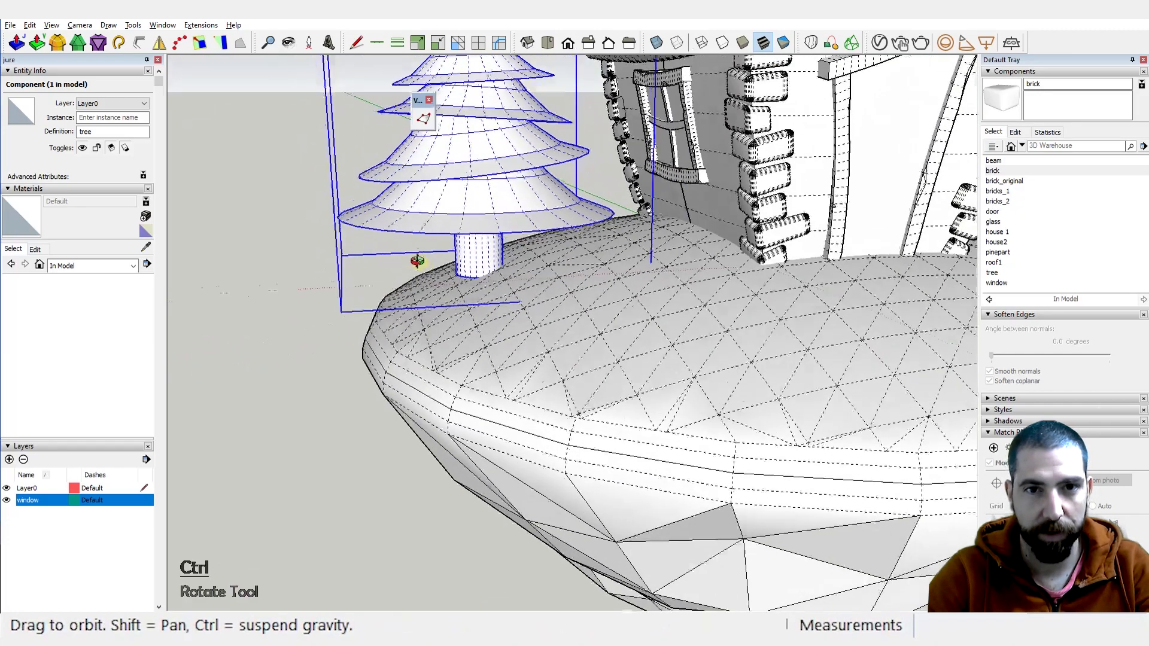
pyautogui.scroll(2, 488, 270)
pyautogui.click(490, 274)
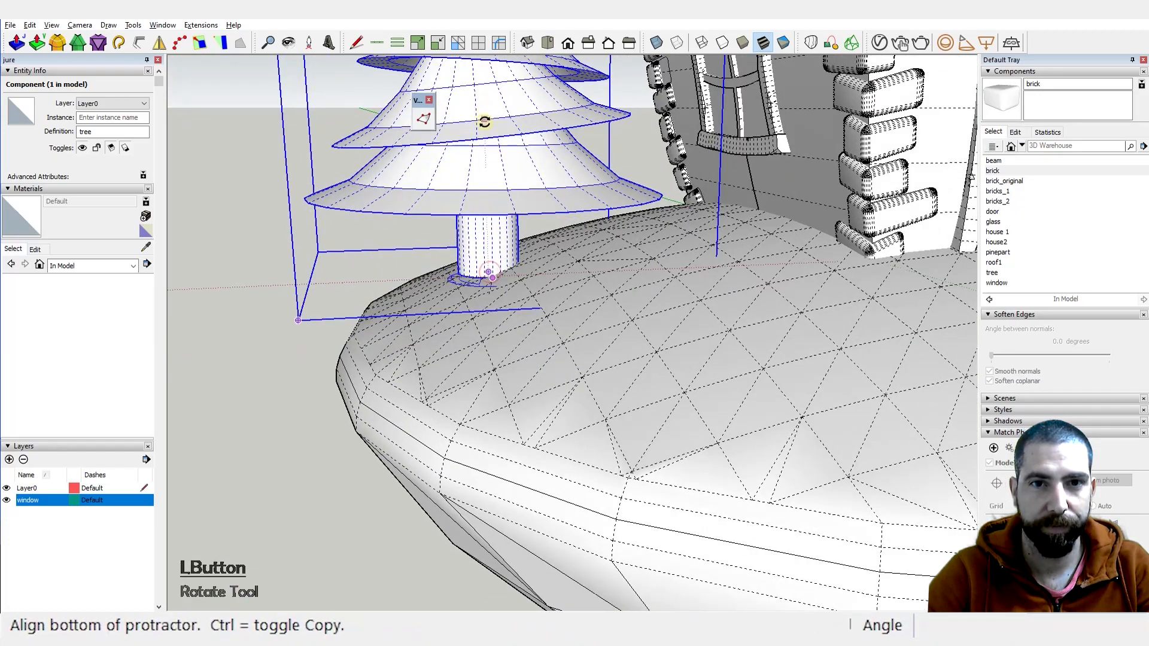
pyautogui.press('Escape')
pyautogui.click(482, 263)
pyautogui.scroll(-5, 482, 263)
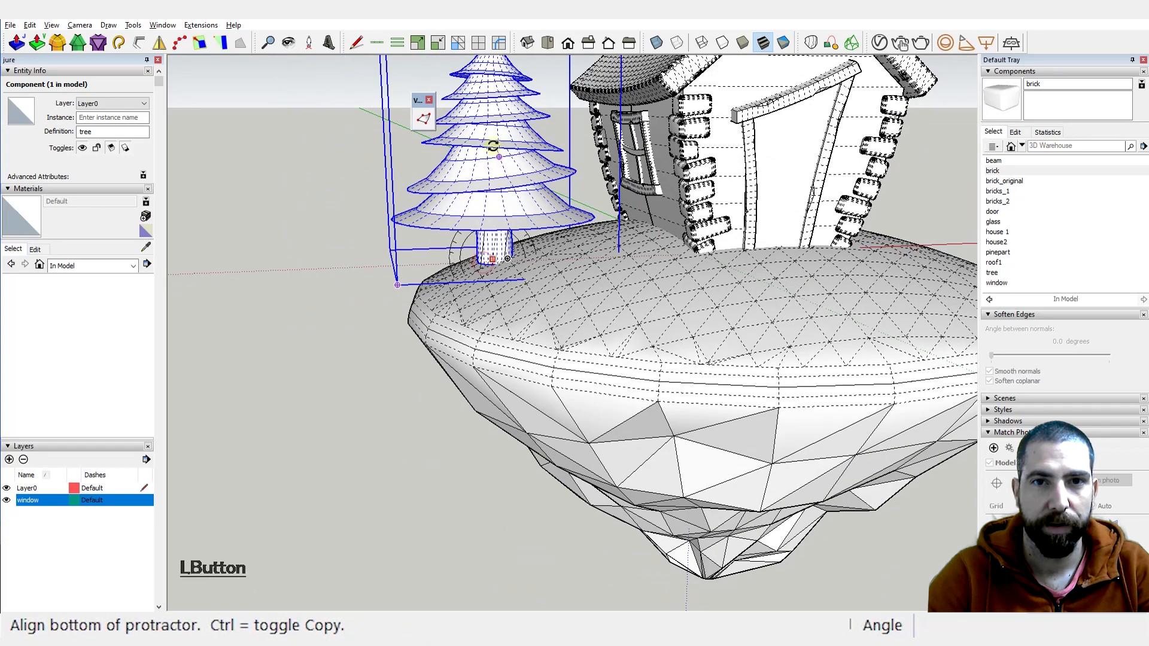
pyautogui.click(490, 129)
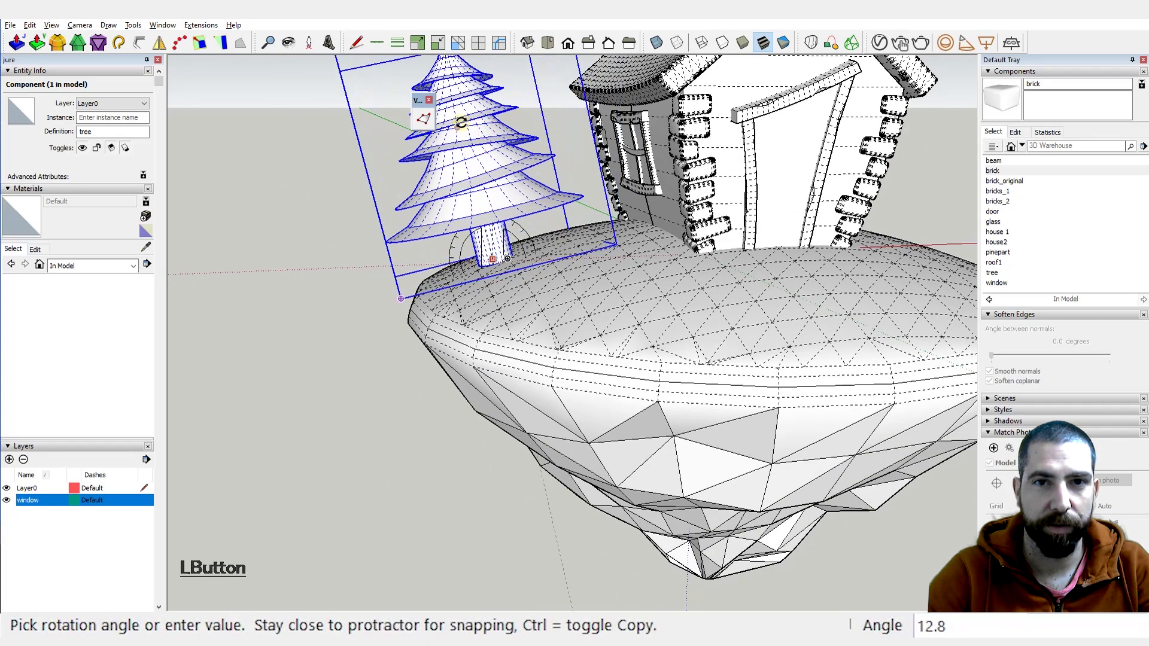
pyautogui.click(466, 138)
# Step: Move the leaning tree about 48 cm toward the house so its trunk base sits in the island's surface
pyautogui.scroll(4, 520, 253)
pyautogui.hotkey('ctrl', 'shift', 'x')
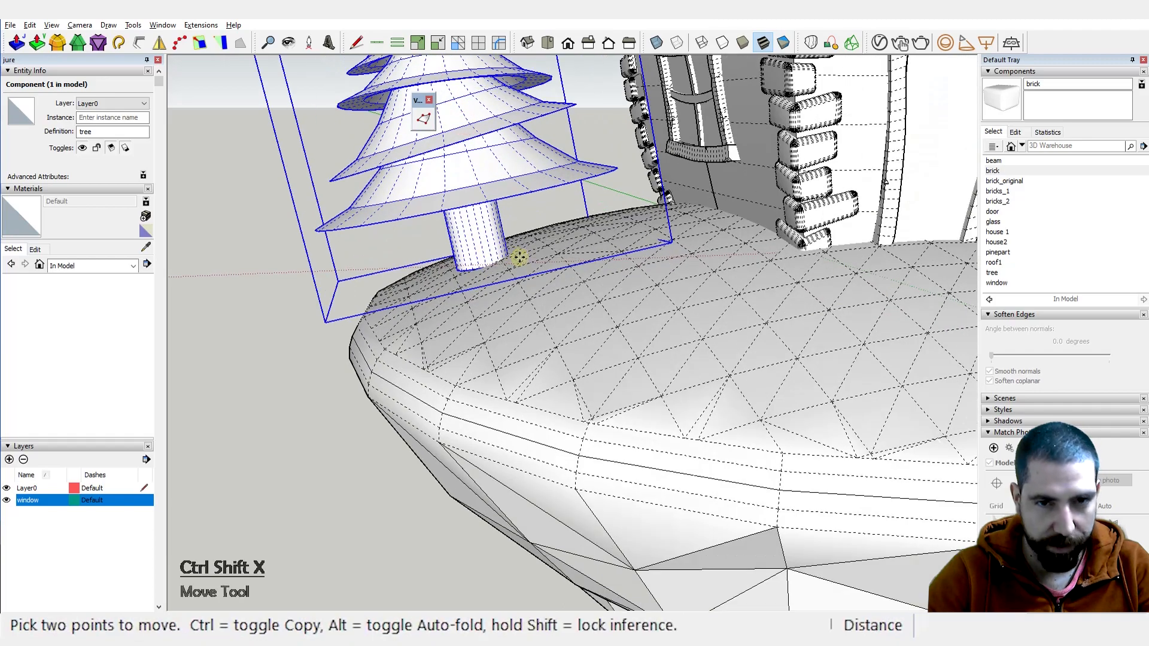
pyautogui.click(480, 250)
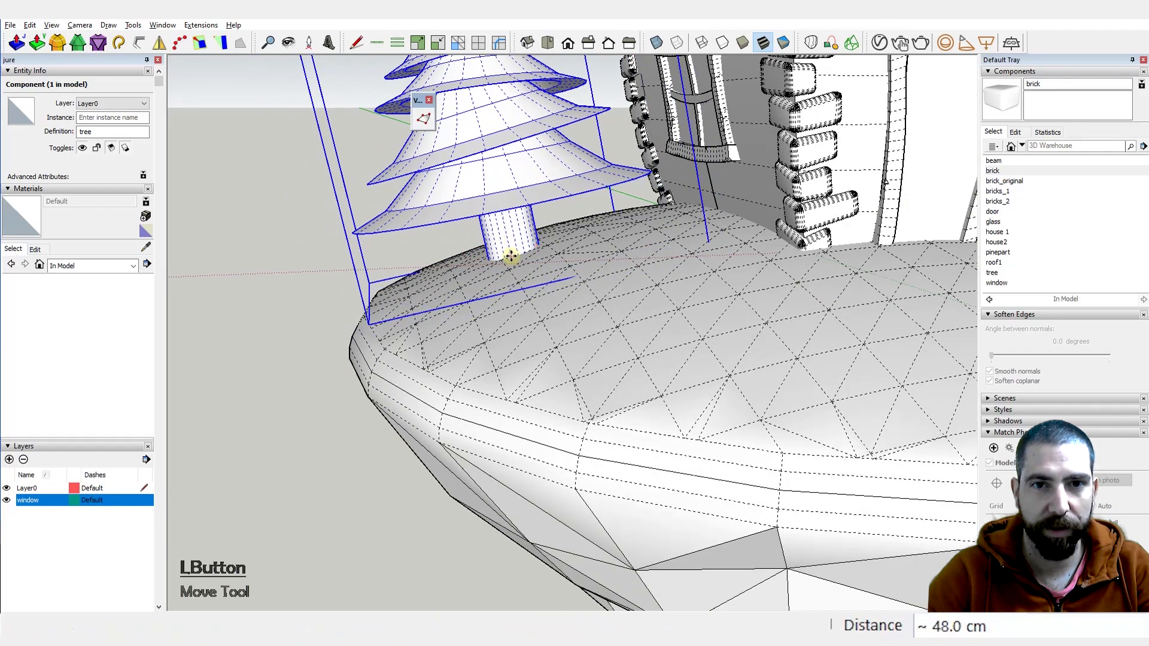
pyautogui.click(510, 257)
pyautogui.scroll(-2, 509, 257)
pyautogui.scroll(-2, 509, 258)
pyautogui.moveTo(583, 290); pyautogui.dragTo(626, 292, button='middle')
pyautogui.scroll(-1, 554, 287)
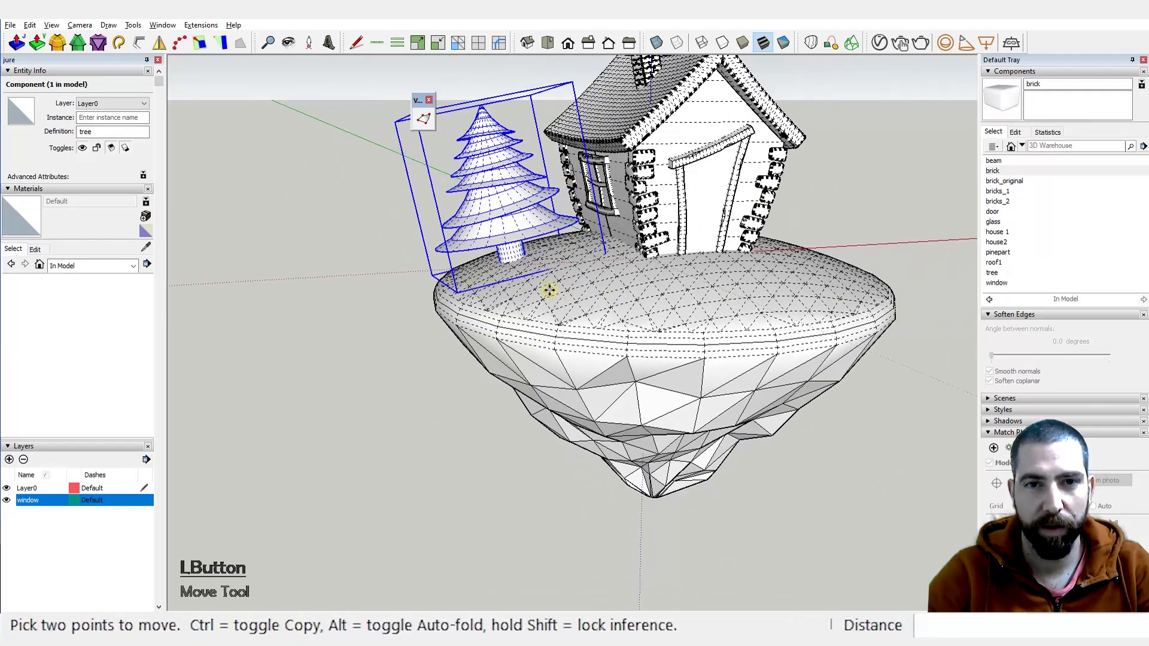
# Step: Copy the tree about 912 cm across the island to the opposite side of the house
pyautogui.scroll(1, 542, 286)
pyautogui.press('ctrl')
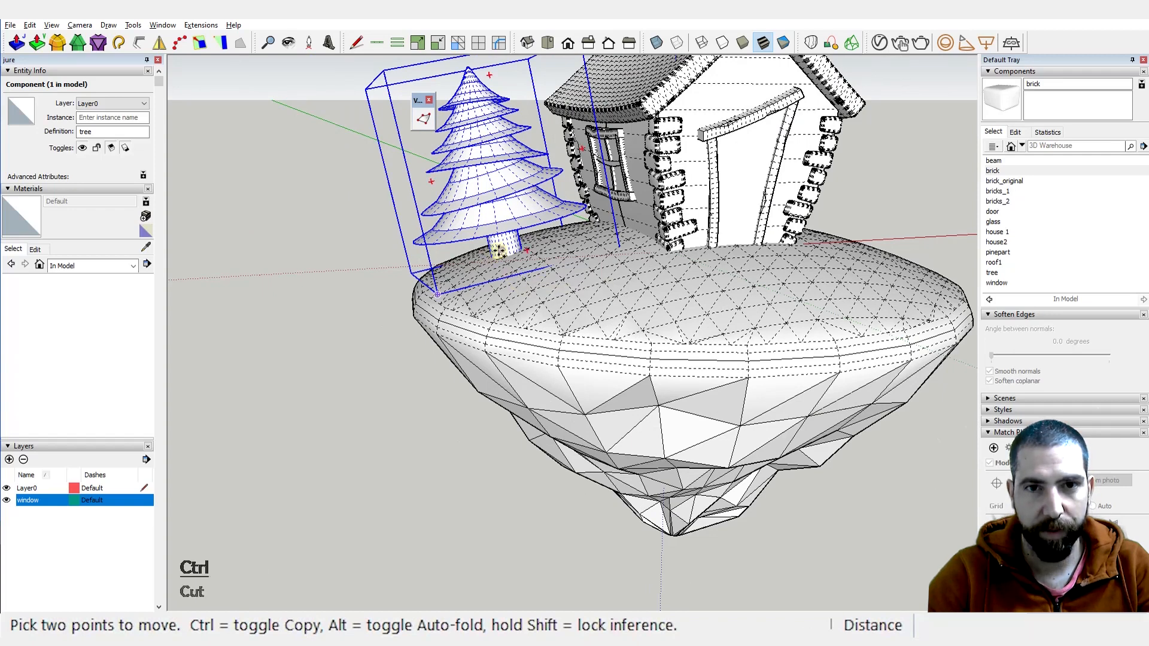
pyautogui.click(500, 252)
pyautogui.scroll(-1, 526, 270)
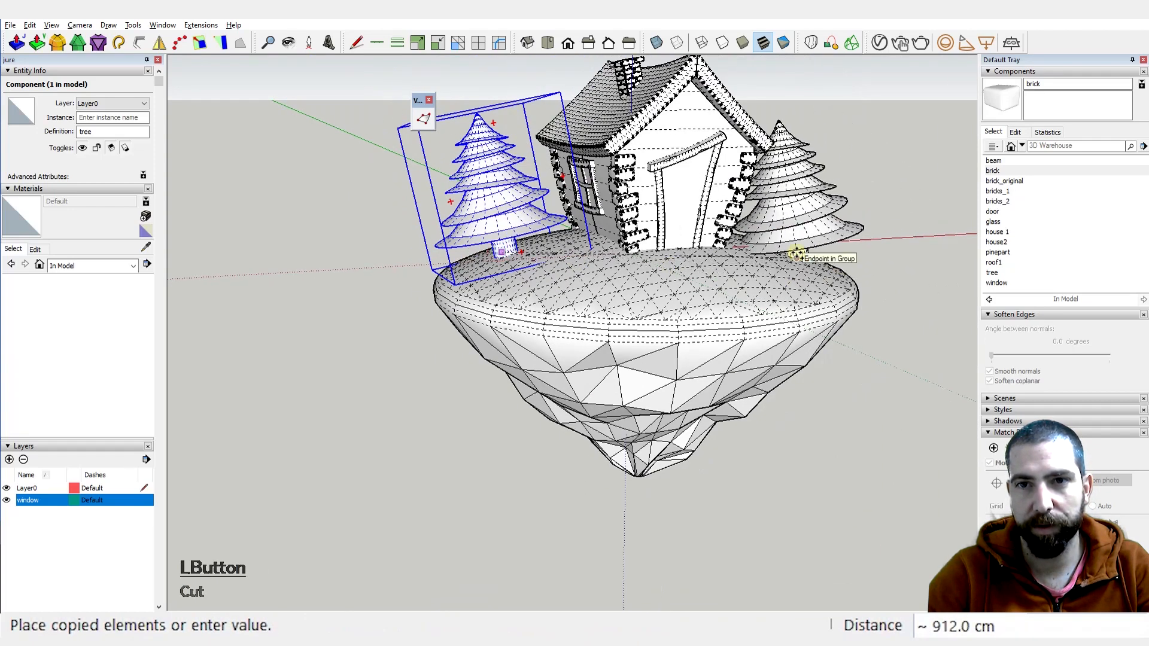
pyautogui.click(800, 257)
pyautogui.press('ctrl')
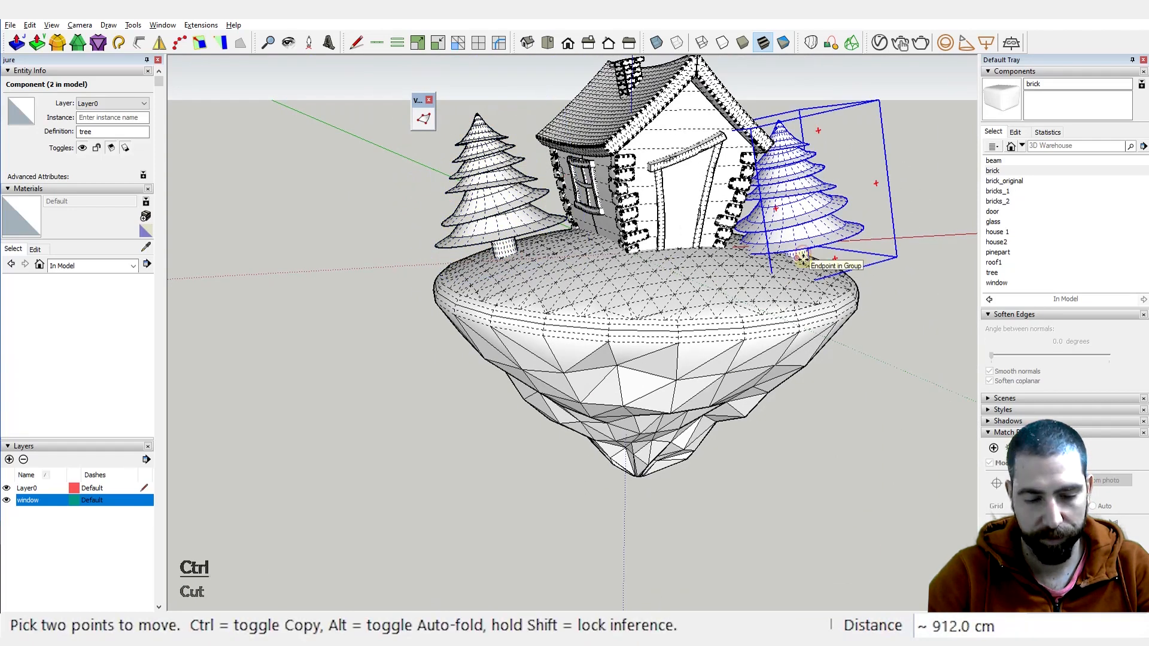
# Step: Rotate the copied tree about its trunk base so it leans outward, away from the house
pyautogui.scroll(3, 801, 257)
pyautogui.press('q')
pyautogui.click(796, 255)
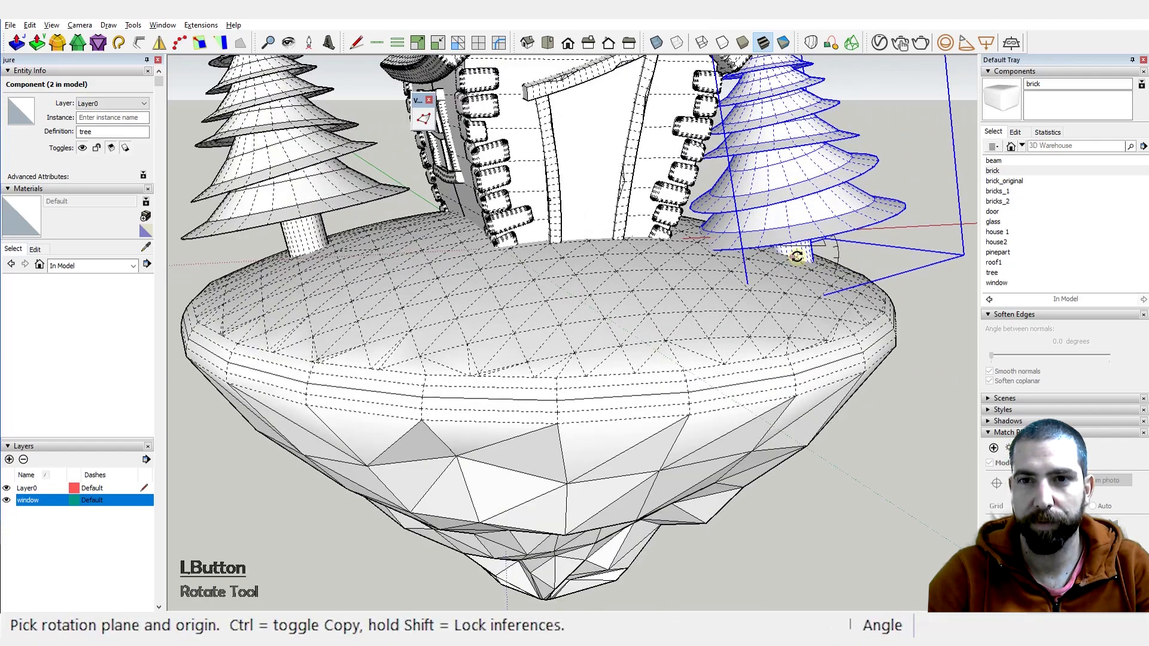
pyautogui.click(768, 146)
pyautogui.click(804, 149)
pyautogui.scroll(-5, 804, 180)
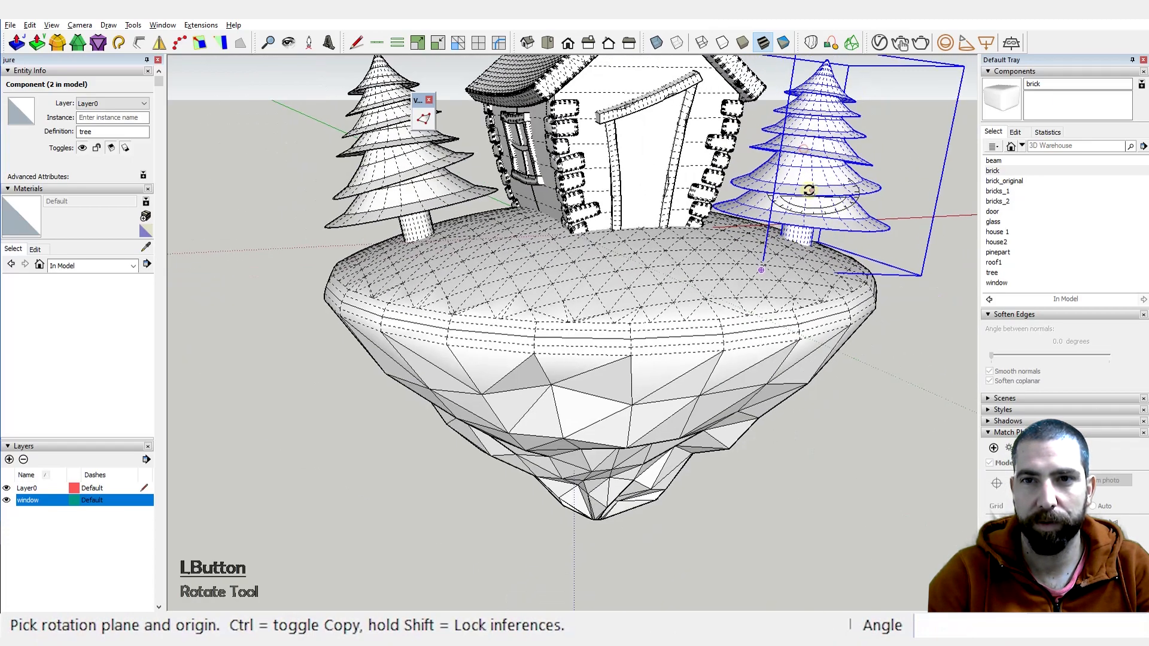
# Step: Scale the copied tree up slightly about its center along its red and green directions
pyautogui.press('ctrl')
pyautogui.scroll(-2, 740, 277)
pyautogui.press('s')
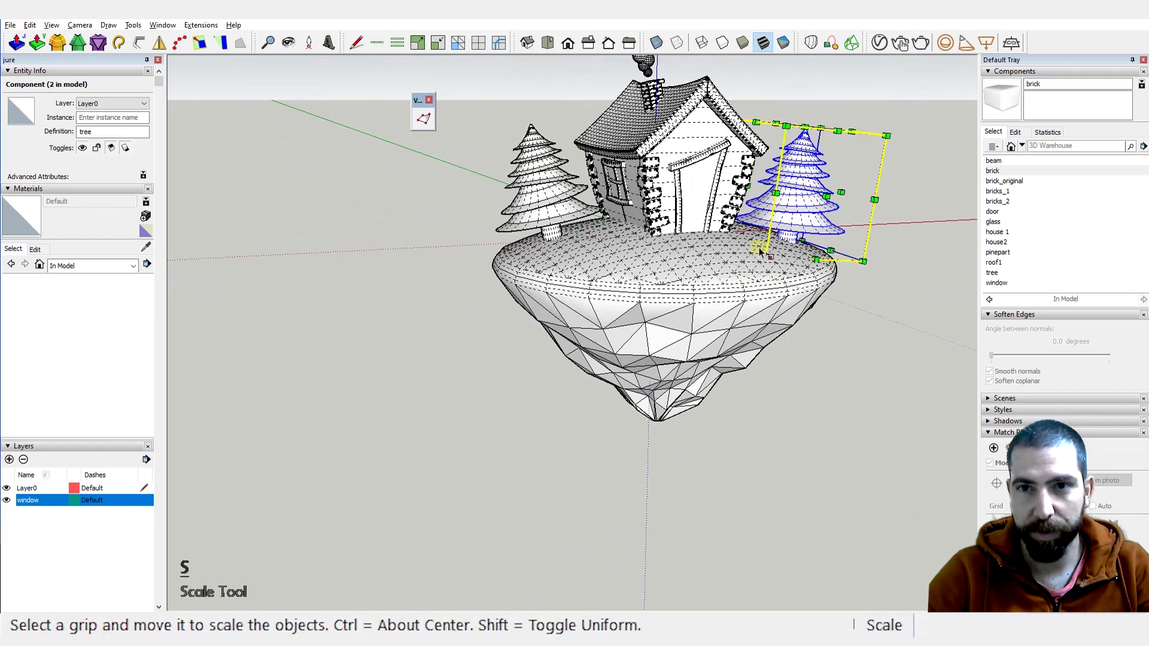
pyautogui.moveTo(887, 135); pyautogui.dragTo(910, 109)
pyautogui.press('space')
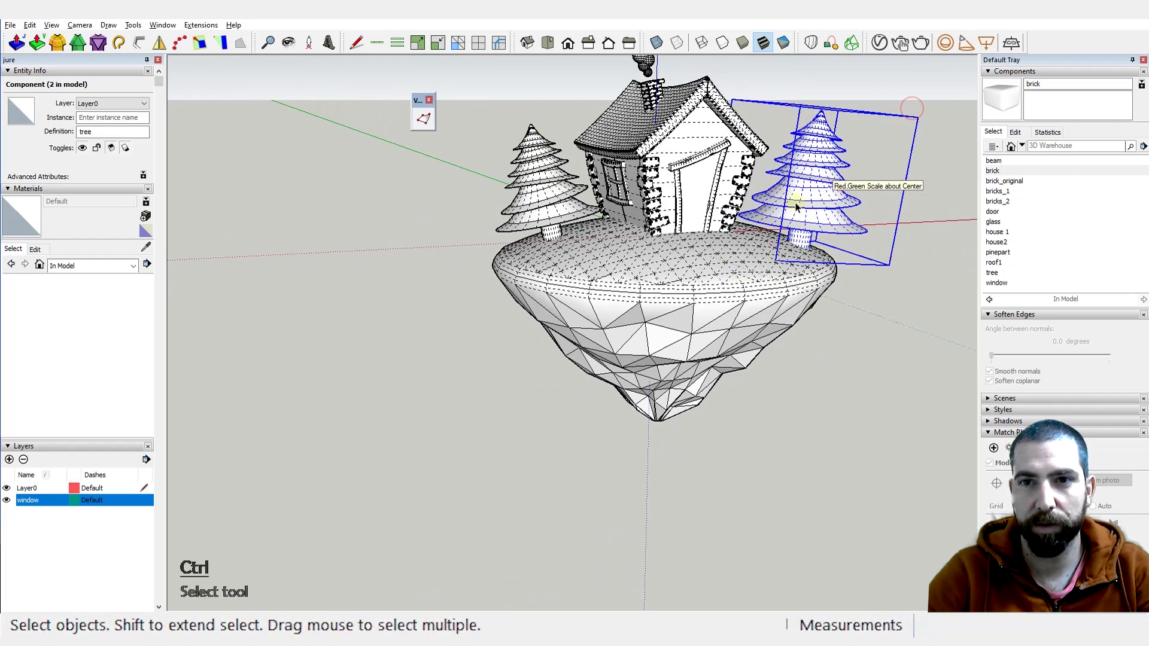
# Step: Copy the tree beside the window wall about 138 cm toward the front edge of the island
pyautogui.click(571, 217)
pyautogui.scroll(2, 557, 240)
pyautogui.hotkey('ctrl', 'x')
pyautogui.click(568, 255)
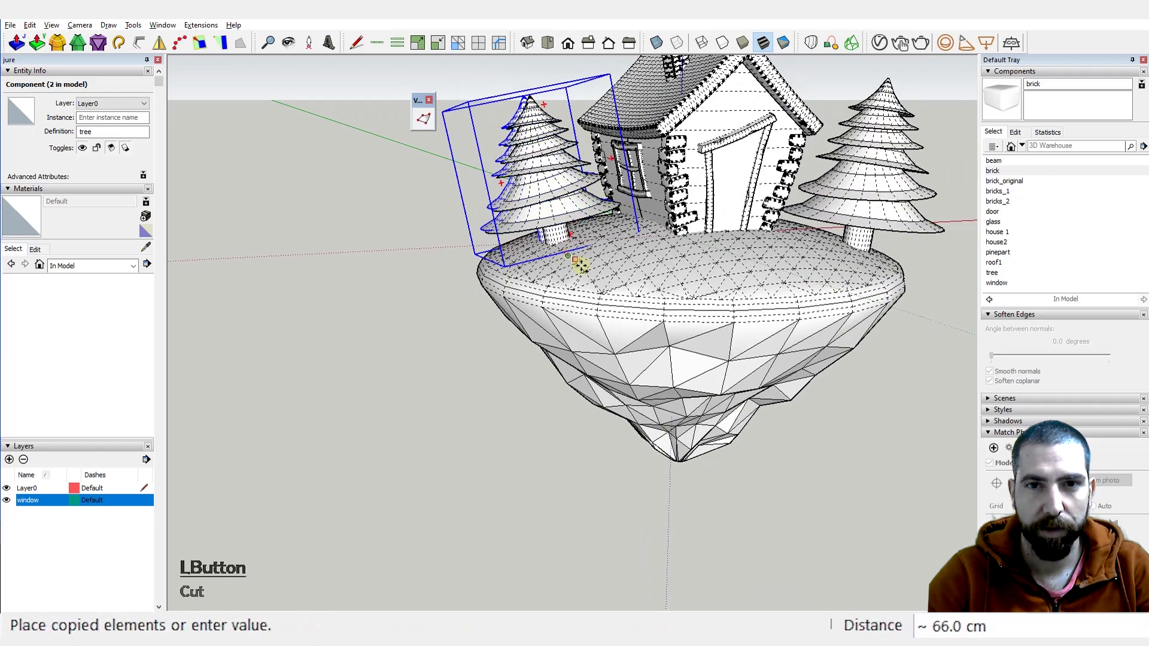
pyautogui.click(613, 287)
pyautogui.scroll(4, 595, 259)
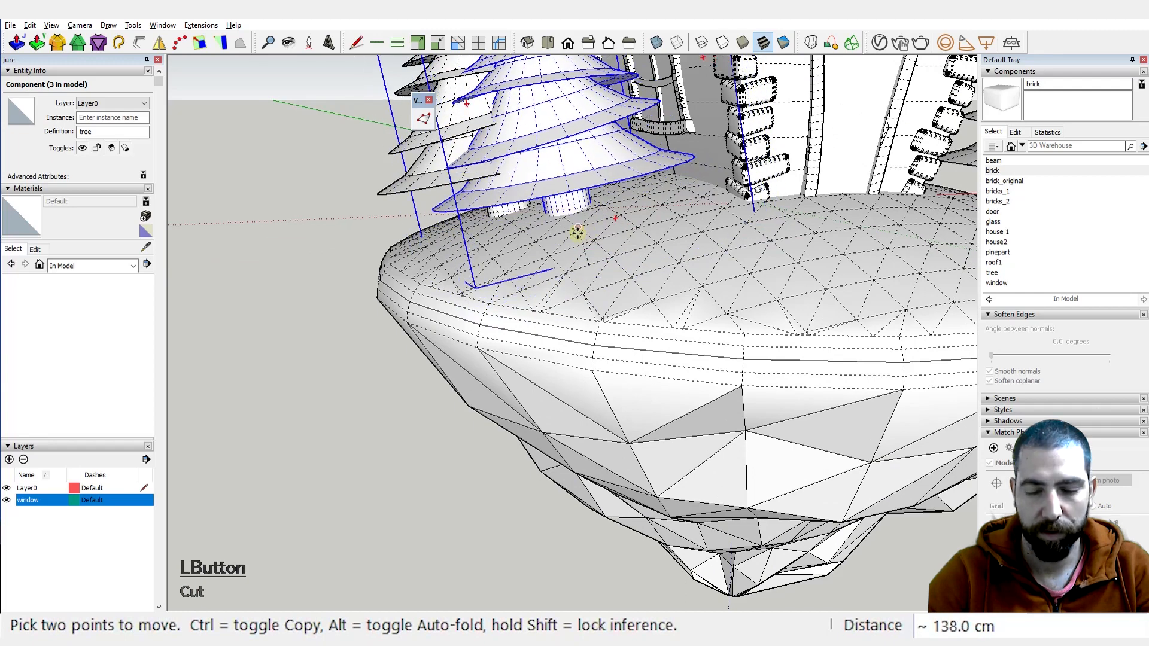
# Step: Lower the new front tree vertically so its trunk base sits in the island's surface
pyautogui.press('Up')
pyautogui.click(578, 233)
pyautogui.scroll(-5, 590, 302)
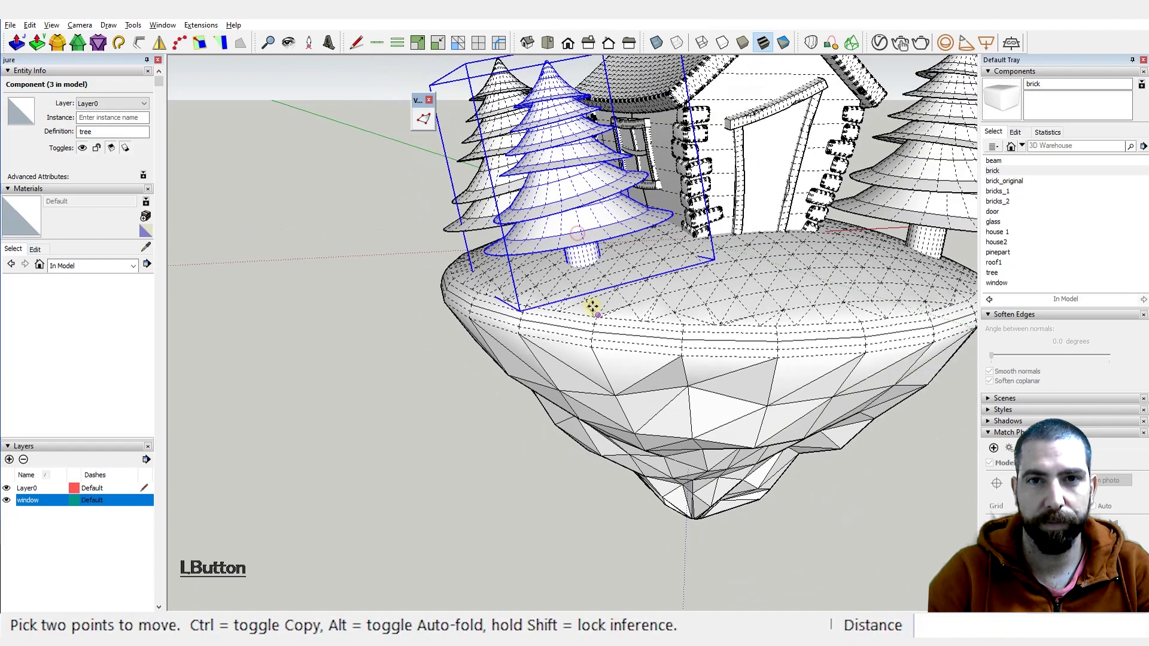
pyautogui.press('ctrl')
pyautogui.scroll(3, 603, 276)
# Step: Rotate the front tree by about 50.8 degrees around the vertical axis to vary its lean direction
pyautogui.press('q')
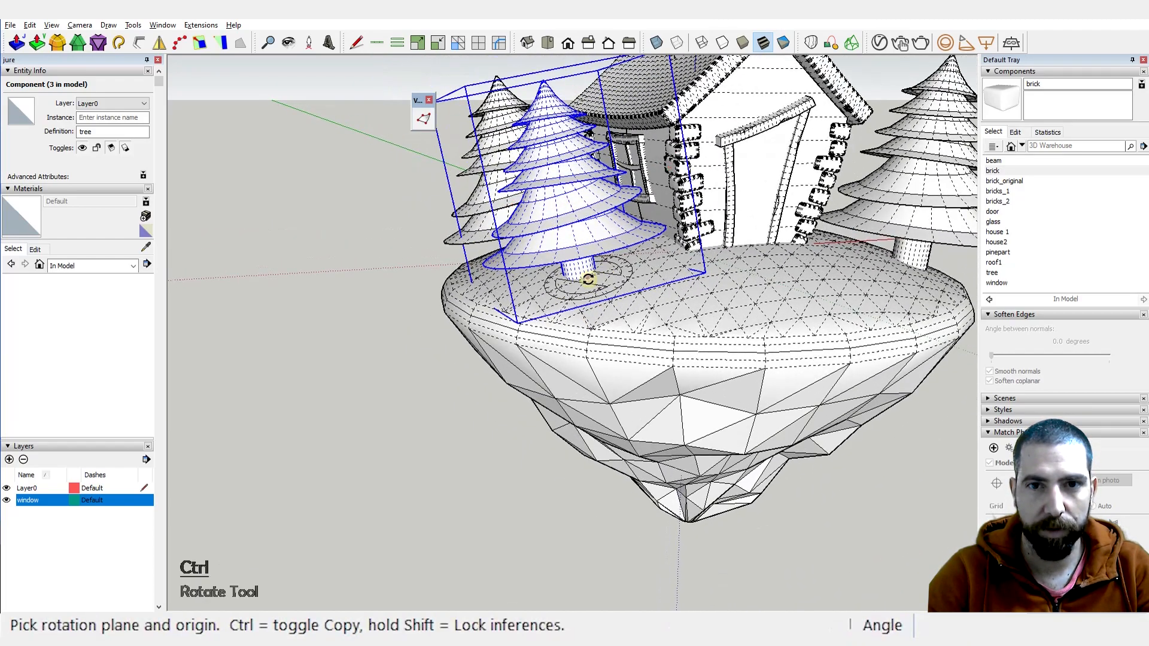
pyautogui.click(602, 279)
pyautogui.click(626, 272)
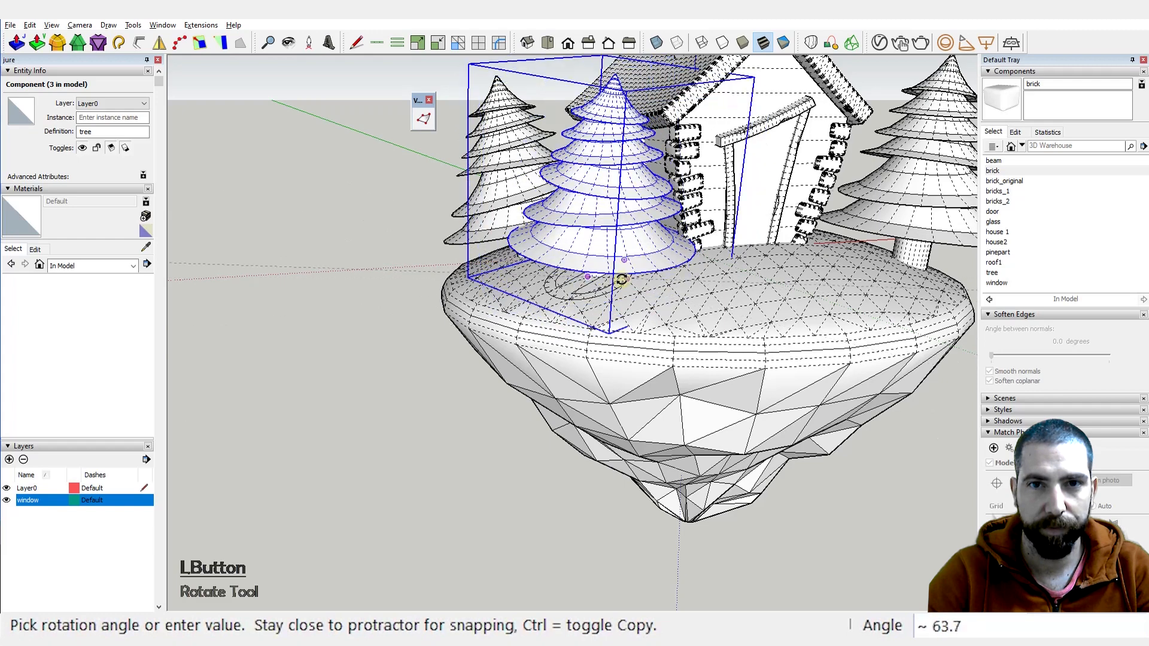
pyautogui.click(622, 274)
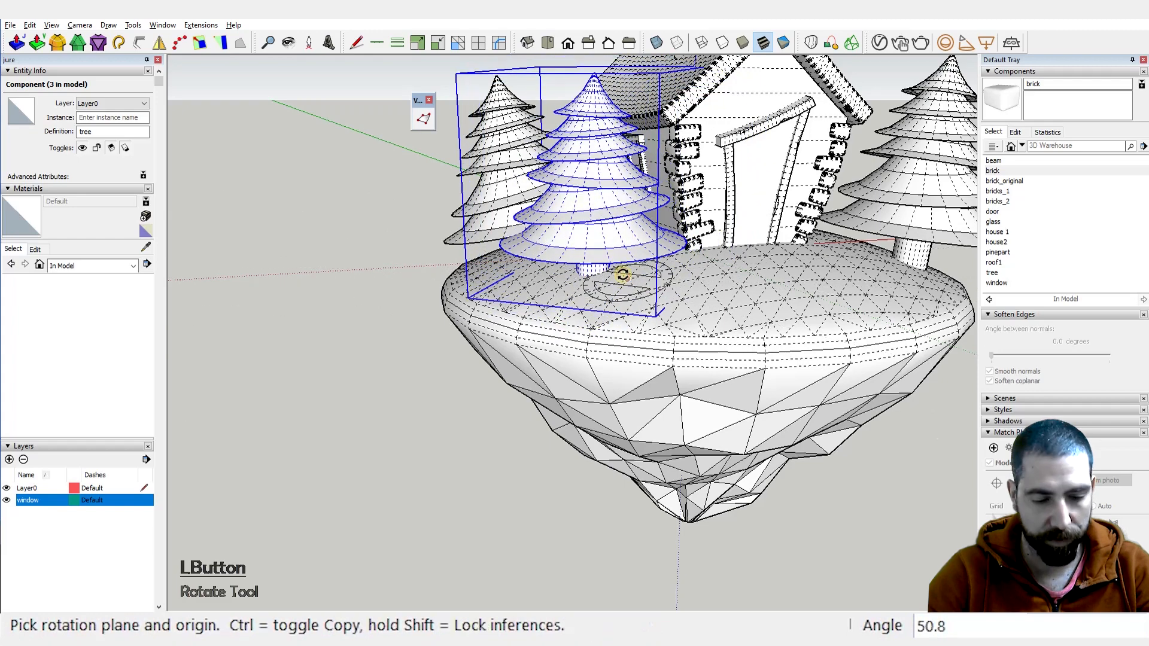
# Step: Scale the front tree down so it is clearly smaller than the tree behind it
pyautogui.scroll(-2, 623, 274)
pyautogui.press('s')
pyautogui.moveTo(683, 116); pyautogui.dragTo(669, 171)
pyautogui.moveTo(689, 263); pyautogui.dragTo(718, 244, button='middle')
pyautogui.scroll(1, 615, 276)
# Step: Move the small front tree a little closer to the island's outer front edge
pyautogui.hotkey('ctrl', 'shift', 'x')
pyautogui.click(642, 288)
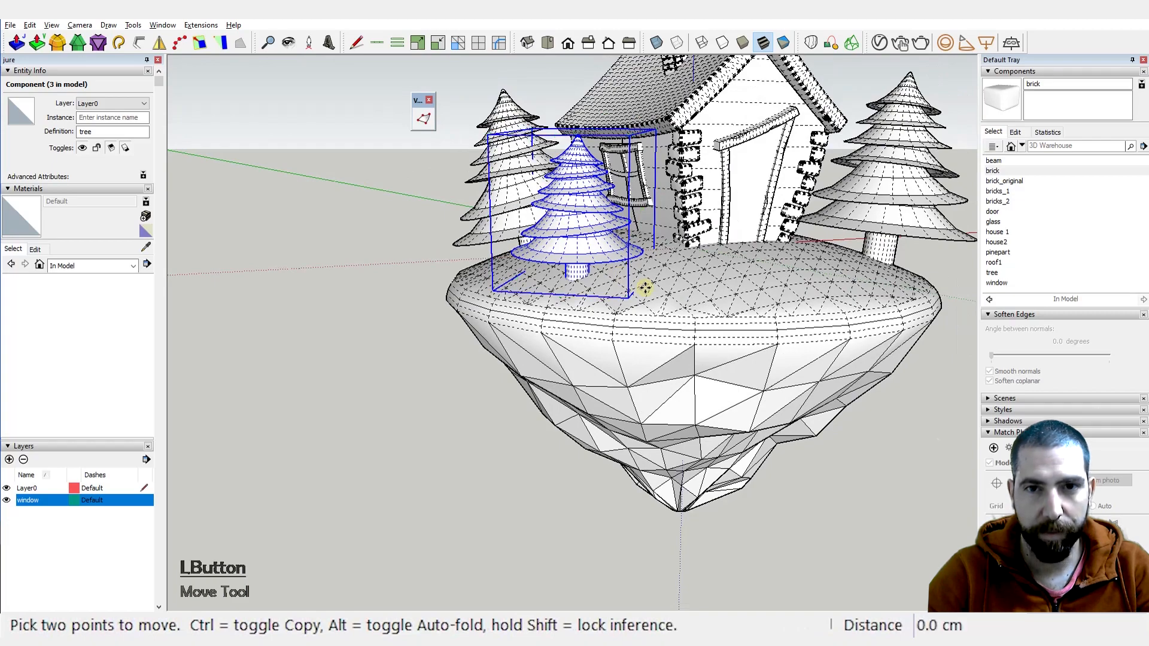
pyautogui.click(613, 300)
pyautogui.press('ctrl')
pyautogui.scroll(1, 623, 294)
pyautogui.scroll(-2, 622, 282)
pyautogui.press('space')
# Step: Examine the arrangement of the house and three trees on the floating island from several angles and distances
pyautogui.click(753, 277)
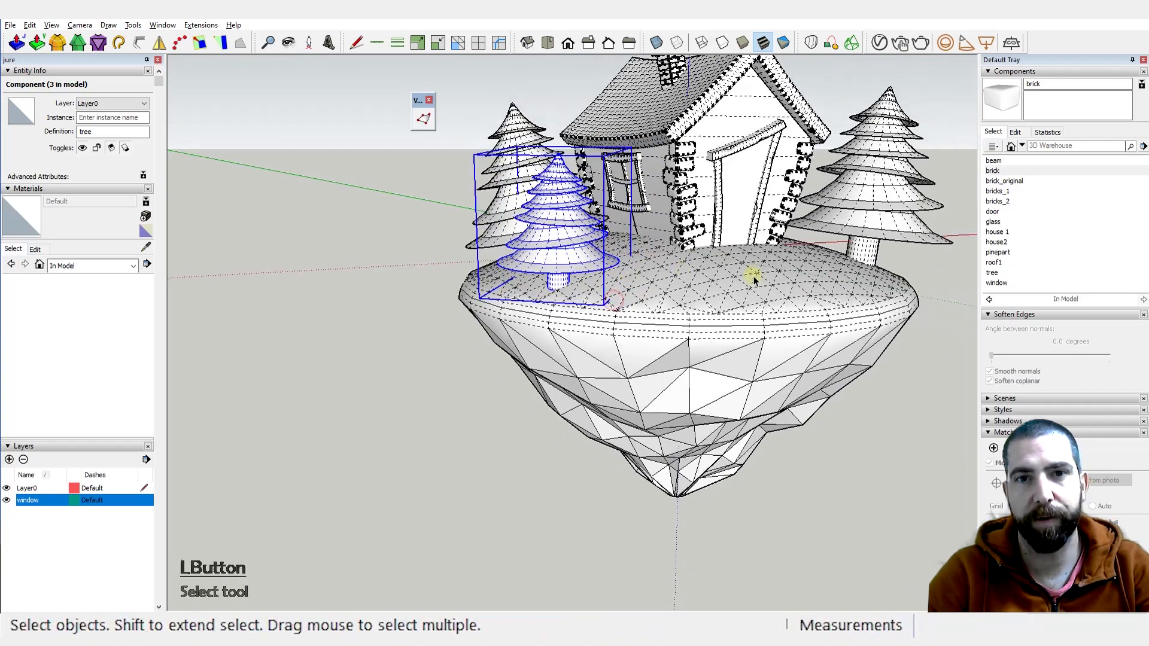
pyautogui.scroll(-3, 720, 323)
pyautogui.moveTo(720, 328); pyautogui.dragTo(715, 319, button='middle')
pyautogui.scroll(1, 791, 281)
pyautogui.moveTo(791, 281); pyautogui.dragTo(806, 287, button='middle')
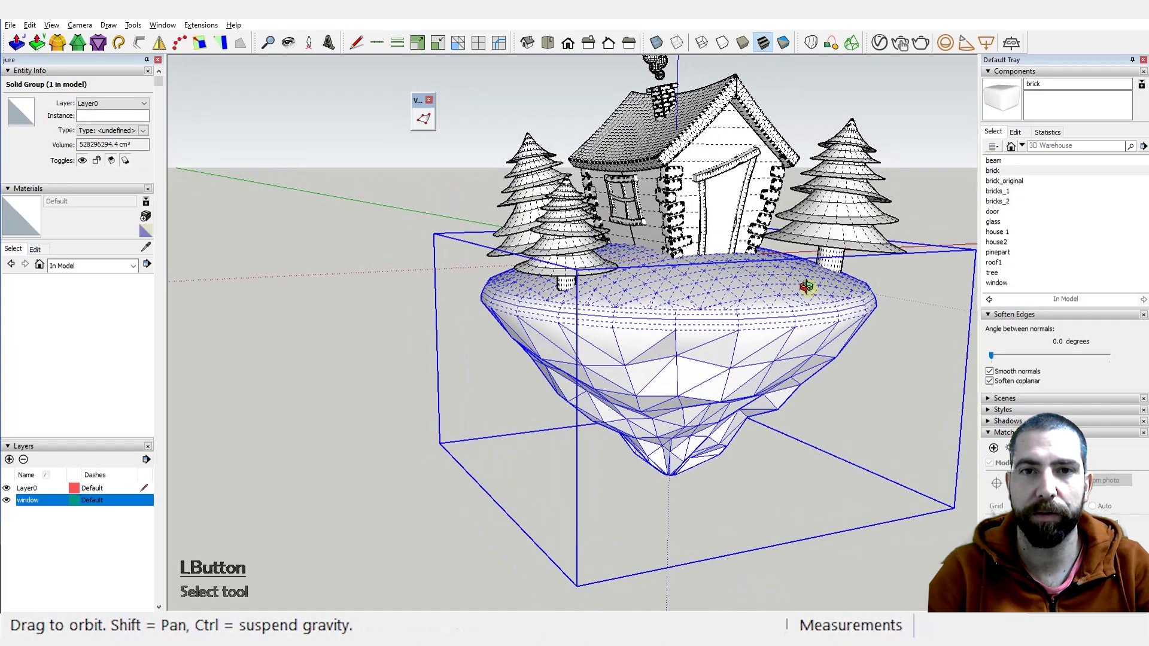
pyautogui.scroll(1, 842, 253)
pyautogui.scroll(-1, 746, 486)
pyautogui.moveTo(765, 331); pyautogui.dragTo(765, 257, button='middle')
pyautogui.scroll(-1, 561, 386)
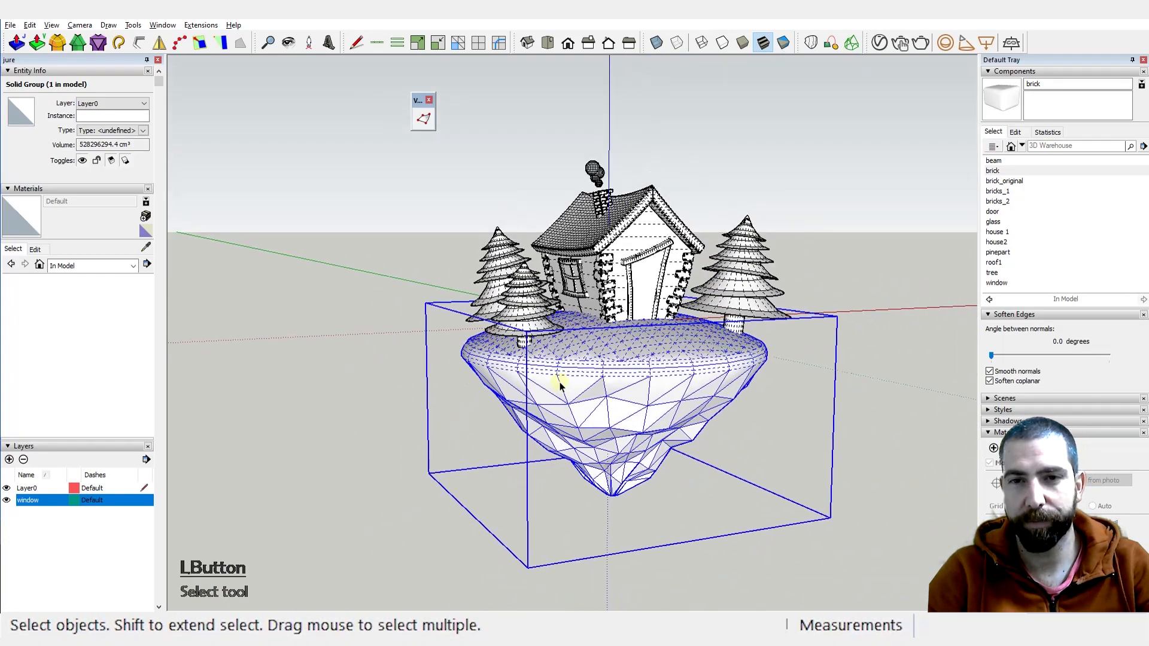
pyautogui.scroll(1, 674, 385)
pyautogui.scroll(-1, 675, 386)
pyautogui.moveTo(675, 386); pyautogui.dragTo(710, 417, button='middle')
pyautogui.scroll(3, 712, 416)
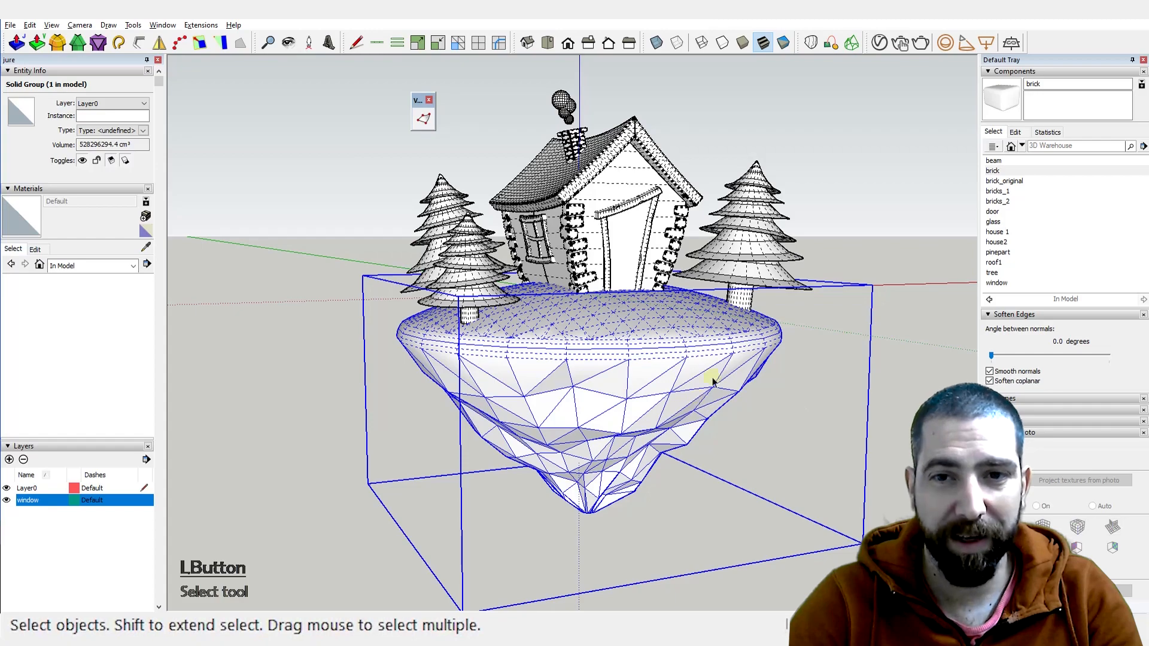
pyautogui.moveTo(603, 384); pyautogui.dragTo(638, 395, button='middle')
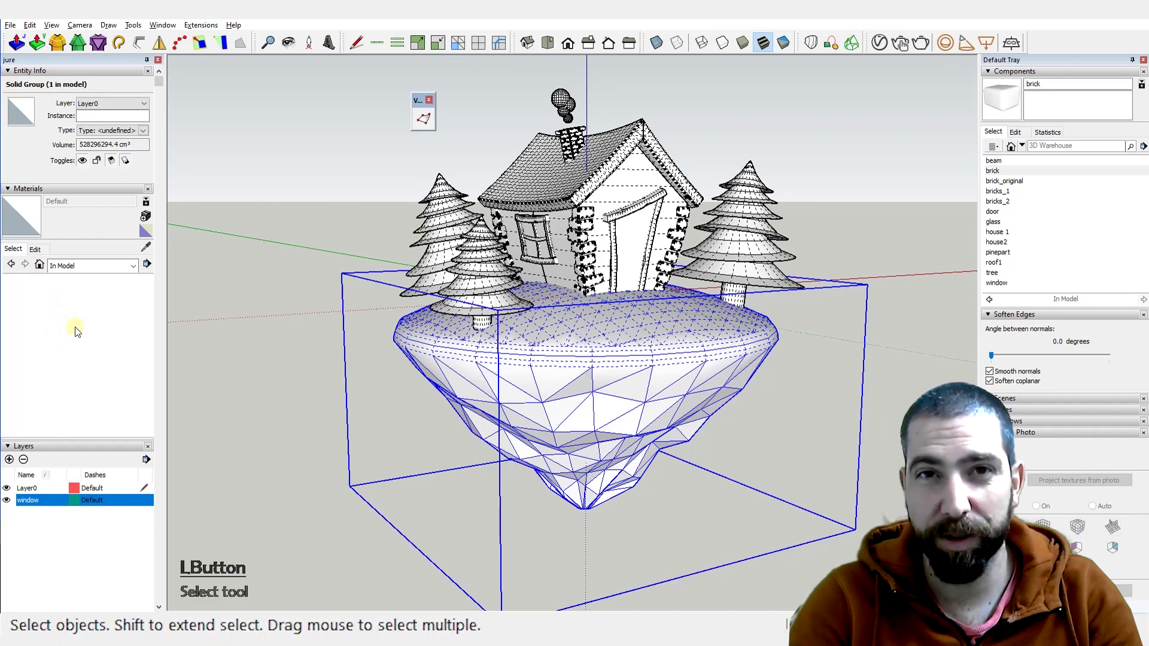
pyautogui.scroll(-1, 75, 327)
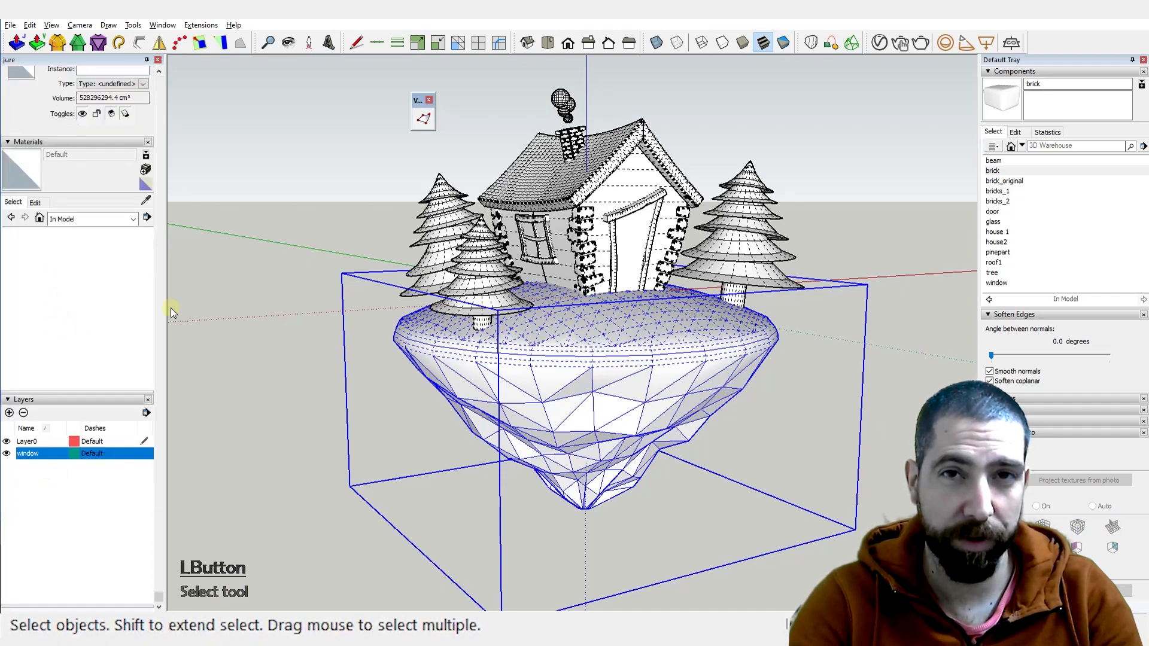
pyautogui.scroll(1, 592, 334)
pyautogui.click(832, 208)
pyautogui.scroll(-2, 535, 441)
pyautogui.moveTo(588, 421); pyautogui.dragTo(671, 353, button='middle')
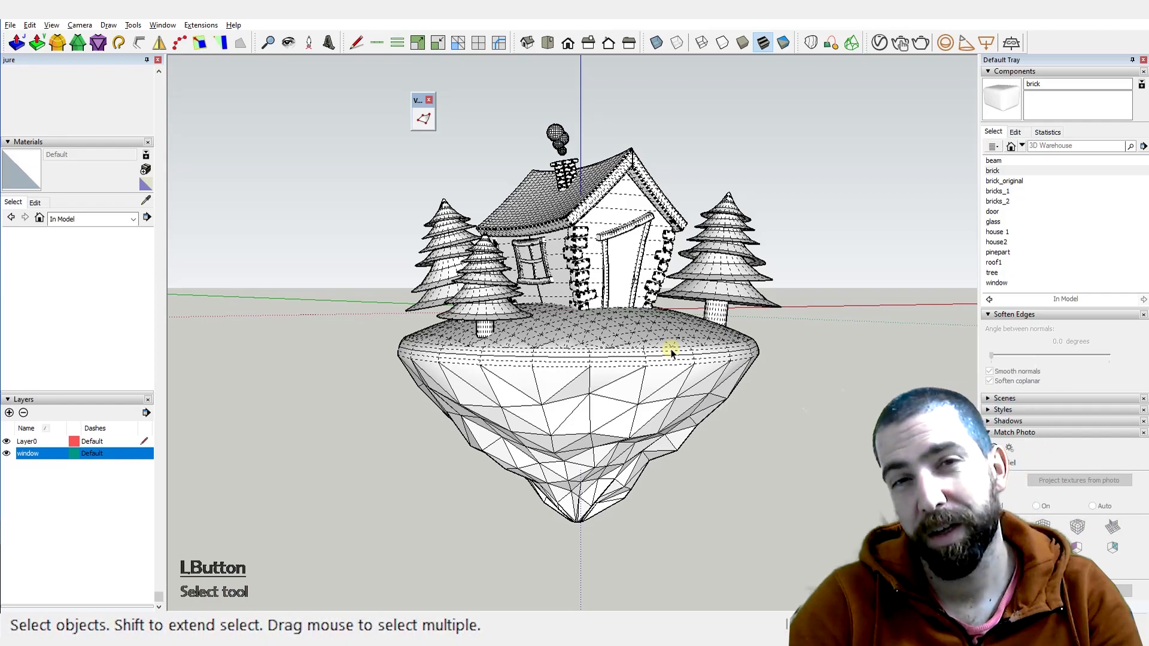
pyautogui.scroll(6, 482, 296)
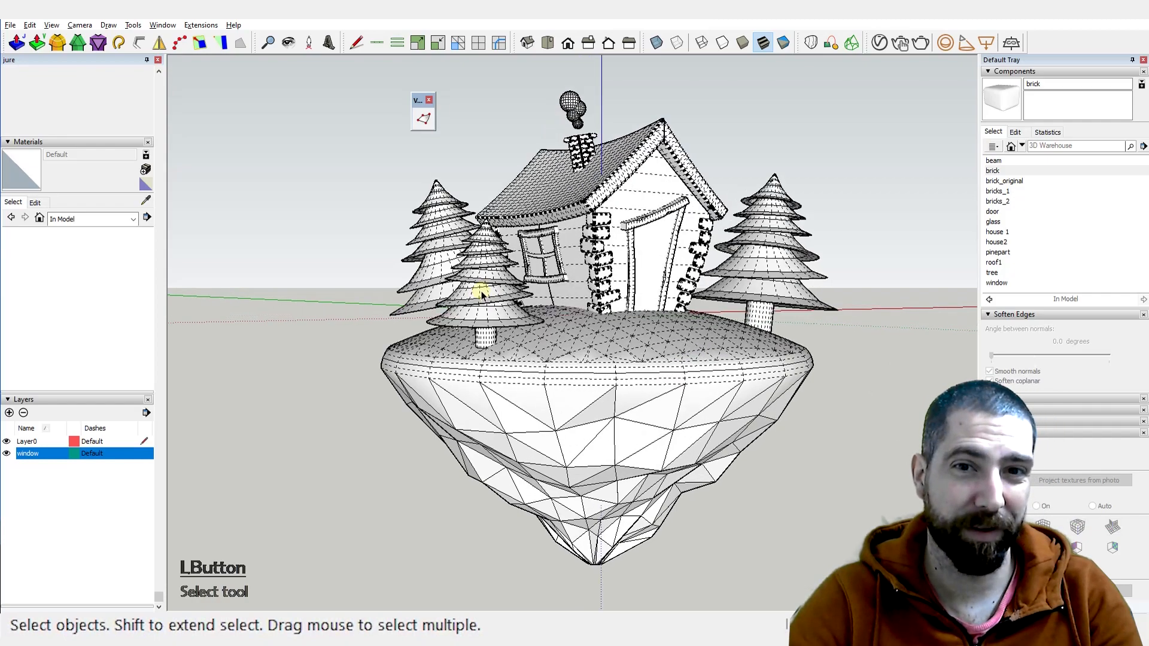
pyautogui.click(486, 326)
pyautogui.moveTo(488, 330); pyautogui.dragTo(448, 353, button='middle')
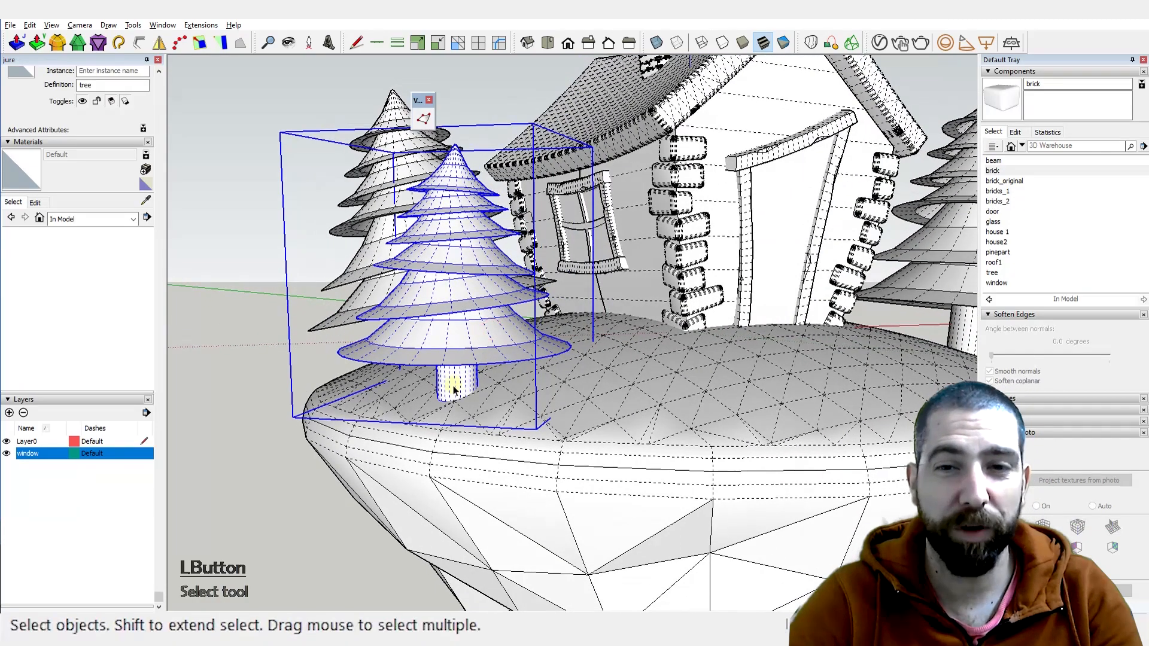
pyautogui.scroll(3, 454, 383)
pyautogui.press('q')
pyautogui.click(456, 402)
pyautogui.scroll(-4, 455, 402)
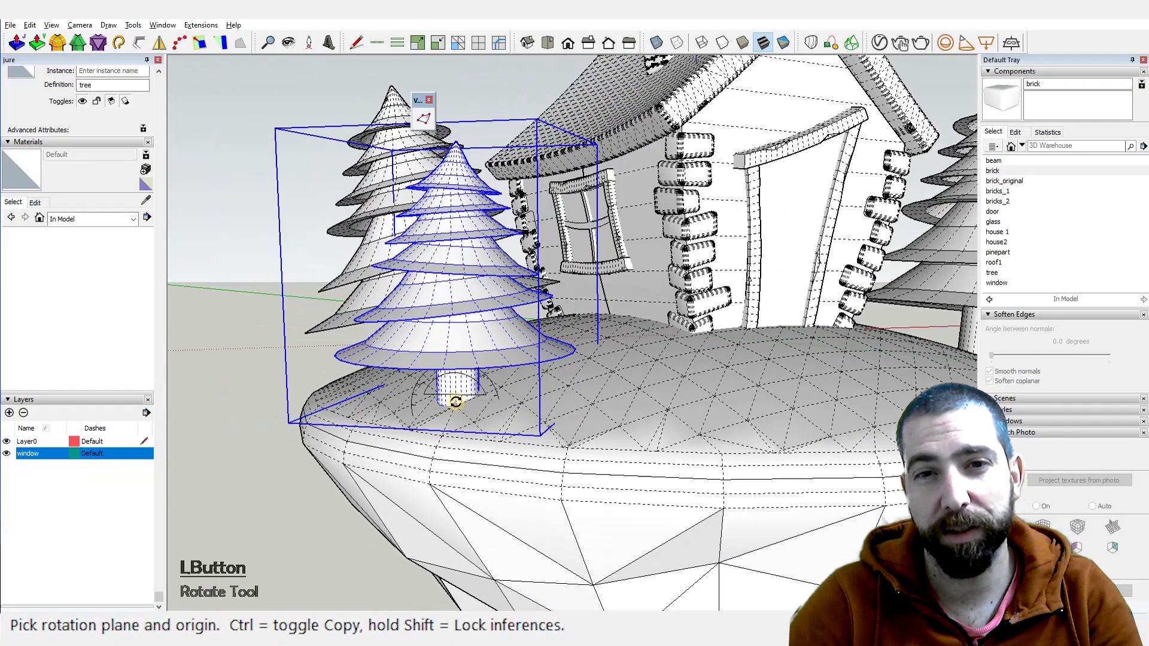
pyautogui.click(462, 246)
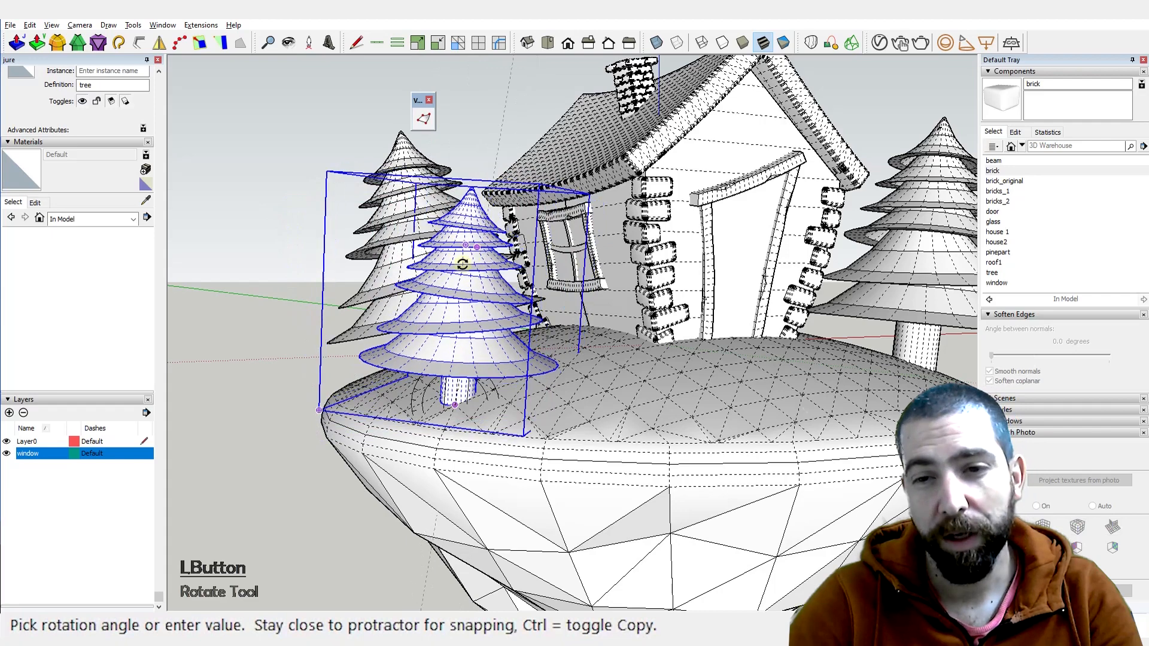
pyautogui.press('Escape')
pyautogui.scroll(-4, 615, 428)
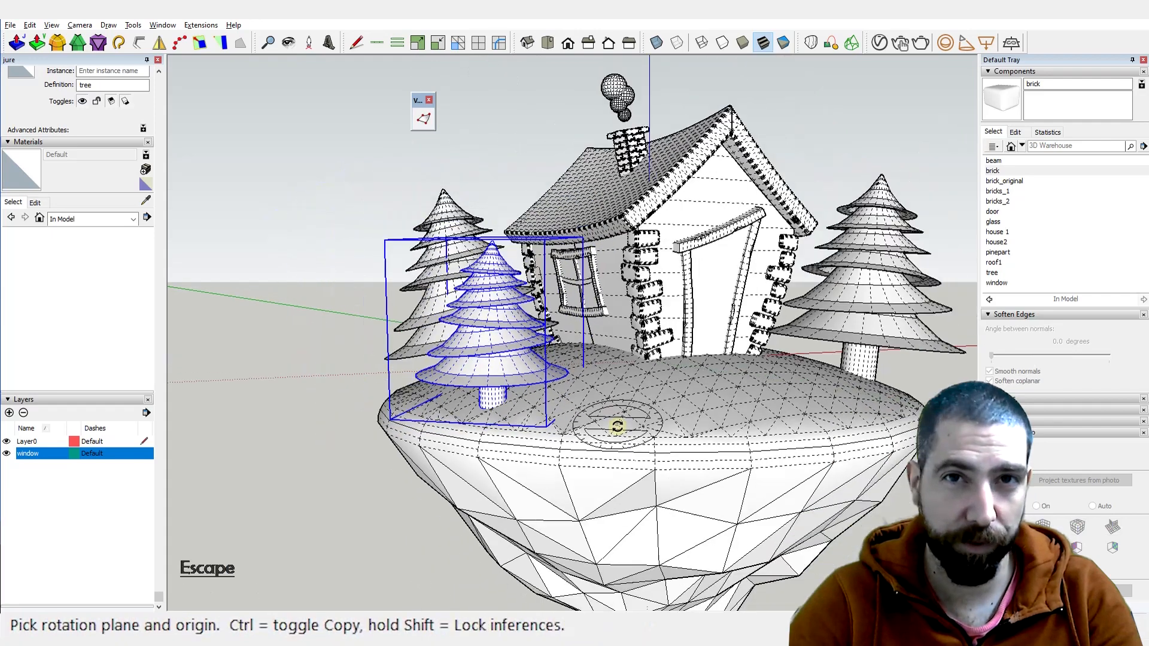
pyautogui.hotkey('ctrl', '1')
pyautogui.click(547, 132)
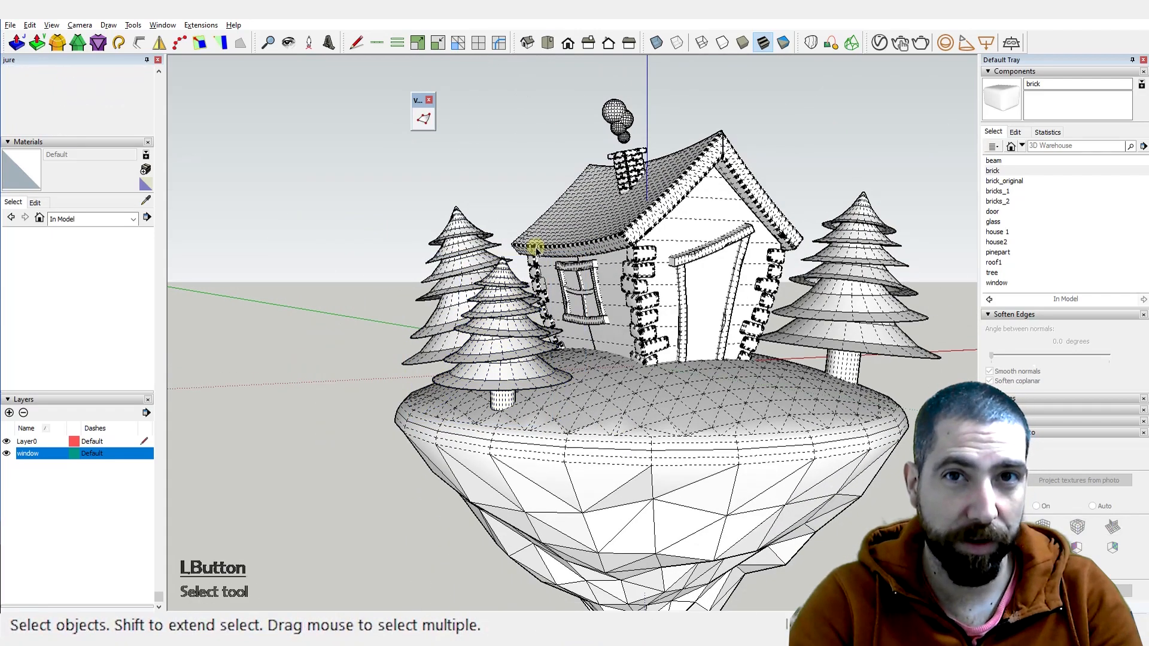